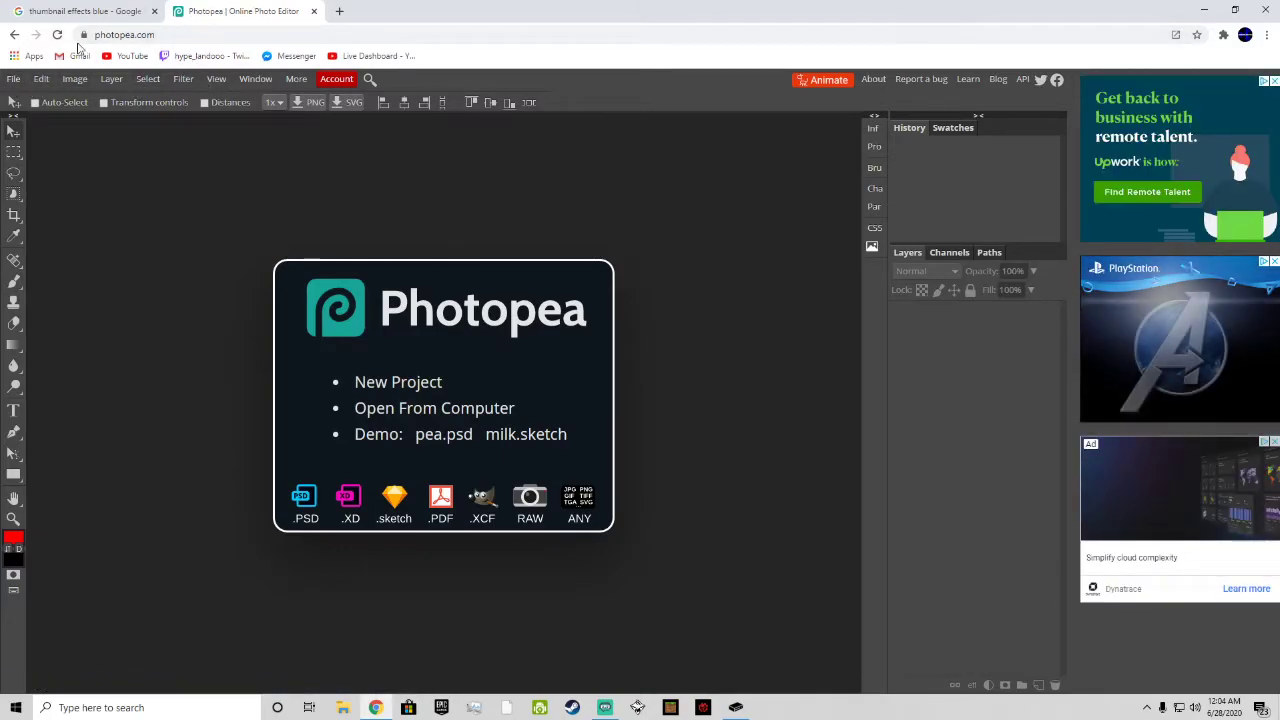
# Step: Load photopea.com again in the current browser tab
pyautogui.click(79, 36)
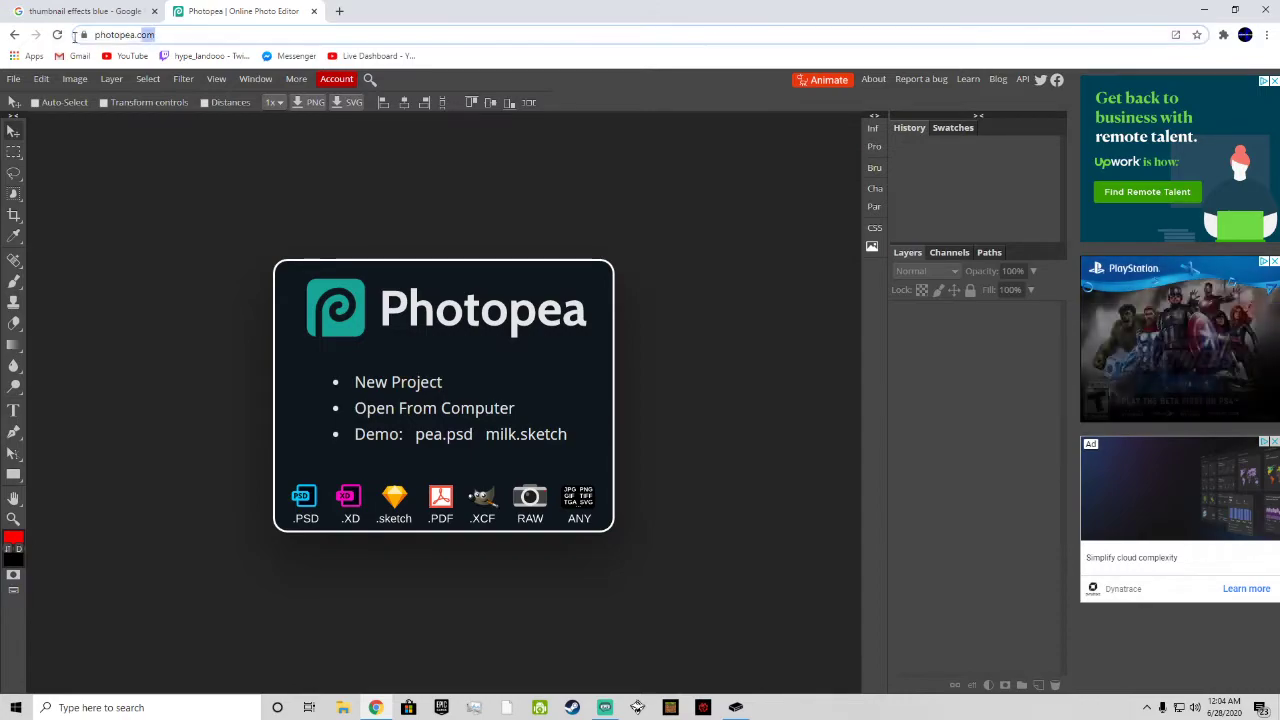
pyautogui.click(194, 34)
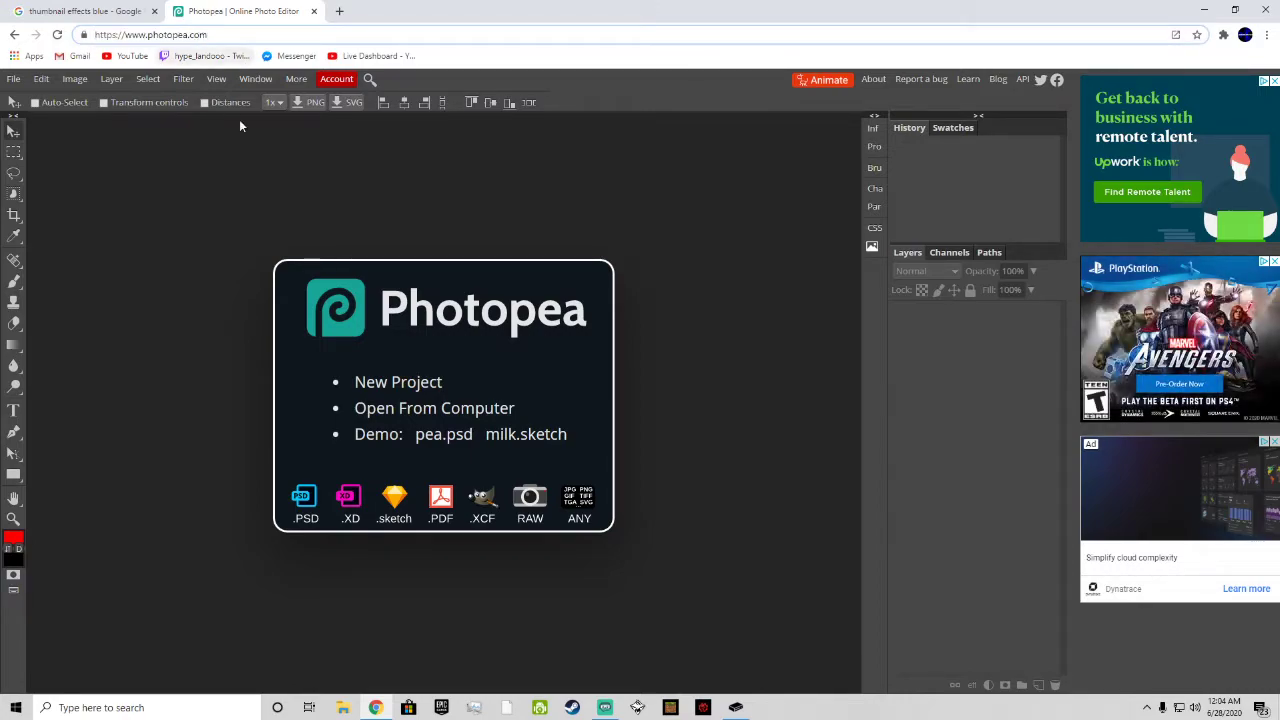
pyautogui.press('Return')
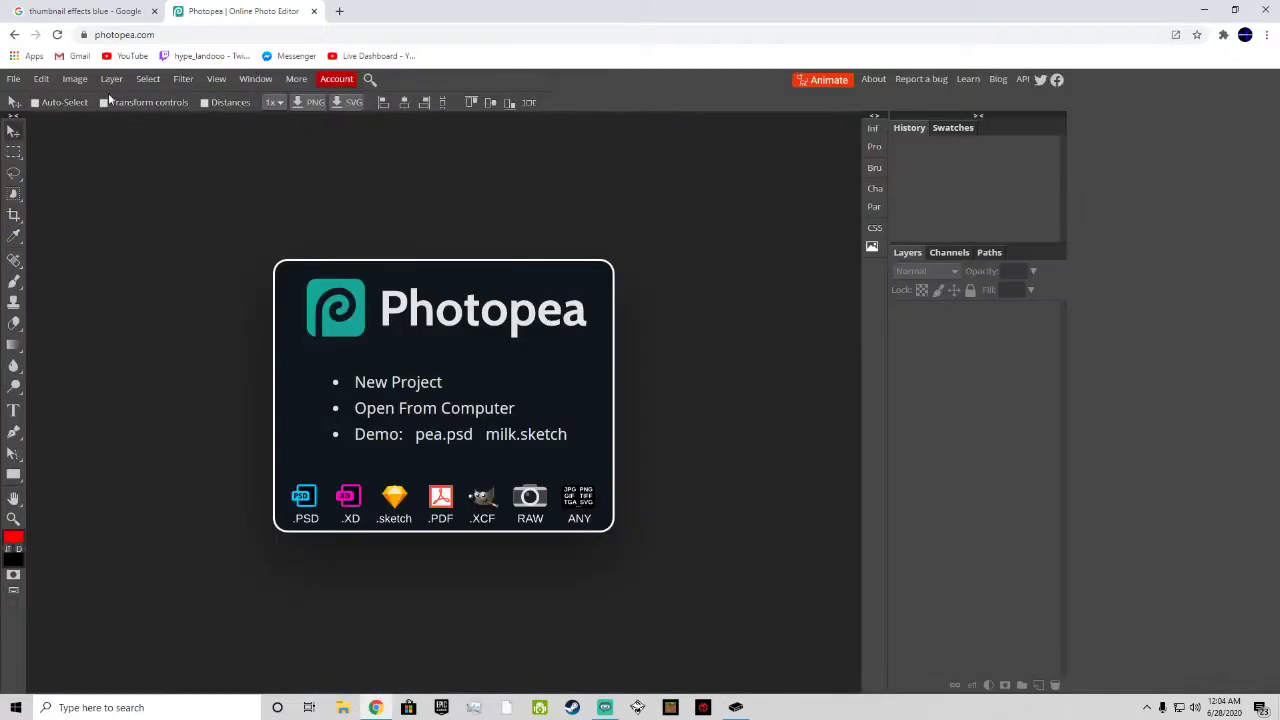
# Step: Start a new project and name it ThumbnailForVideo
pyautogui.click(13, 79)
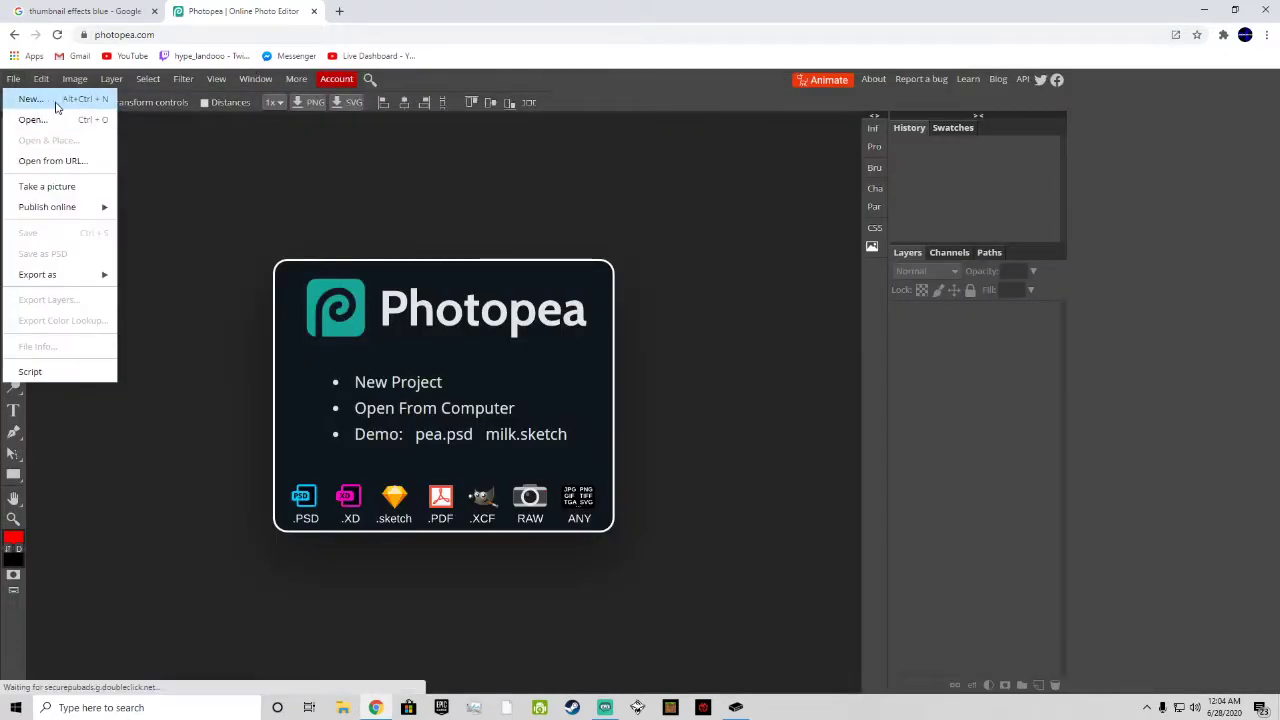
pyautogui.click(42, 102)
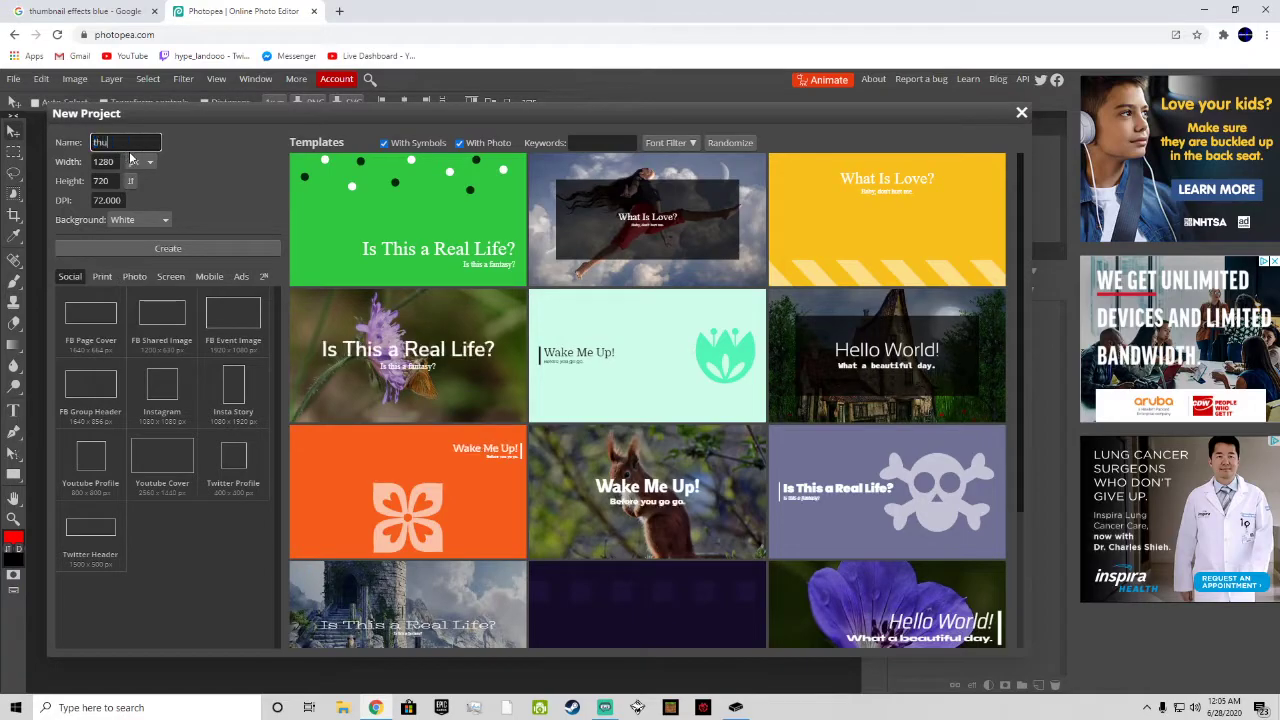
pyautogui.press('BackSpace')
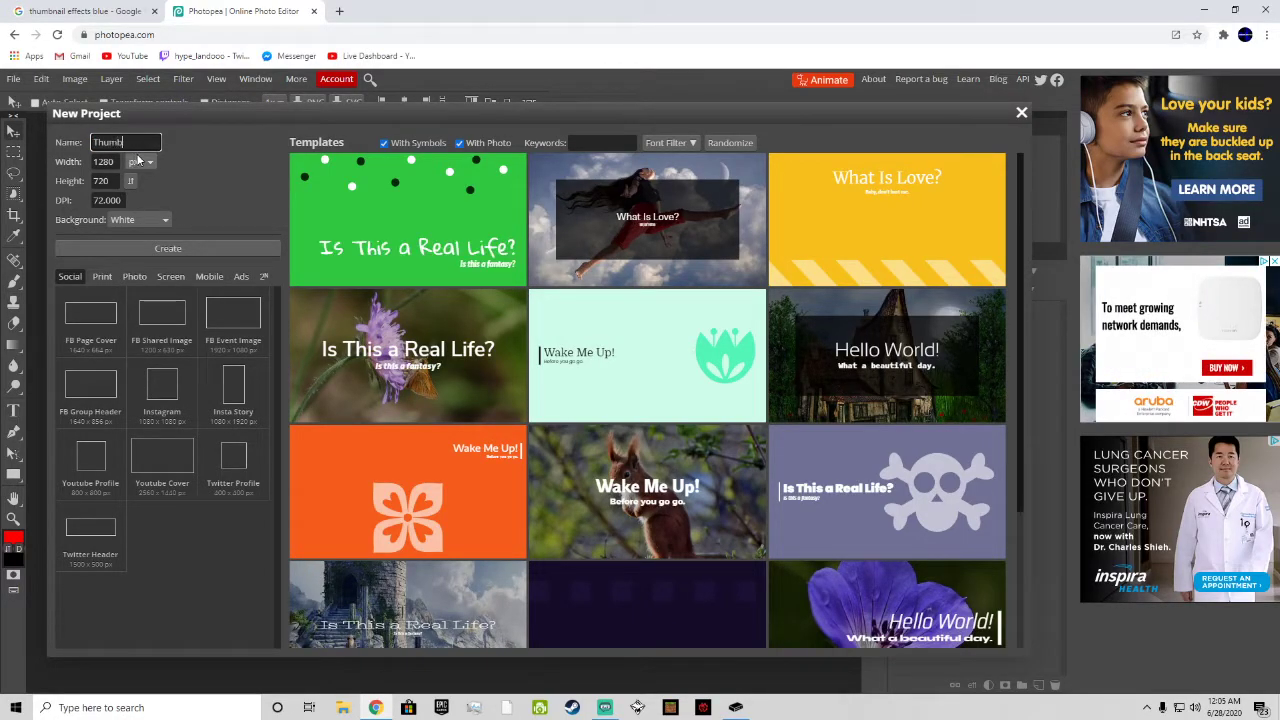
pyautogui.write('Thumbnail For')
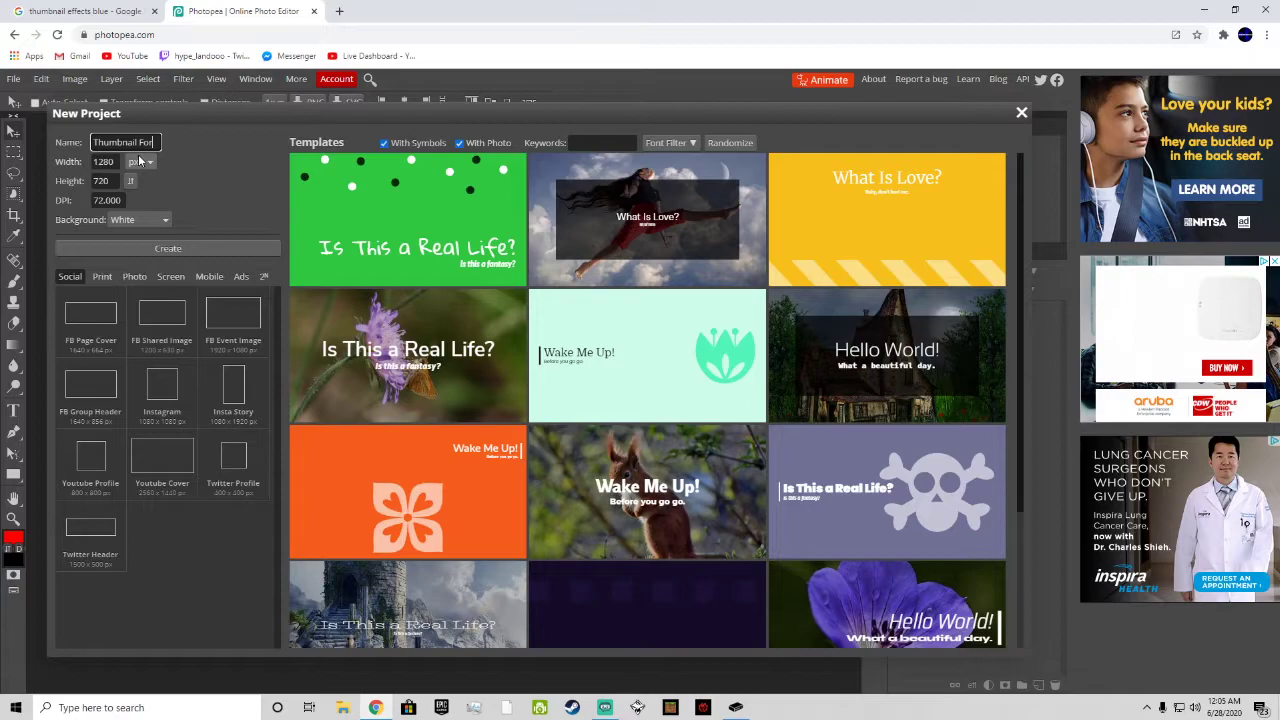
pyautogui.write(' Fo')
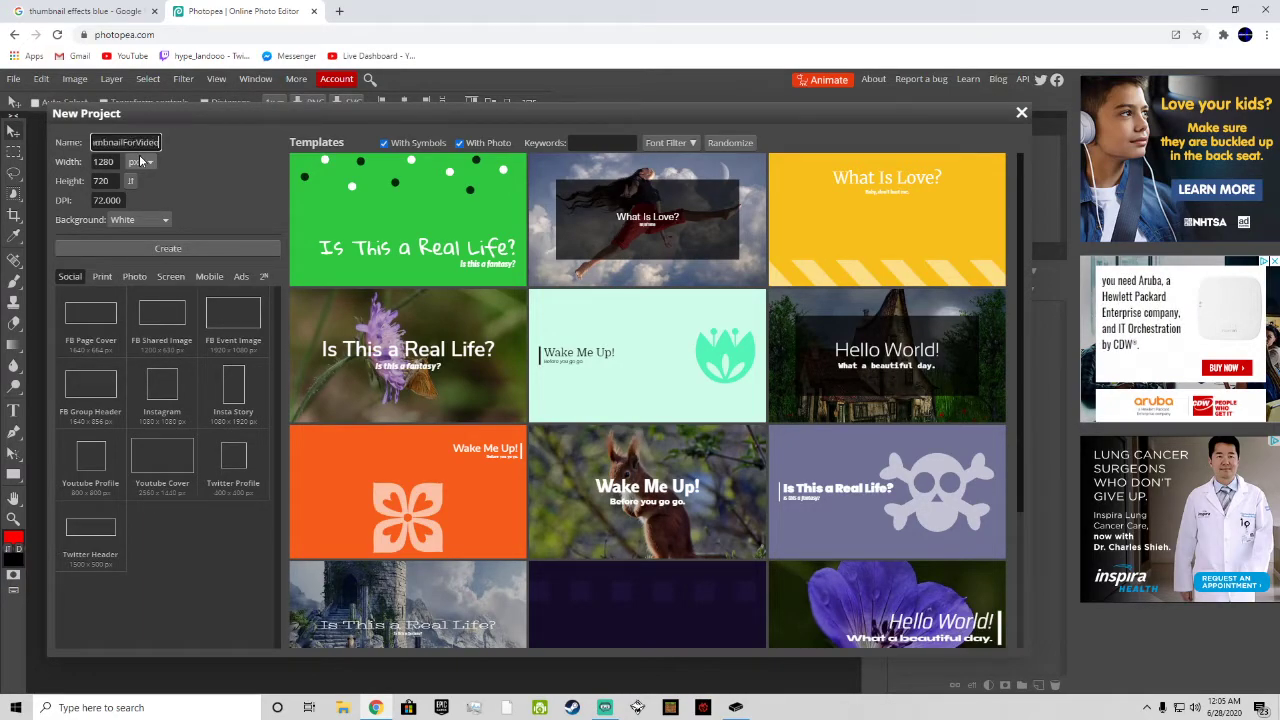
pyautogui.rightClick(120, 138)
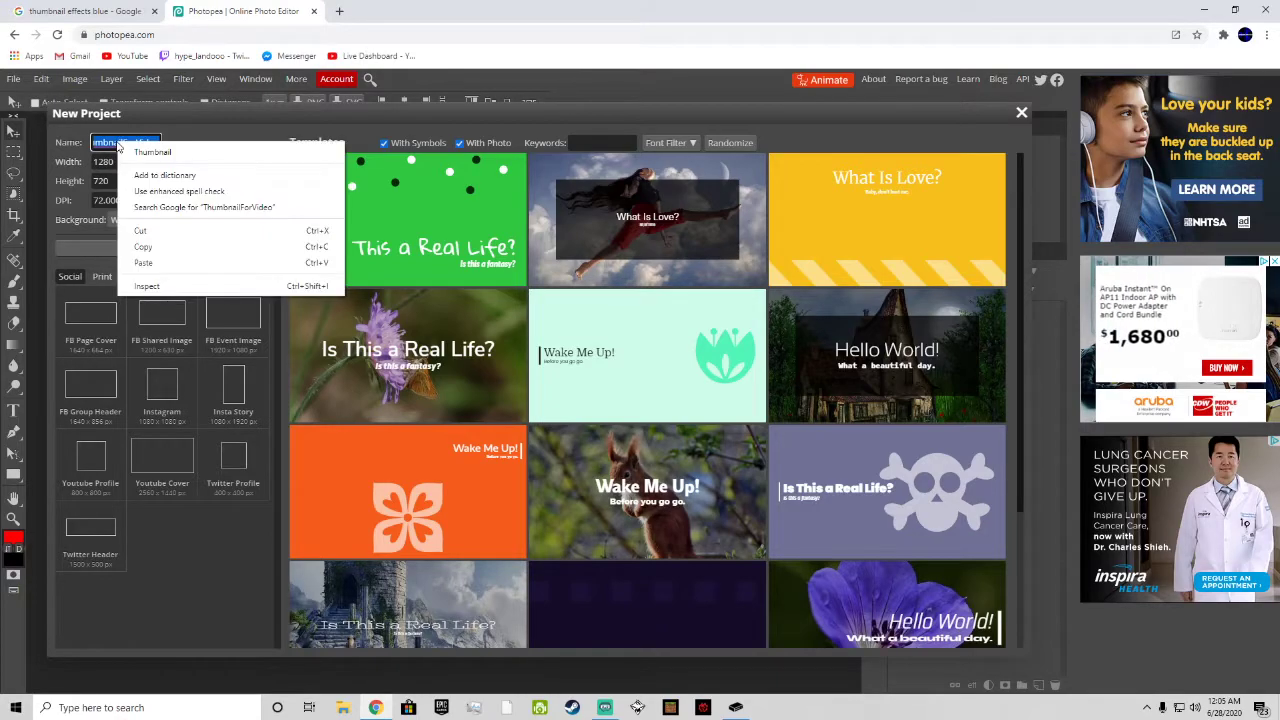
pyautogui.click(109, 162)
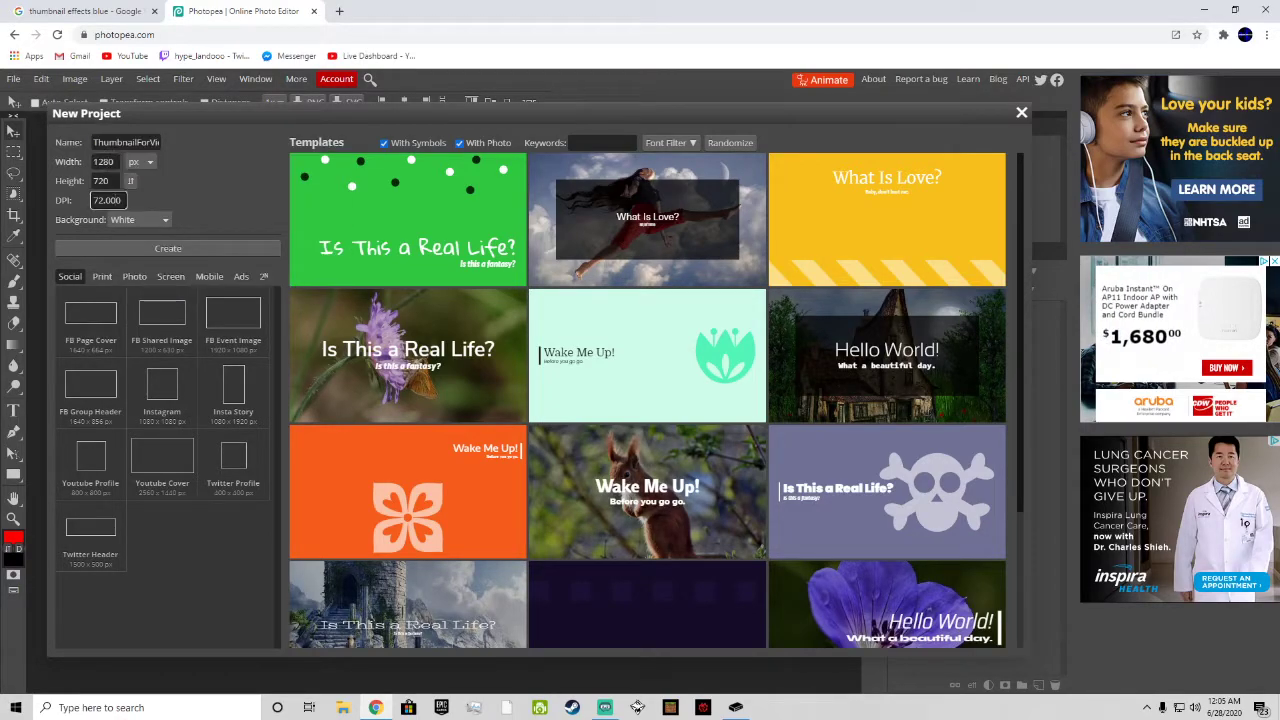
# Step: Set the new project's background to transparent and create the project
pyautogui.click(128, 222)
pyautogui.click(133, 249)
pyautogui.rightClick(133, 247)
pyautogui.click(132, 223)
pyautogui.click(151, 250)
pyautogui.click(262, 250)
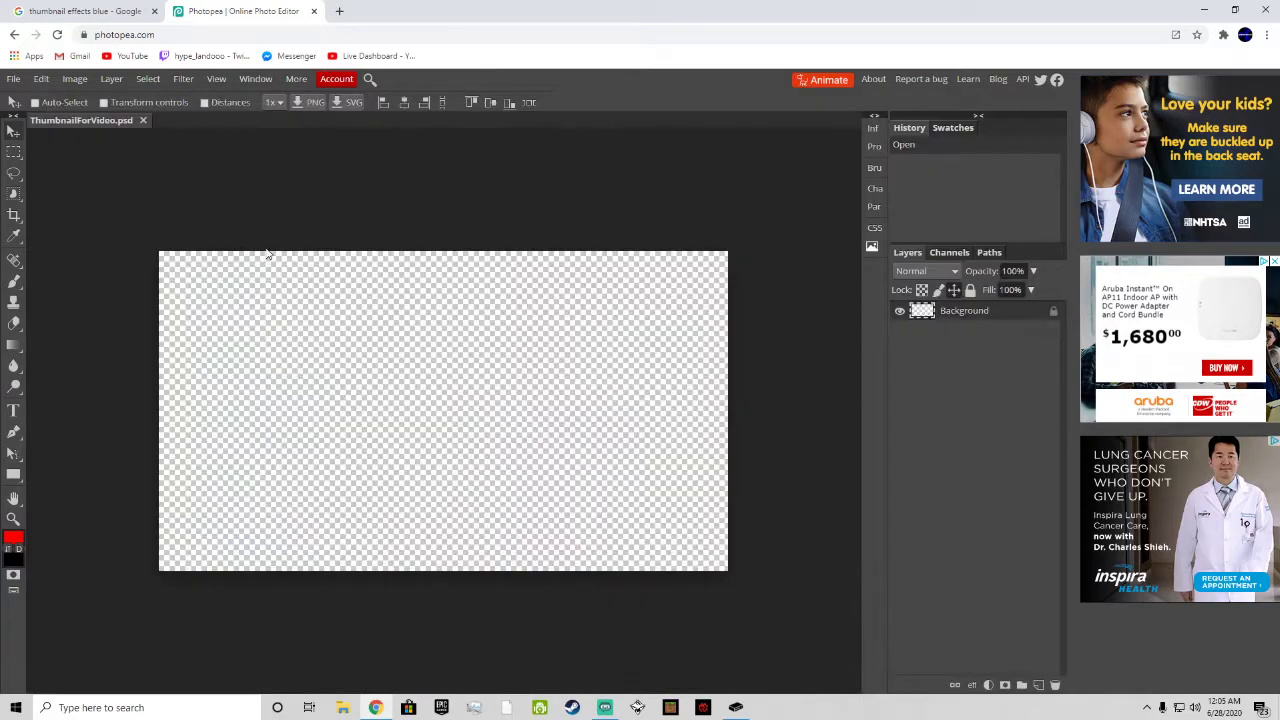
pyautogui.click(738, 430)
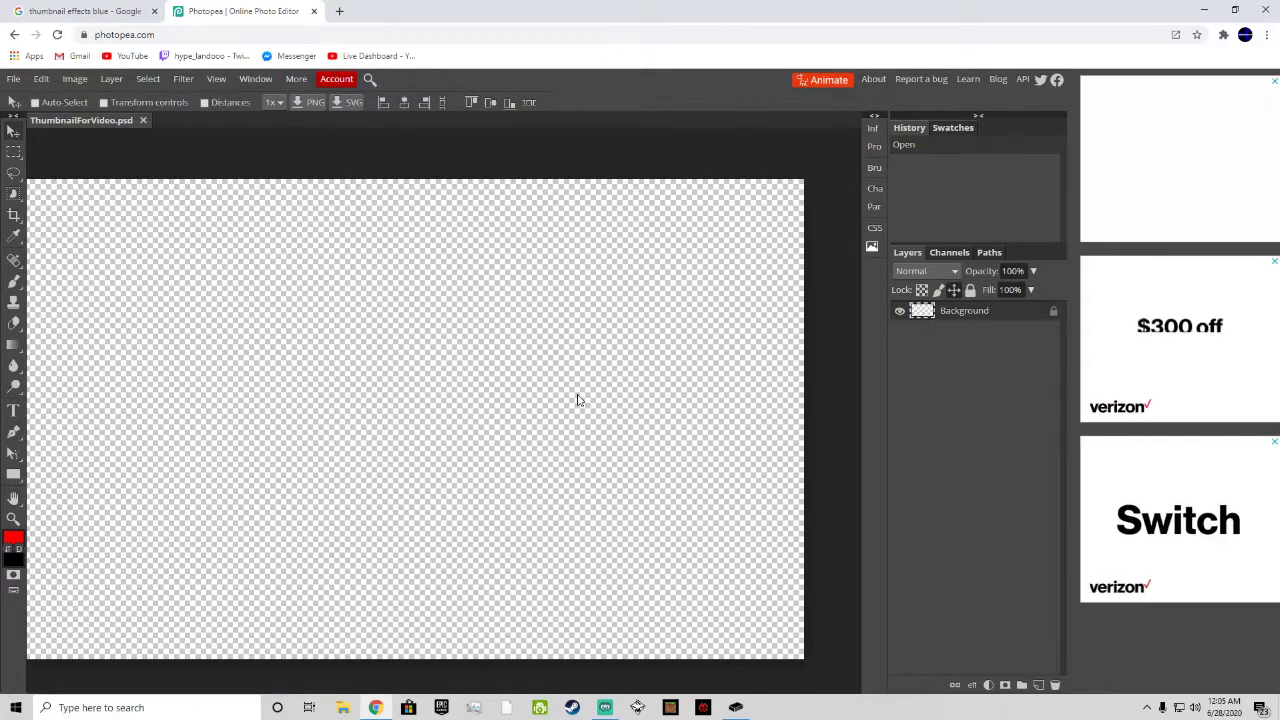
pyautogui.scroll(5, 590, 420)
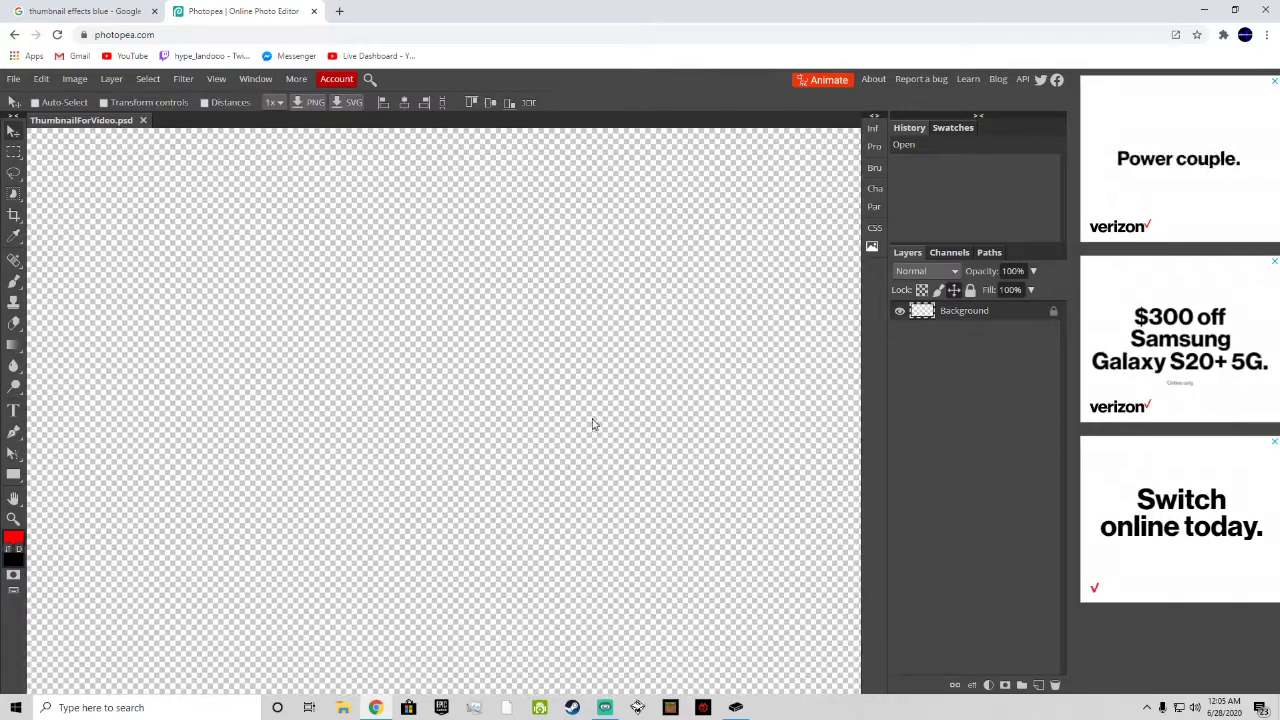
pyautogui.scroll(-5, 593, 440)
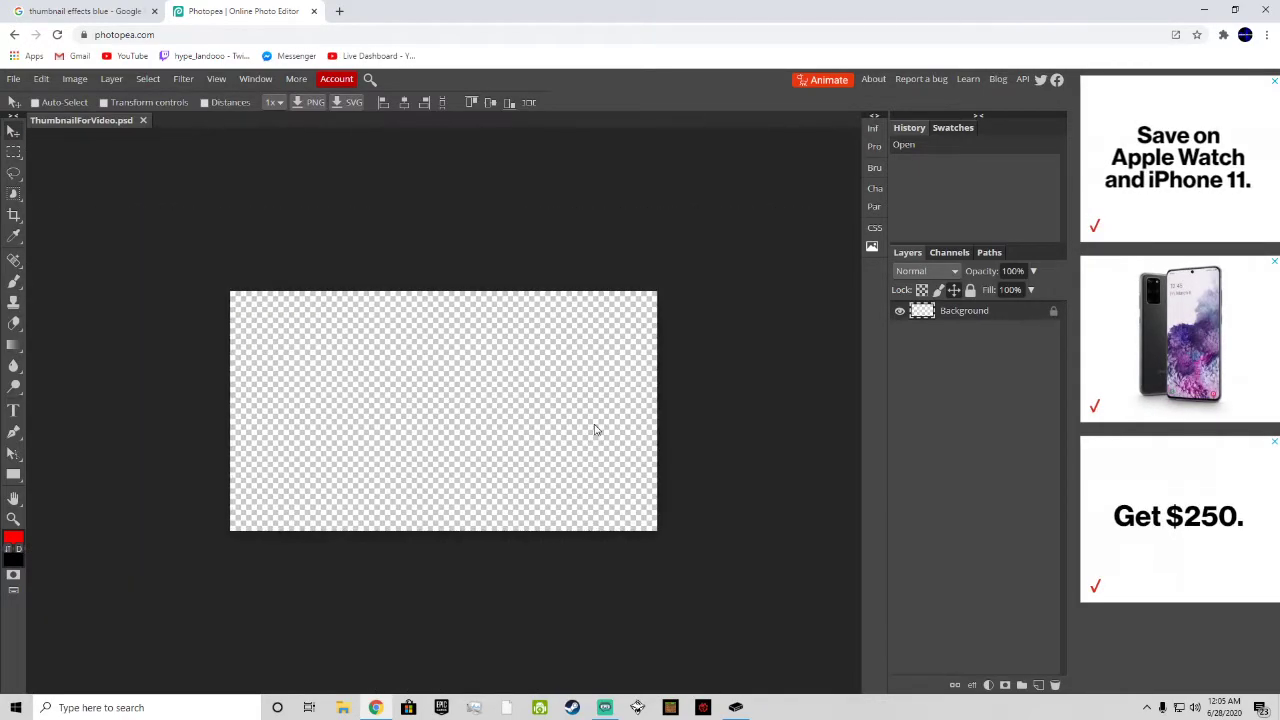
pyautogui.scroll(3, 593, 432)
pyautogui.scroll(-3, 593, 432)
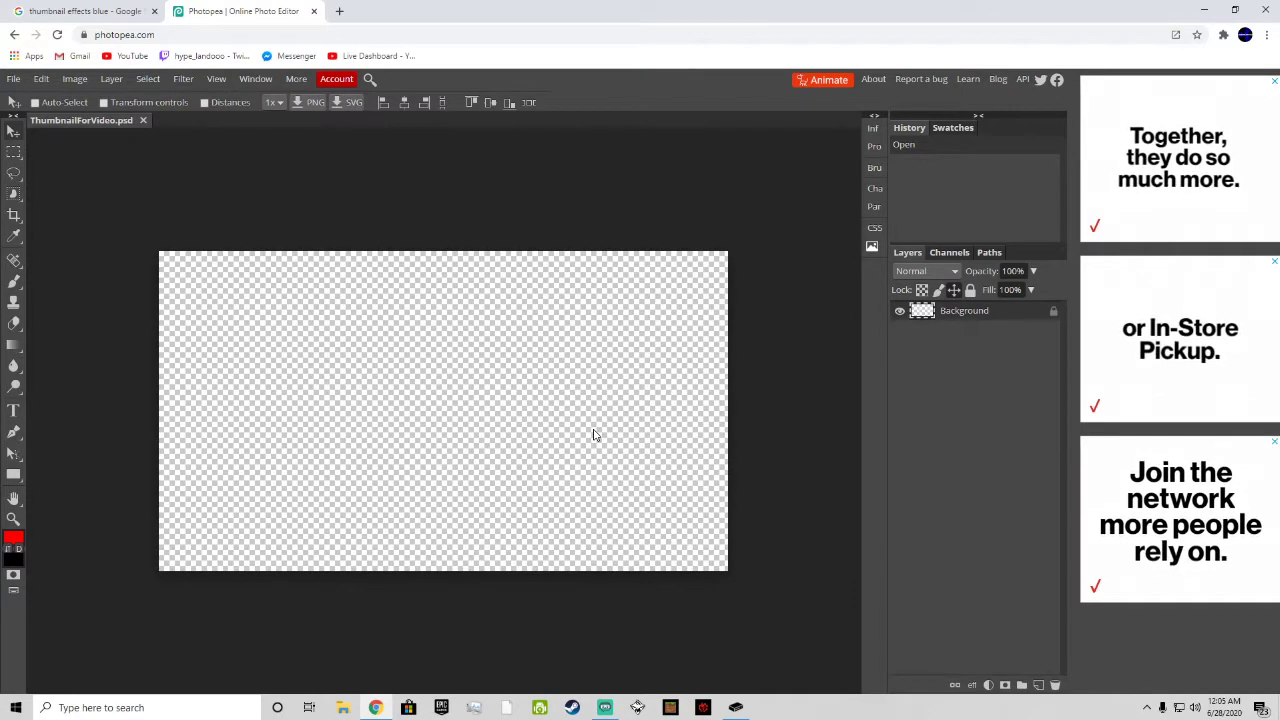
pyautogui.scroll(2, 593, 434)
pyautogui.scroll(-1, 593, 434)
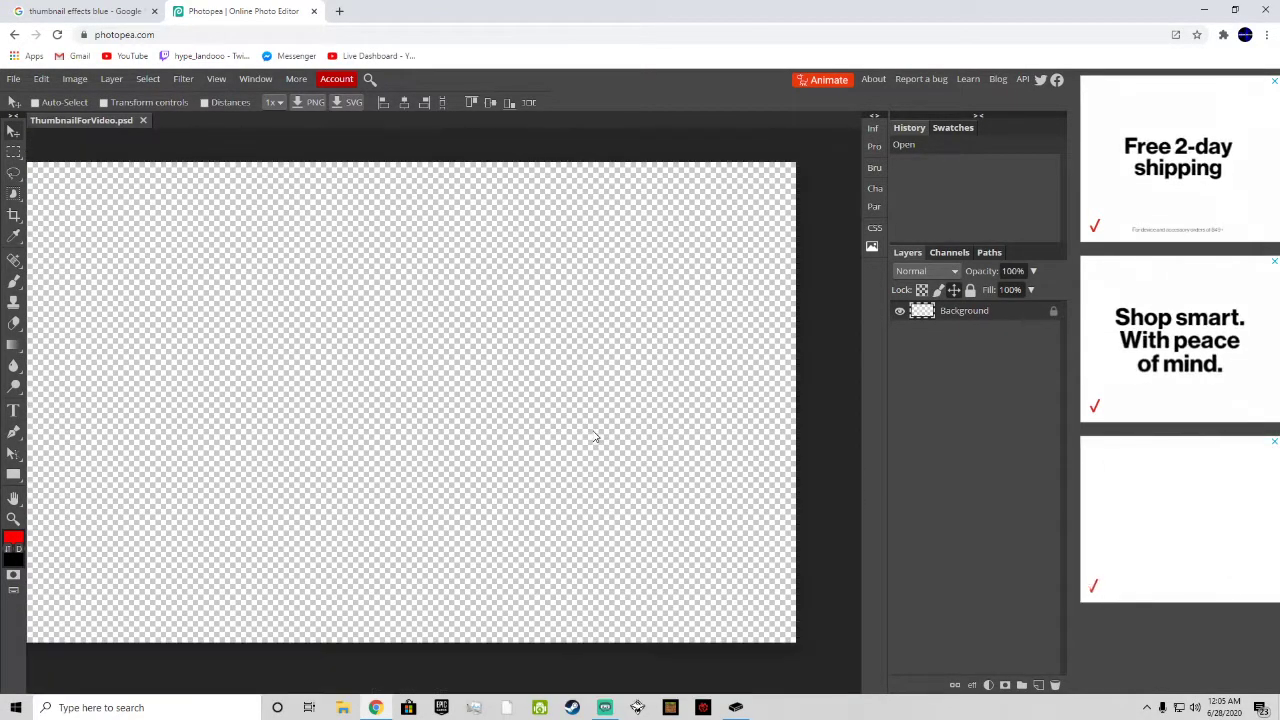
pyautogui.scroll(-1, 593, 436)
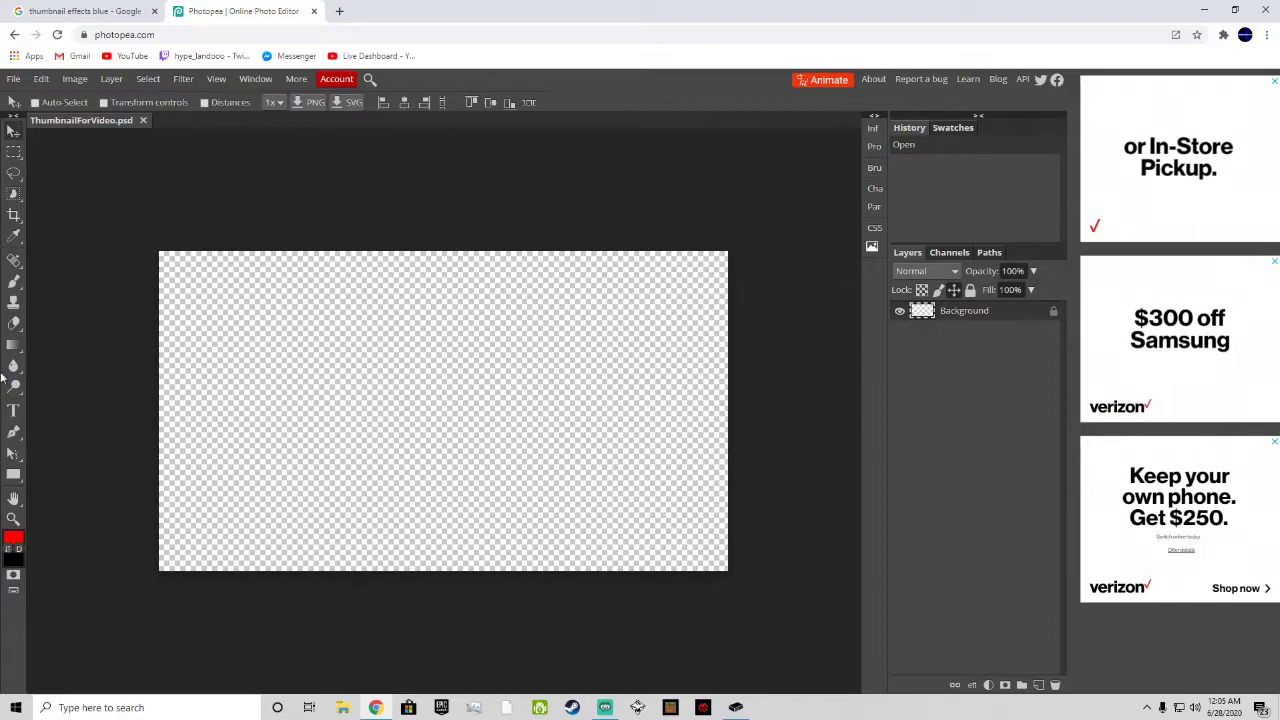
pyautogui.click(18, 79)
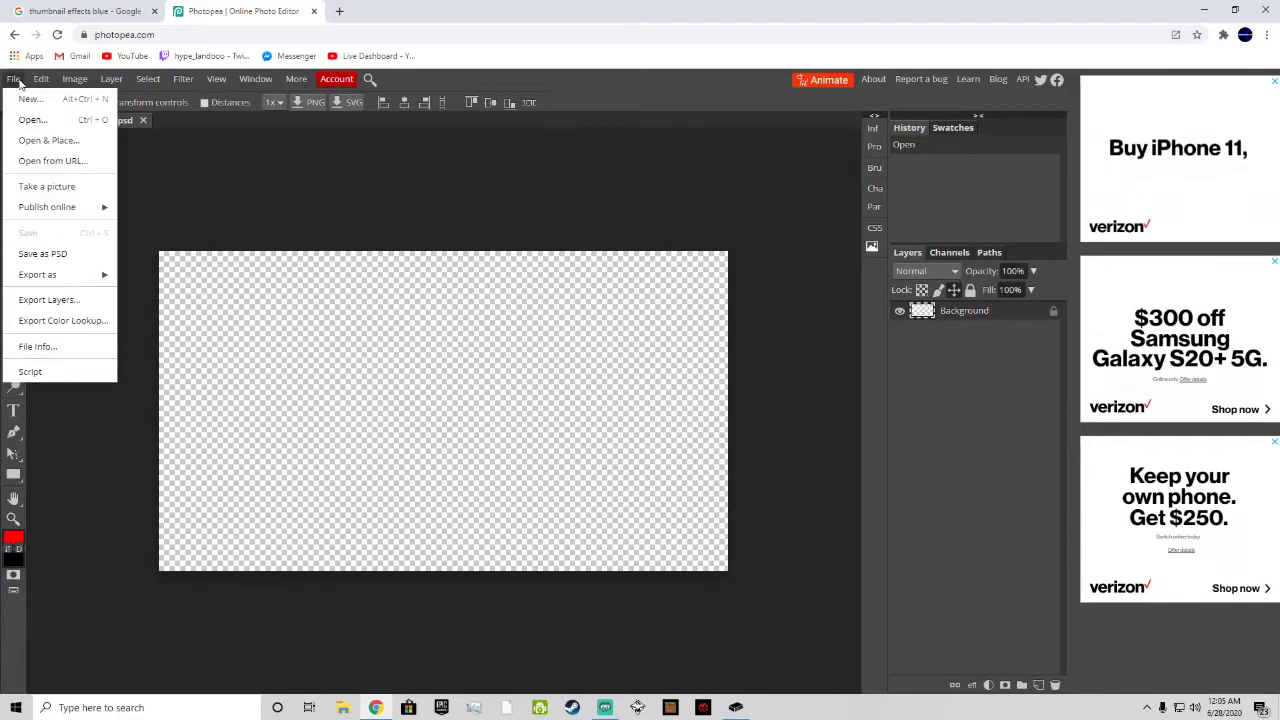
pyautogui.click(272, 171)
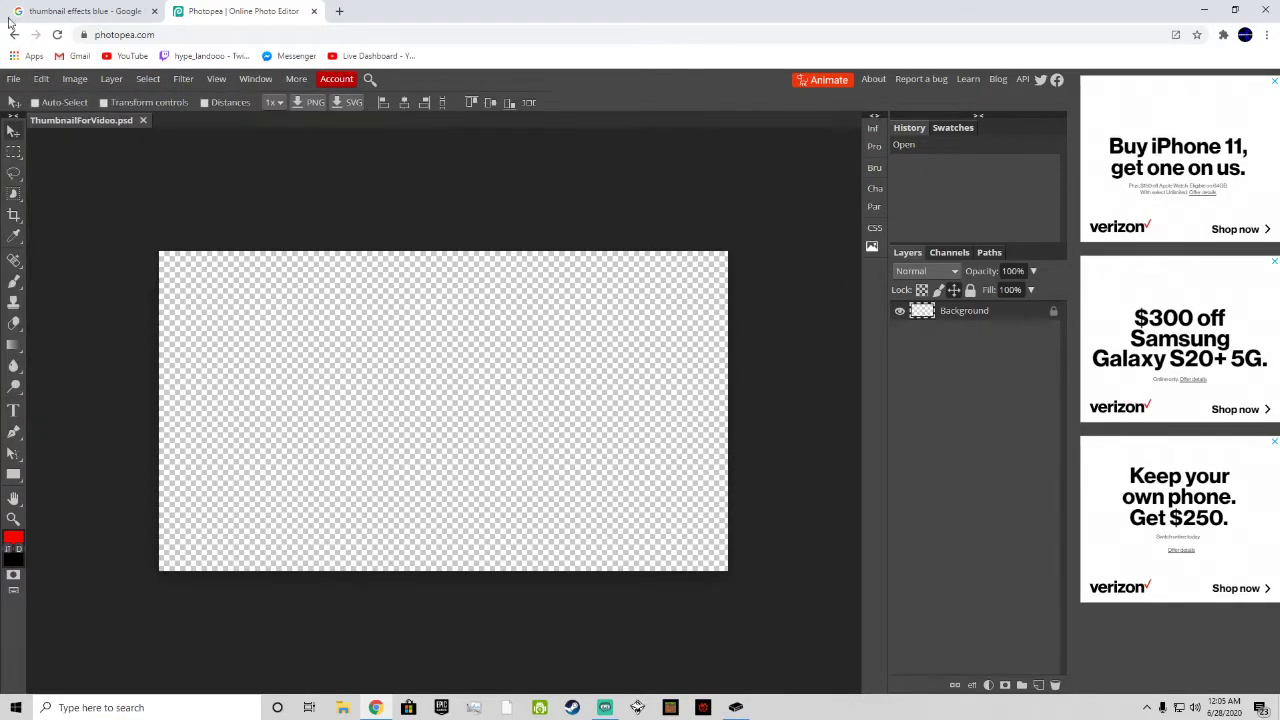
# Step: Search Google Images in a new browser tab for "blue and black background 1280x720 hd"
pyautogui.click(341, 11)
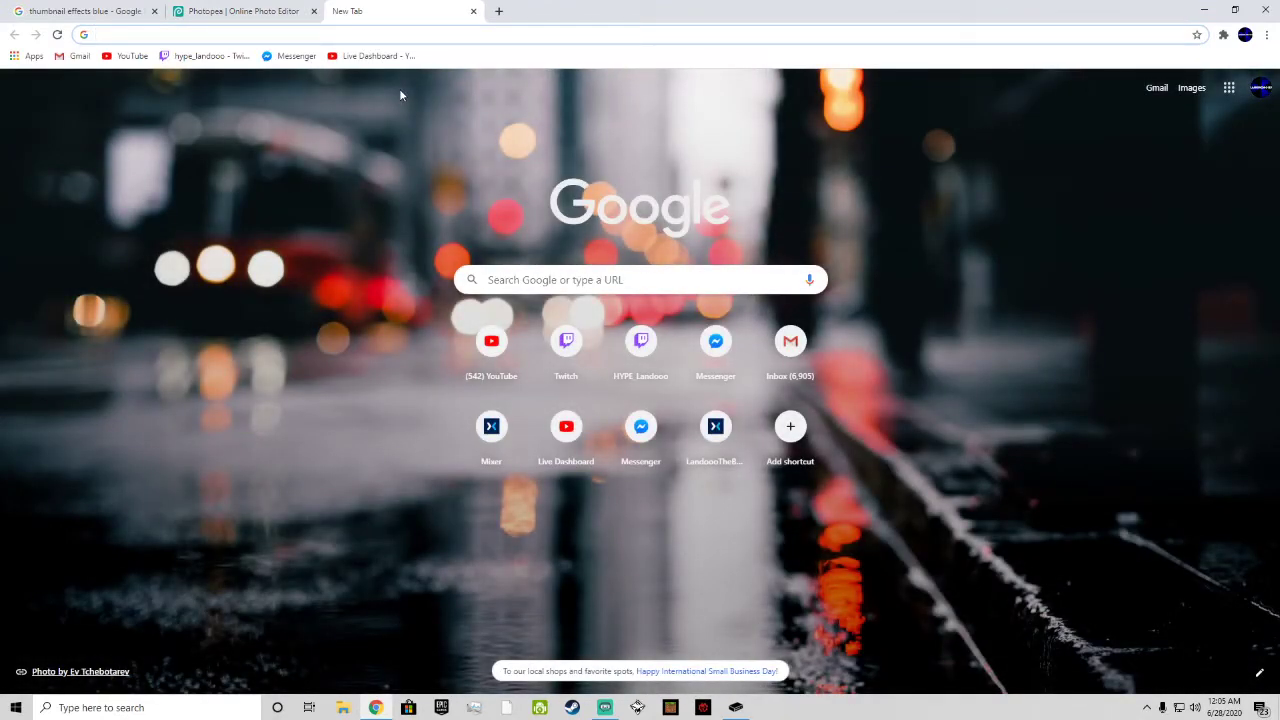
pyautogui.write('blue and black background')
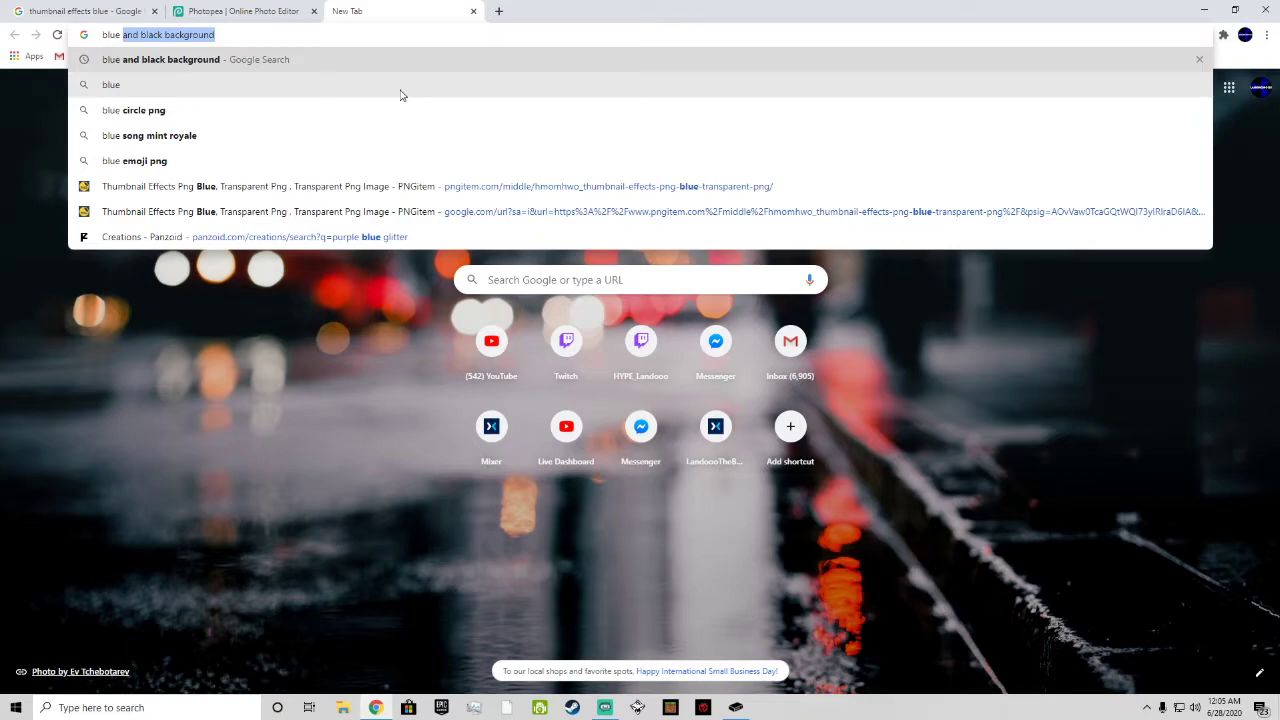
pyautogui.press('Return')
pyautogui.click(400, 90)
pyautogui.write('1280x720 hd')
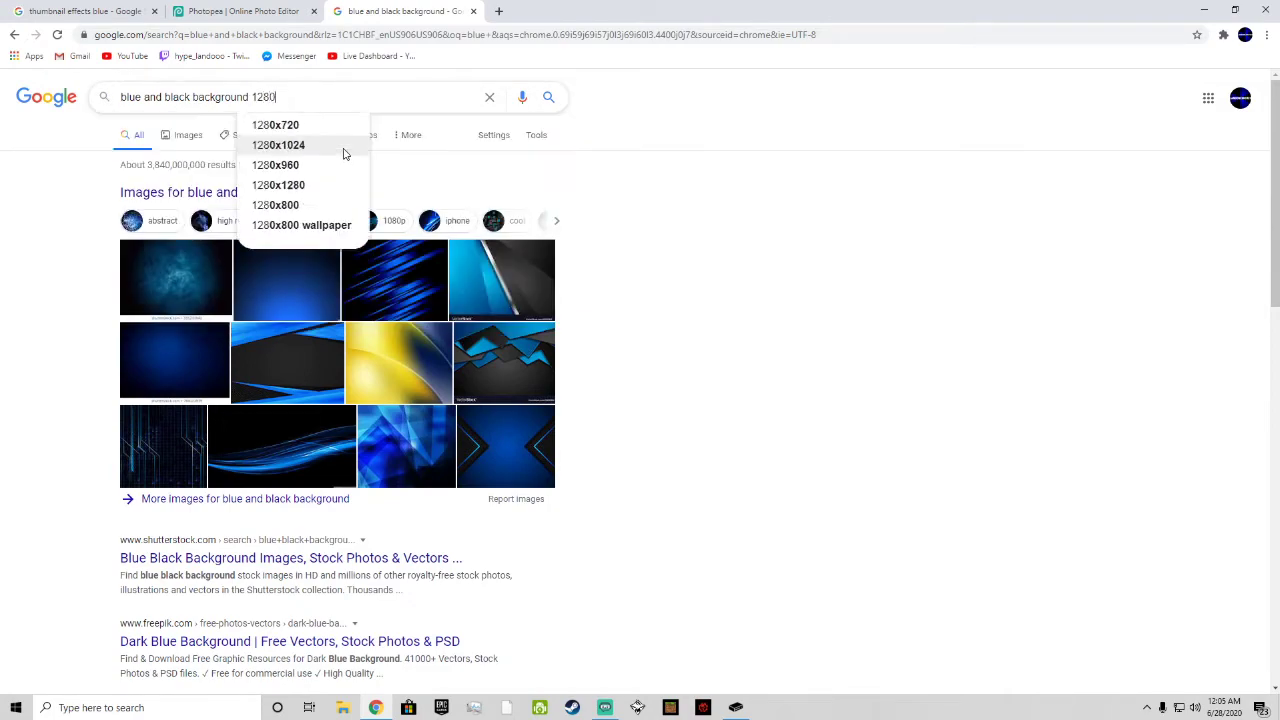
pyautogui.press('Return')
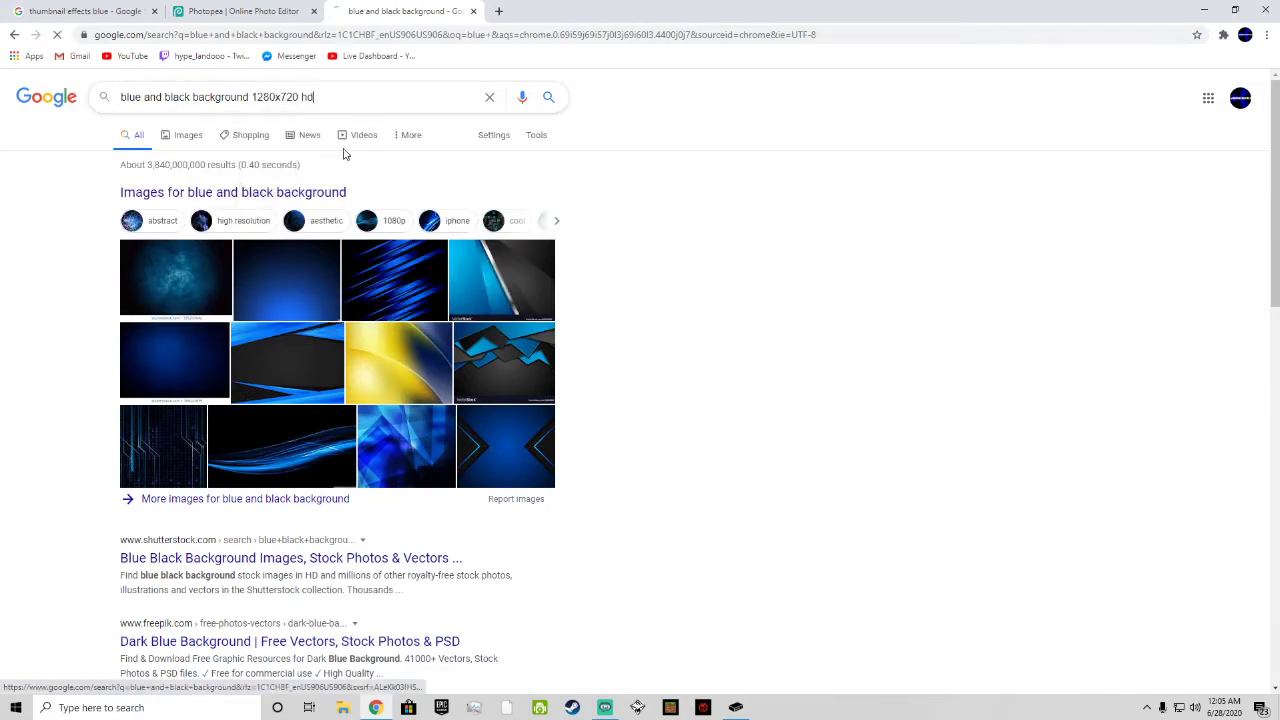
pyautogui.click(185, 134)
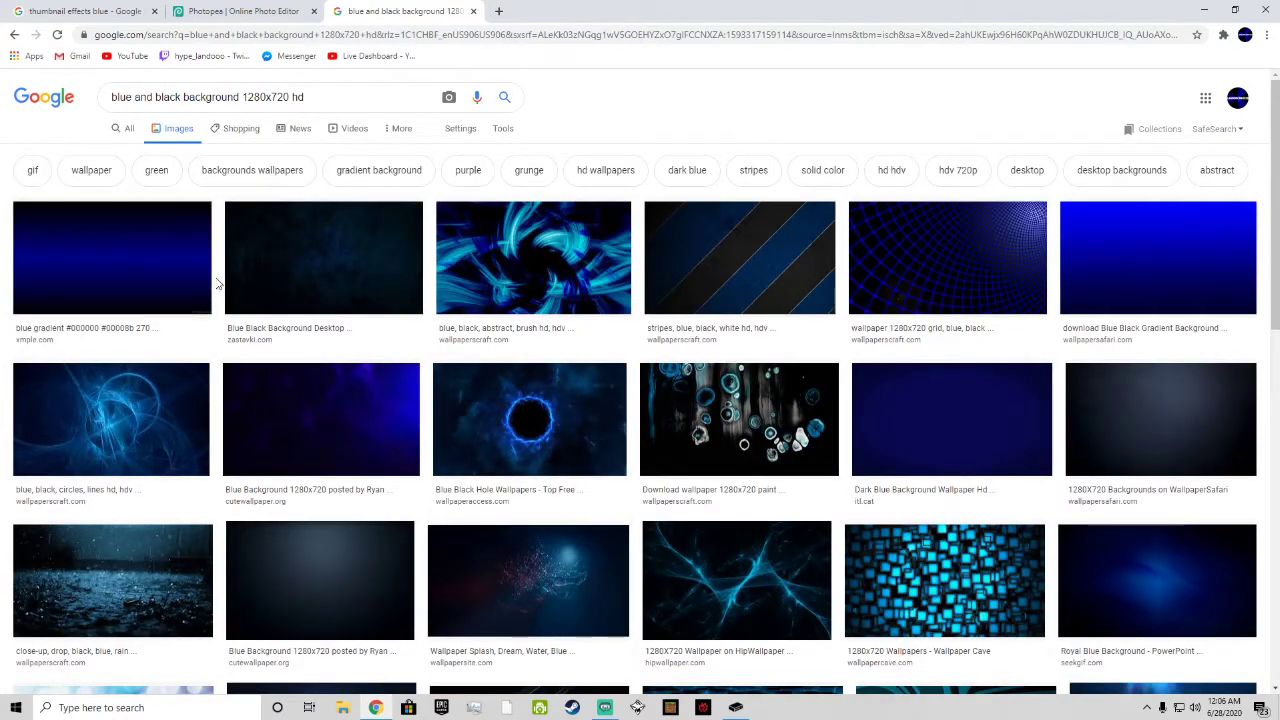
# Step: Open the diagonal blue and black stripes wallpaper from the image results and save it to the computer
pyautogui.click(806, 279)
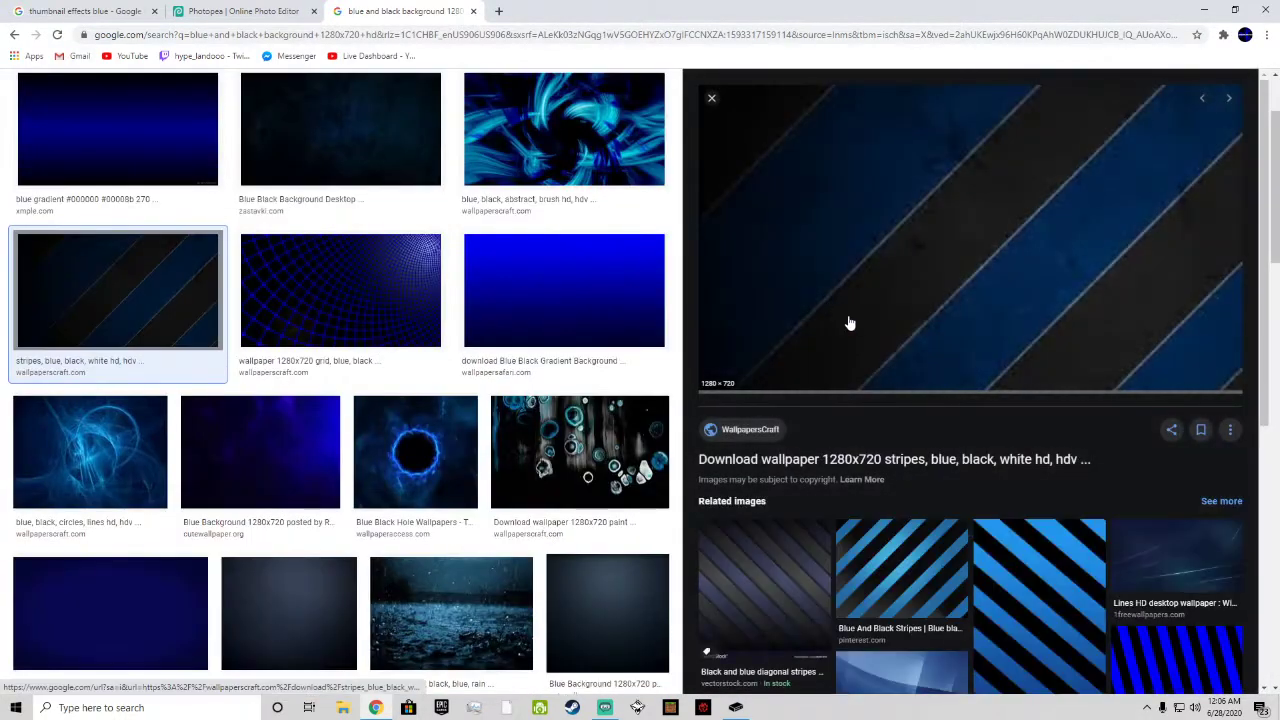
pyautogui.rightClick(735, 250)
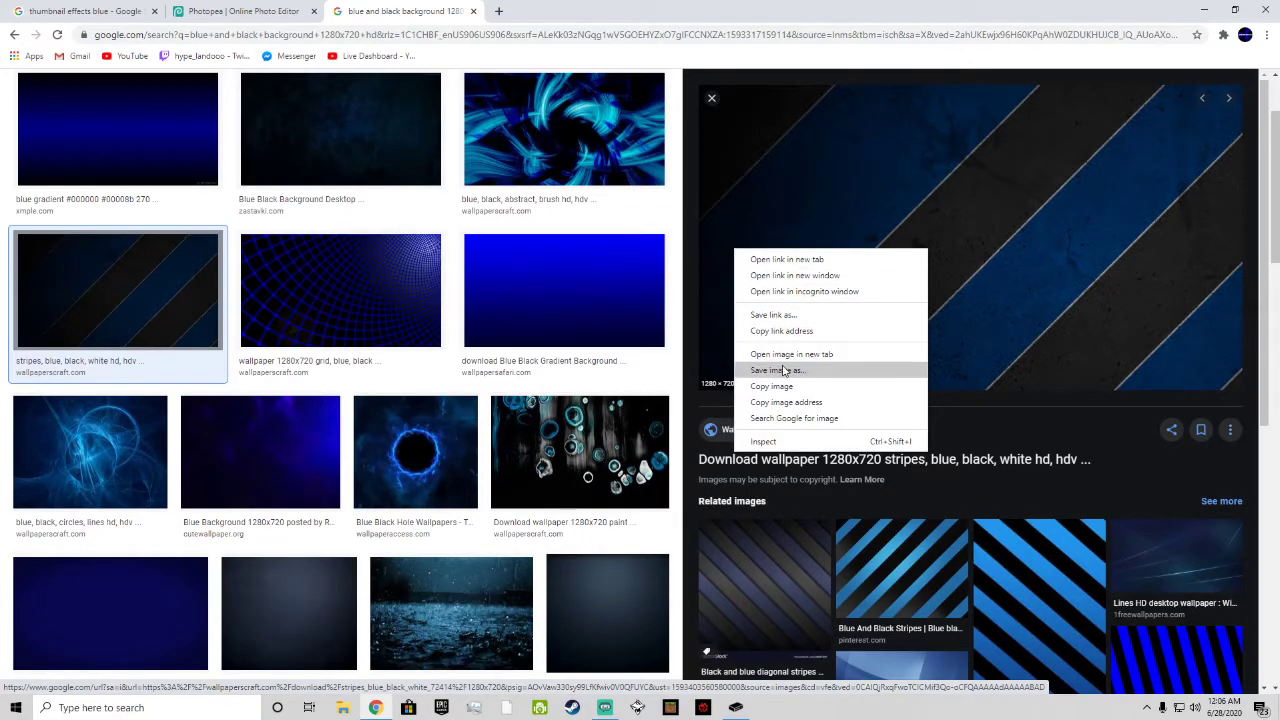
pyautogui.click(785, 371)
pyautogui.click(528, 337)
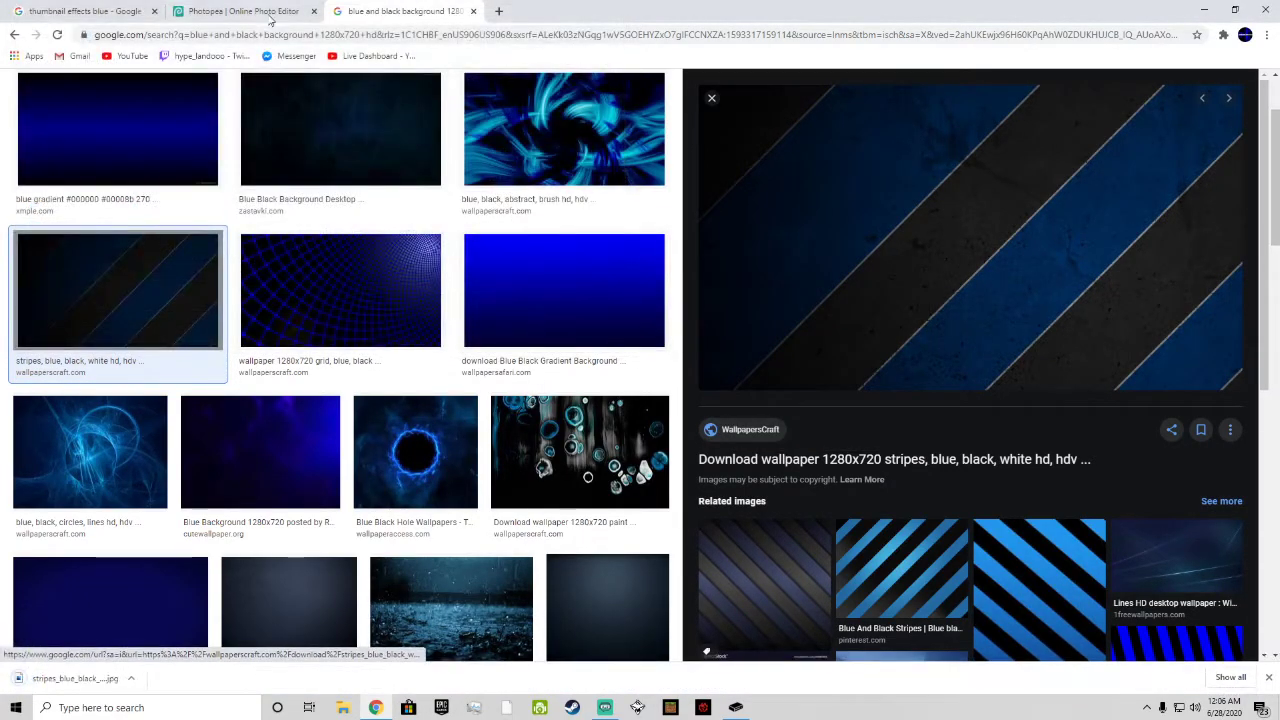
# Step: Switch back to Photopea and place the downloaded image stripes_blue_black_white_72414_1280x720 into the ThumbnailForVideo project
pyautogui.click(250, 11)
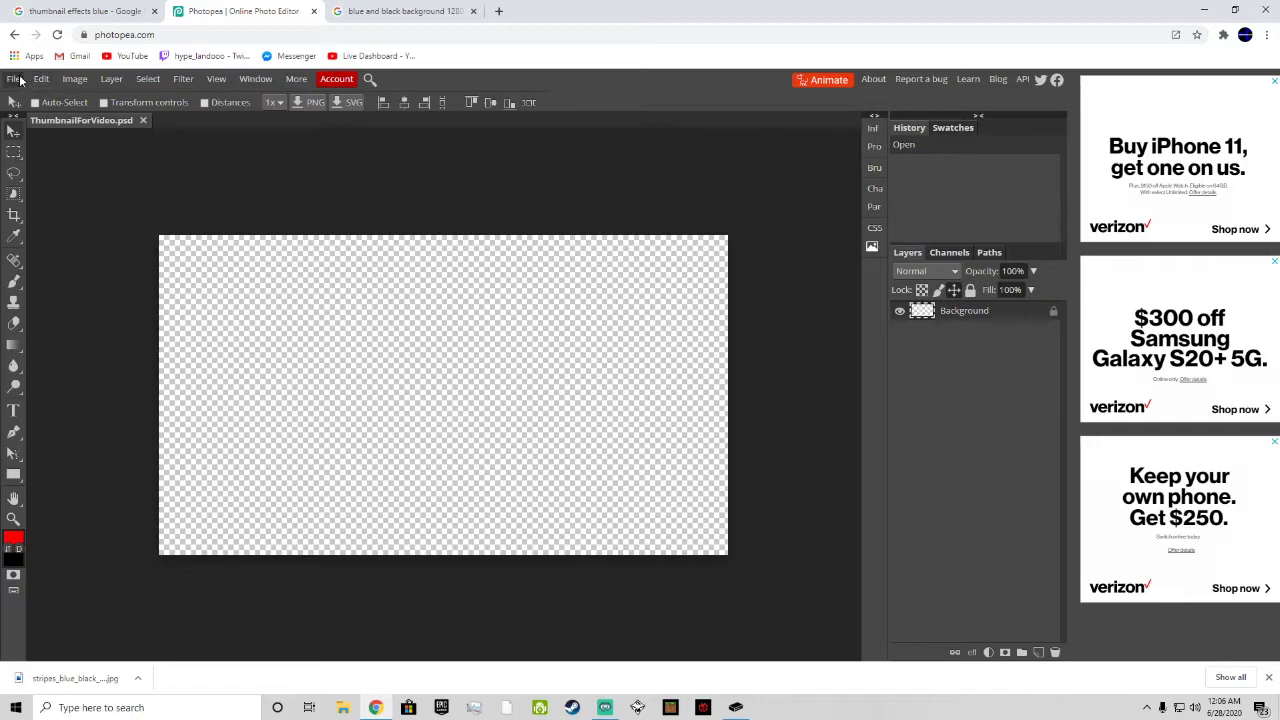
pyautogui.click(1269, 677)
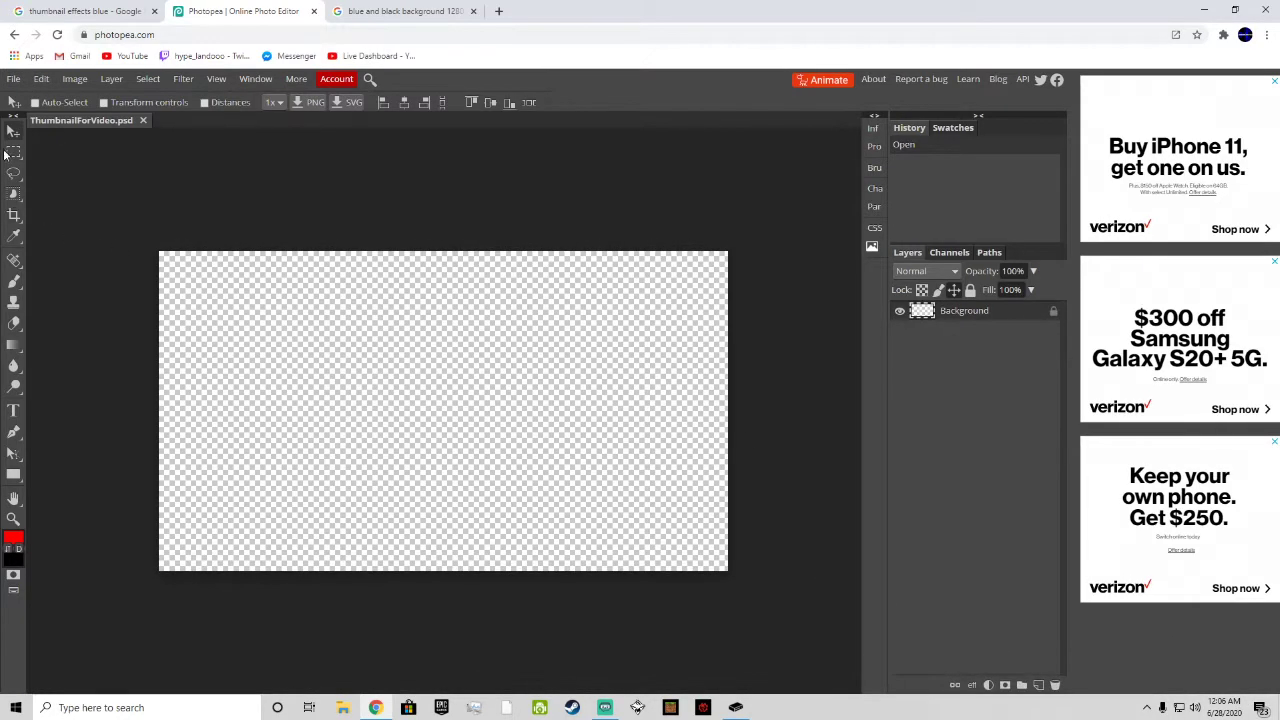
pyautogui.click(41, 79)
pyautogui.moveTo(13, 79)
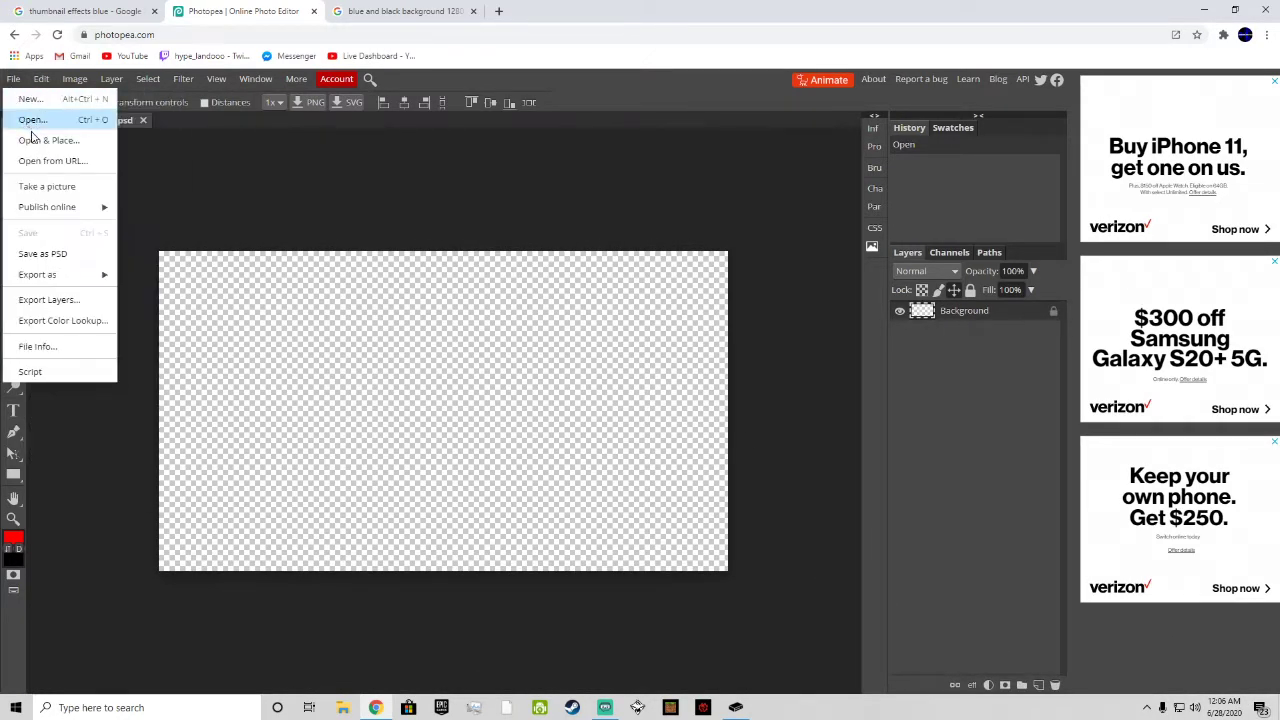
pyautogui.click(45, 141)
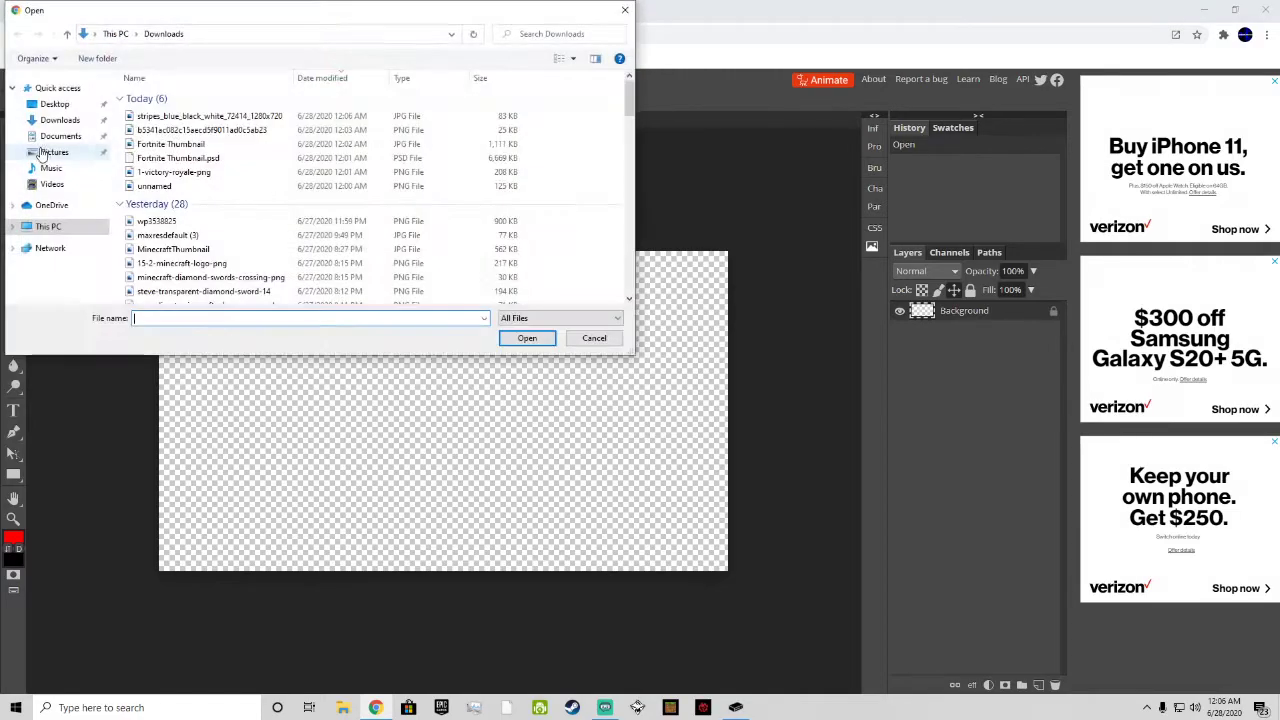
pyautogui.doubleClick(142, 116)
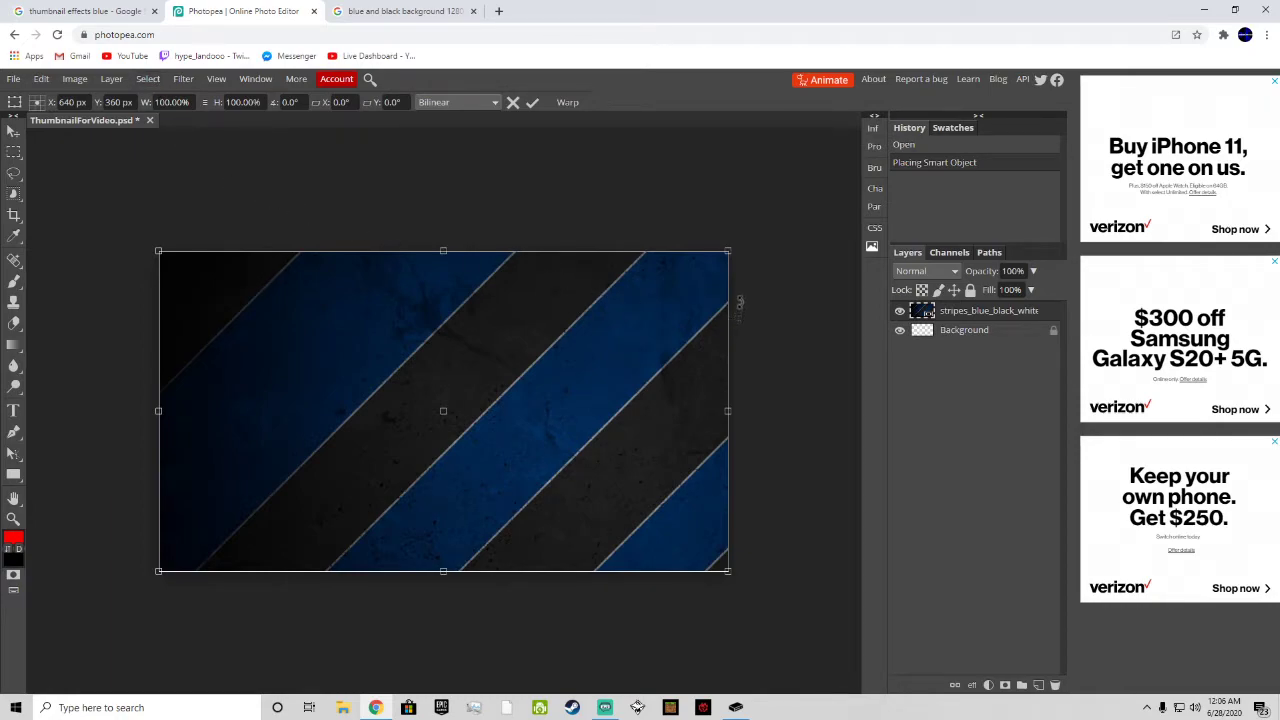
# Step: Rotate the placed stripes image by 0.1° and apply the transform
pyautogui.moveTo(839, 411); pyautogui.dragTo(810, 423)
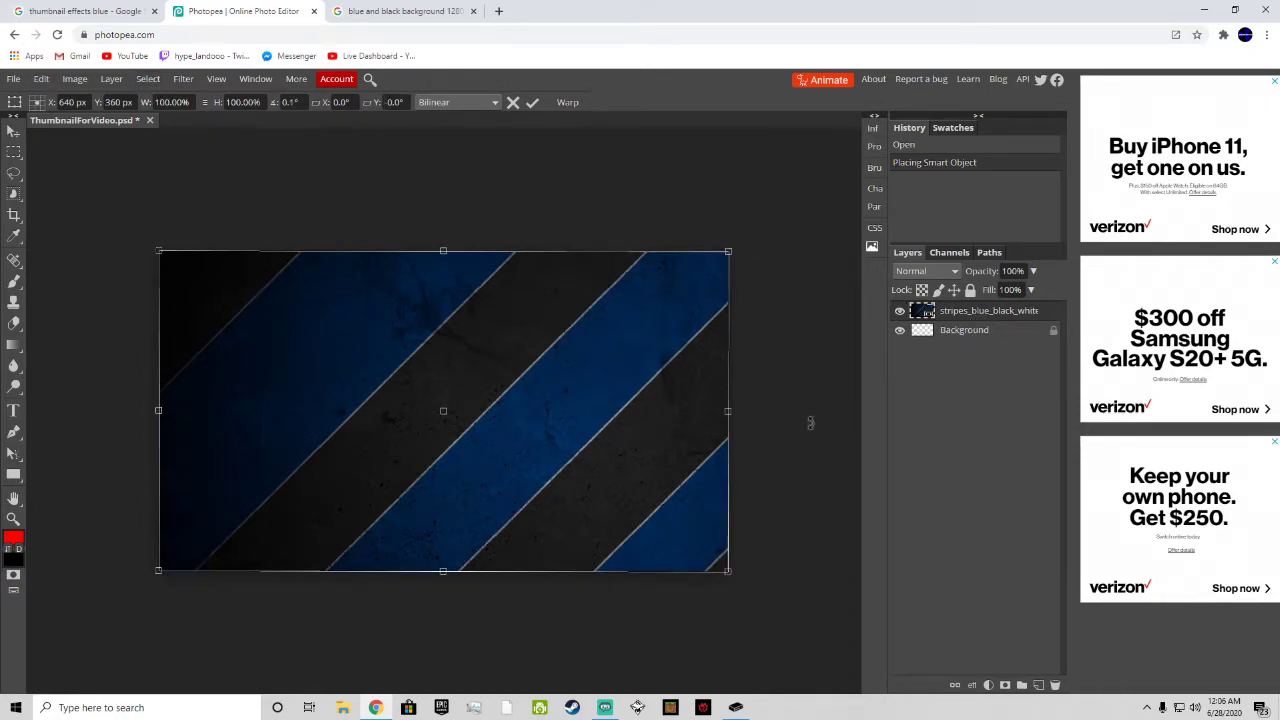
pyautogui.click(562, 104)
pyautogui.click(486, 102)
pyautogui.click(531, 104)
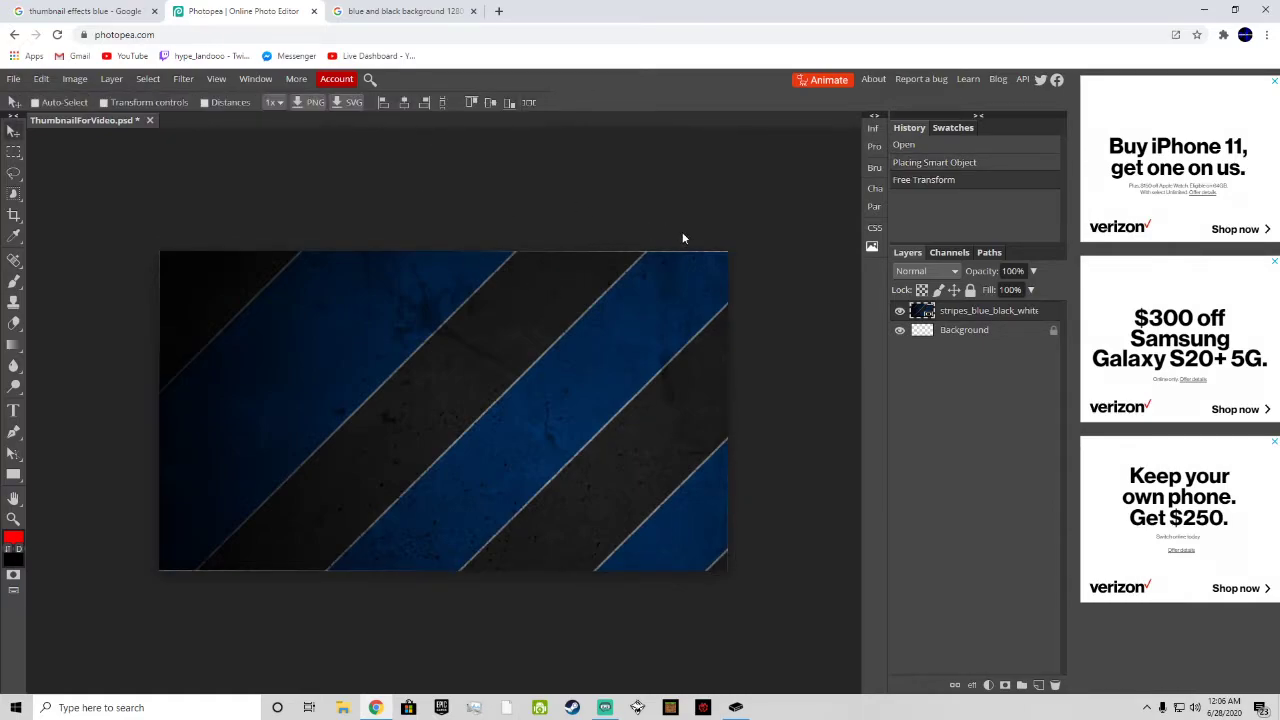
pyautogui.click(400, 11)
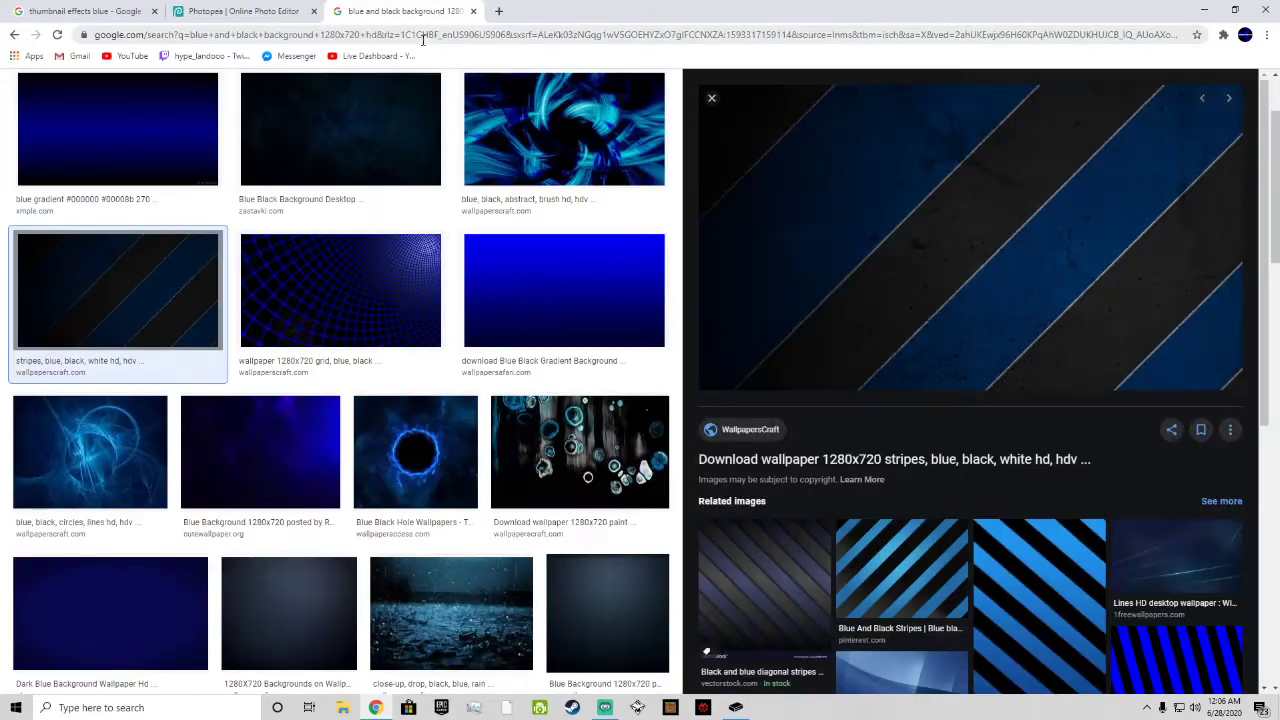
pyautogui.click(243, 11)
pyautogui.click(398, 11)
pyautogui.click(383, 35)
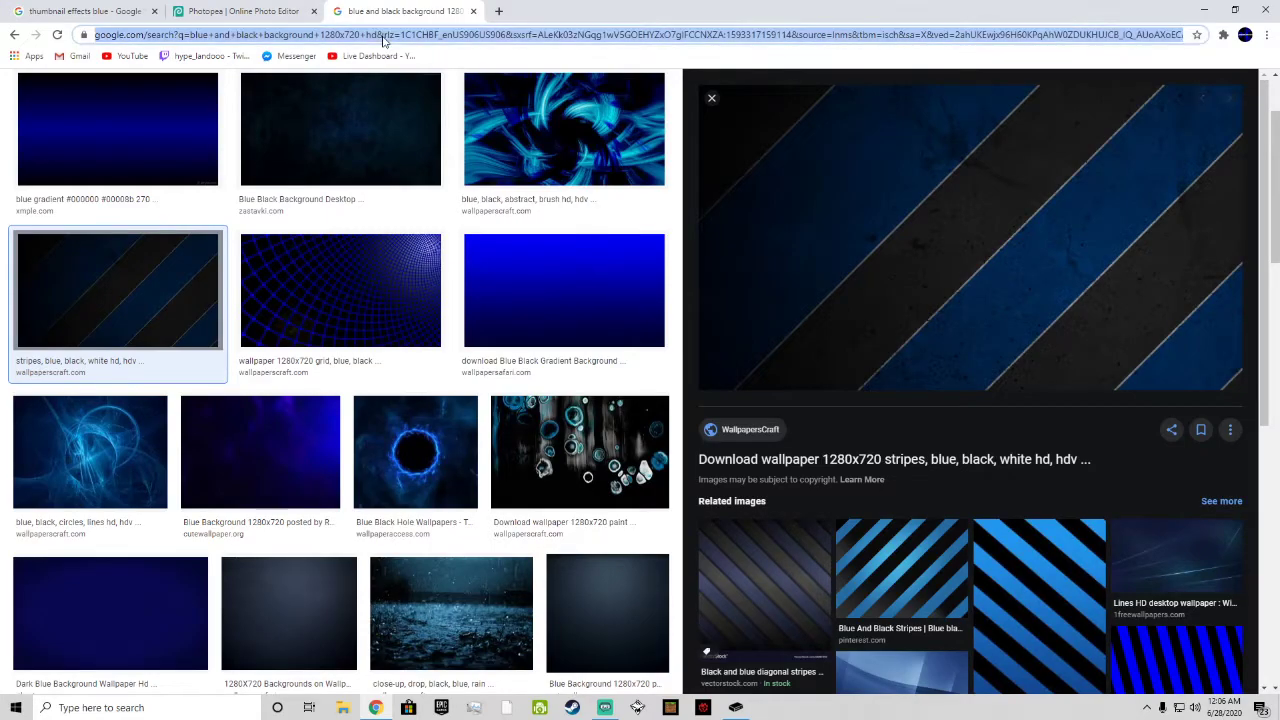
pyautogui.click(251, 8)
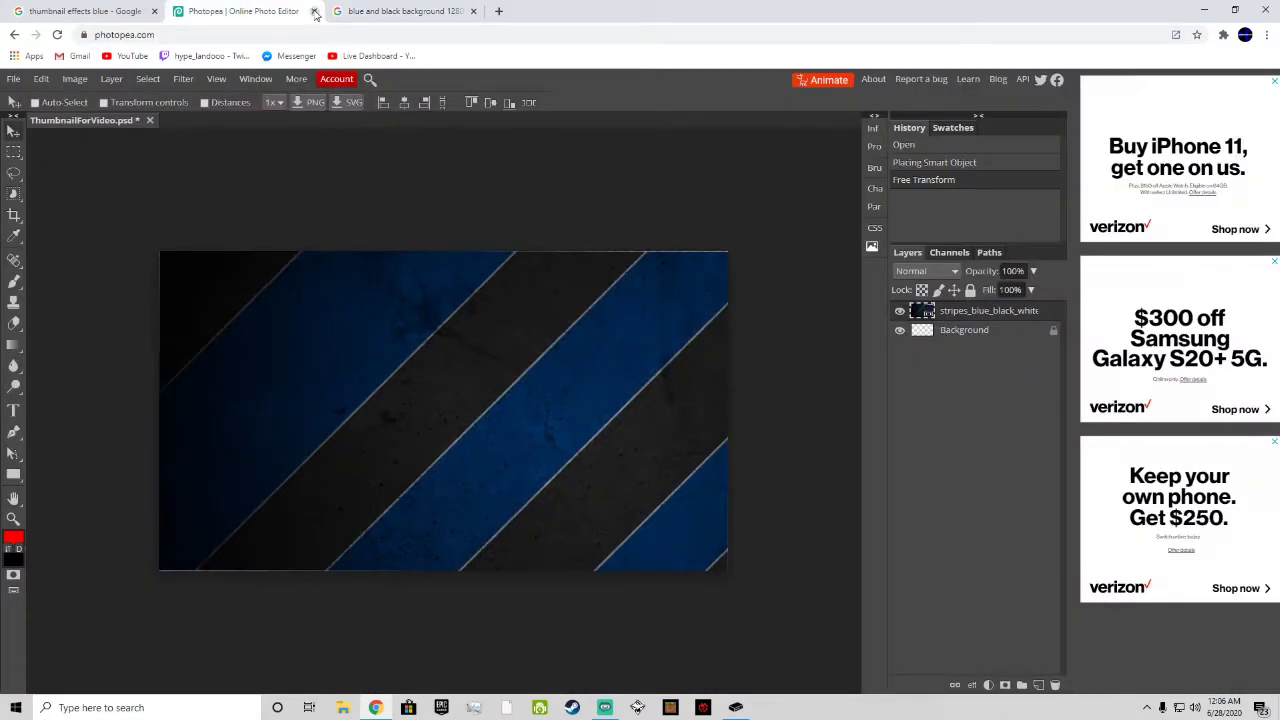
pyautogui.click(400, 11)
# Step: Search Google Images in a new browser tab for "Fortnite character png cool"
pyautogui.click(498, 11)
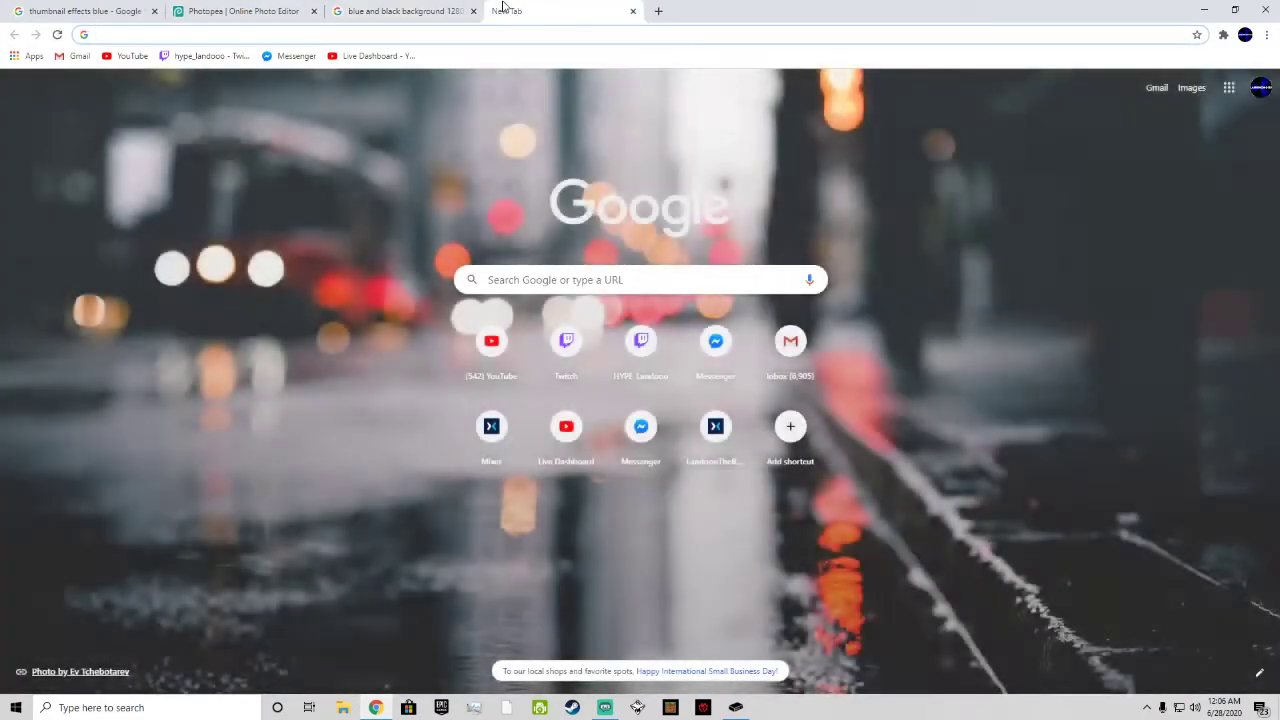
pyautogui.write('fortnite cha')
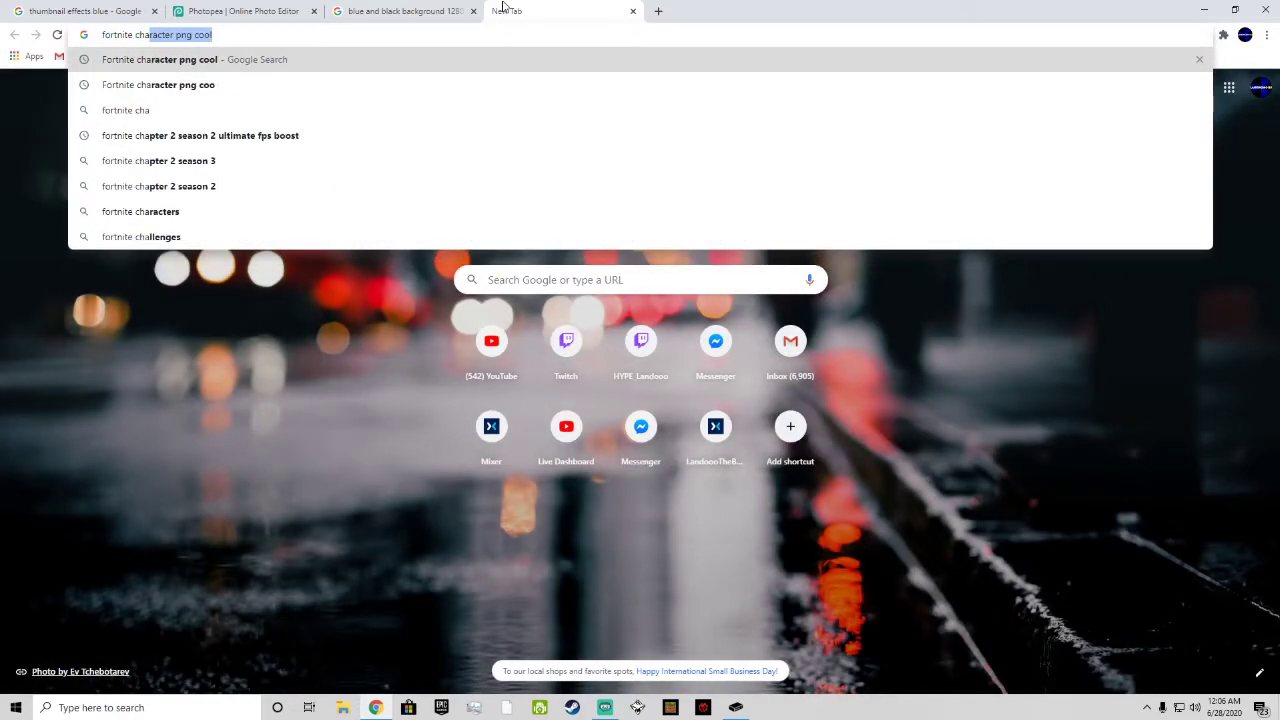
pyautogui.press('Return')
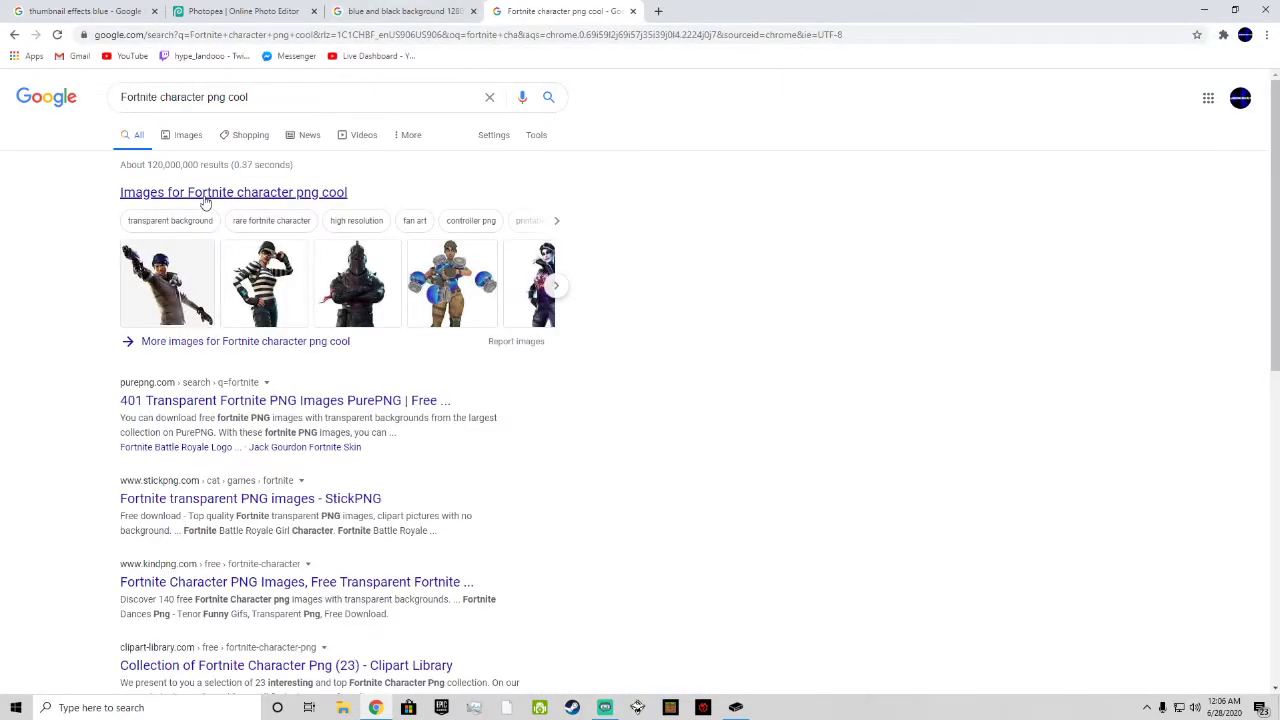
pyautogui.click(205, 201)
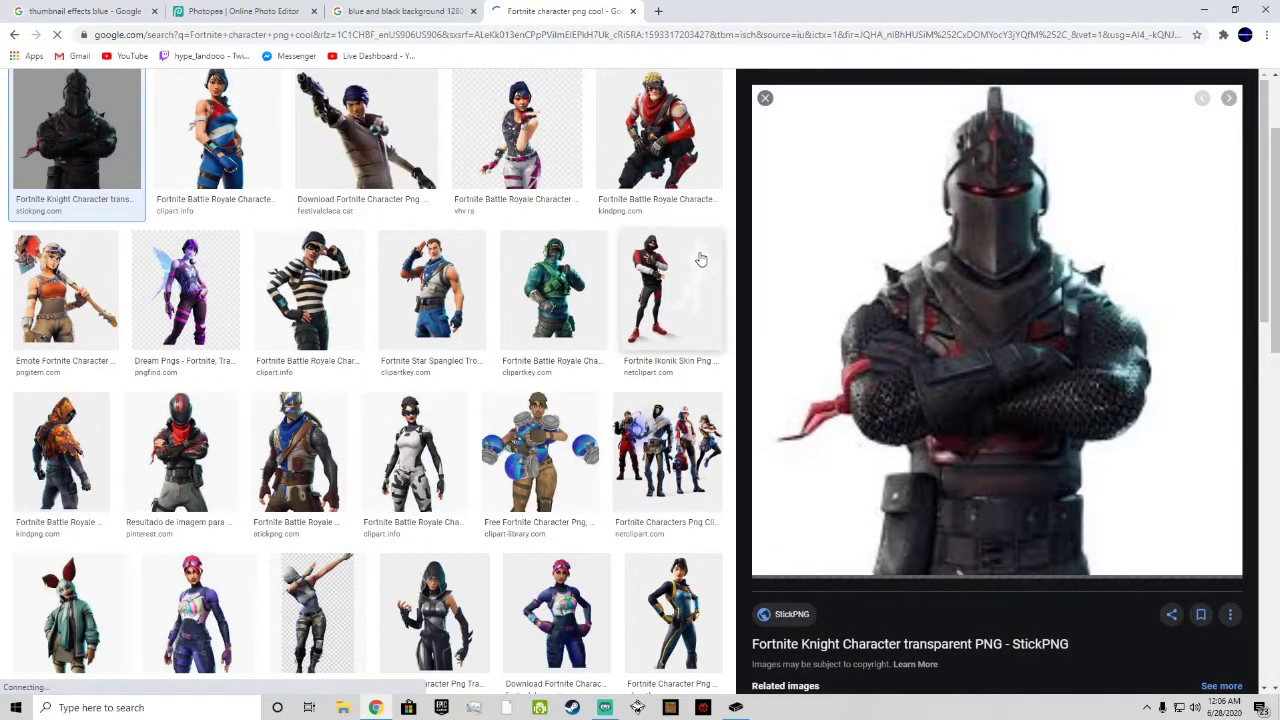
# Step: Preview the Ikonik, Star Spangled Trooper and Recon Expert skin images, and close both image search tabs to return to Photopea
pyautogui.click(699, 259)
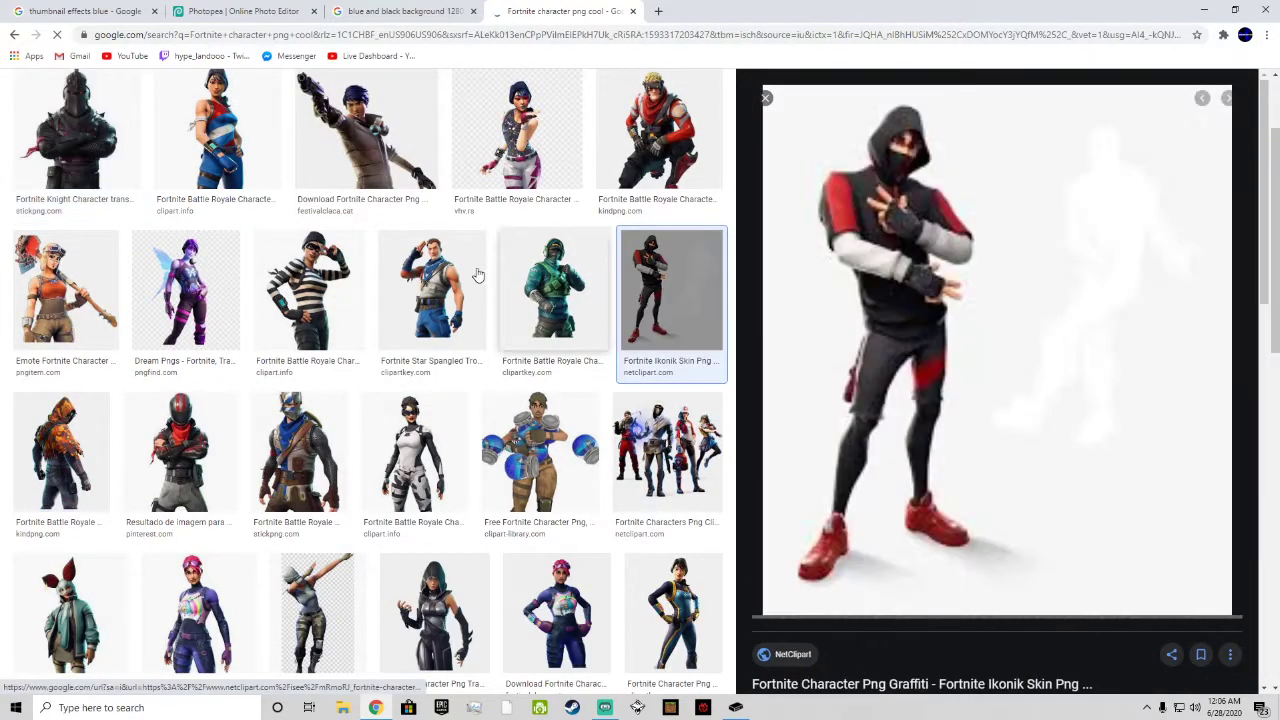
pyautogui.click(478, 275)
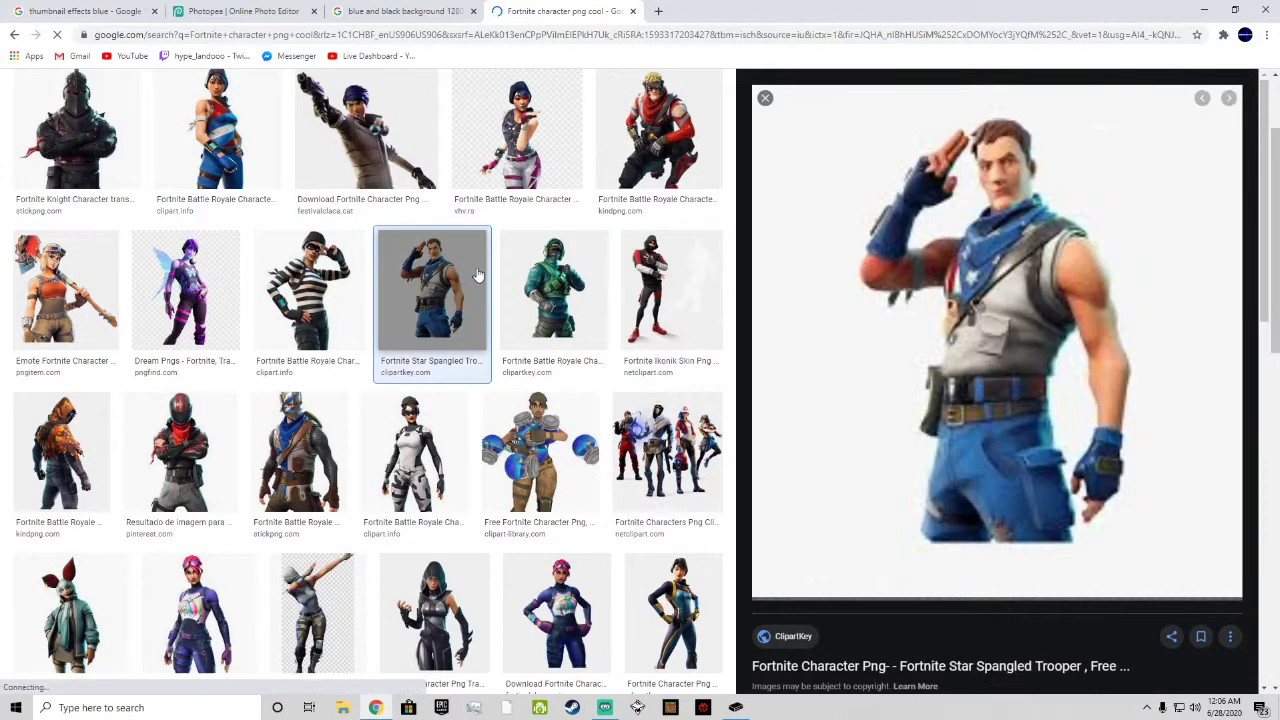
pyautogui.click(627, 286)
pyautogui.click(529, 172)
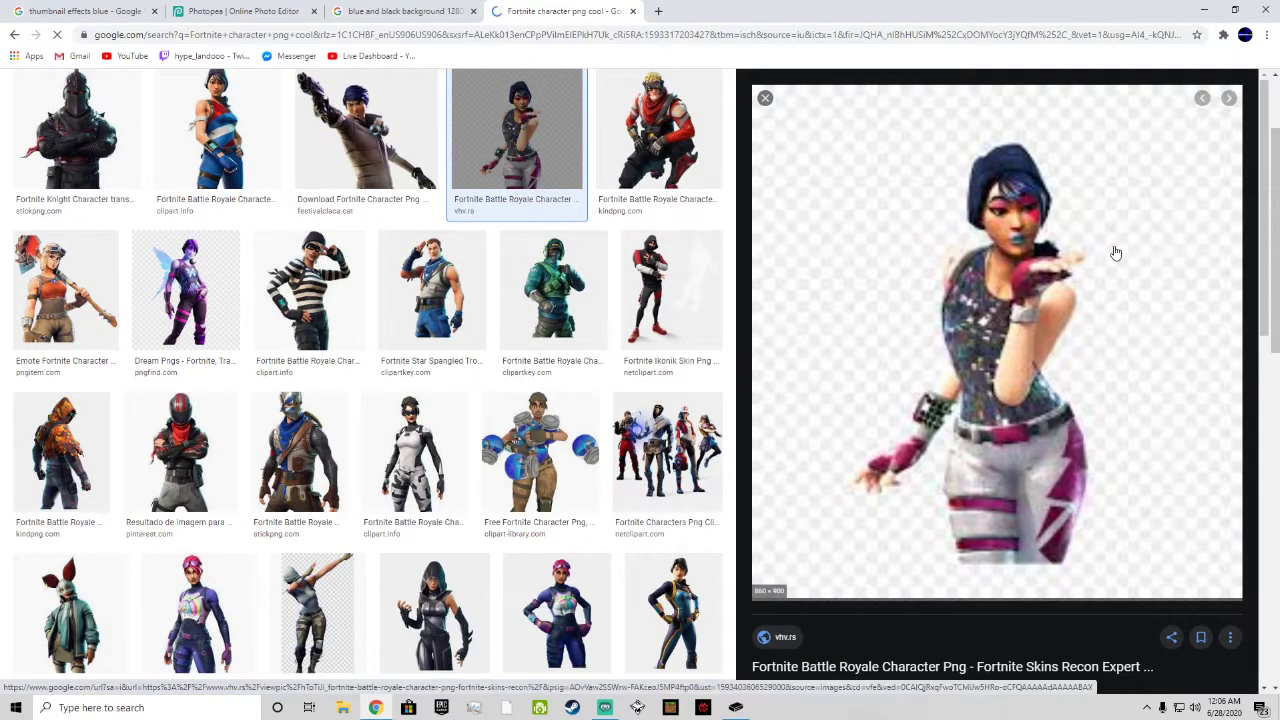
pyautogui.click(633, 11)
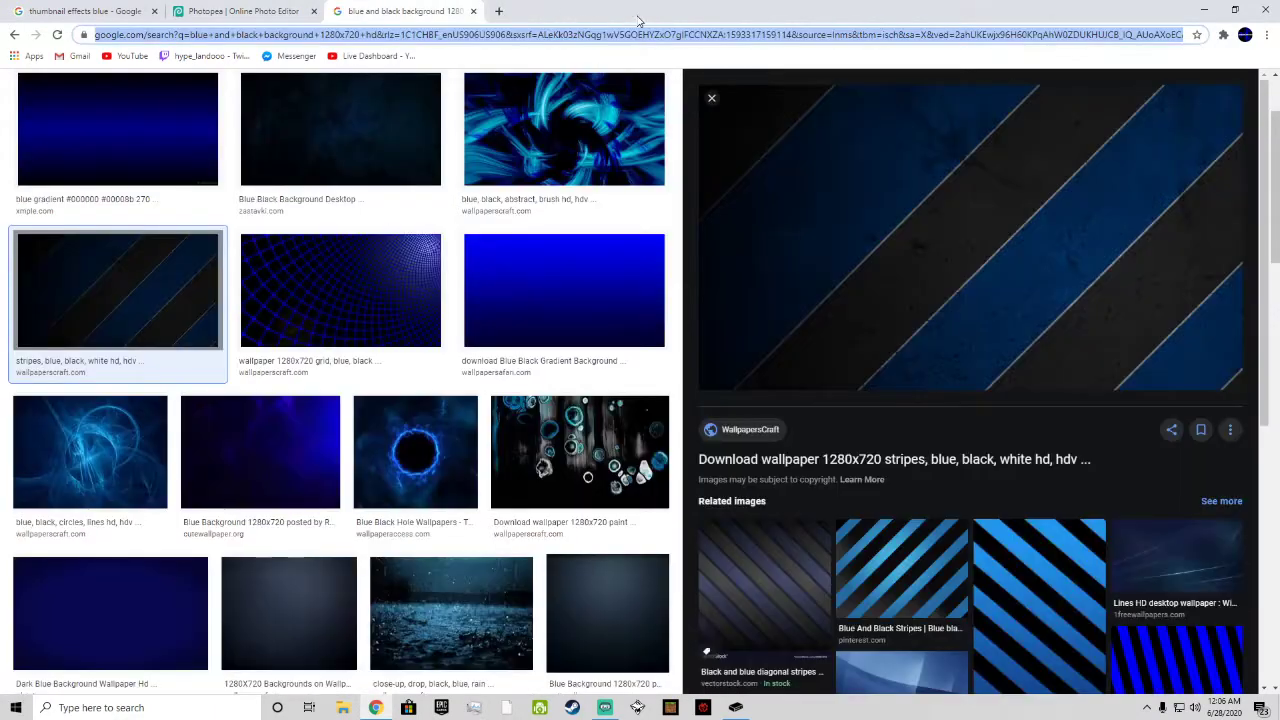
pyautogui.click(474, 11)
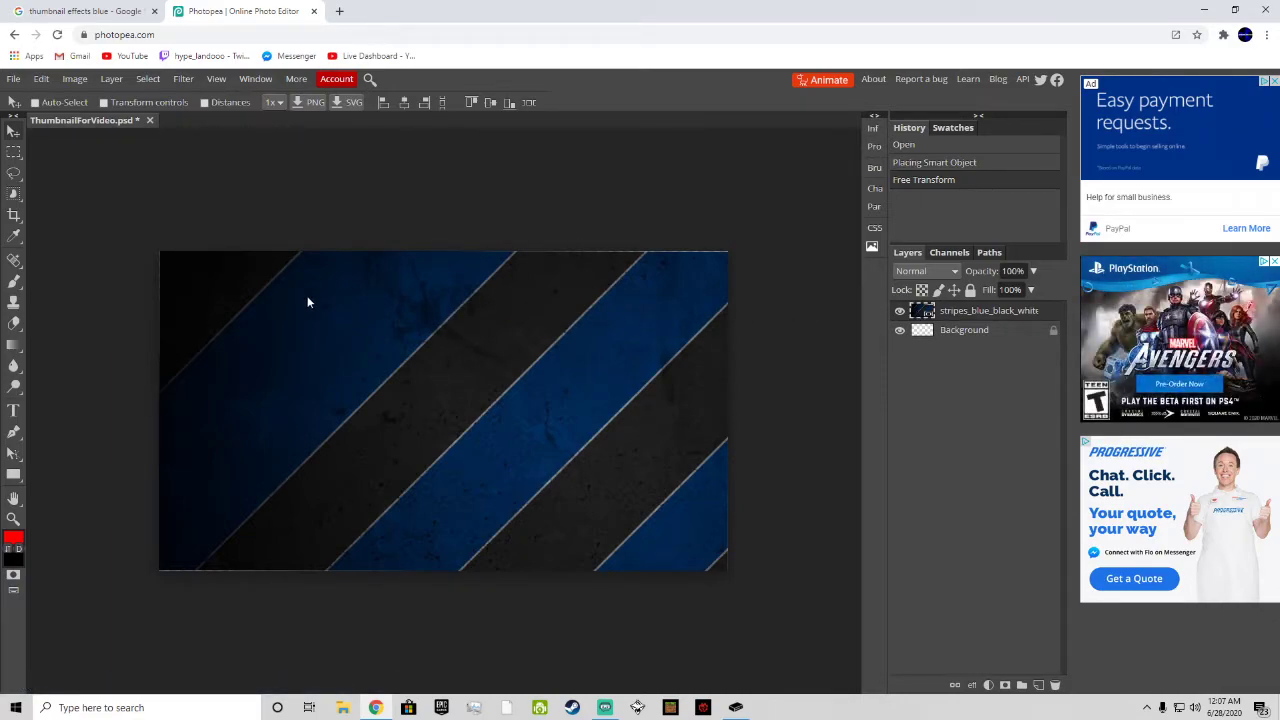
# Step: Straighten the stripes layer to a 0.0° rotation with Free Transform, positioned at X 641 px and Y 360 px, and apply it
pyautogui.click(13, 79)
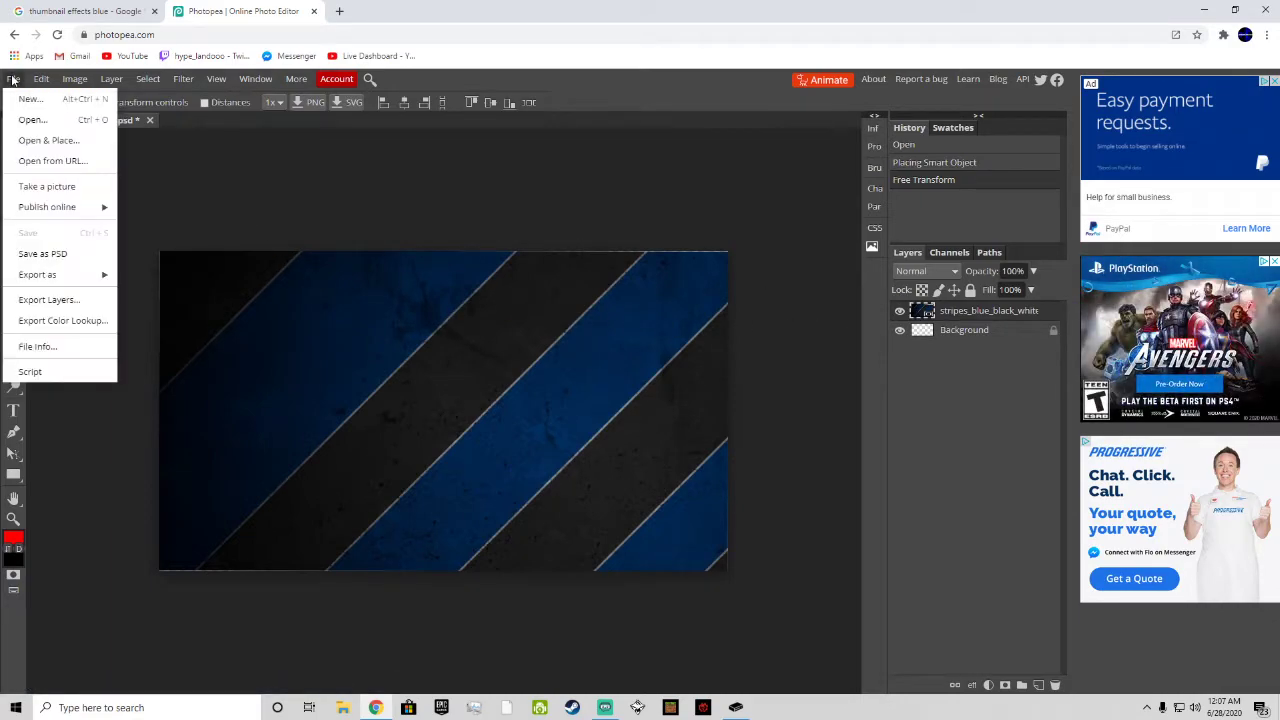
pyautogui.click(972, 315)
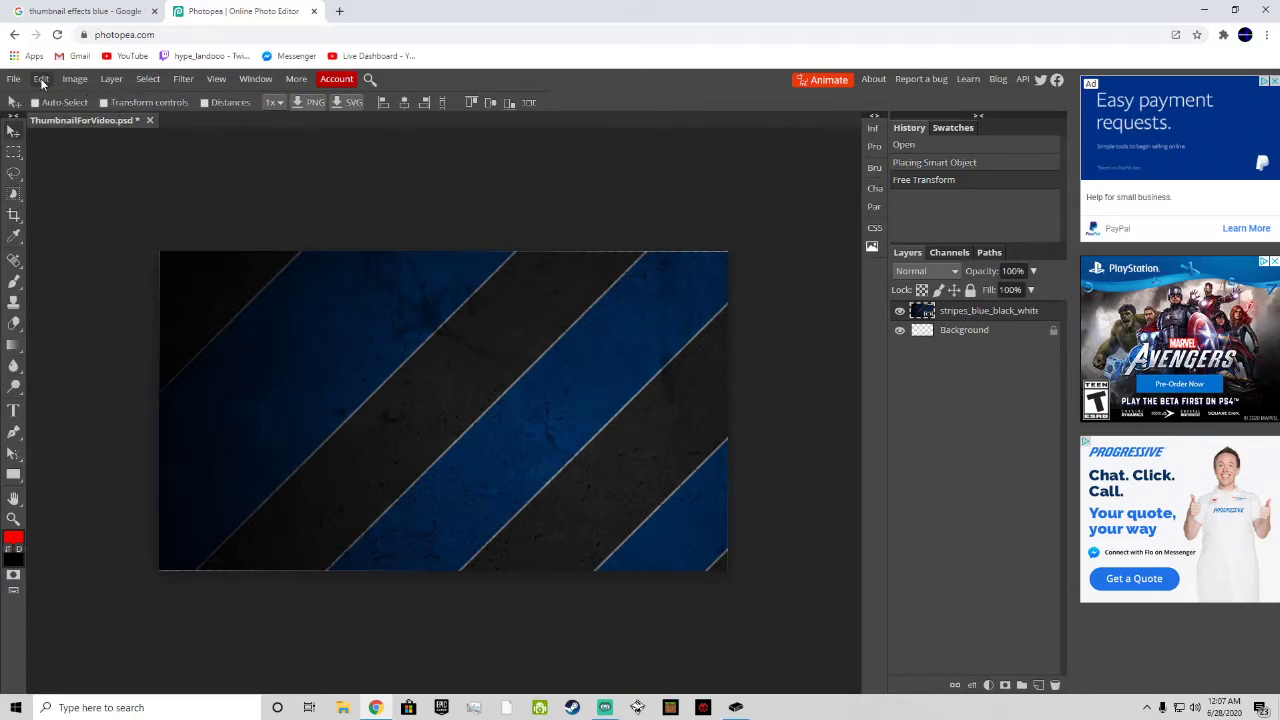
pyautogui.click(41, 80)
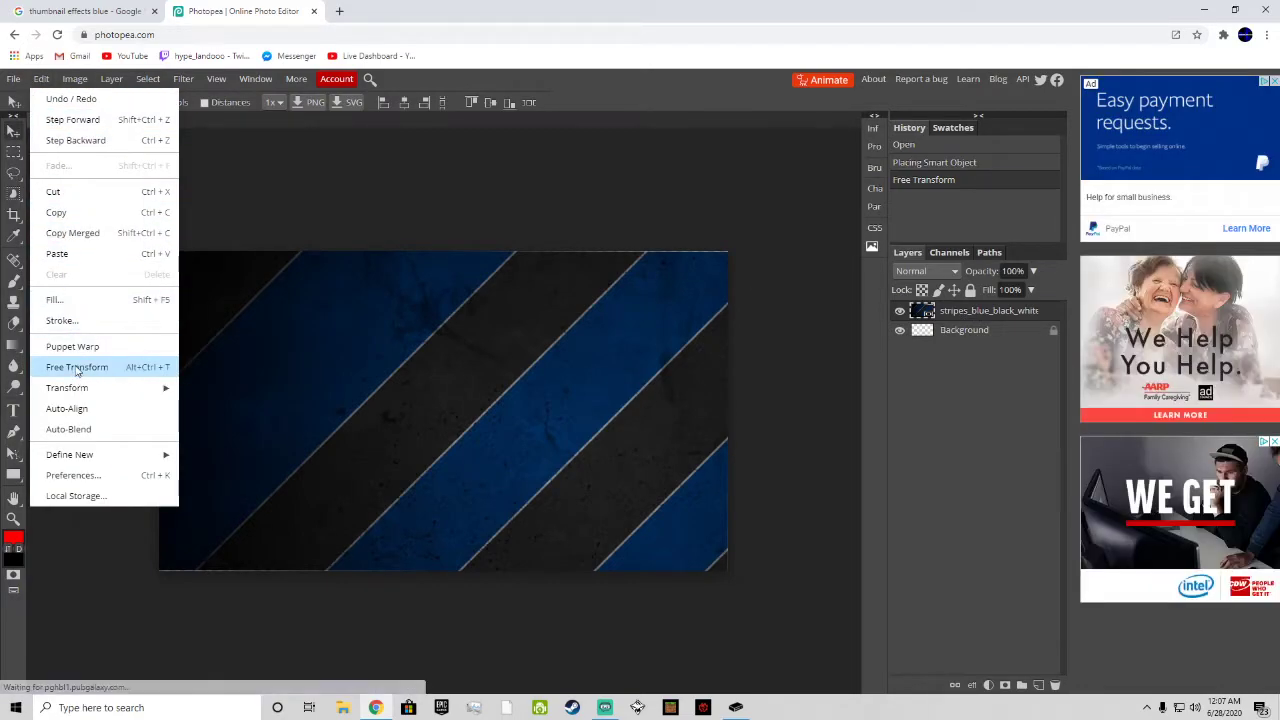
pyautogui.click(77, 367)
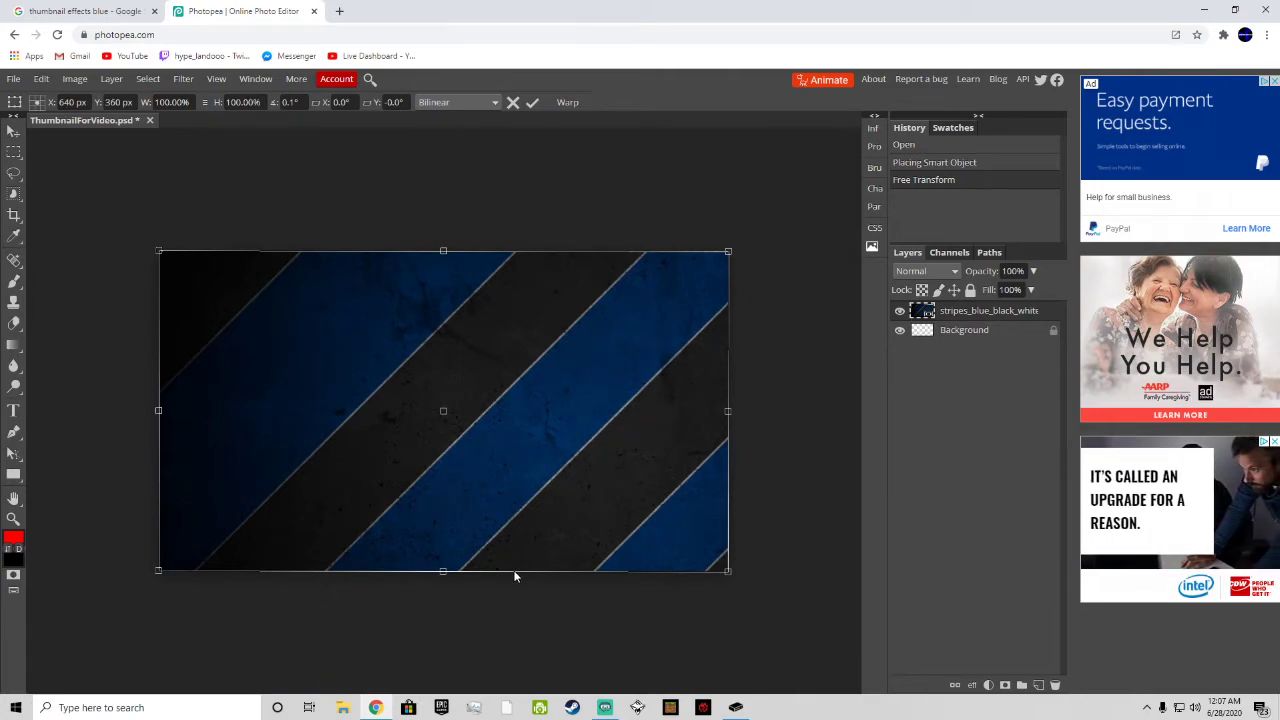
pyautogui.moveTo(511, 571); pyautogui.dragTo(511, 573)
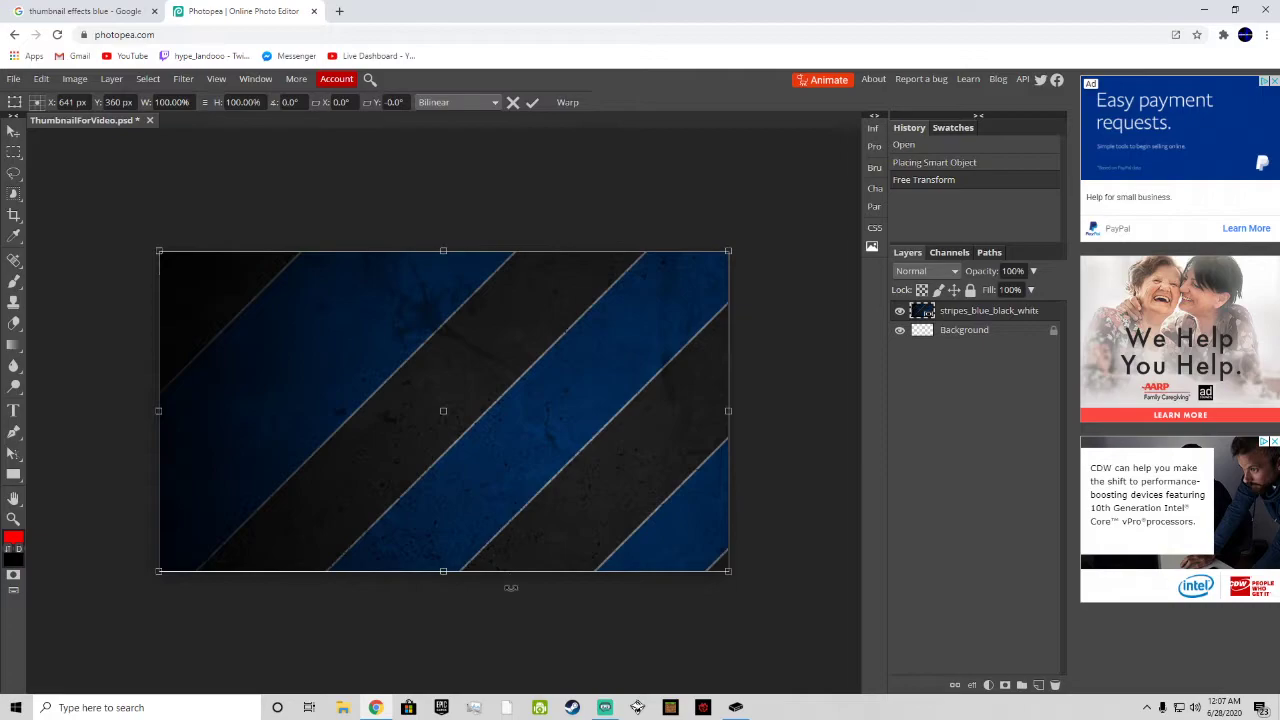
pyautogui.click(532, 102)
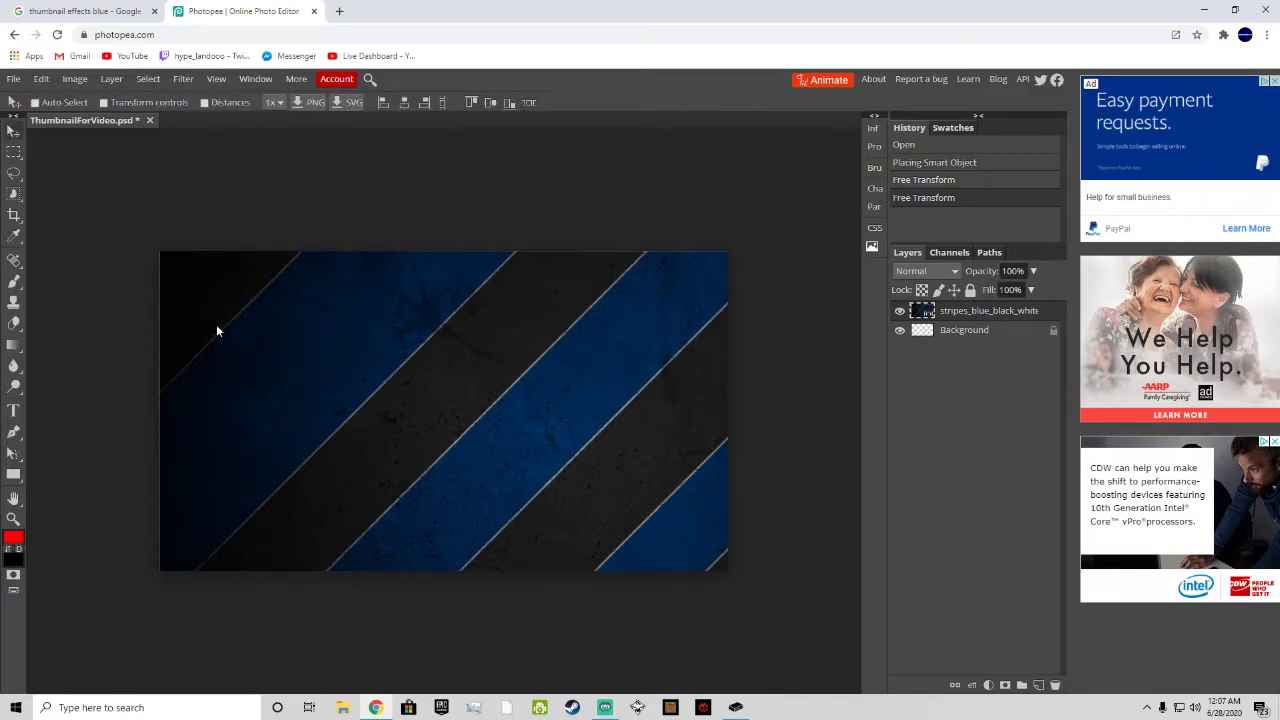
# Step: Enlarge the stripes layer to about 103.24% width and 102.89% height with Free Transform so it extends past the canvas edges
pyautogui.click(41, 79)
pyautogui.click(77, 367)
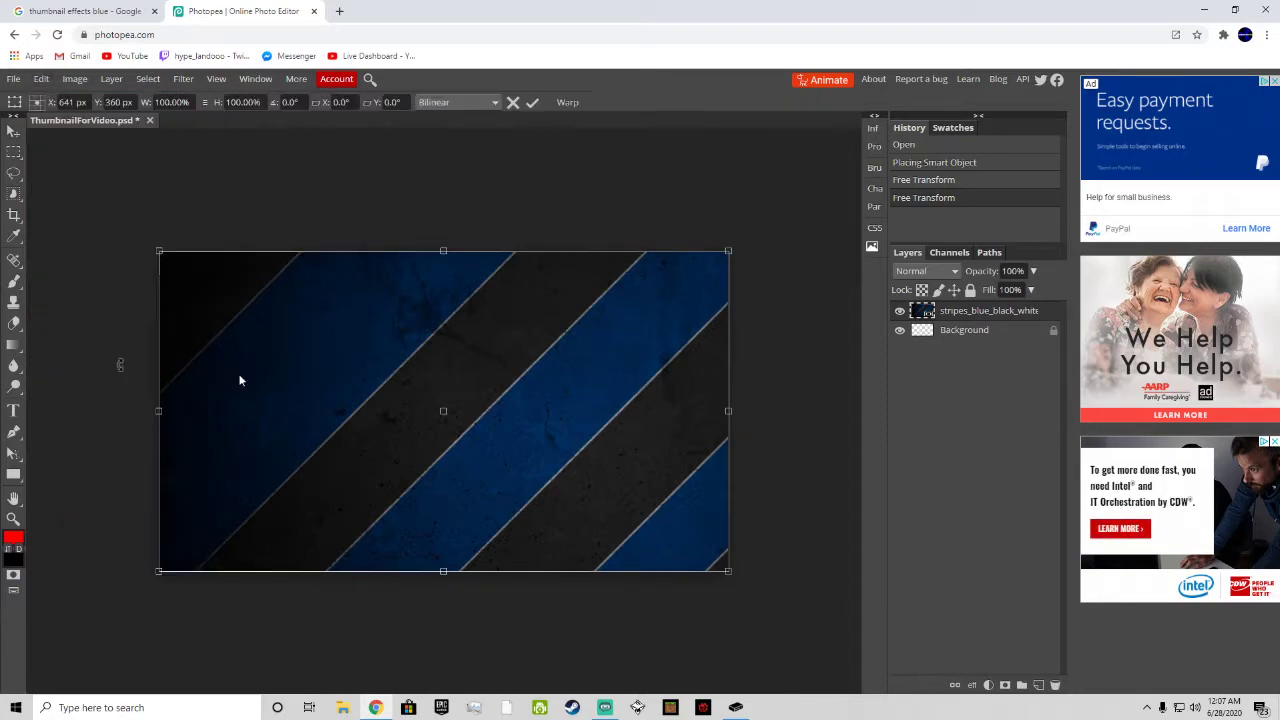
pyautogui.moveTo(322, 388); pyautogui.dragTo(322, 391)
pyautogui.moveTo(733, 573); pyautogui.dragTo(751, 583)
pyautogui.moveTo(691, 534); pyautogui.dragTo(681, 530)
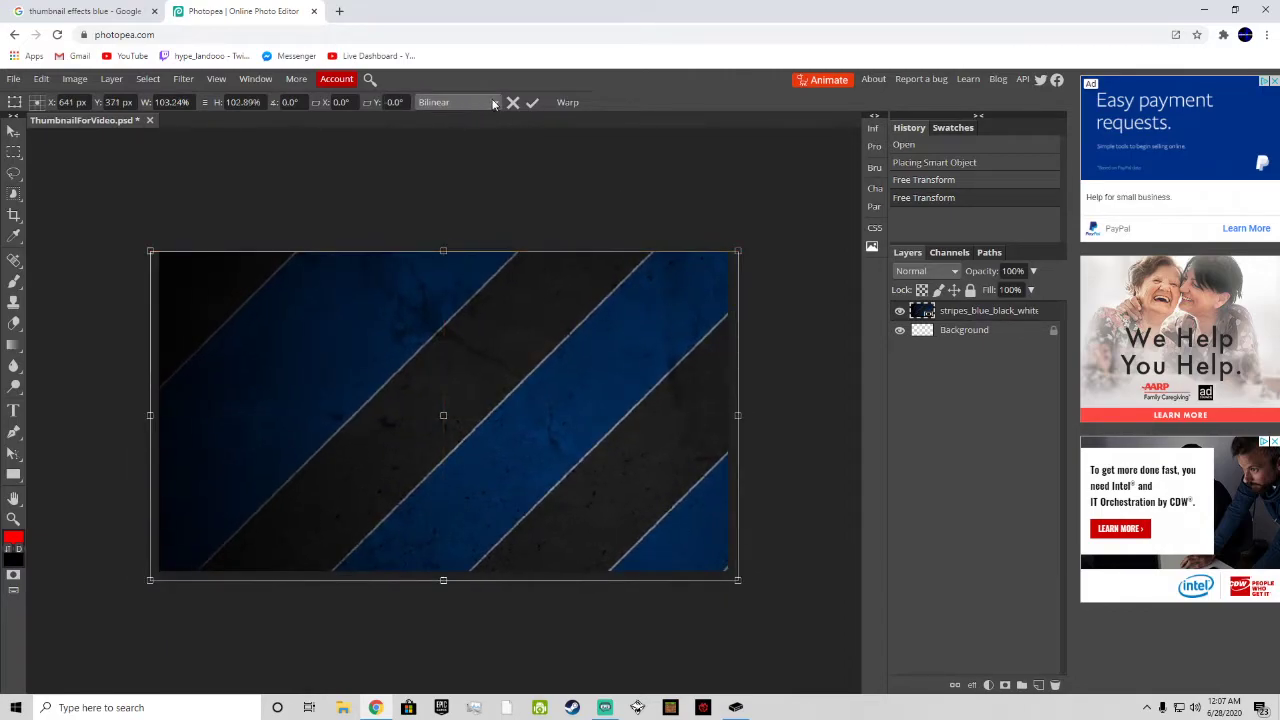
pyautogui.click(532, 104)
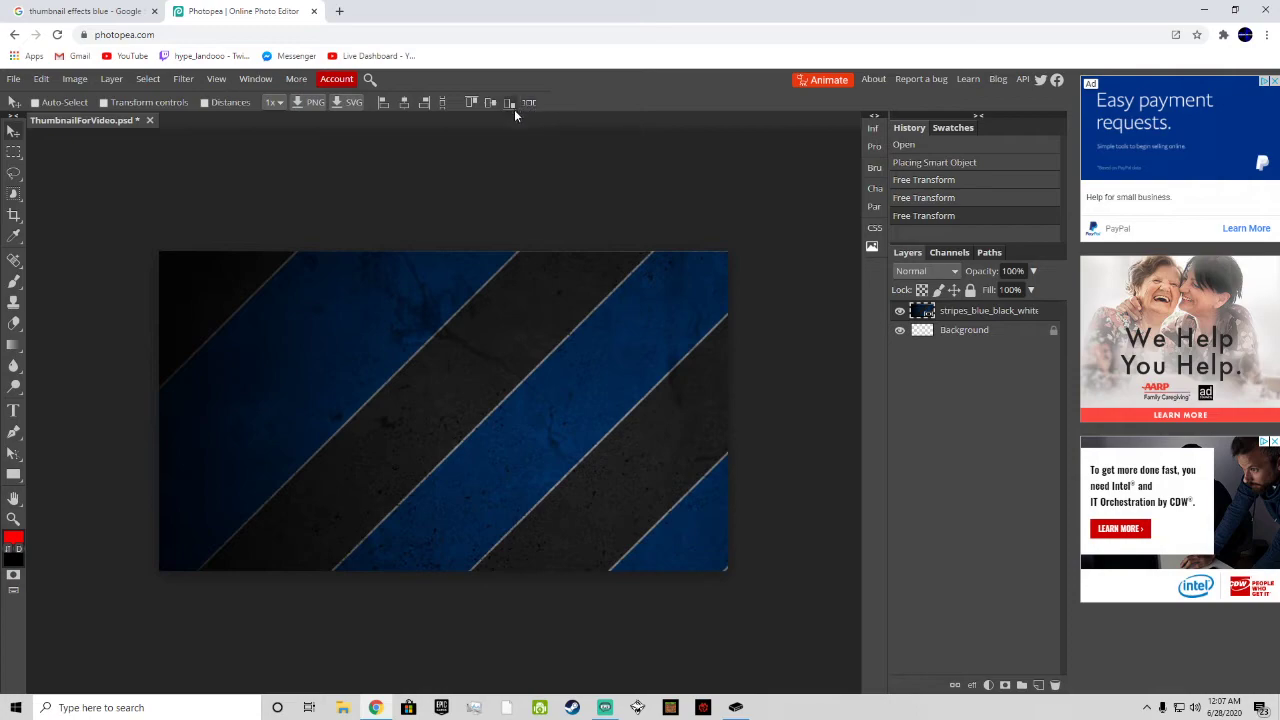
# Step: Place the Fortnite Thumbnail JPG image from the Downloads folder into the project as a new layer
pyautogui.click(41, 79)
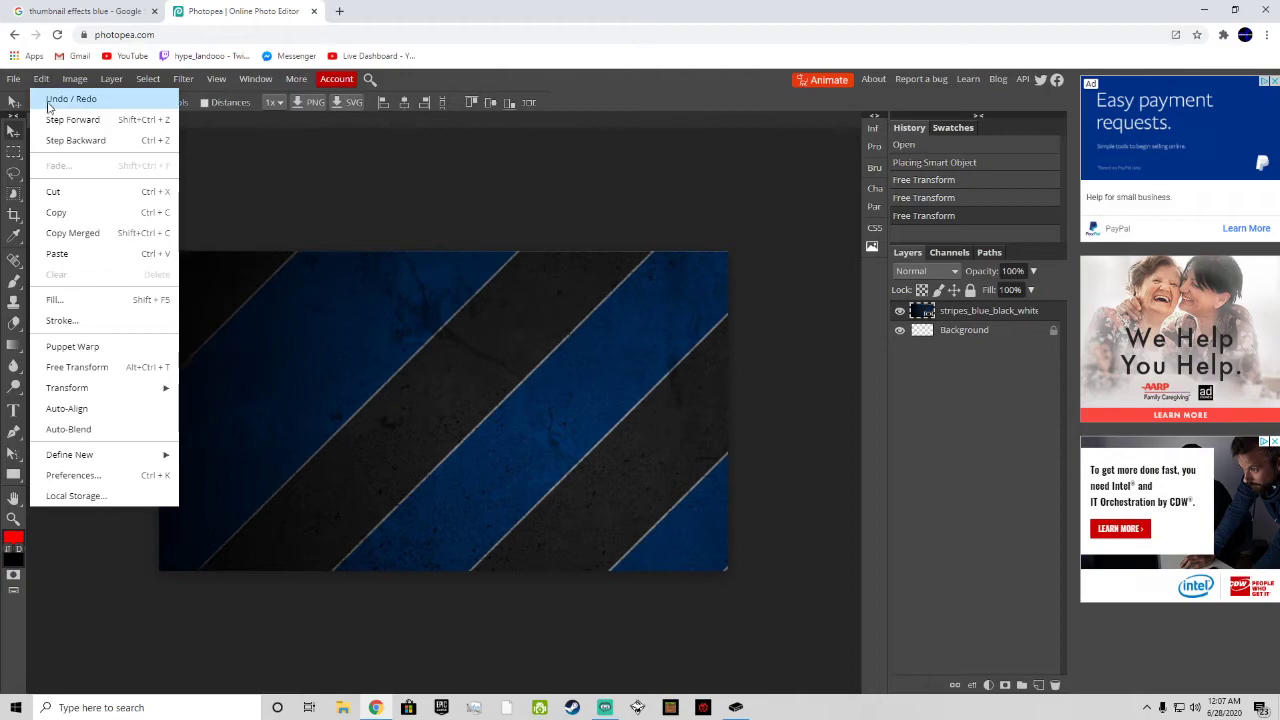
pyautogui.moveTo(14, 79)
pyautogui.click(30, 141)
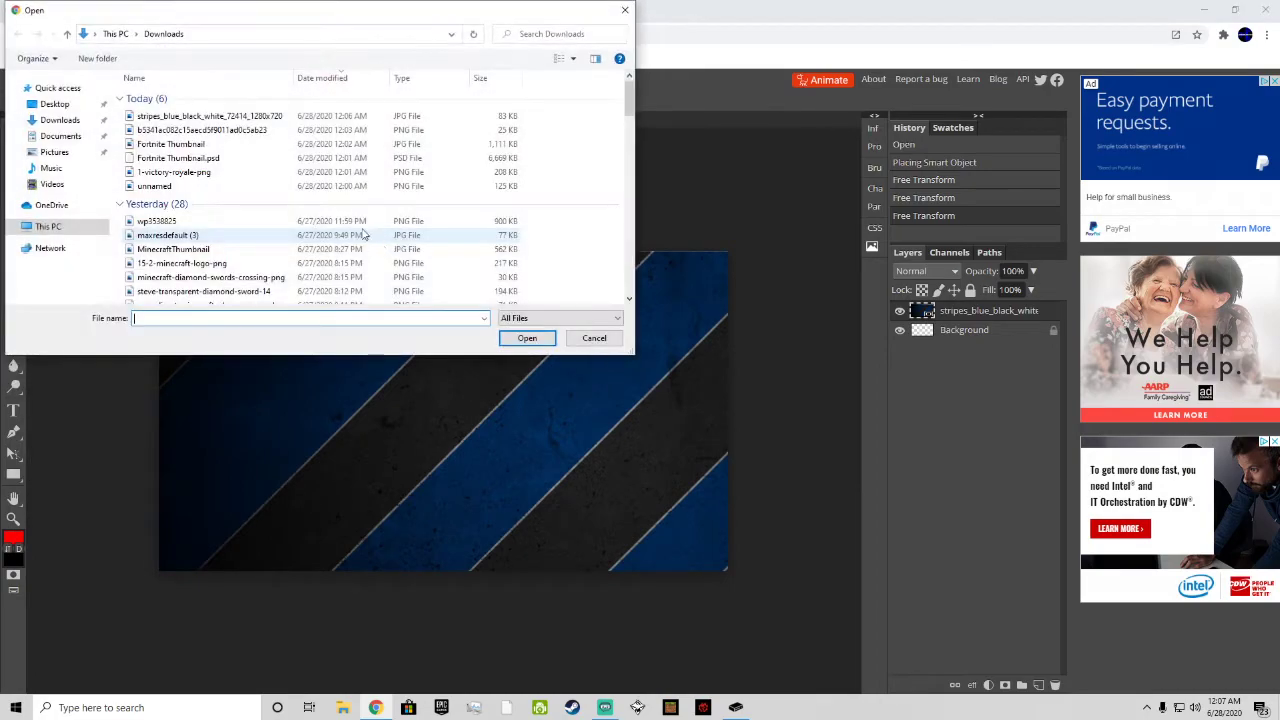
pyautogui.doubleClick(170, 144)
# Step: Scale the Fortnite image to about 27% by 26%, rotate it -20.5°, and position it in the canvas's upper-left area
pyautogui.moveTo(728, 571); pyautogui.dragTo(277, 322)
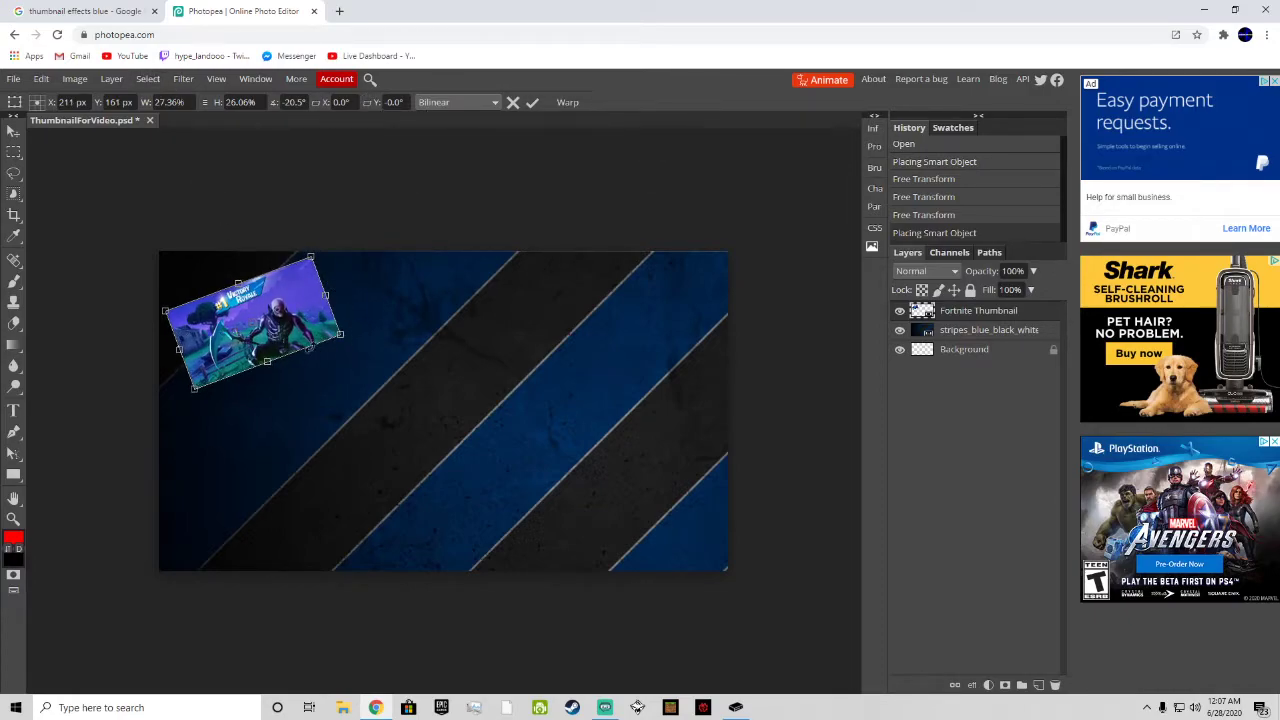
pyautogui.moveTo(314, 349); pyautogui.dragTo(314, 356)
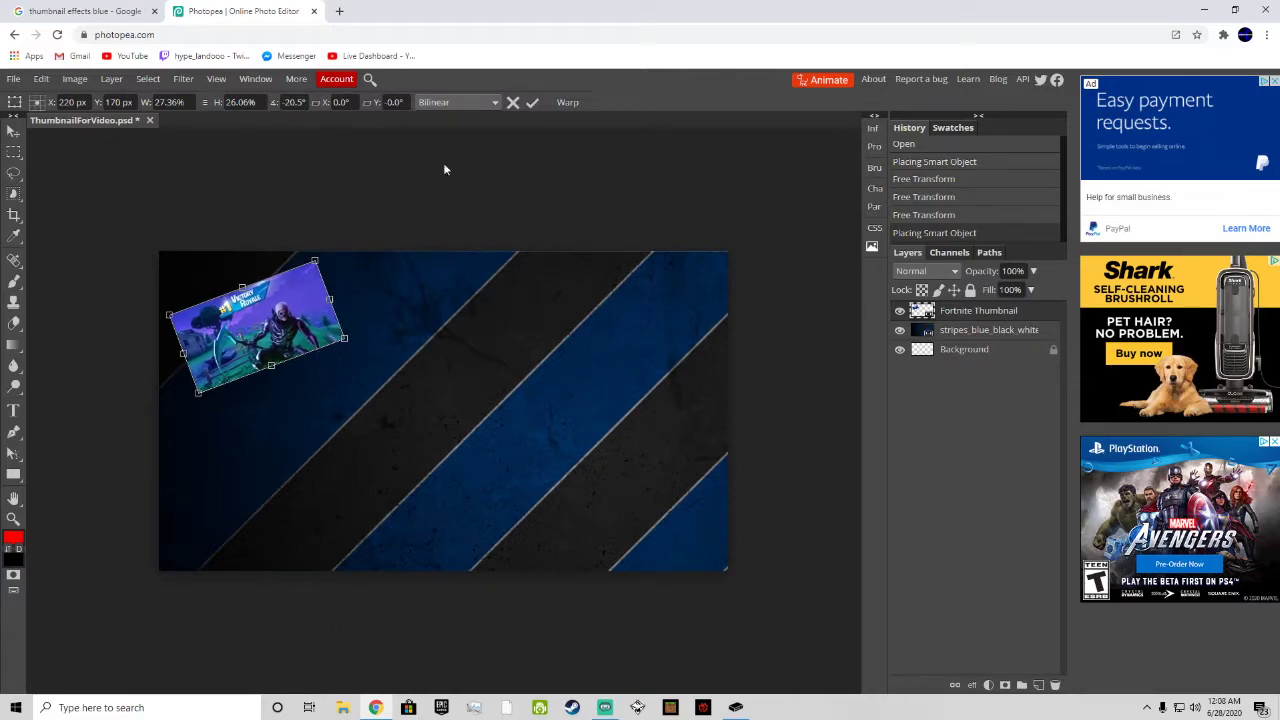
pyautogui.click(534, 104)
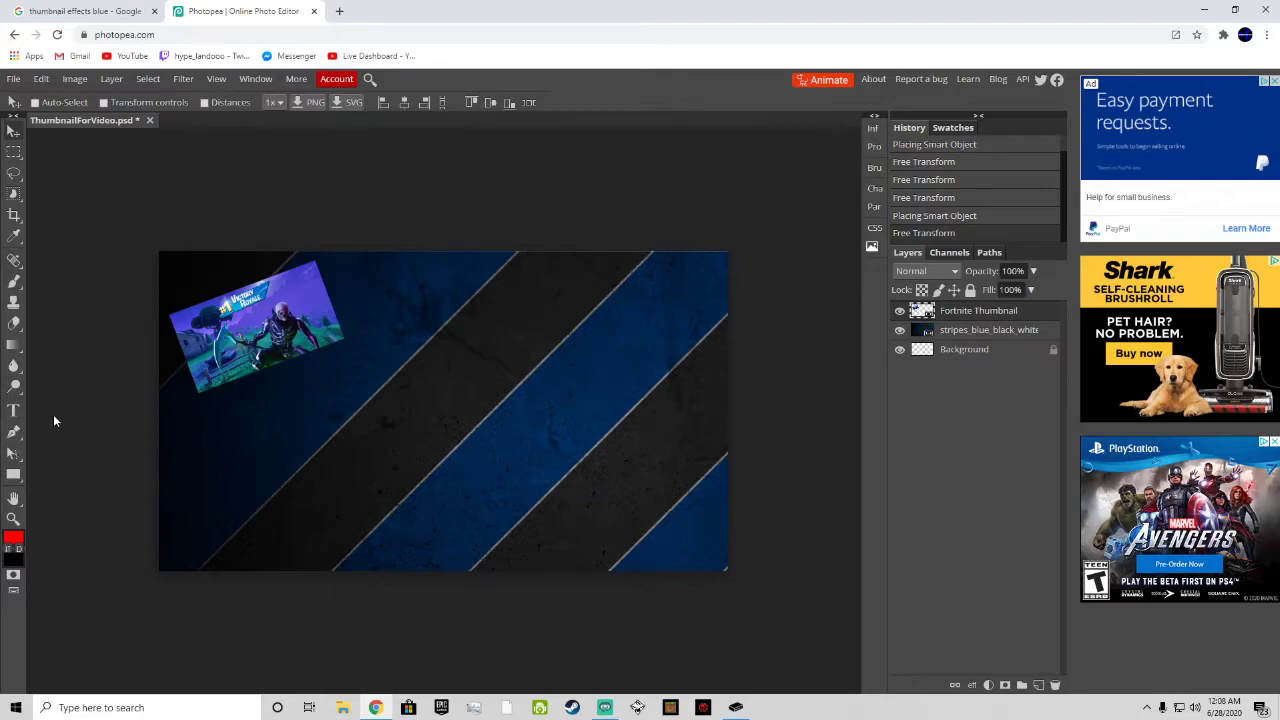
# Step: Set up the Type tool with a 121 px text size and centered alignment
pyautogui.click(13, 411)
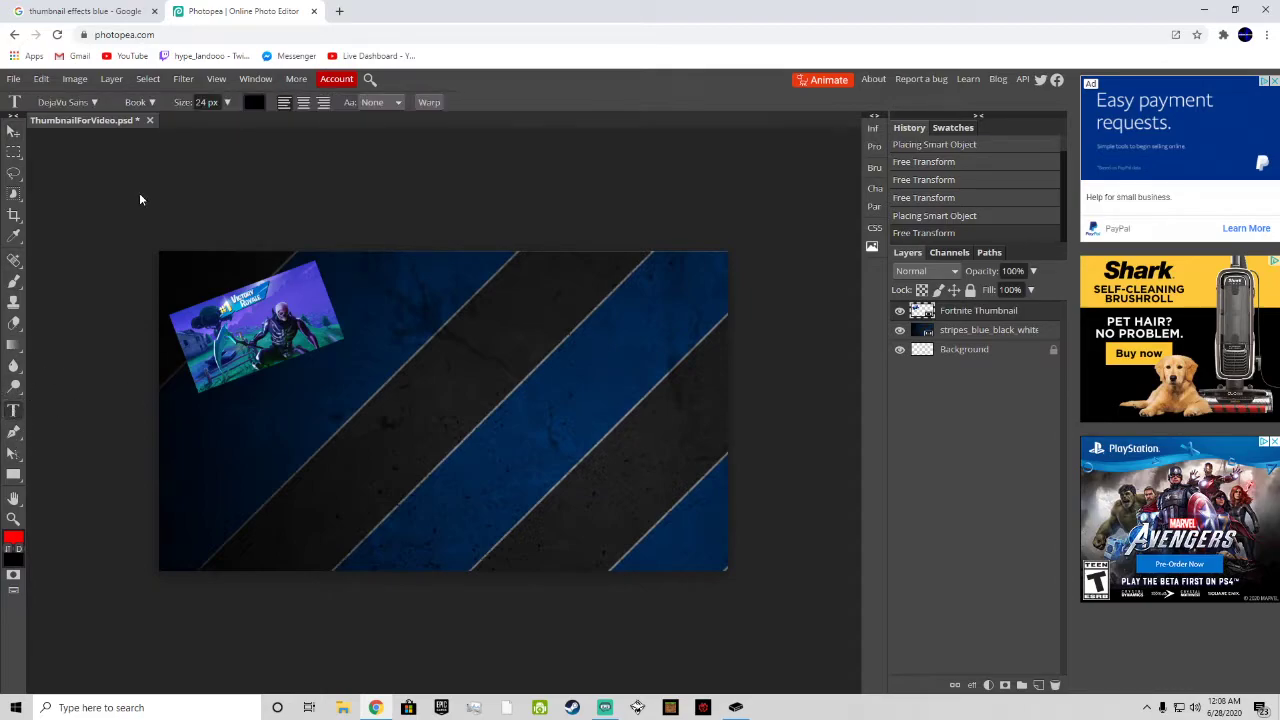
pyautogui.click(227, 103)
pyautogui.moveTo(202, 129); pyautogui.dragTo(227, 125)
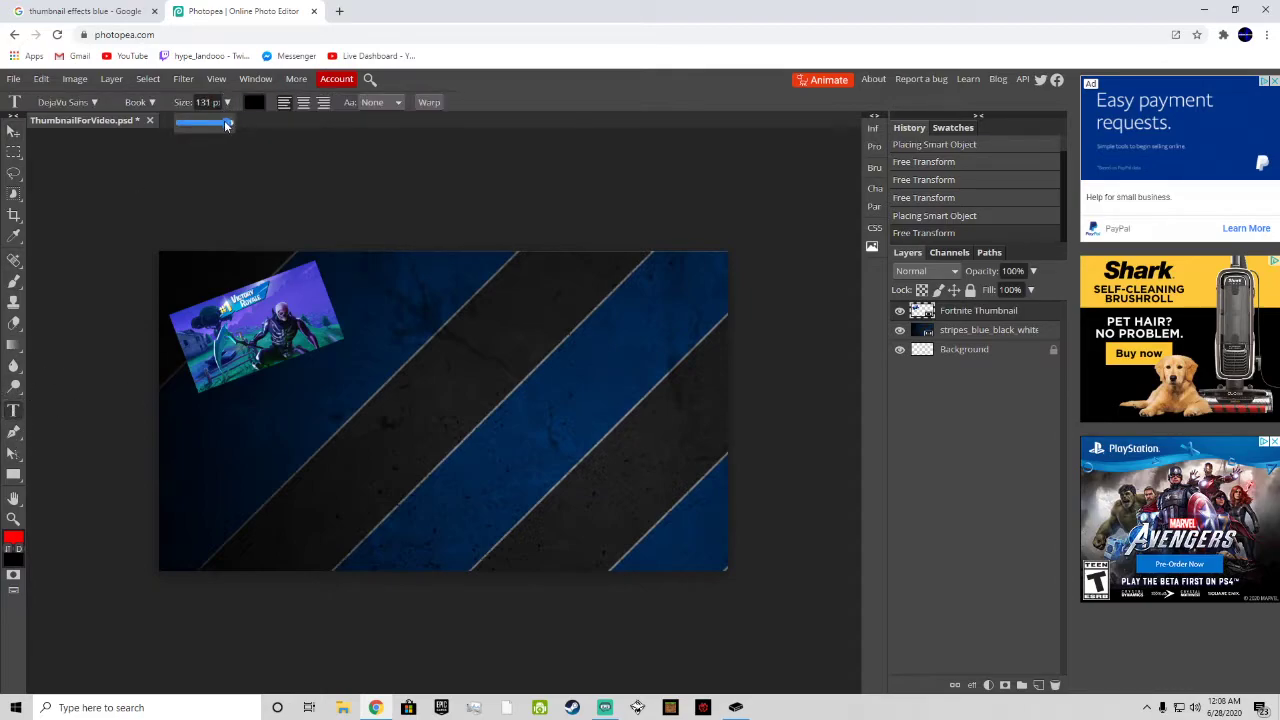
pyautogui.click(304, 103)
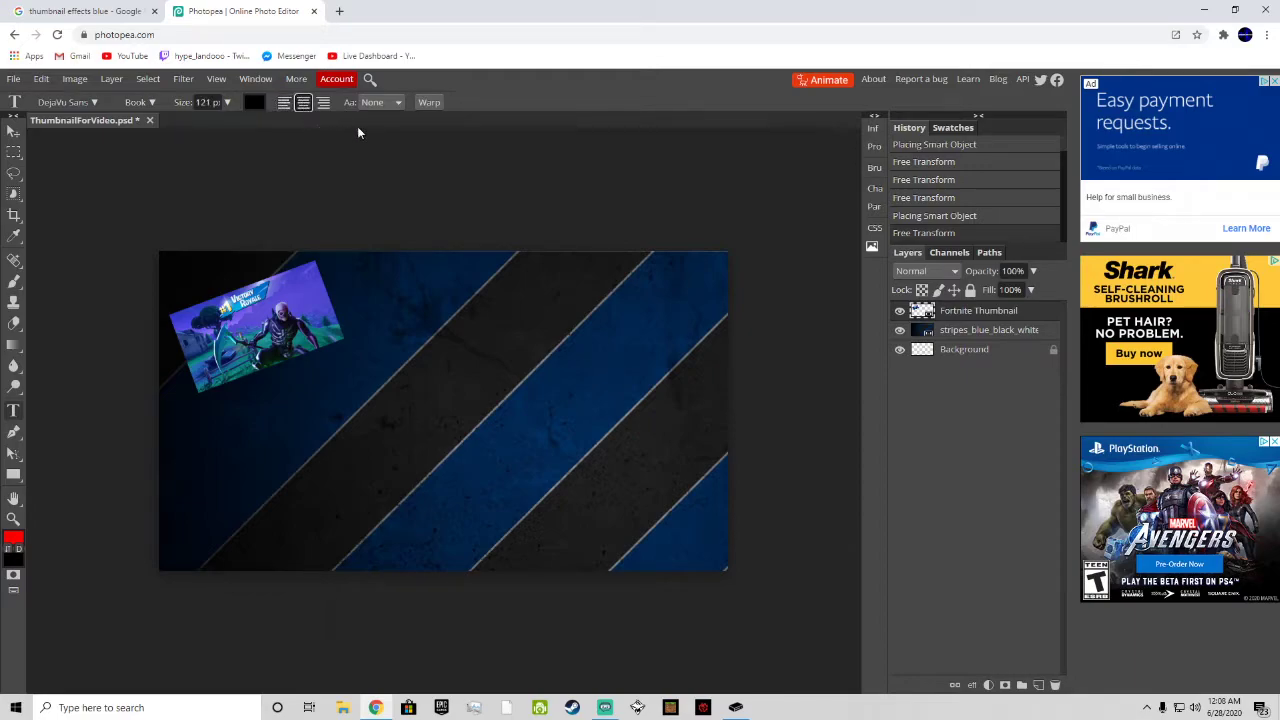
pyautogui.click(200, 400)
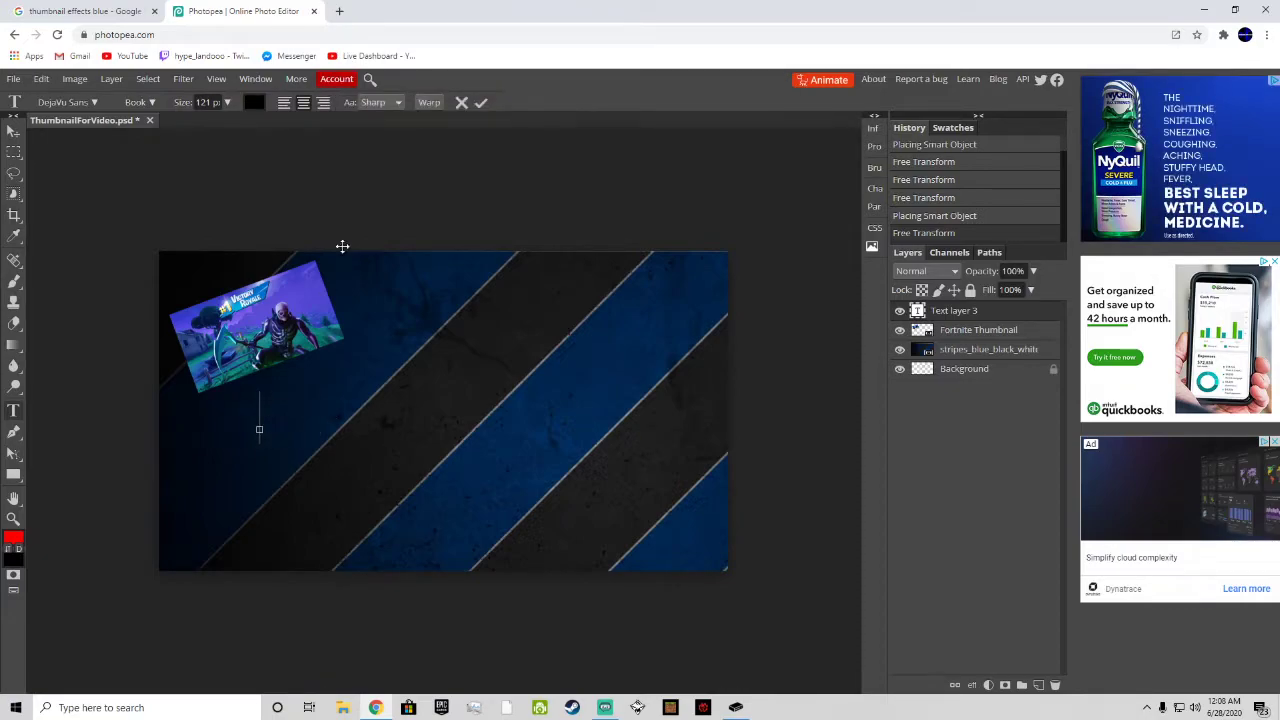
pyautogui.rightClick(922, 303)
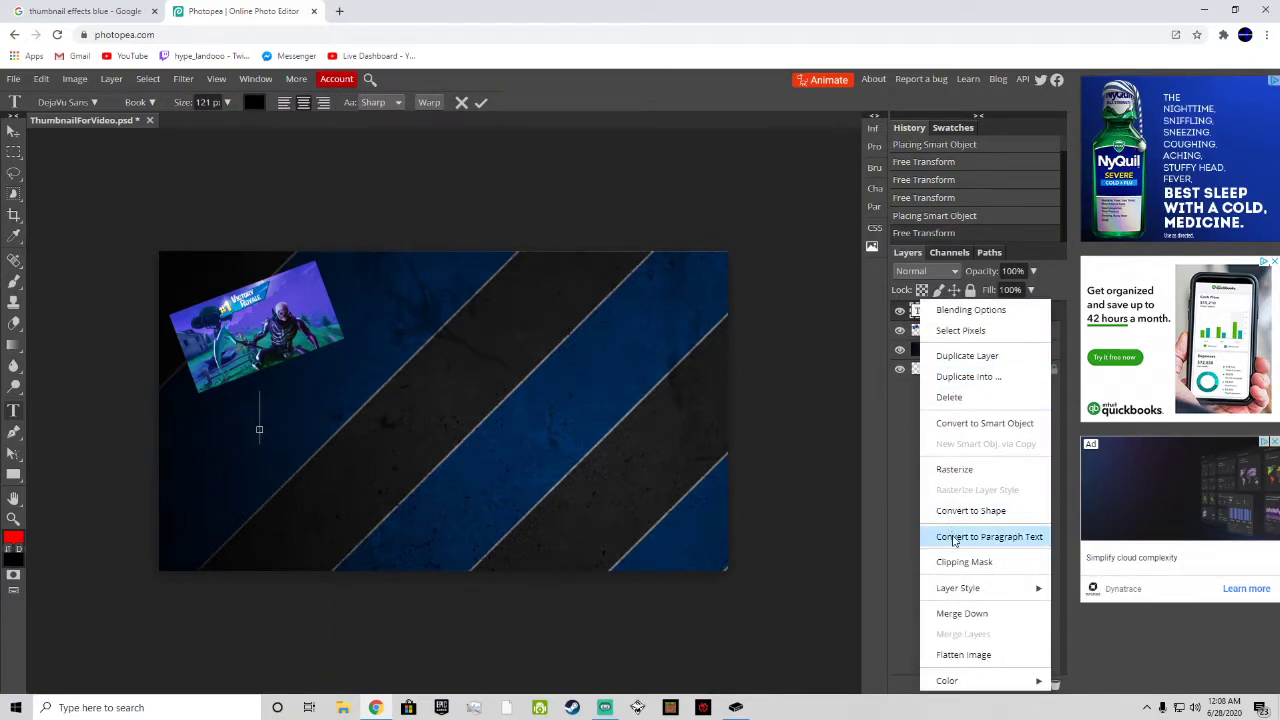
pyautogui.rightClick(915, 337)
pyautogui.click(941, 397)
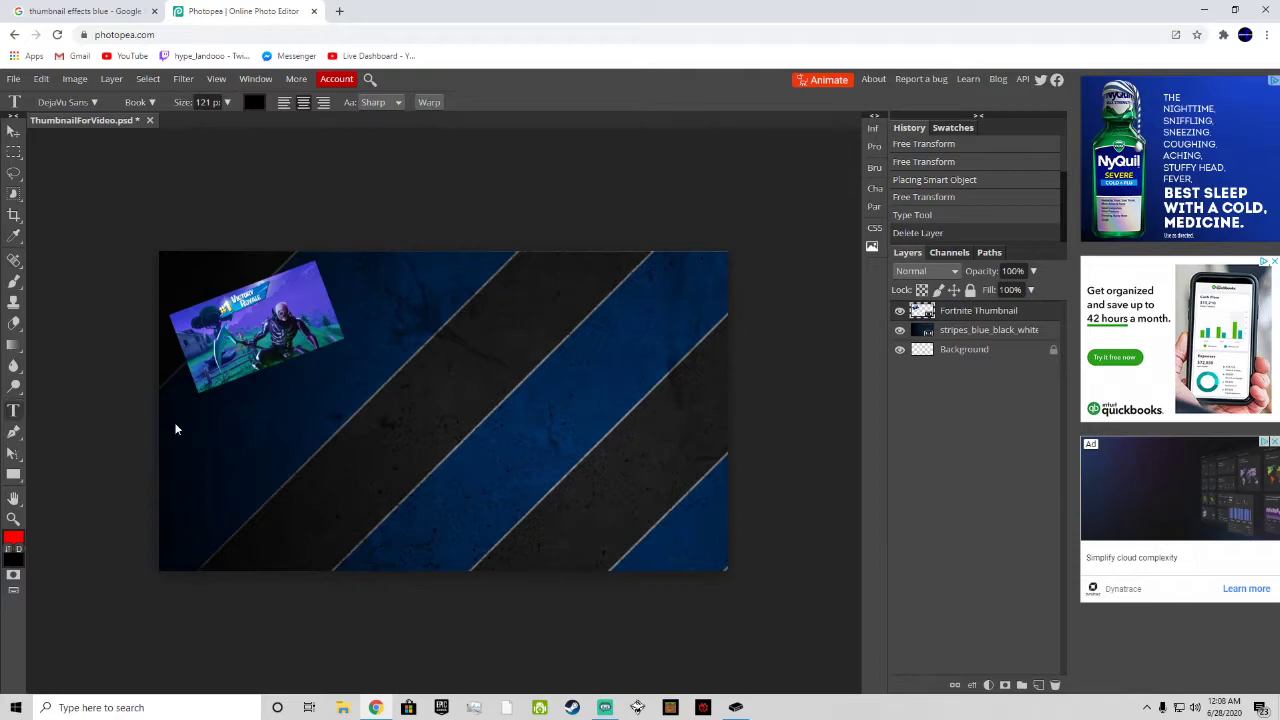
# Step: Create a text box below the Fortnite image, enter "First Thumnail", and widen it so the title fits on one line
pyautogui.moveTo(187, 411); pyautogui.dragTo(382, 461)
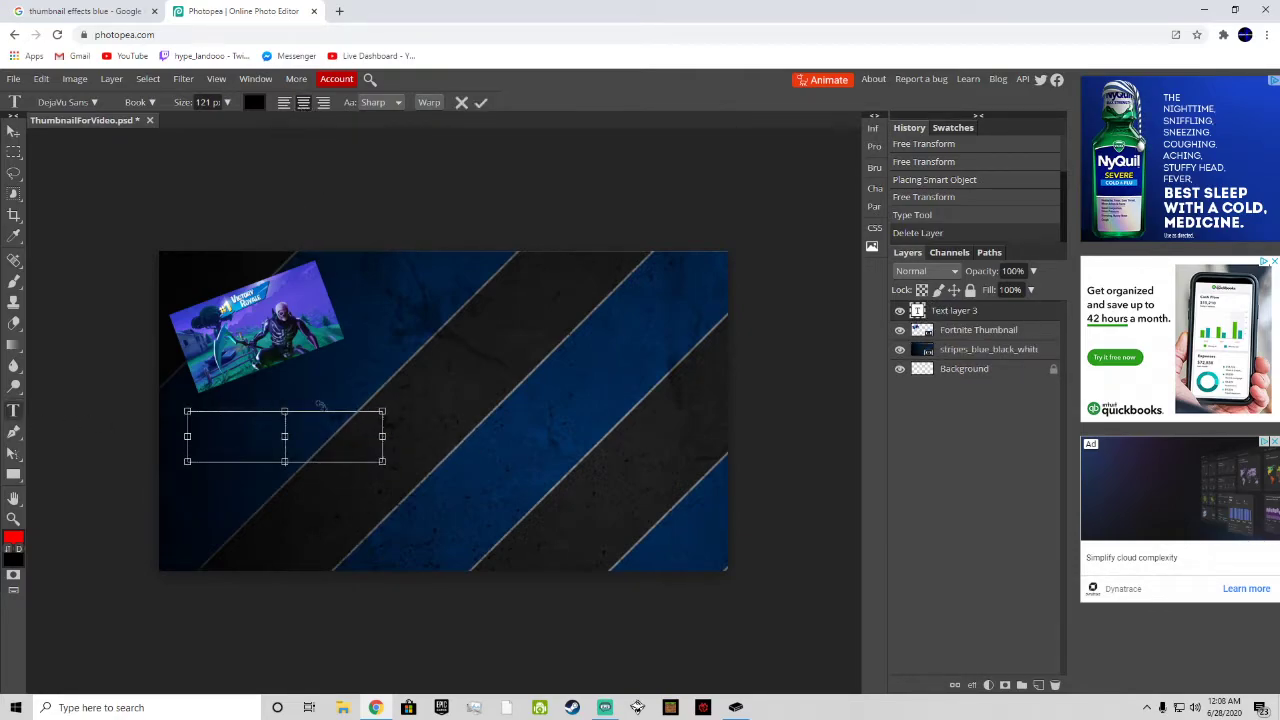
pyautogui.write('First')
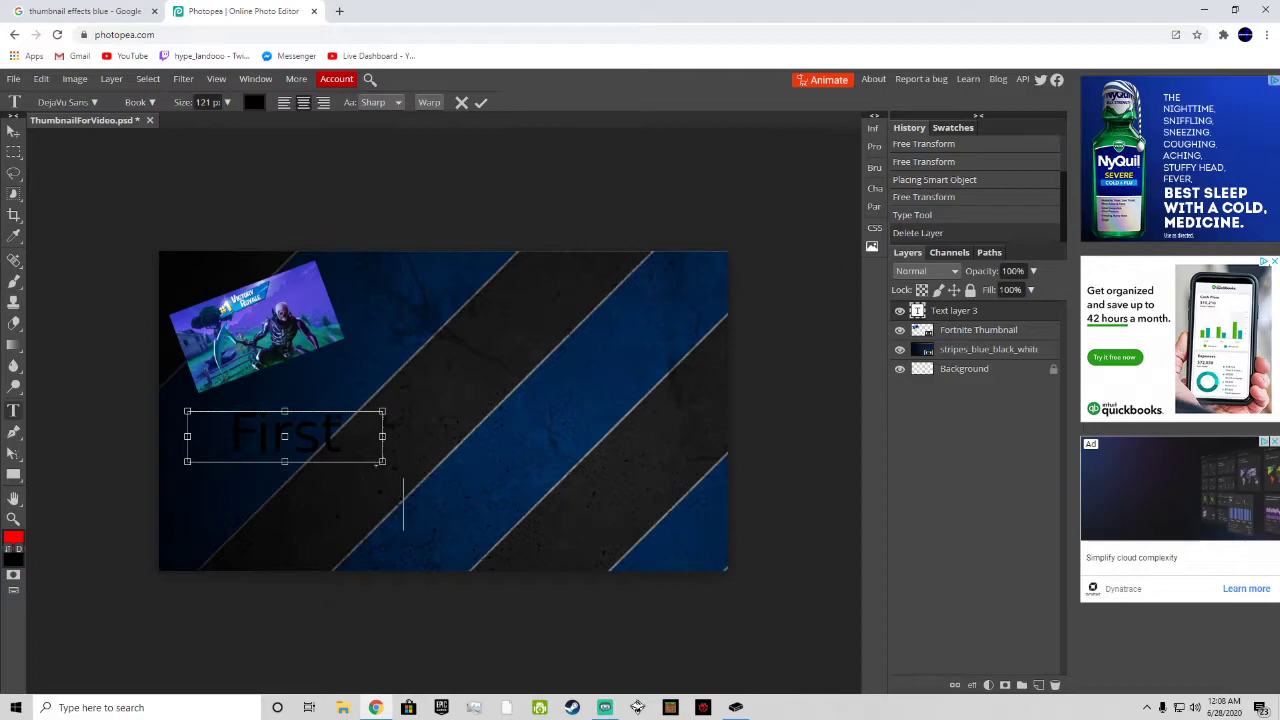
pyautogui.moveTo(381, 437); pyautogui.dragTo(595, 437)
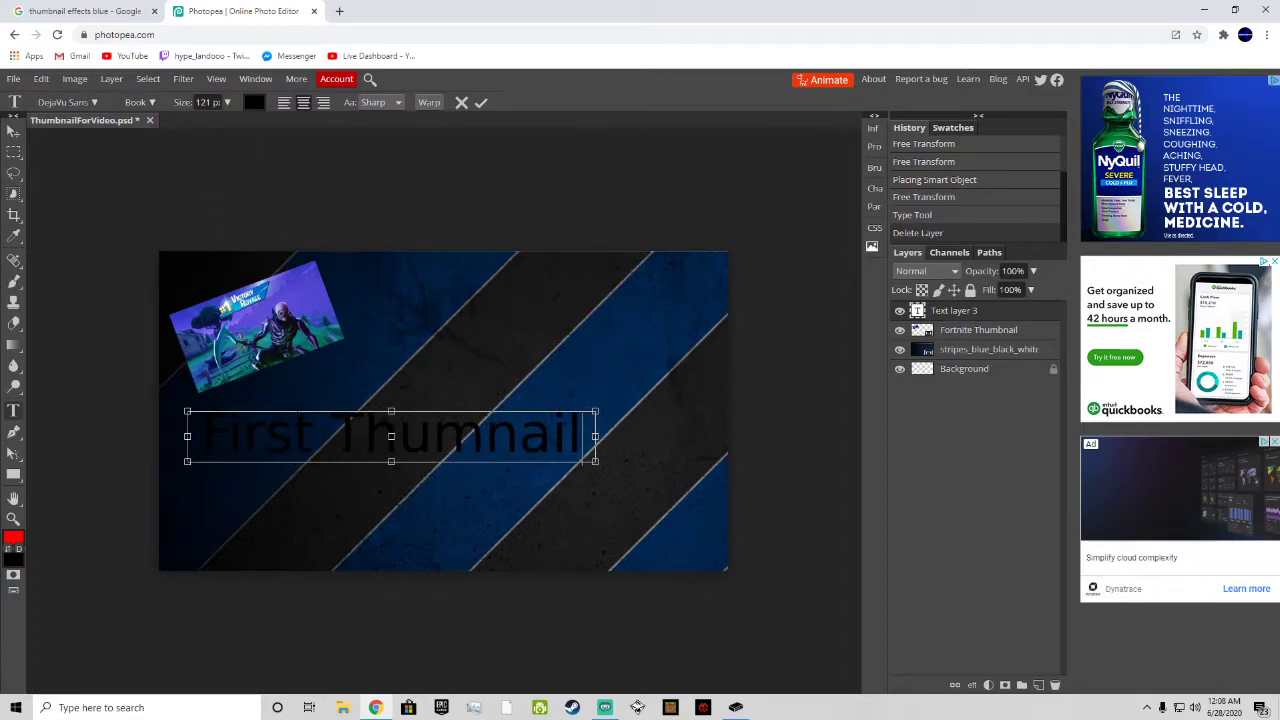
# Step: Set the title text size to 49 px and shrink its text box to fit closely around the words
pyautogui.hotkey('ctrl', 'a')
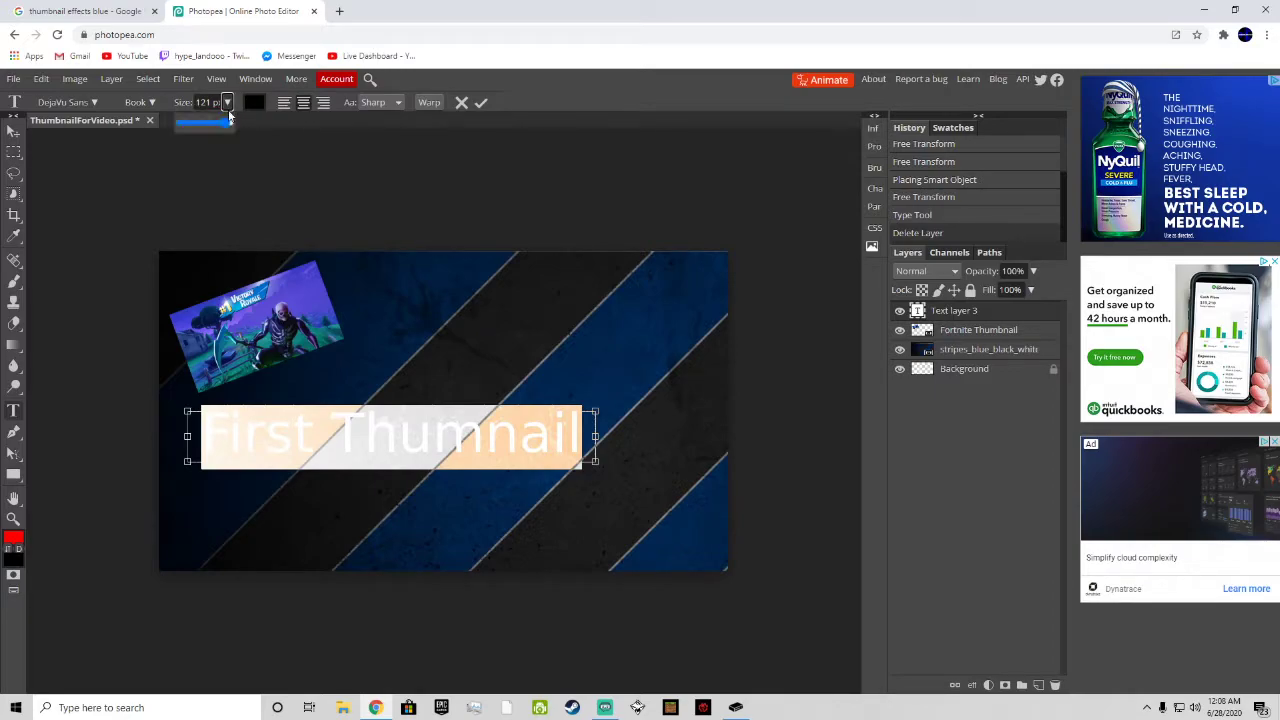
pyautogui.write('49')
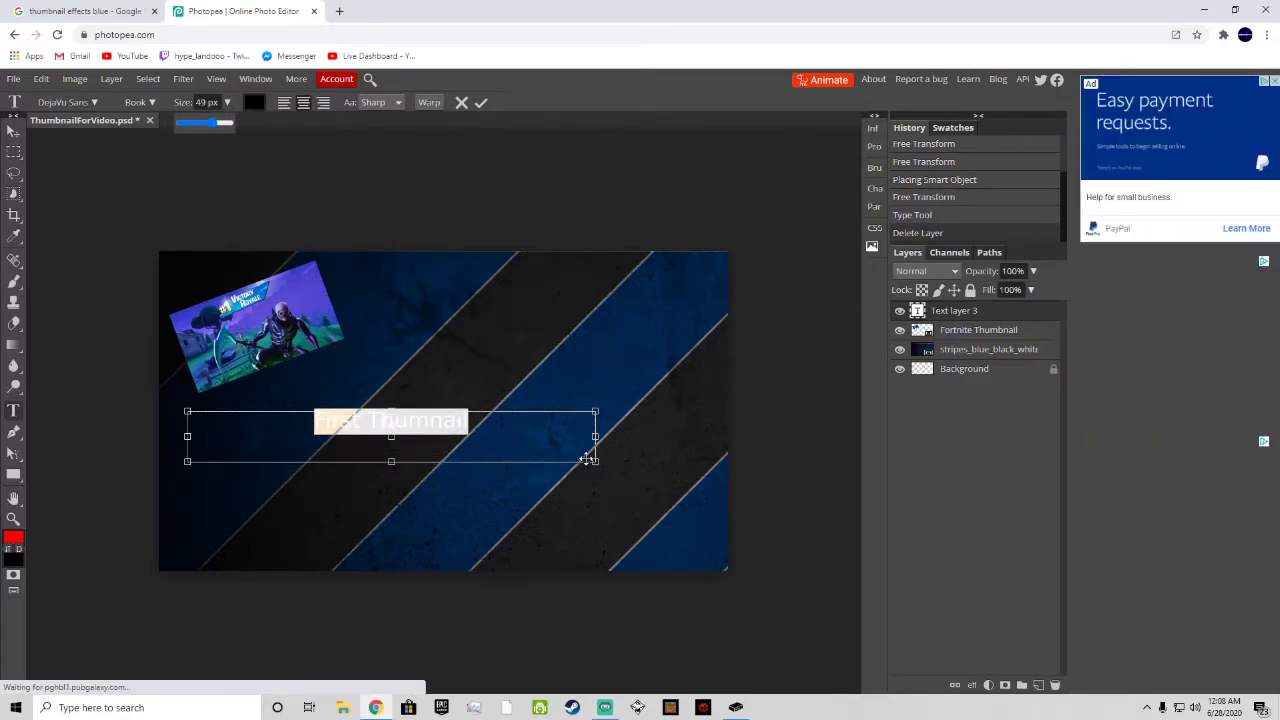
pyautogui.moveTo(595, 460); pyautogui.dragTo(357, 438)
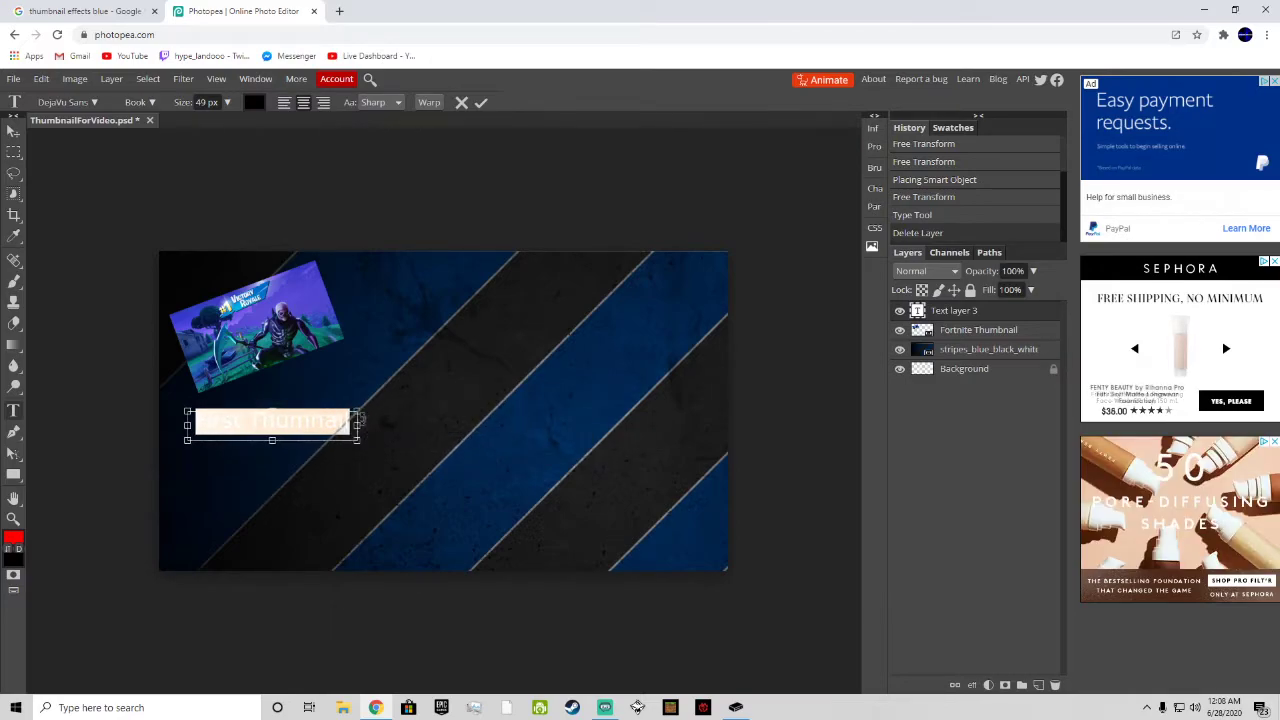
pyautogui.click(354, 421)
pyautogui.doubleClick(283, 425)
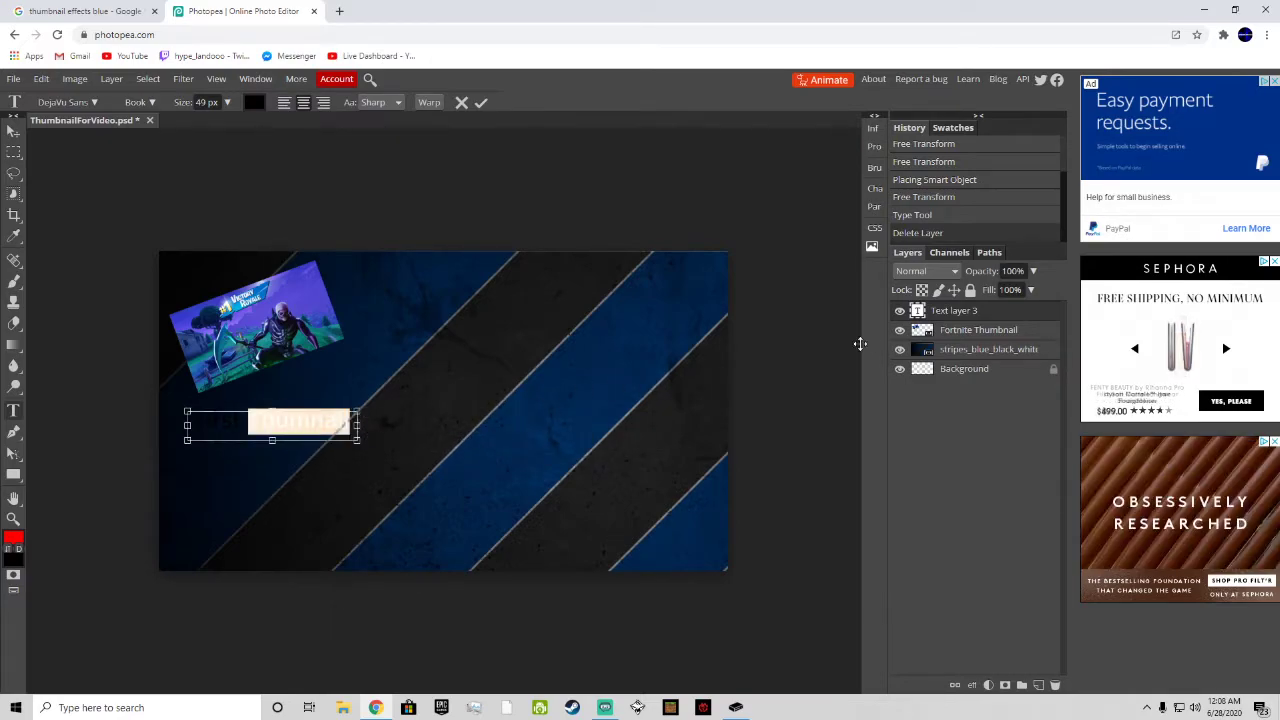
# Step: Commit the title text and enable a Color Overlay effect in its layer's blending options
pyautogui.click(934, 312)
pyautogui.rightClick(934, 312)
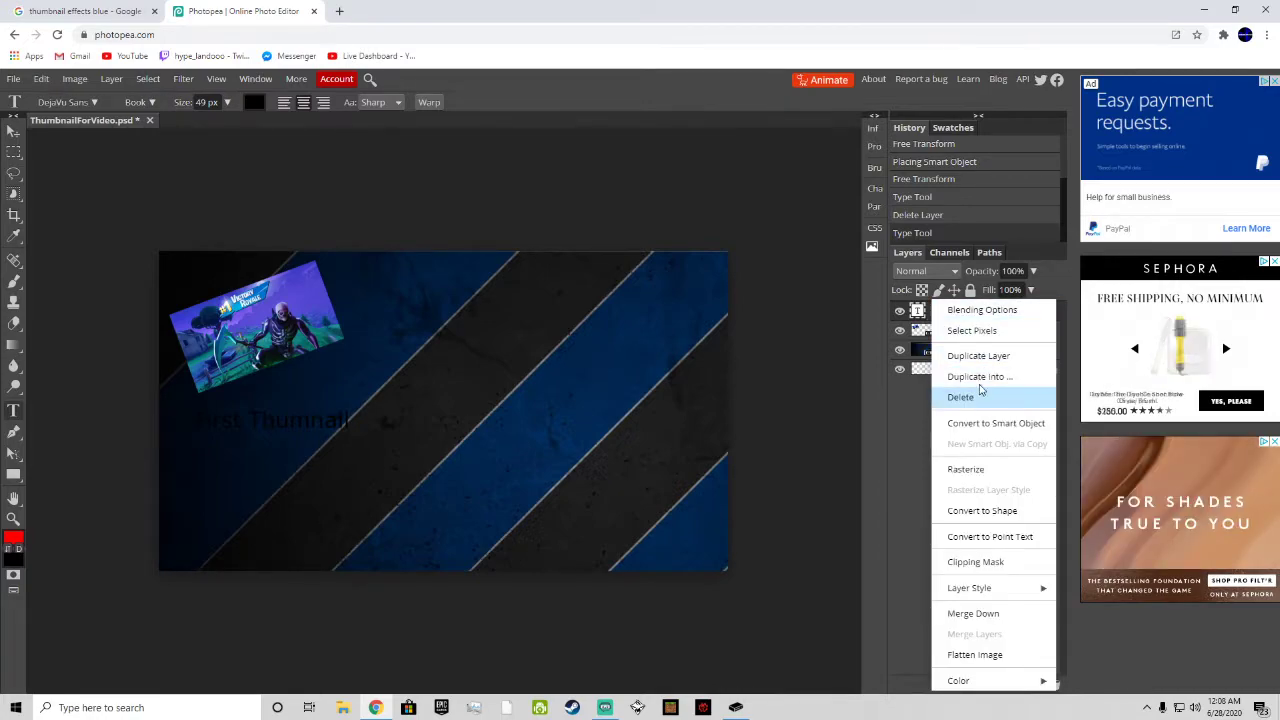
pyautogui.click(978, 311)
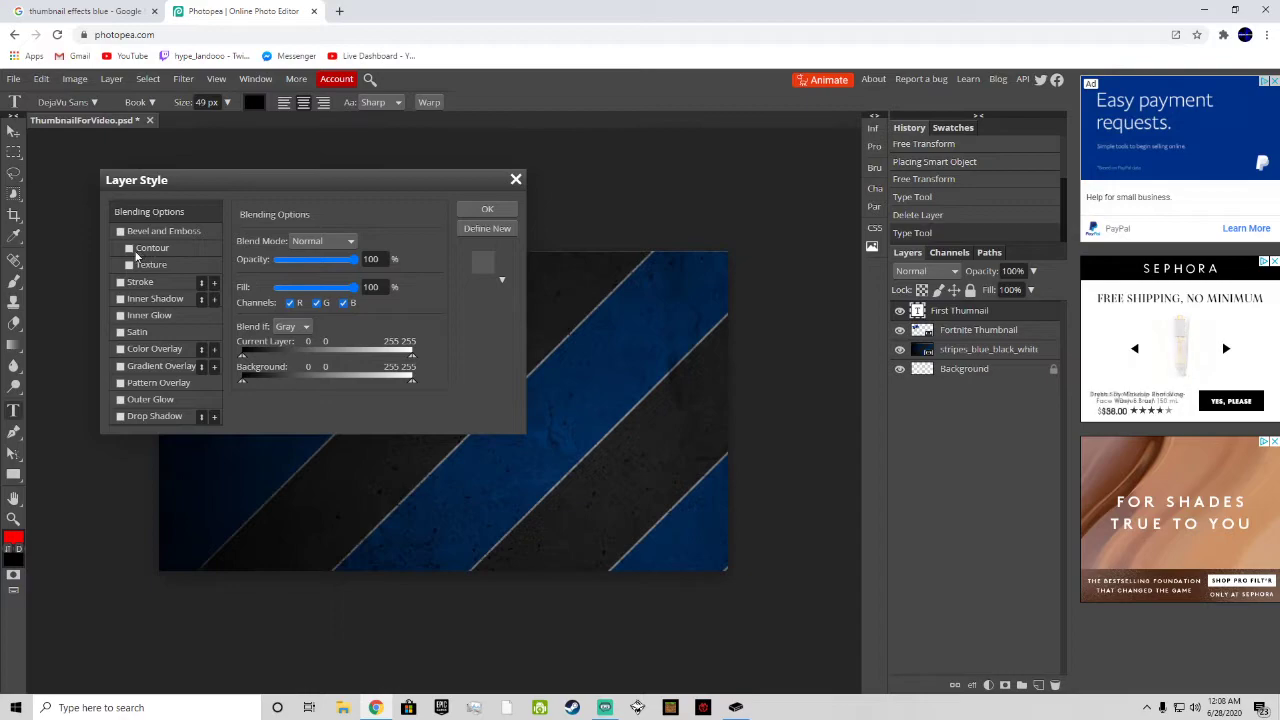
pyautogui.click(121, 349)
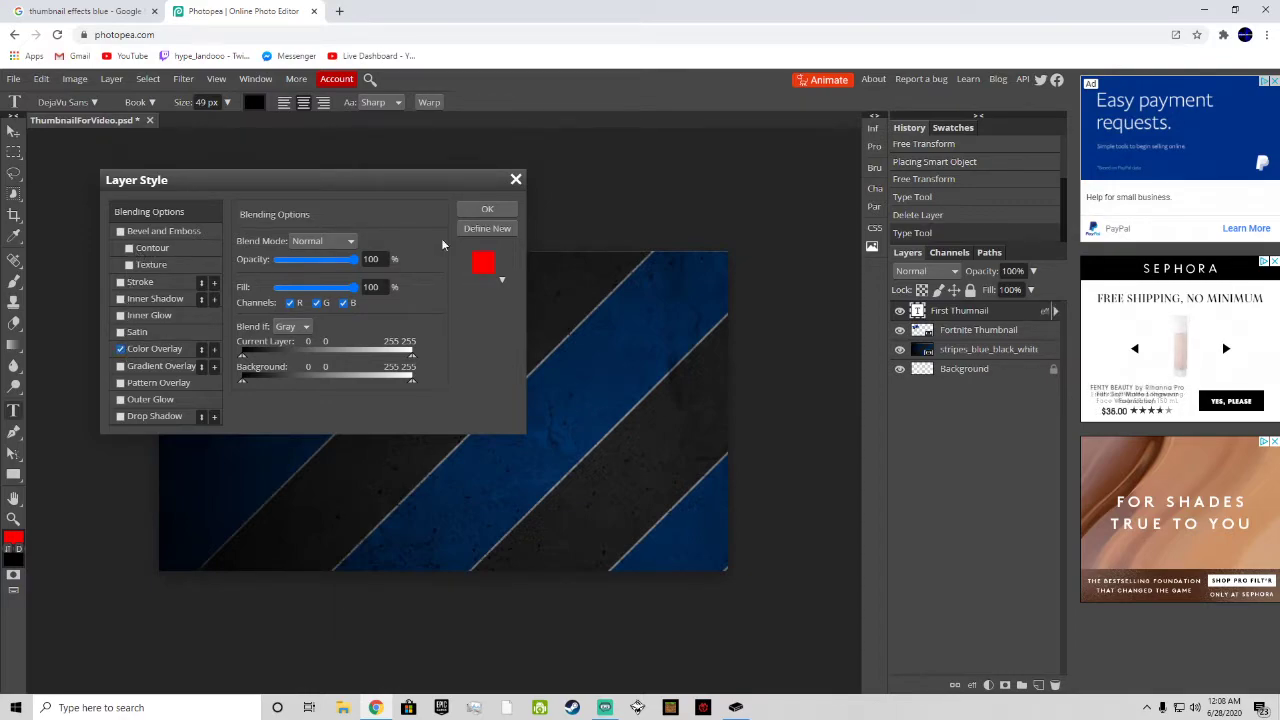
pyautogui.click(500, 281)
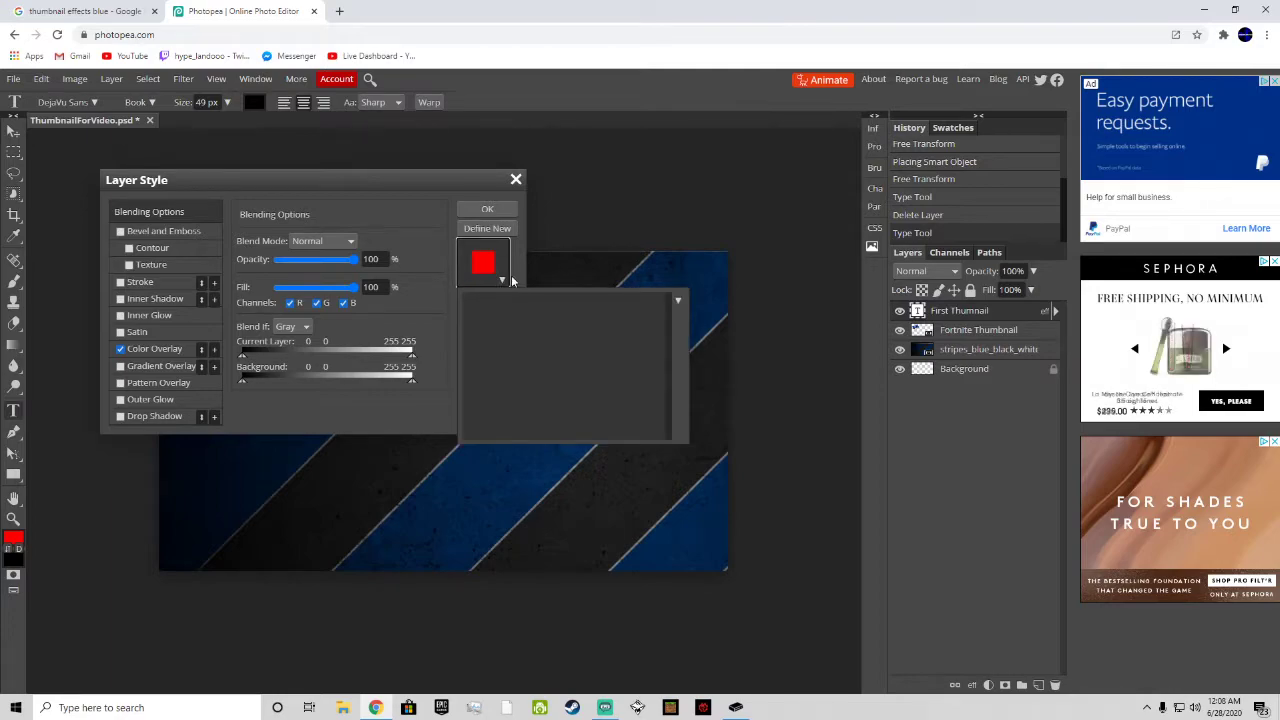
pyautogui.click(505, 281)
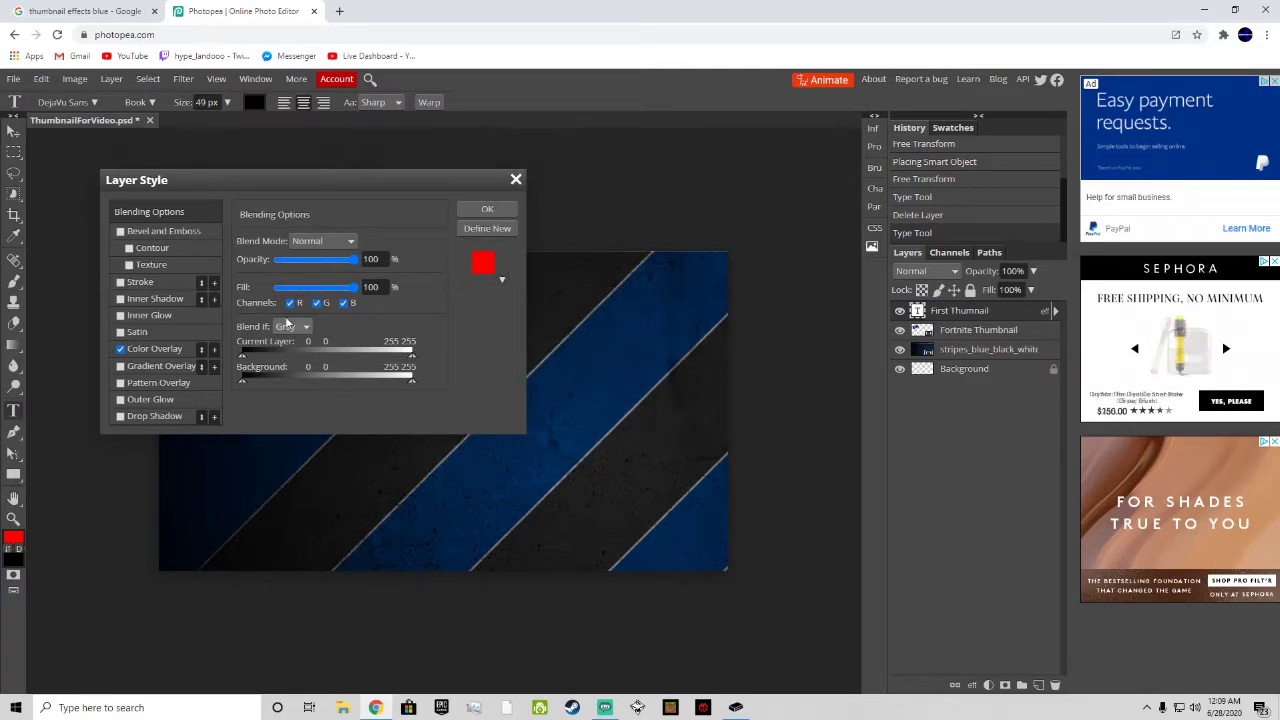
pyautogui.click(322, 241)
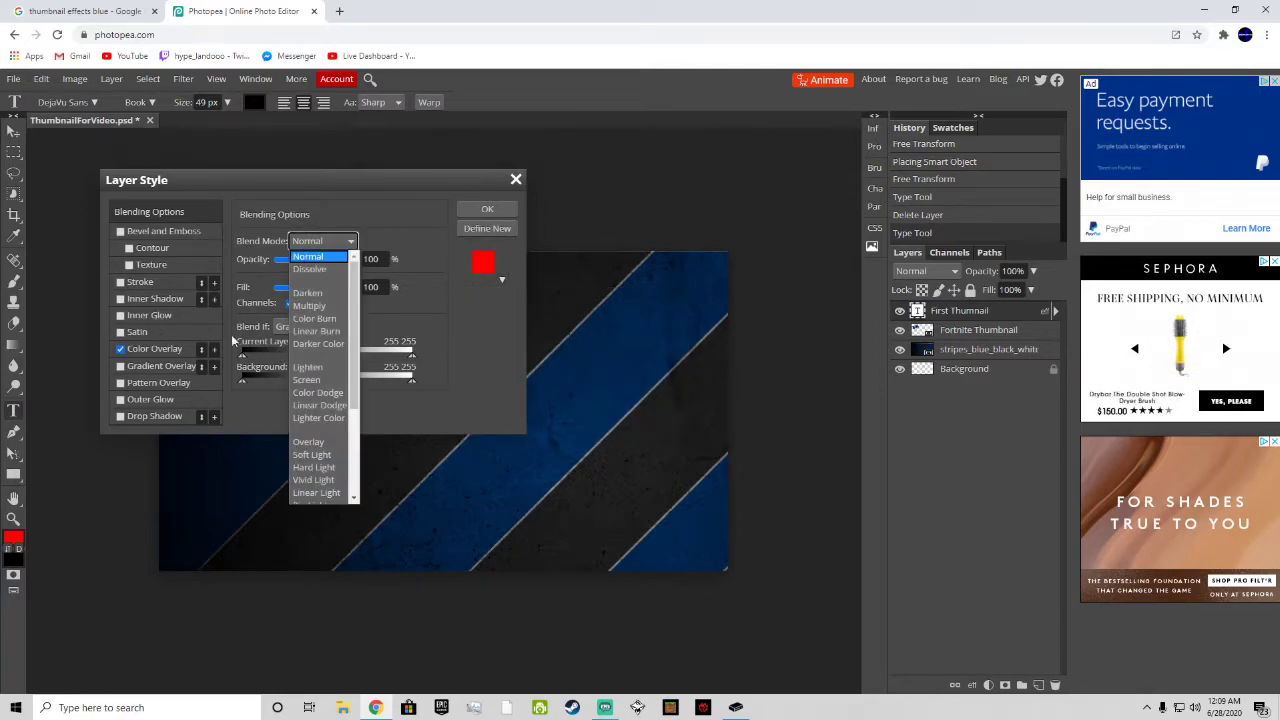
# Step: Set the title's Color Overlay to light blue 00b9ff and apply the layer style
pyautogui.click(157, 355)
pyautogui.click(406, 262)
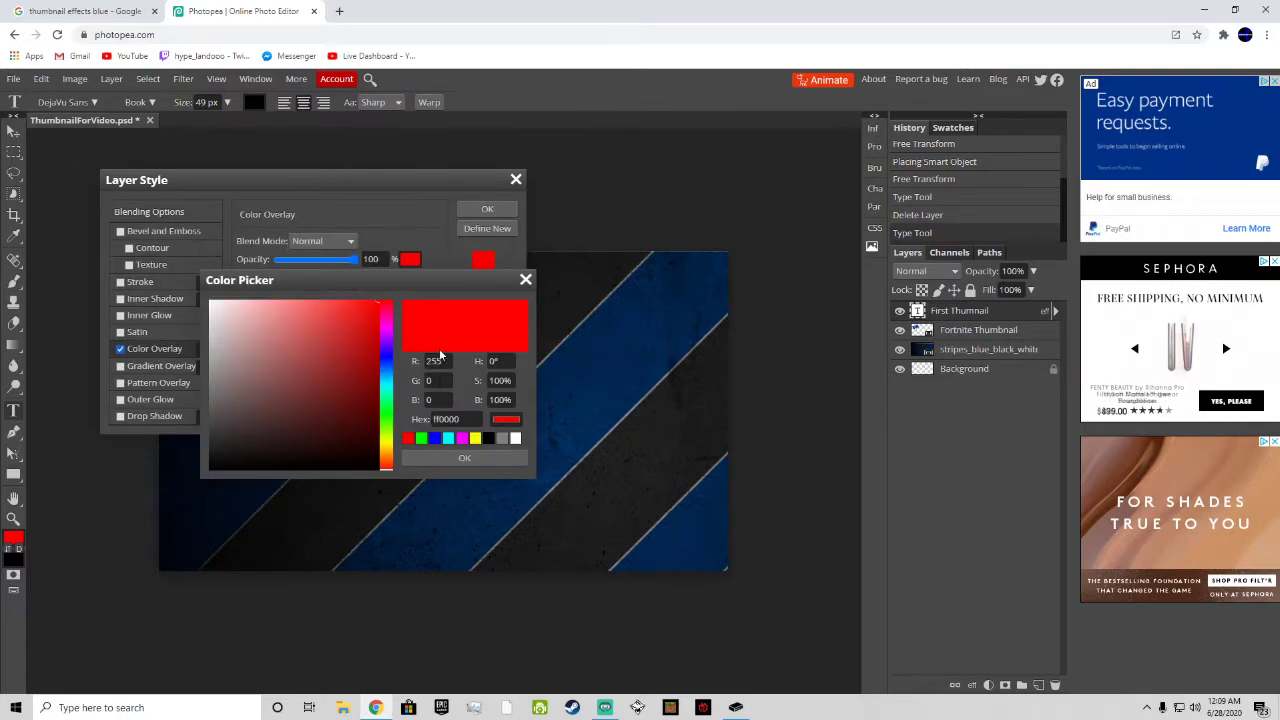
pyautogui.click(383, 382)
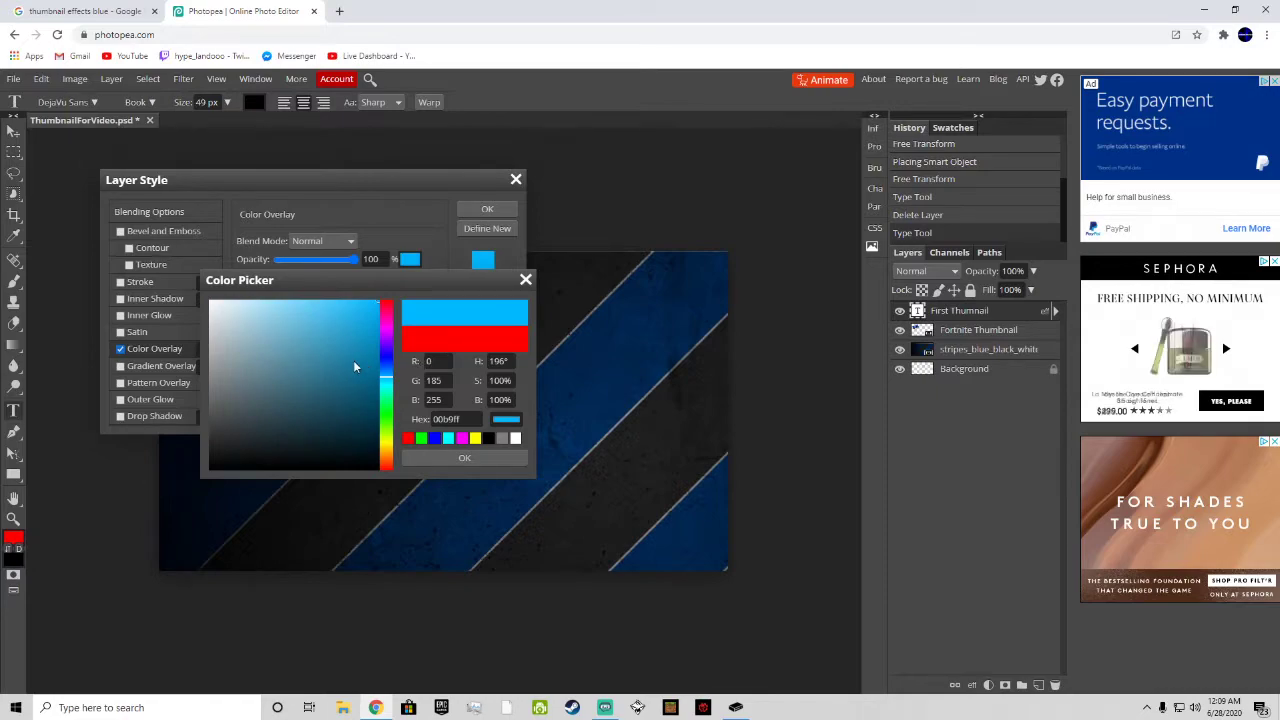
pyautogui.click(480, 458)
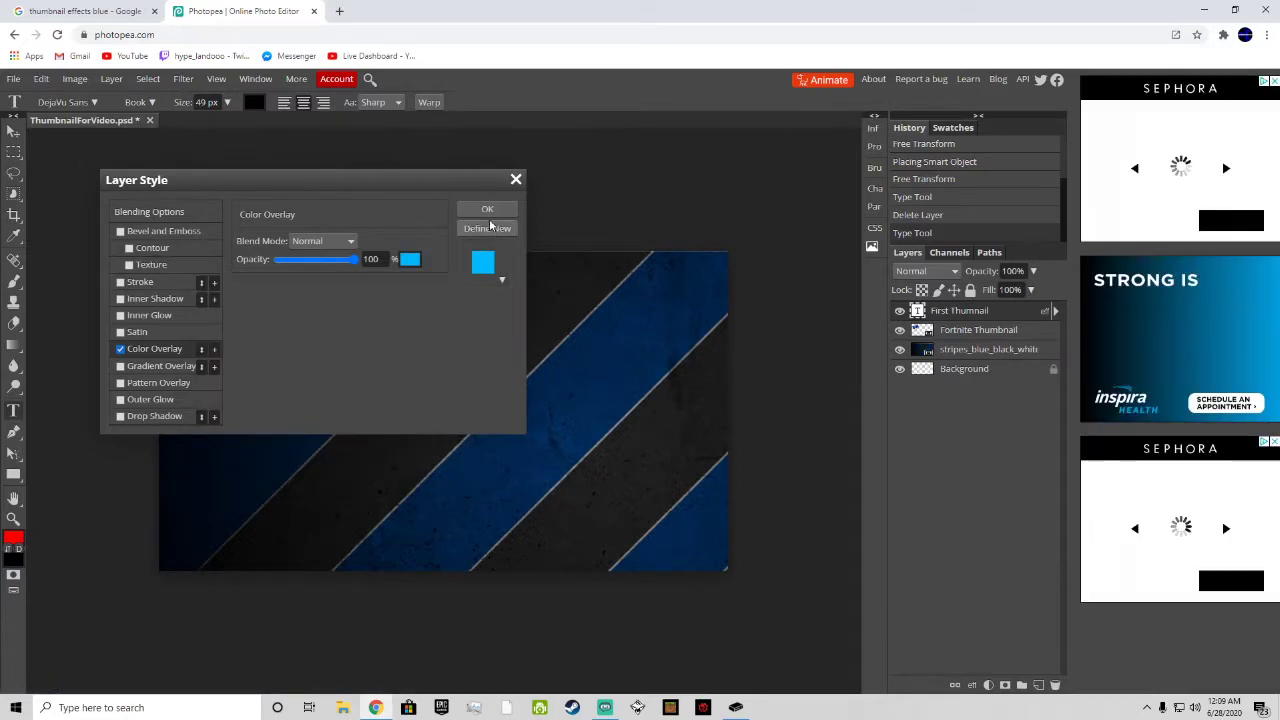
pyautogui.click(487, 209)
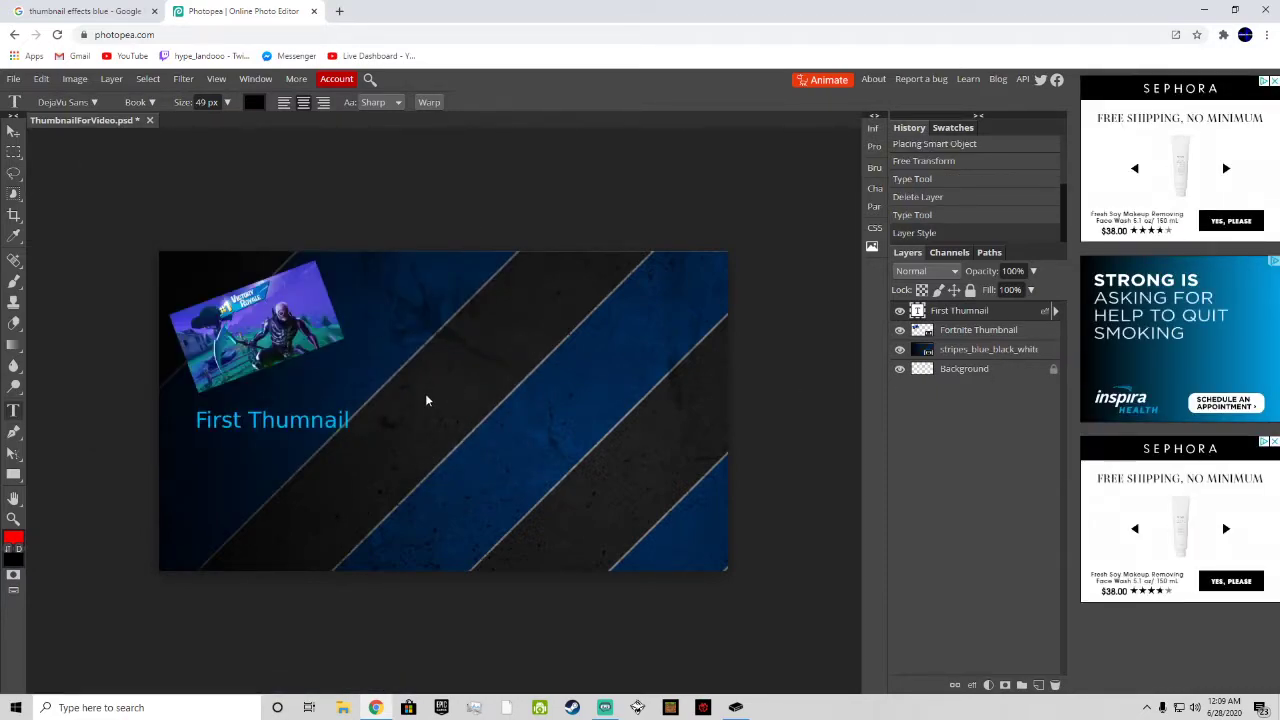
# Step: Add a Drop Shadow at 100% opacity to the title layer, moving the Layer Style dialog clear of the text
pyautogui.rightClick(907, 313)
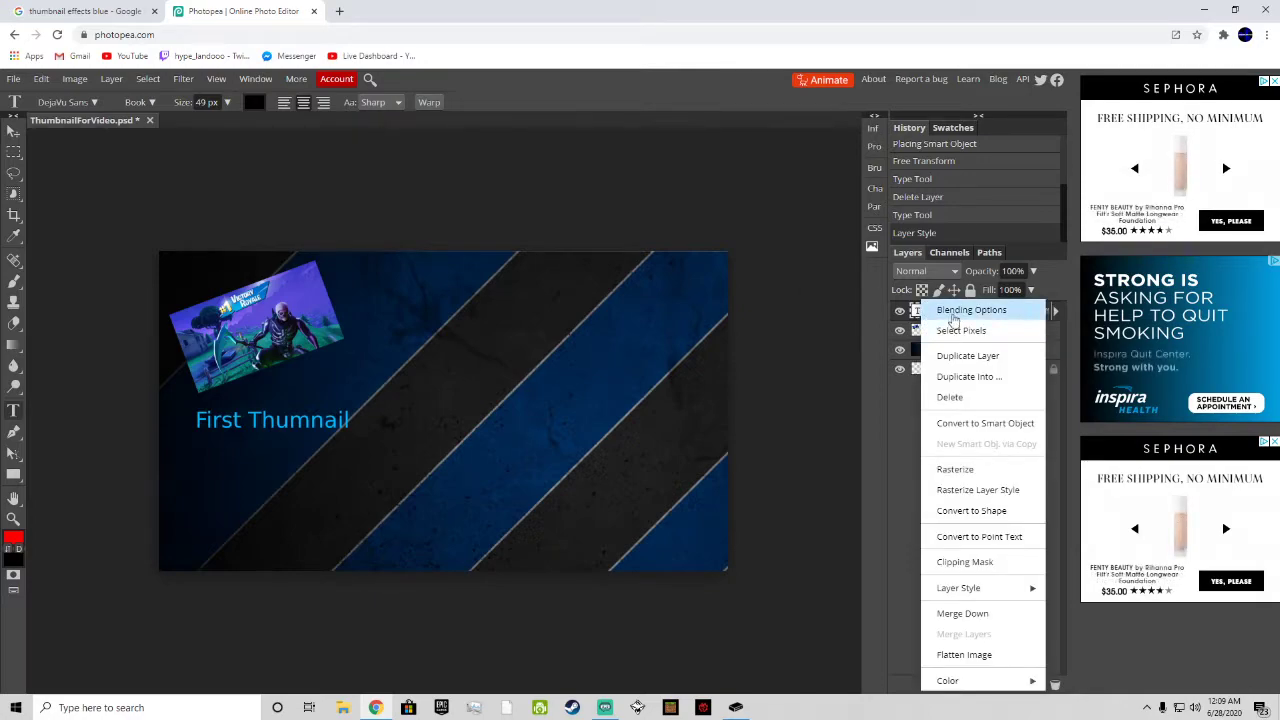
pyautogui.click(945, 308)
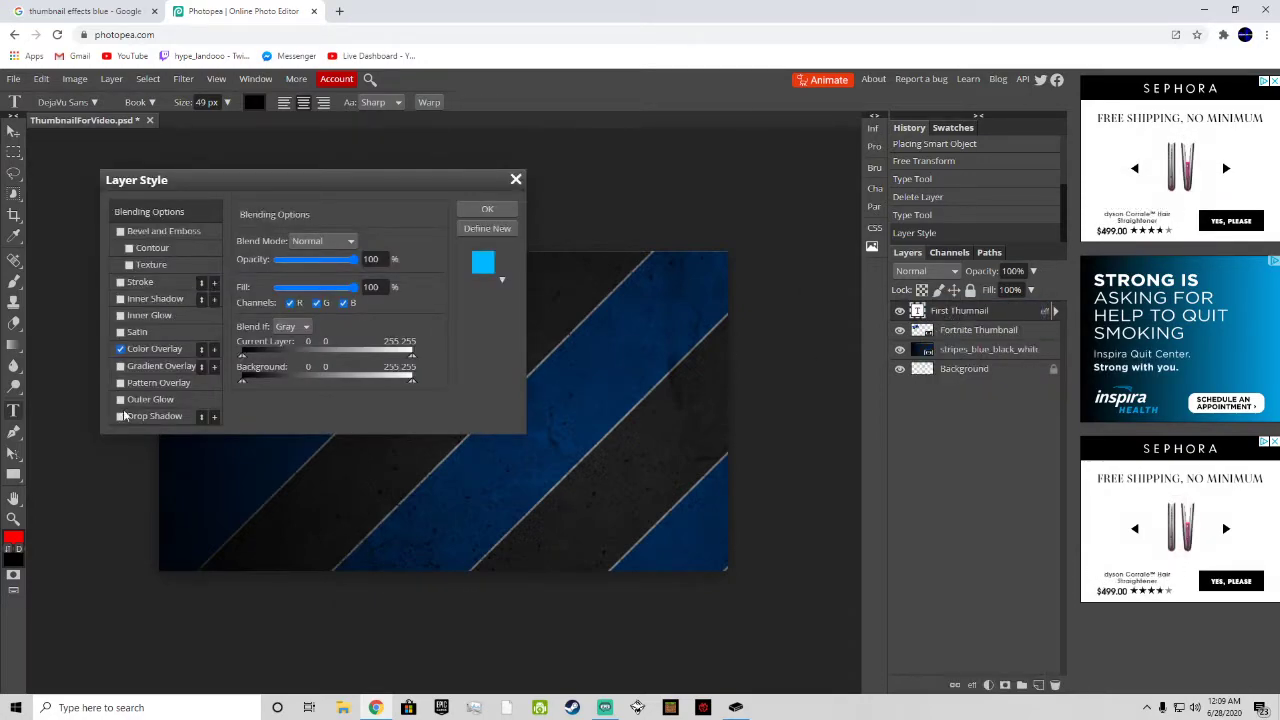
pyautogui.click(150, 399)
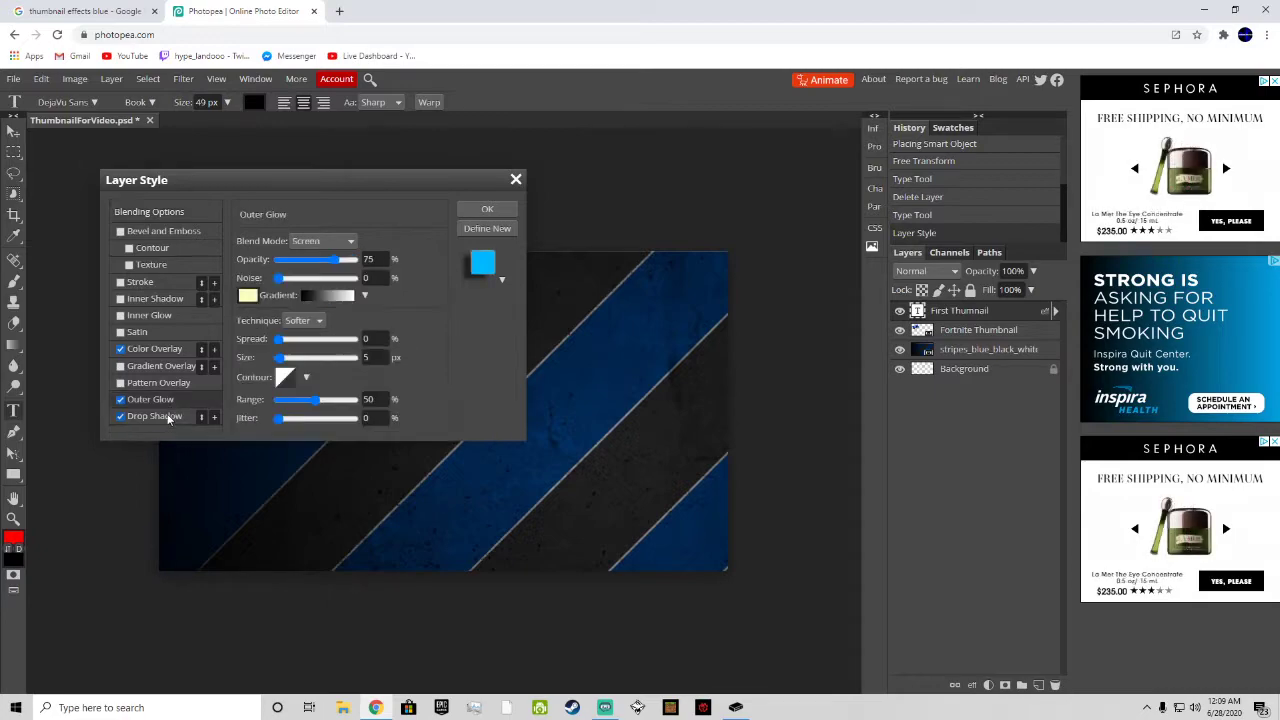
pyautogui.click(160, 416)
pyautogui.moveTo(323, 259); pyautogui.dragTo(360, 259)
pyautogui.moveTo(465, 177); pyautogui.dragTo(862, 147)
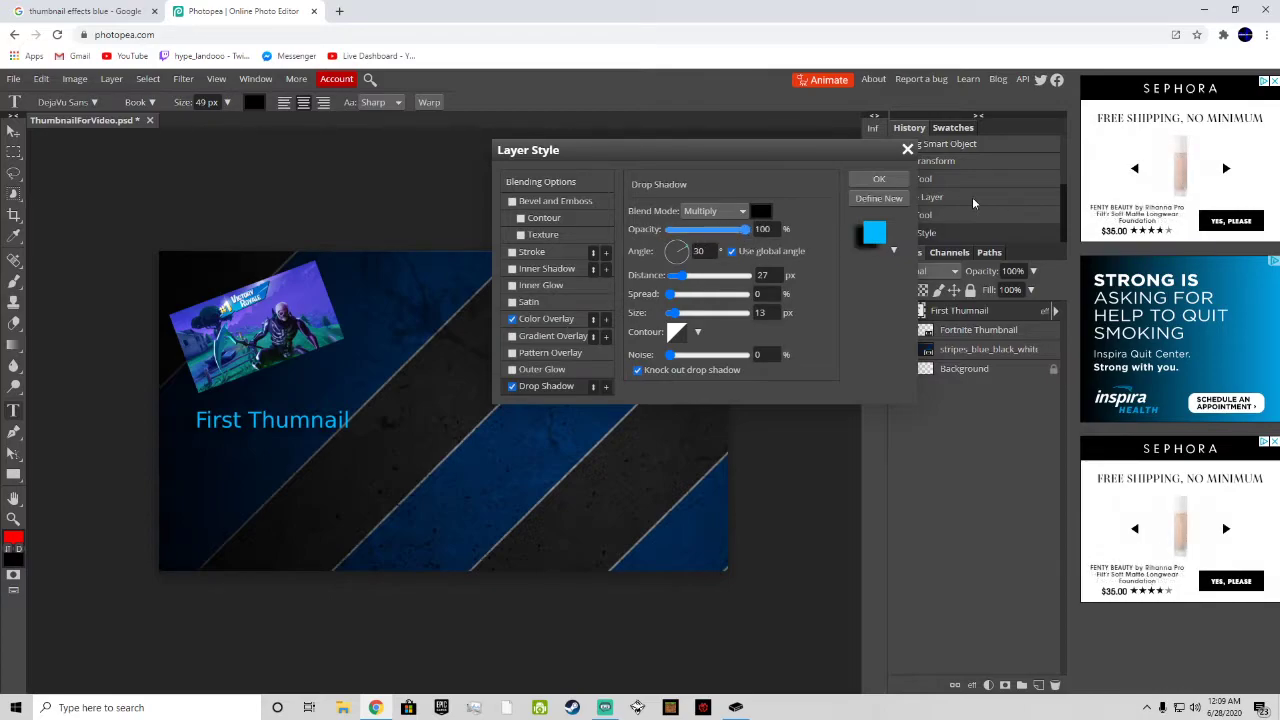
# Step: Set the title's drop shadow to 23 px distance, 54% spread, 12 px size, 0% noise and Darken blend mode
pyautogui.moveTo(682, 276); pyautogui.dragTo(677, 316)
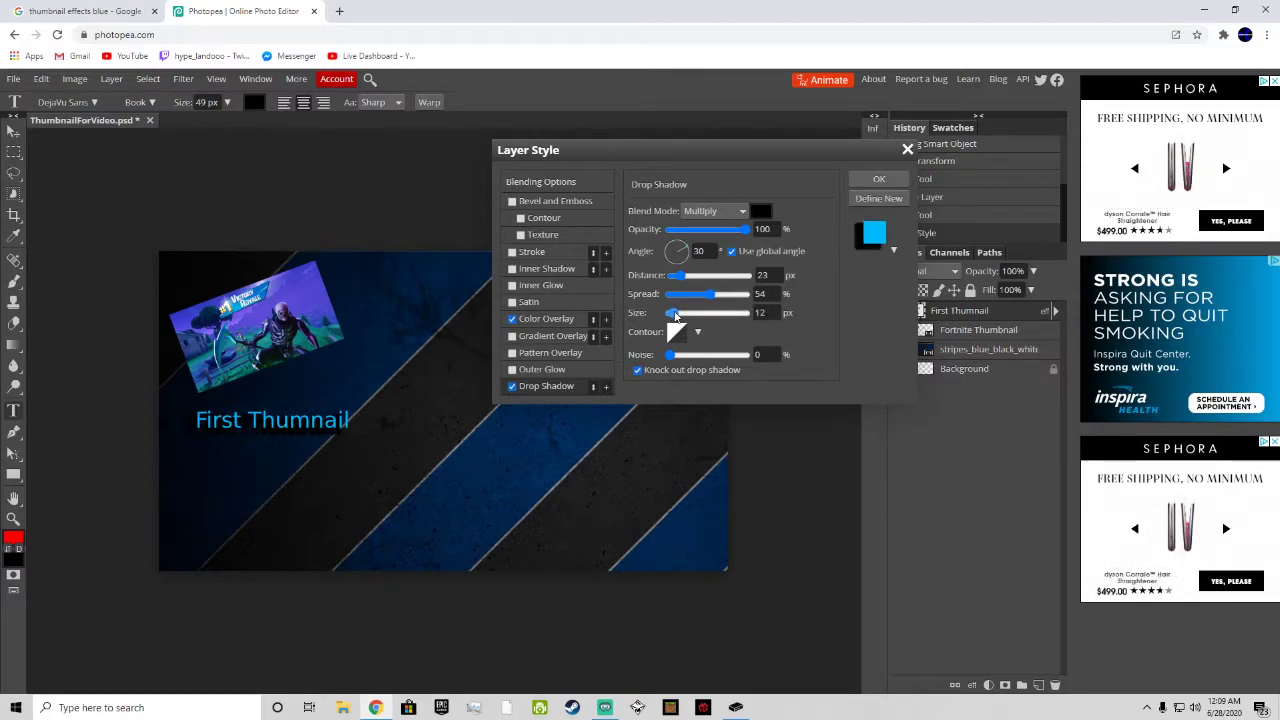
pyautogui.moveTo(712, 356); pyautogui.dragTo(655, 358)
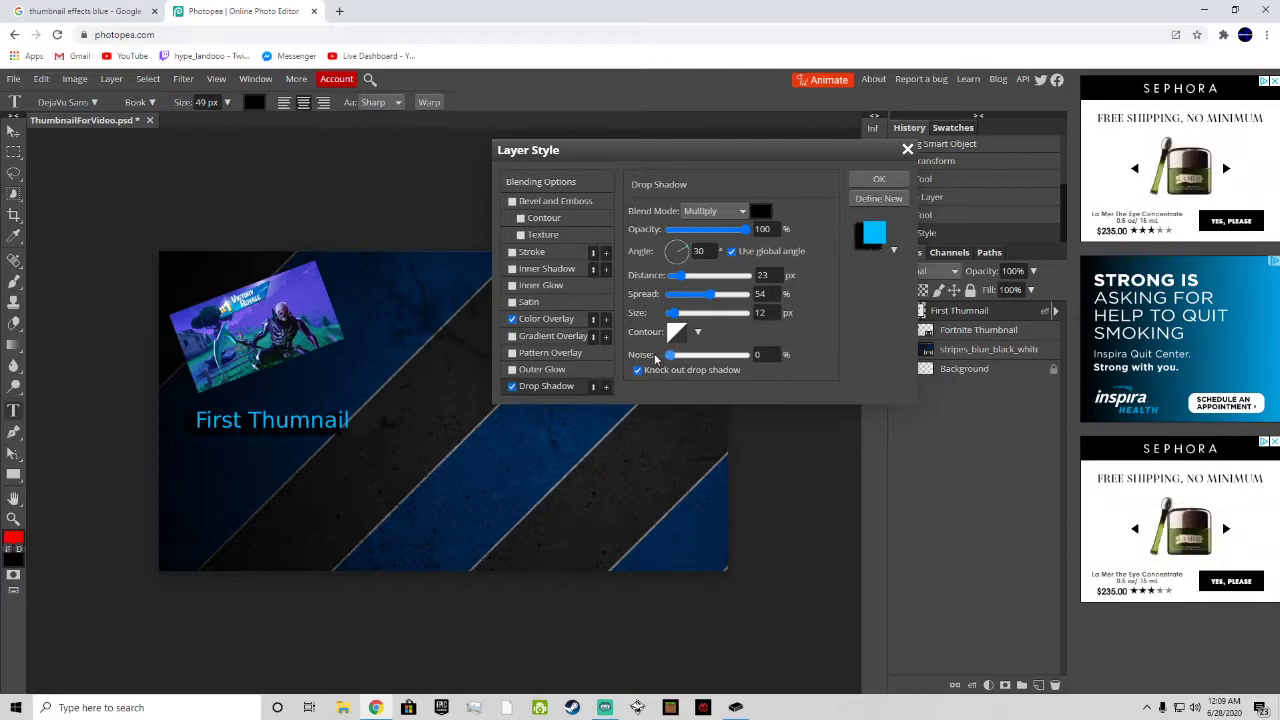
pyautogui.click(714, 212)
pyautogui.click(711, 263)
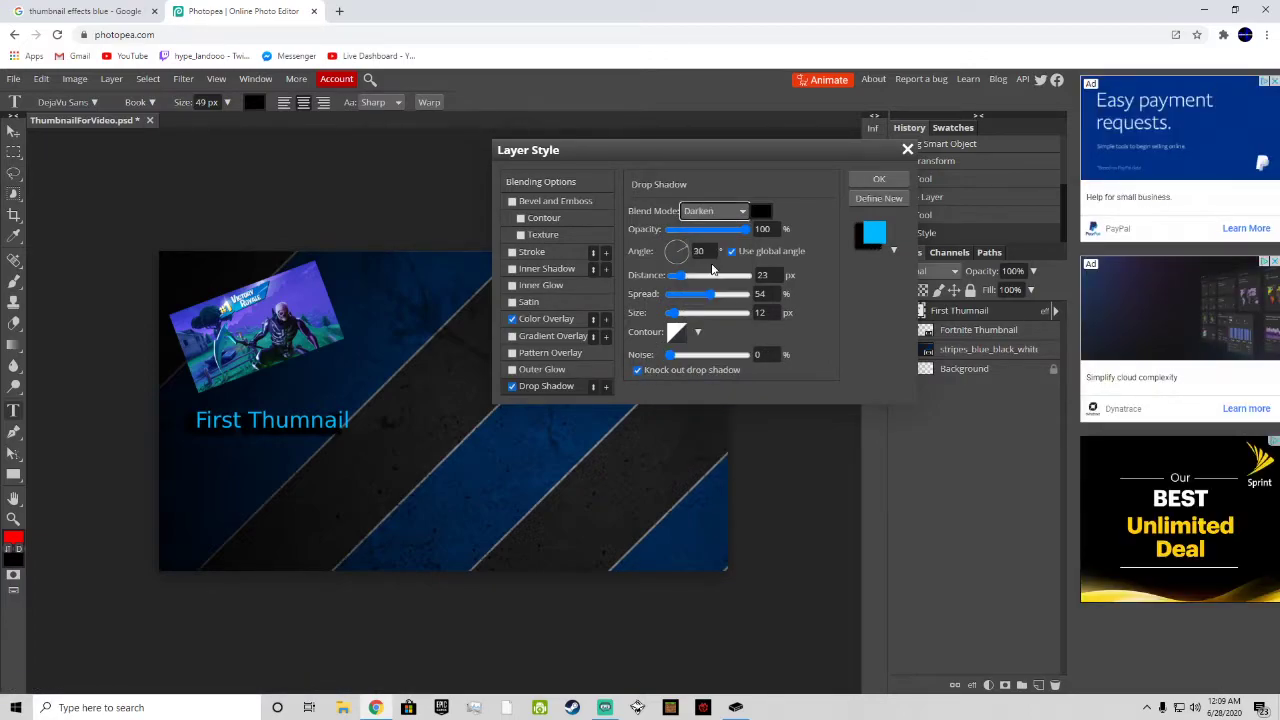
# Step: Add a 3 px outside Stroke in cyan 00ffff to the title text
pyautogui.click(512, 252)
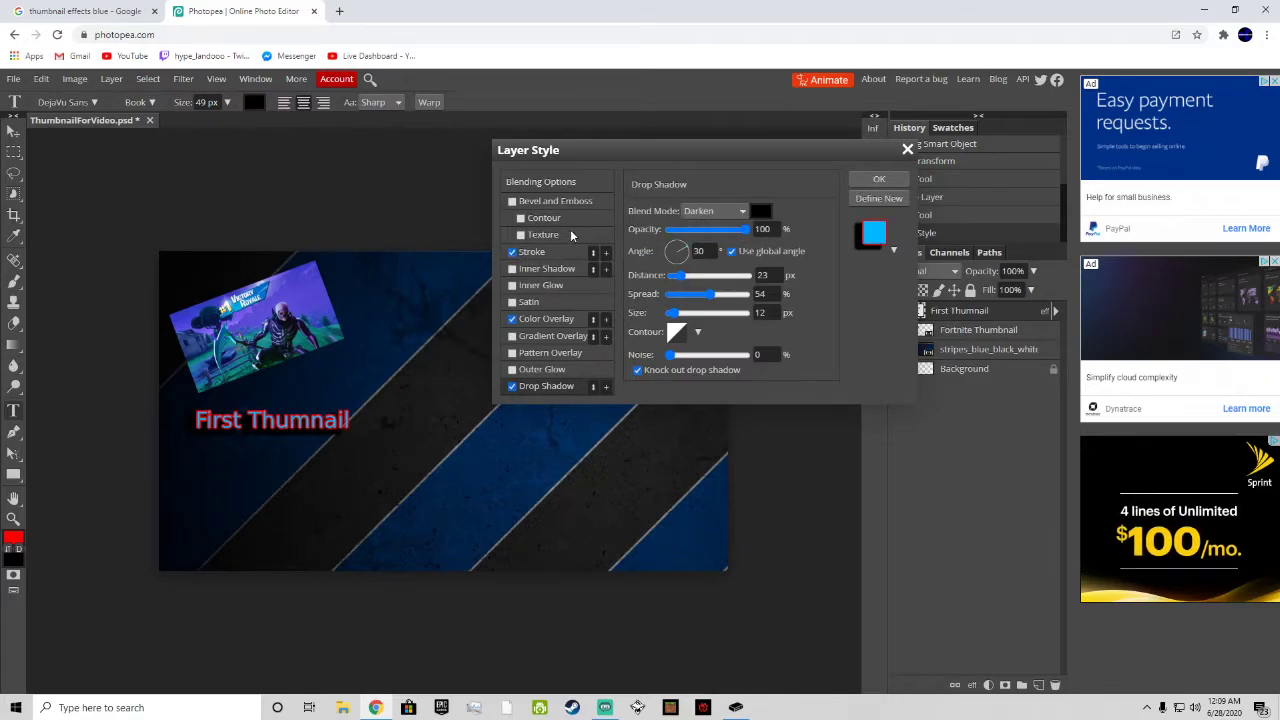
pyautogui.click(550, 254)
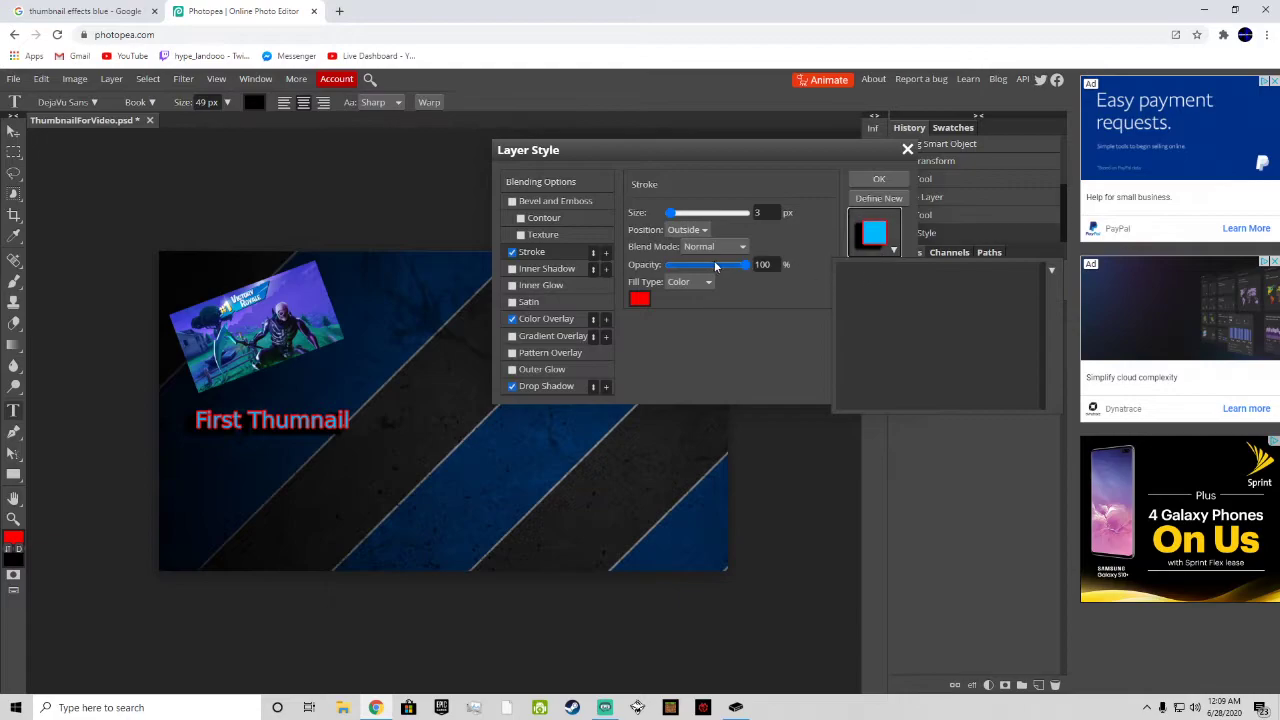
pyautogui.click(639, 299)
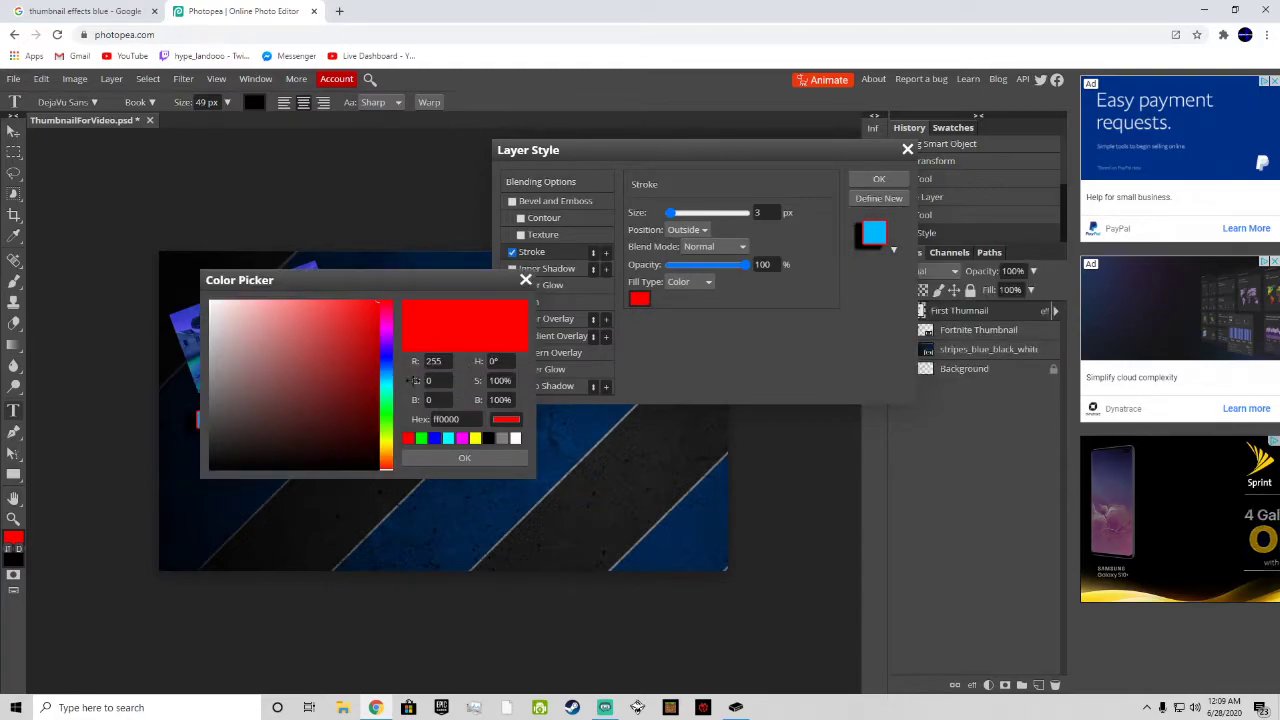
pyautogui.click(448, 438)
pyautogui.click(455, 459)
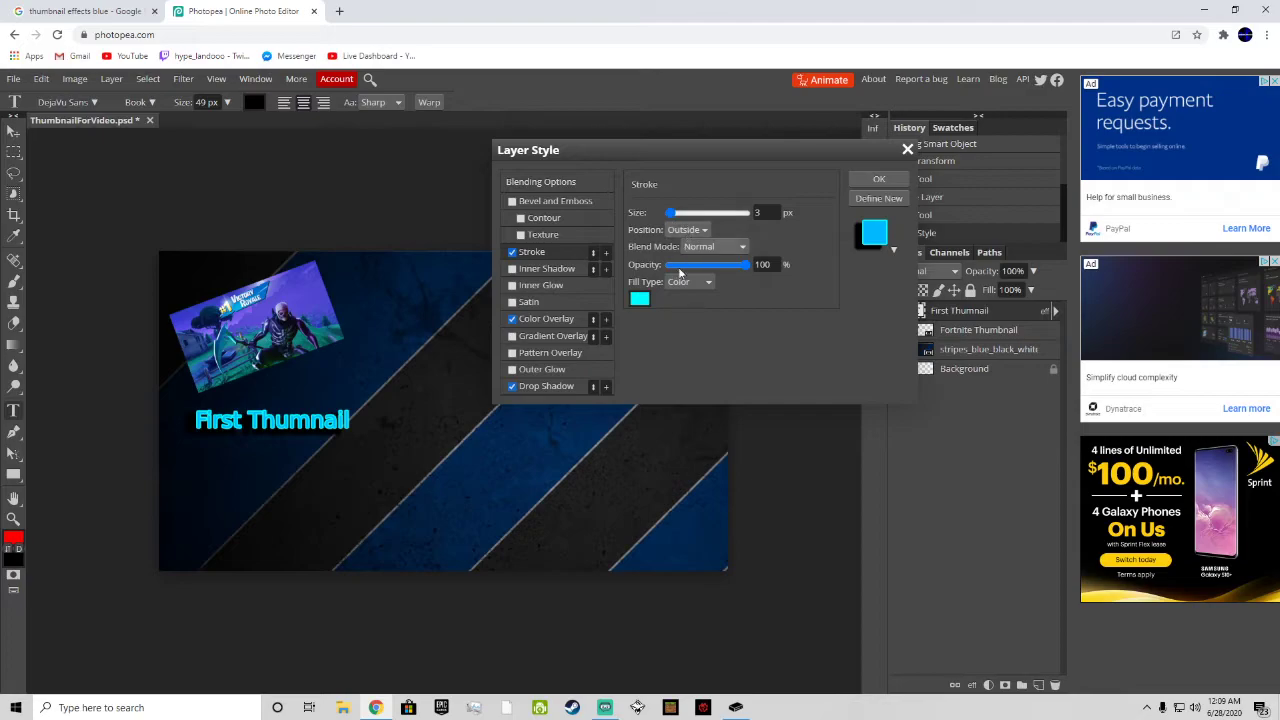
# Step: Change the title's stroke color to black 000000, slightly increase the stroke size, and apply the layer style
pyautogui.click(639, 299)
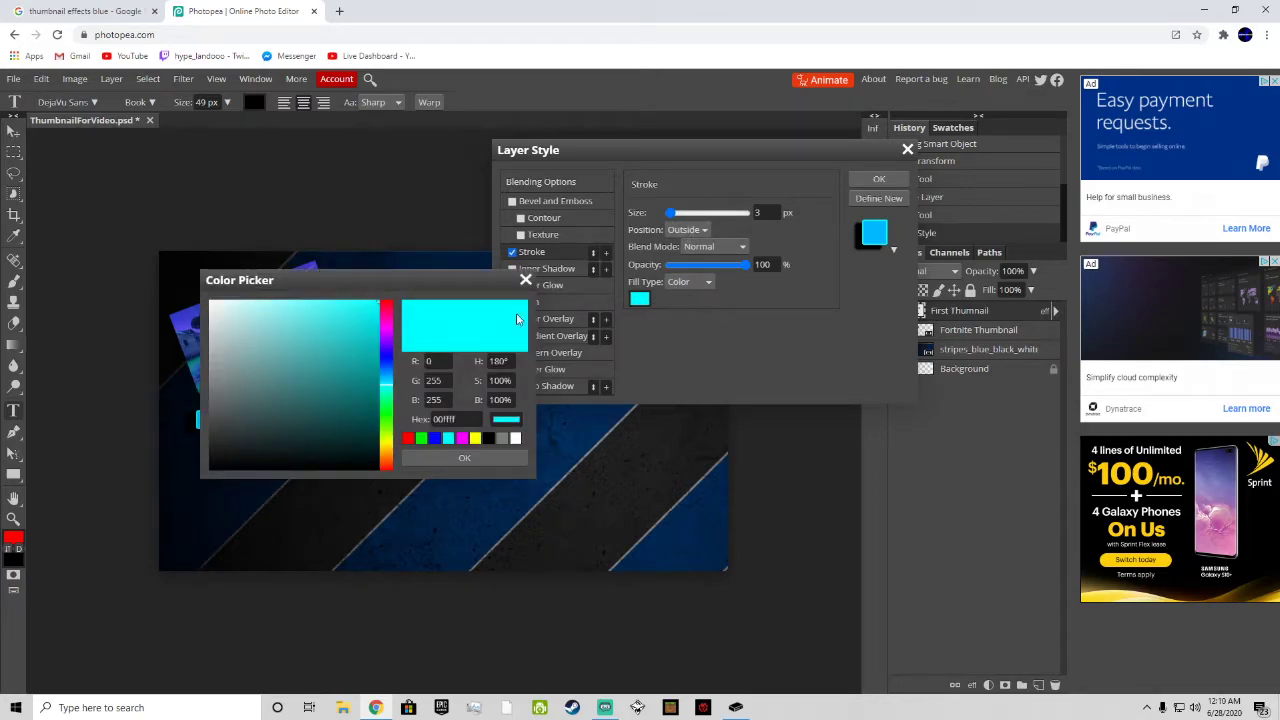
pyautogui.moveTo(389, 405); pyautogui.dragTo(387, 469)
pyautogui.moveTo(356, 372); pyautogui.dragTo(379, 469)
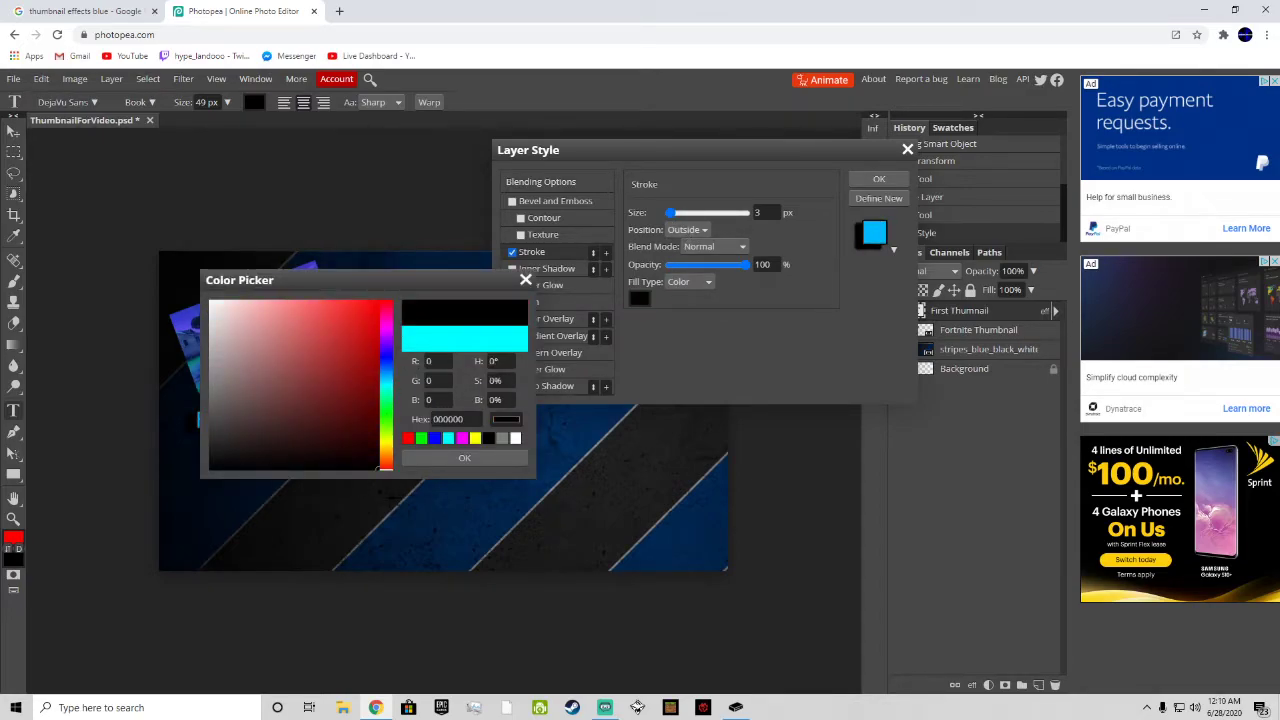
pyautogui.click(457, 461)
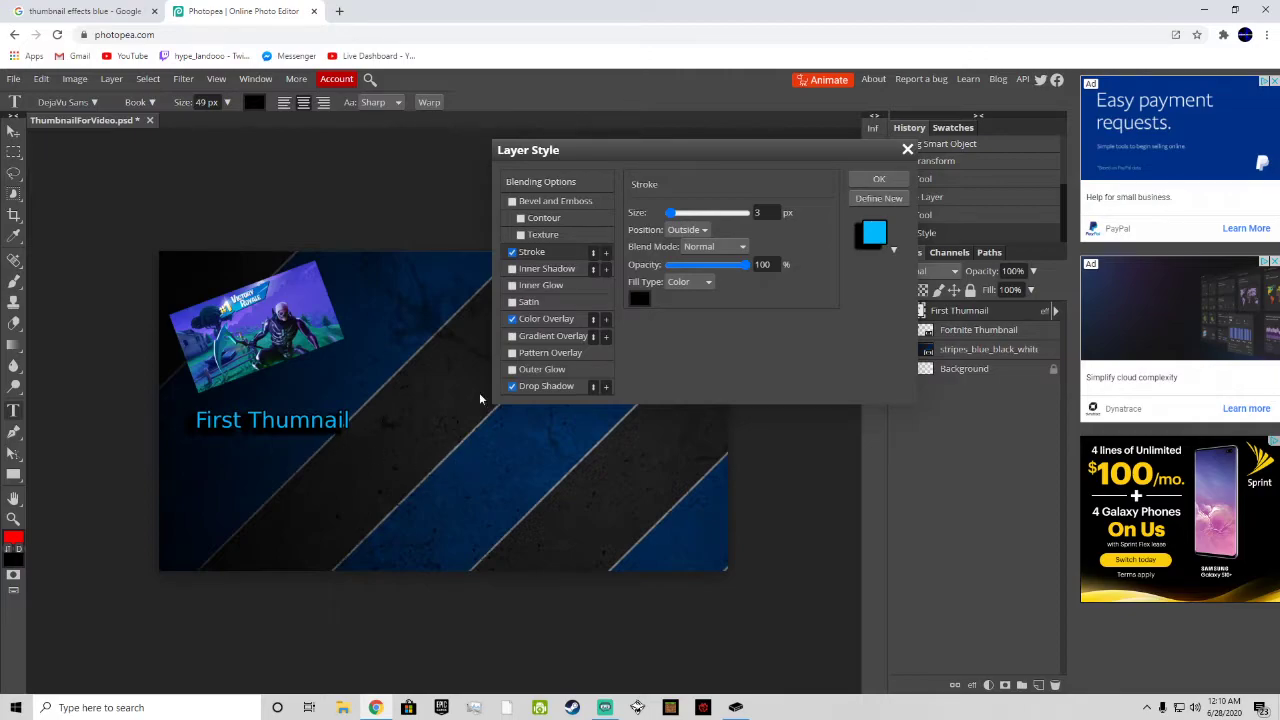
pyautogui.moveTo(670, 213); pyautogui.dragTo(673, 216)
pyautogui.click(879, 179)
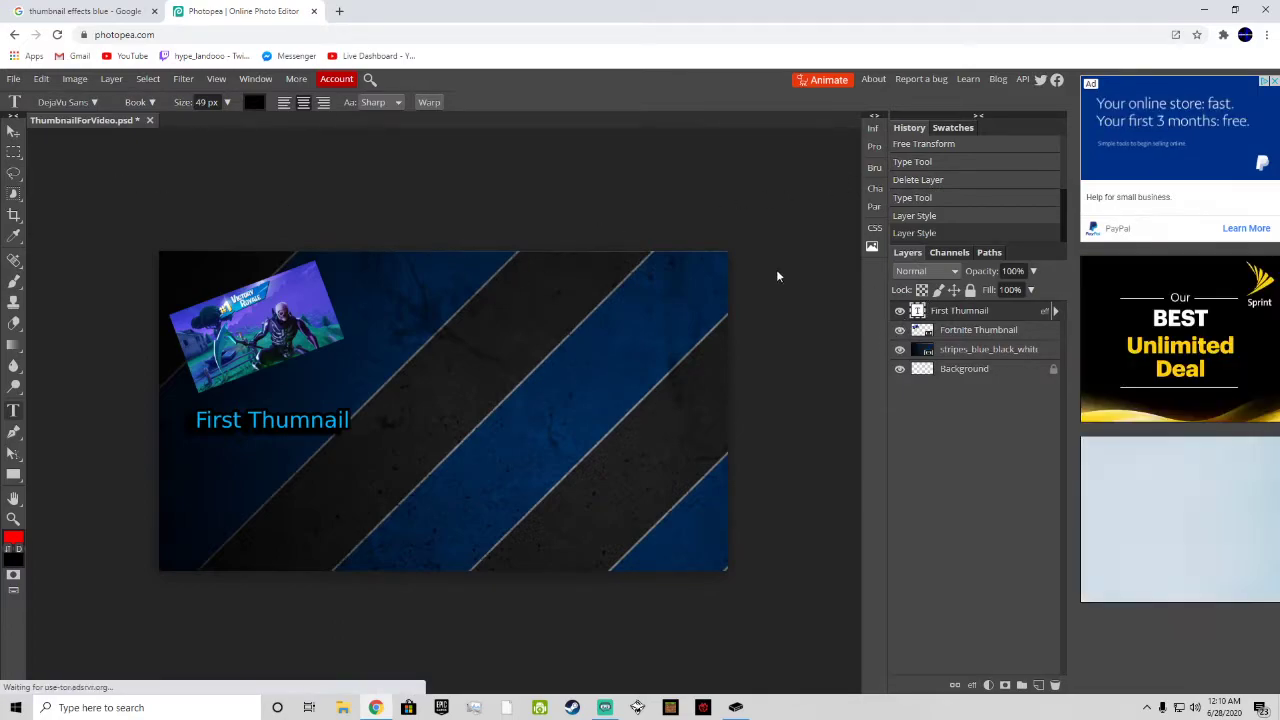
# Step: Rotate the title text to about -21.4° and move it directly beneath the tilted Fortnite image
pyautogui.click(14, 79)
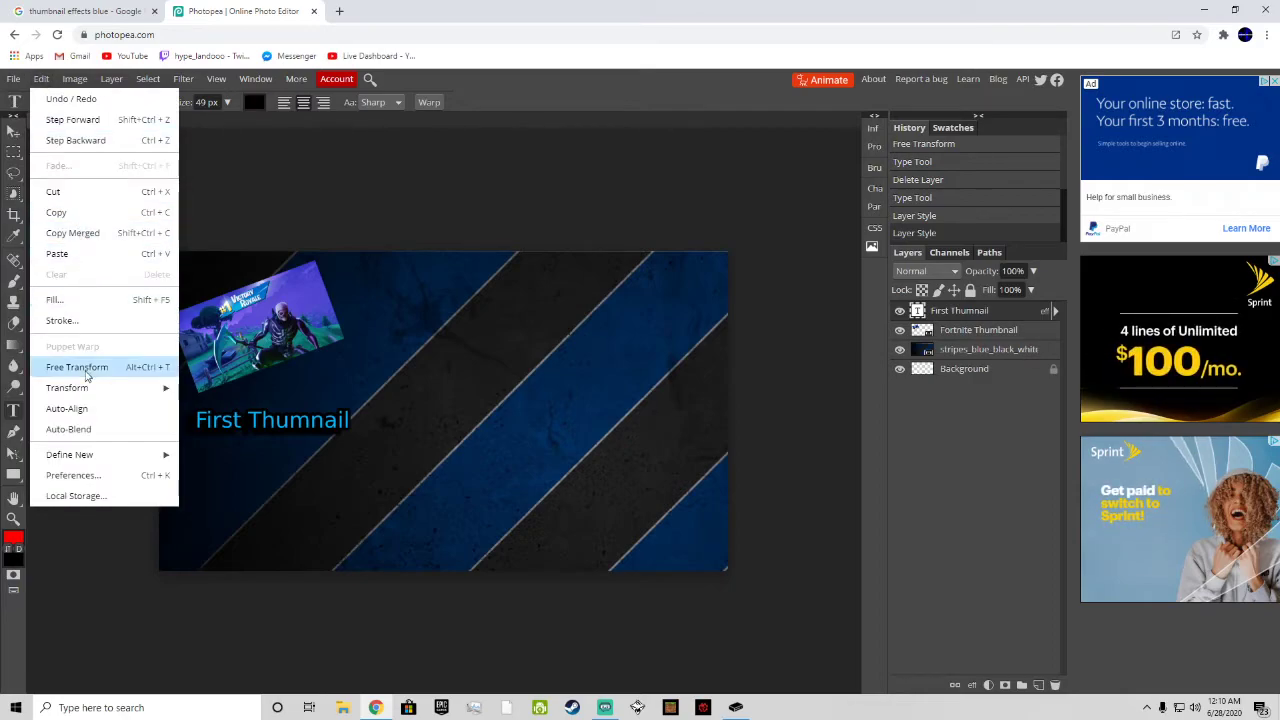
pyautogui.click(88, 369)
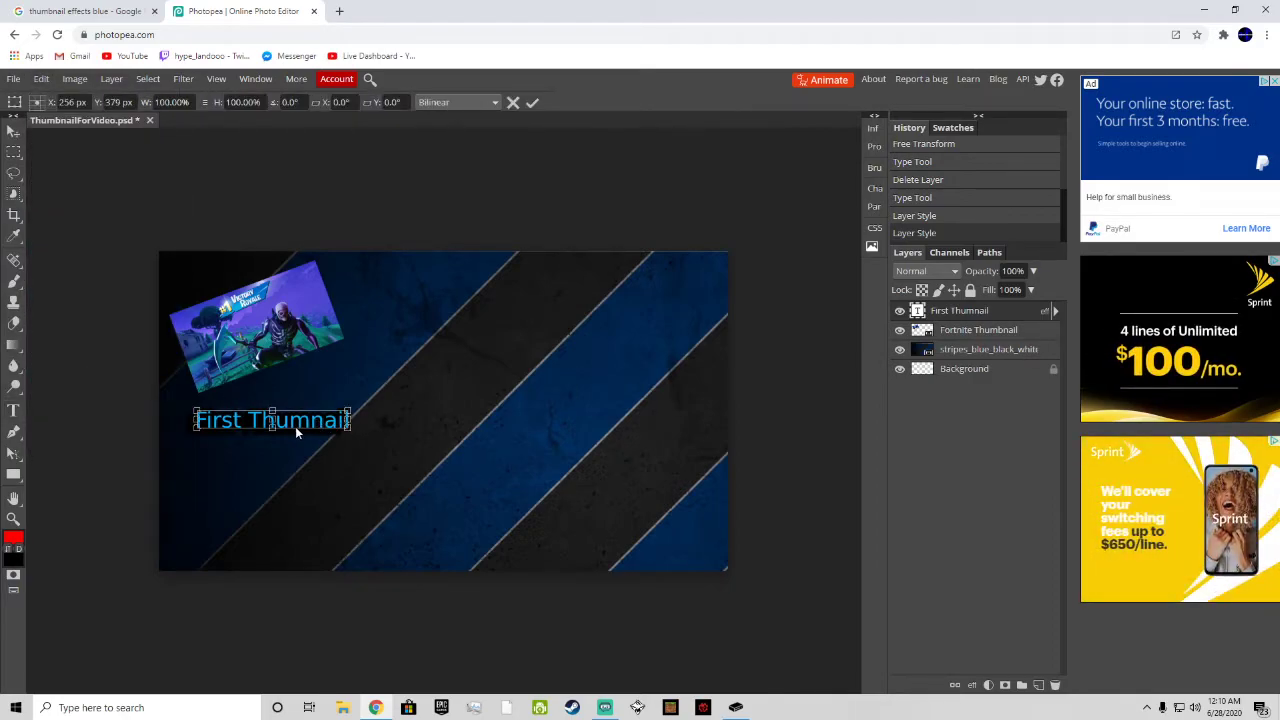
pyautogui.moveTo(300, 428); pyautogui.dragTo(310, 387)
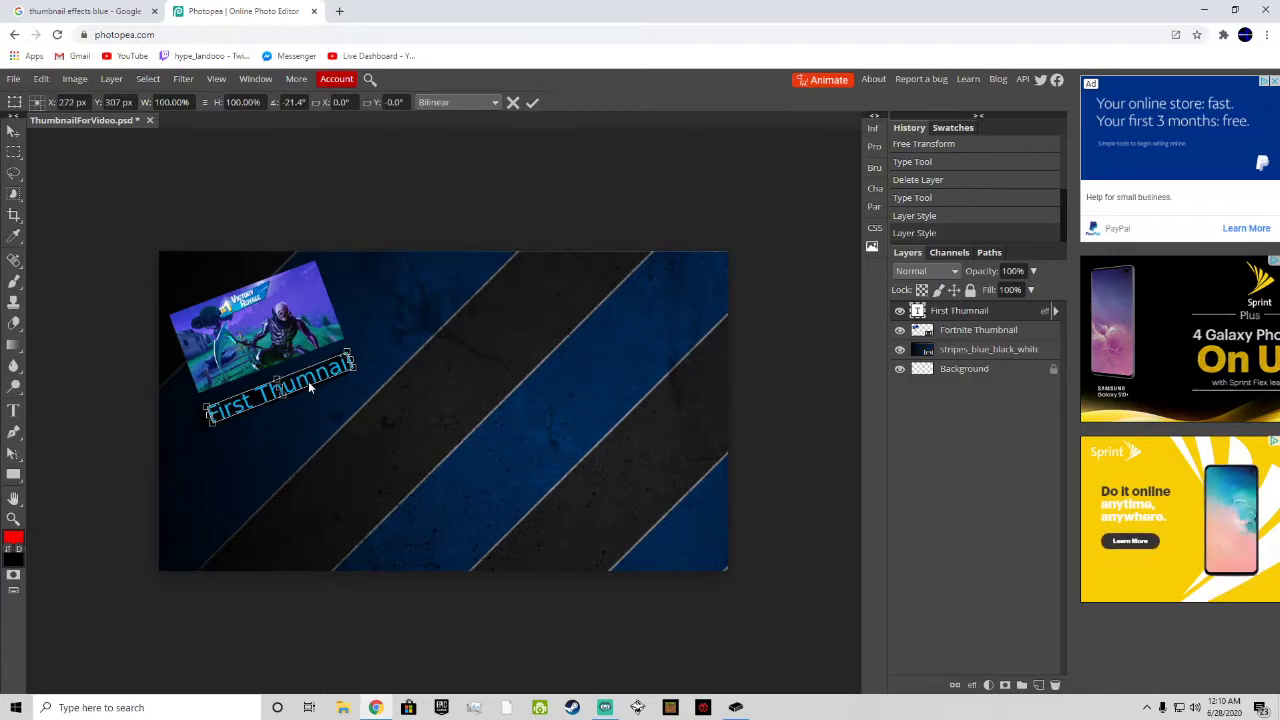
pyautogui.click(962, 312)
# Step: Correct the misspelled title so it reads "First Thumbnail" and commit the text
pyautogui.rightClick(962, 312)
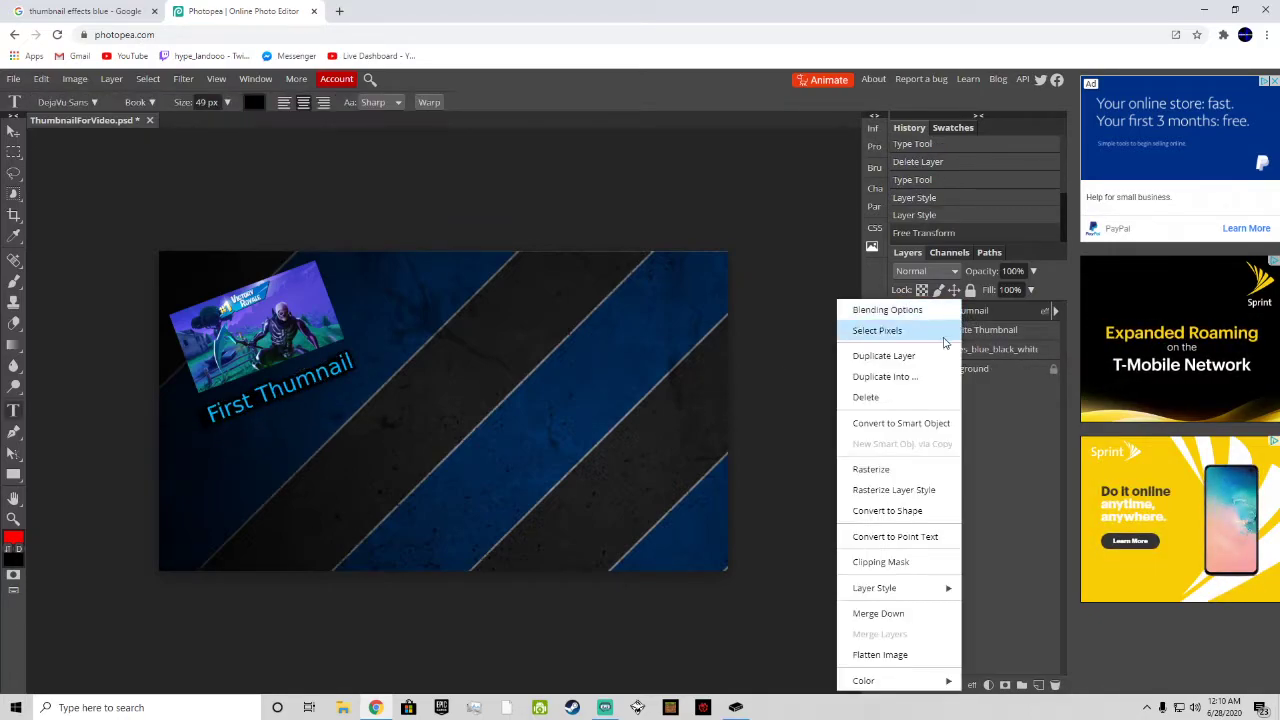
pyautogui.click(300, 370)
pyautogui.doubleClick(302, 378)
pyautogui.click(277, 386)
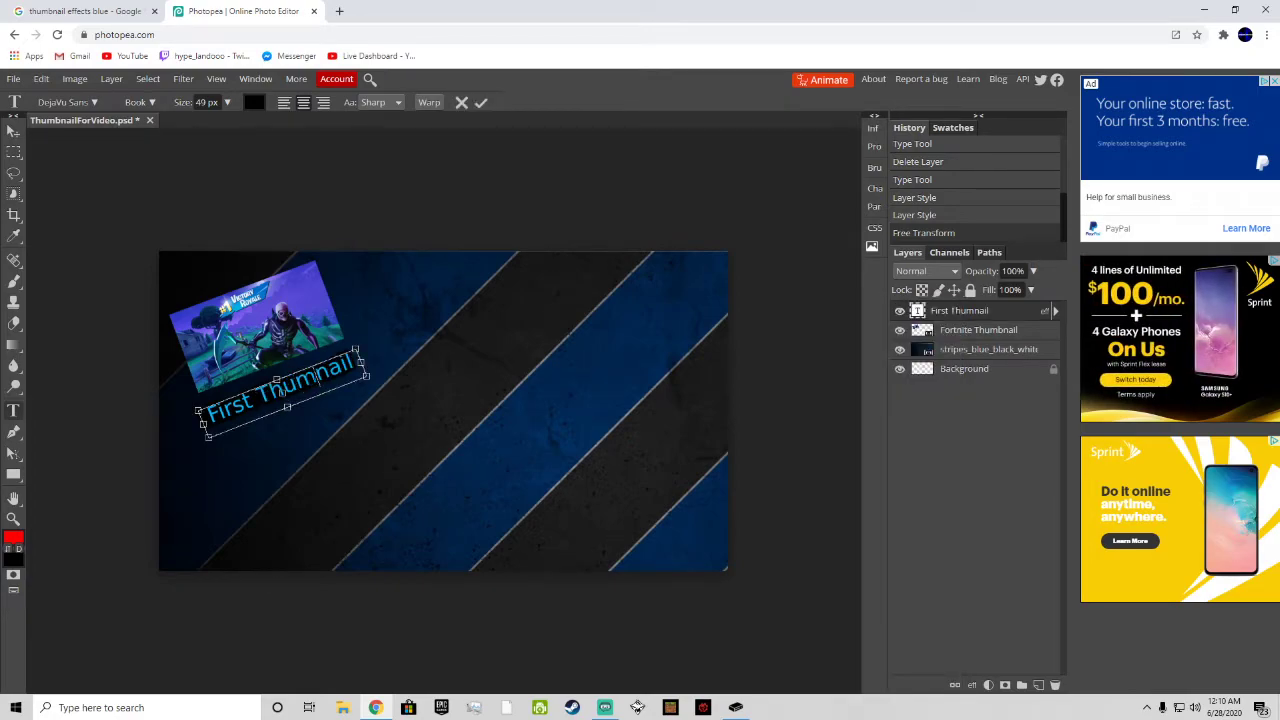
pyautogui.write('b')
pyautogui.press('Delete')
pyautogui.press('Delete')
pyautogui.press('Delete')
pyautogui.press('Delete')
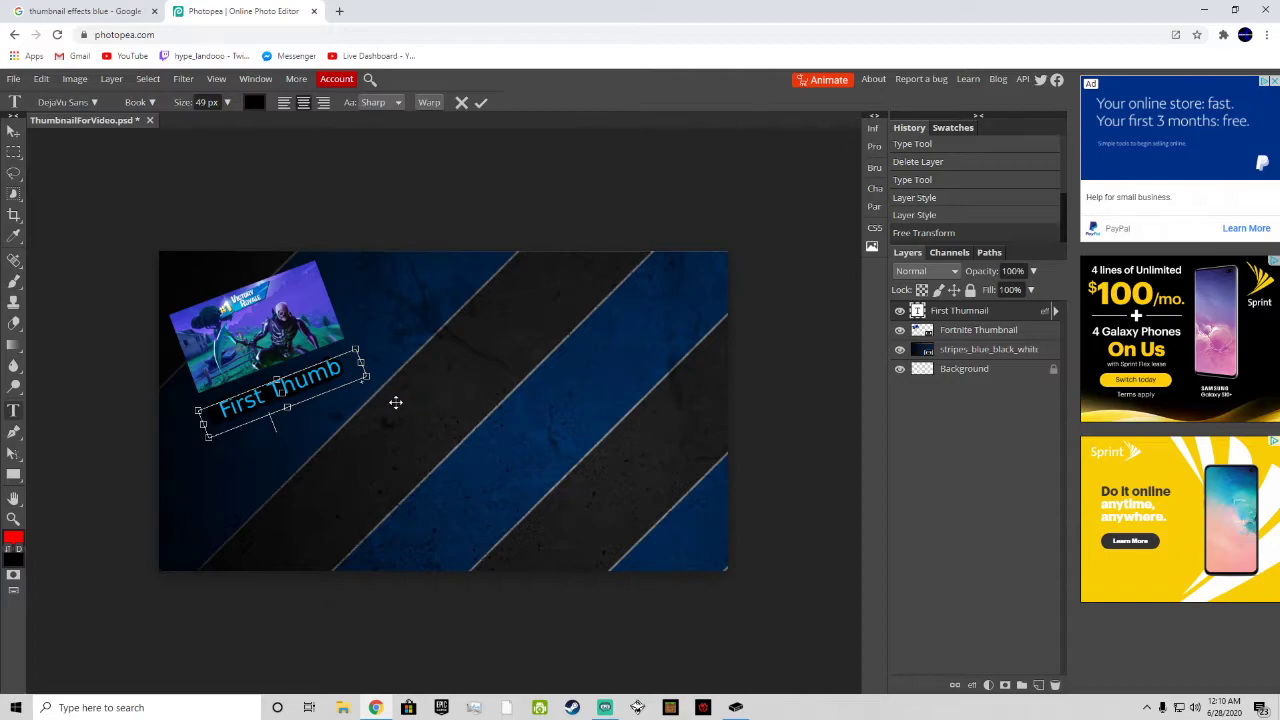
pyautogui.write('nail')
pyautogui.click(481, 103)
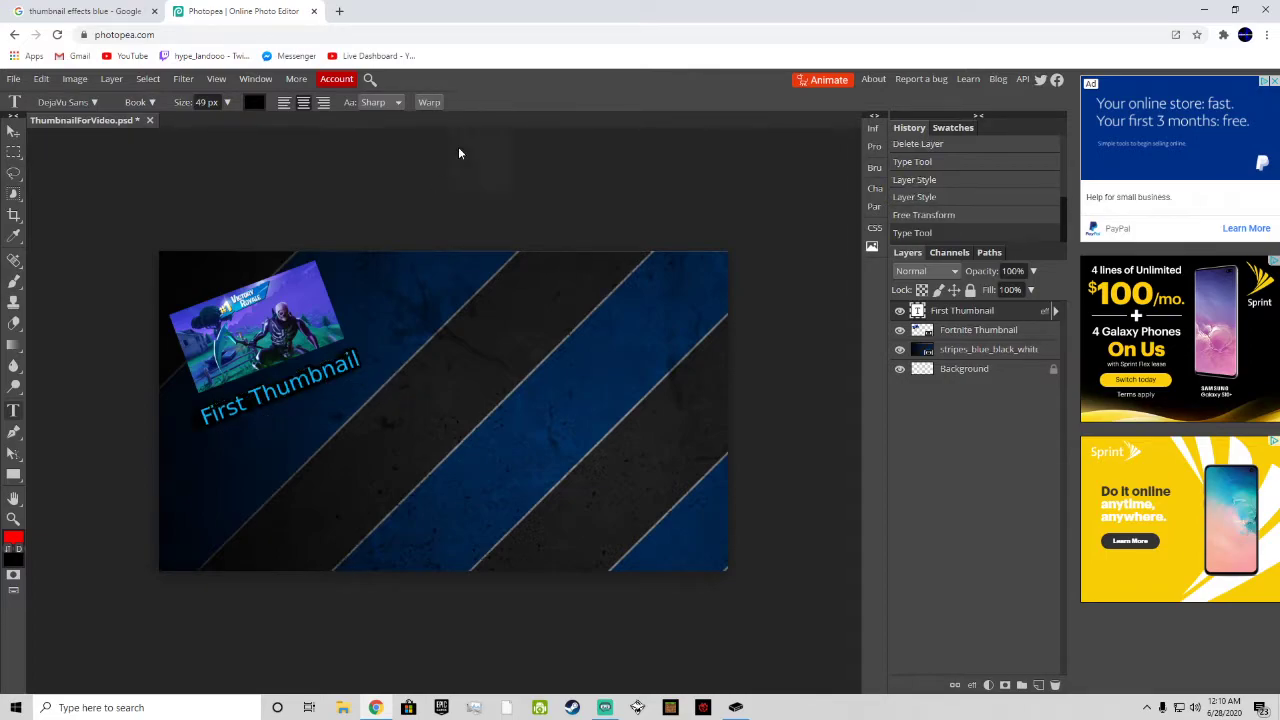
# Step: Place the MinecraftThumbnail image from the Downloads folder into the document
pyautogui.click(14, 79)
pyautogui.click(65, 142)
pyautogui.scroll(-1, 290, 240)
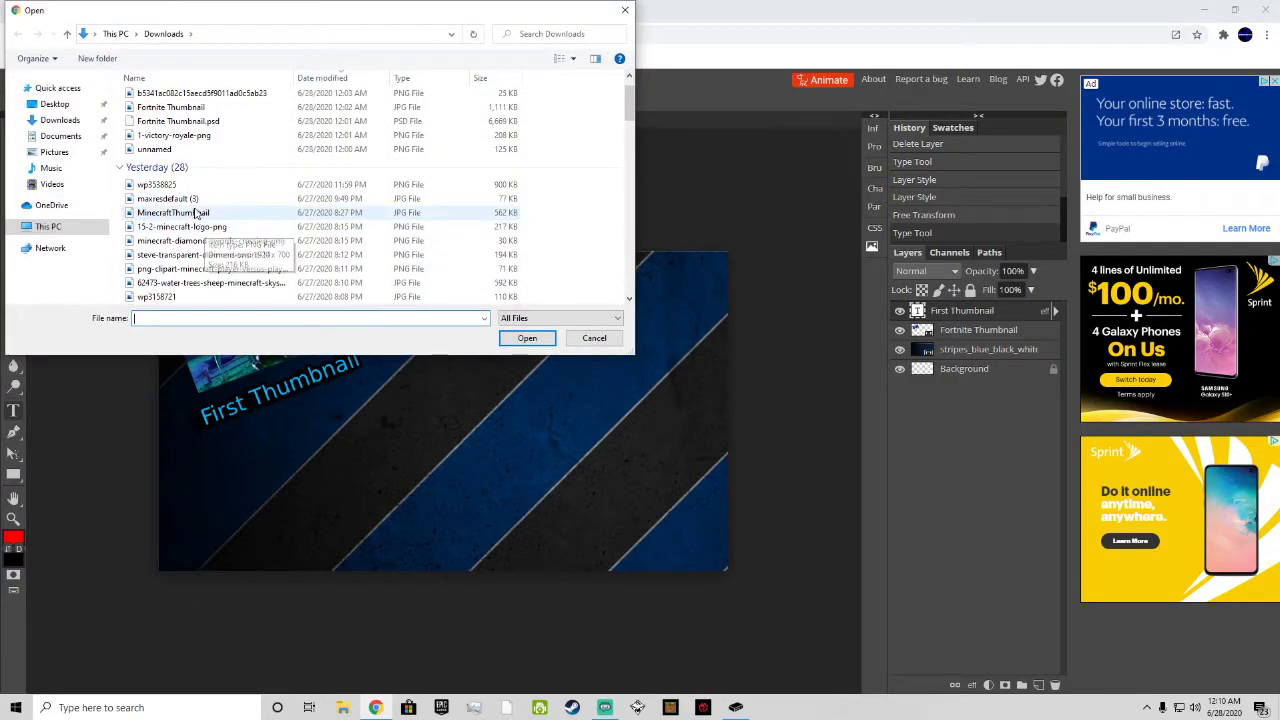
pyautogui.doubleClick(185, 212)
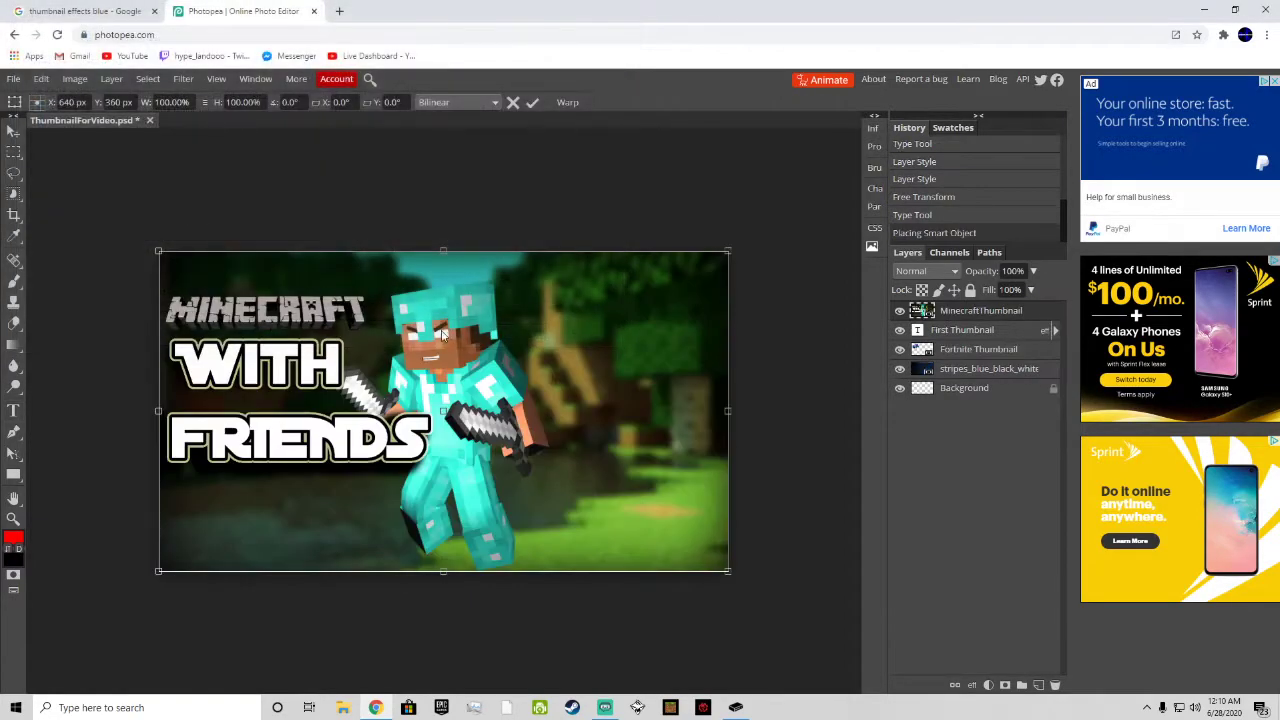
# Step: Scale the Minecraft image to about 27% width and 30% height, rotate it about 24.9°, and place it in the canvas's upper-right corner
pyautogui.moveTo(728, 572); pyautogui.dragTo(338, 342)
pyautogui.moveTo(303, 314); pyautogui.dragTo(658, 352)
pyautogui.moveTo(655, 396); pyautogui.dragTo(617, 386)
pyautogui.moveTo(614, 358); pyautogui.dragTo(653, 350)
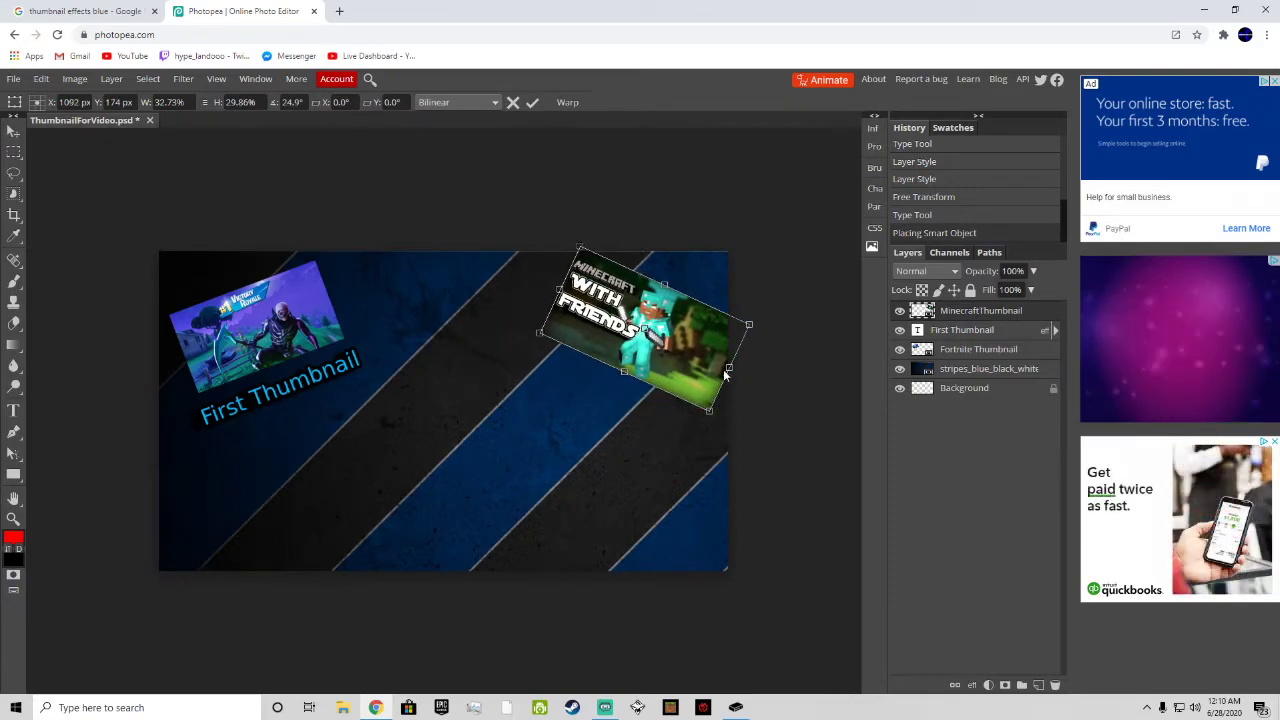
pyautogui.moveTo(727, 370); pyautogui.dragTo(648, 352)
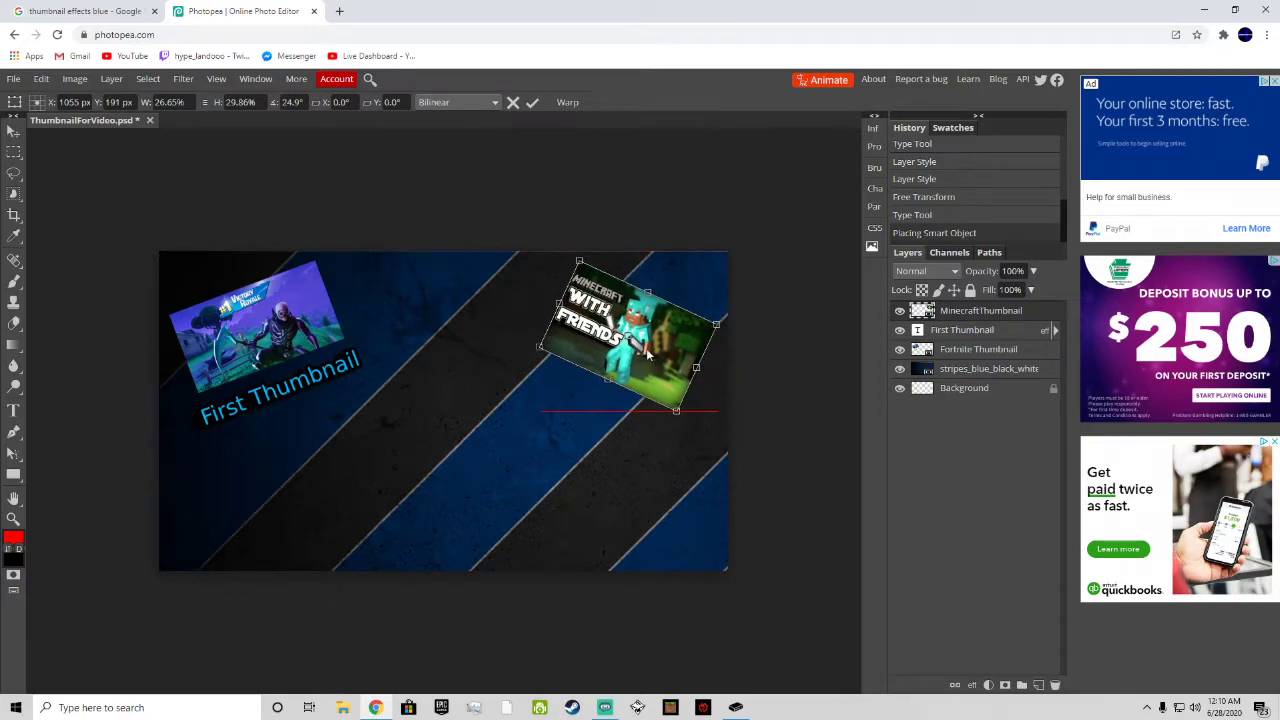
pyautogui.moveTo(676, 411); pyautogui.dragTo(678, 411)
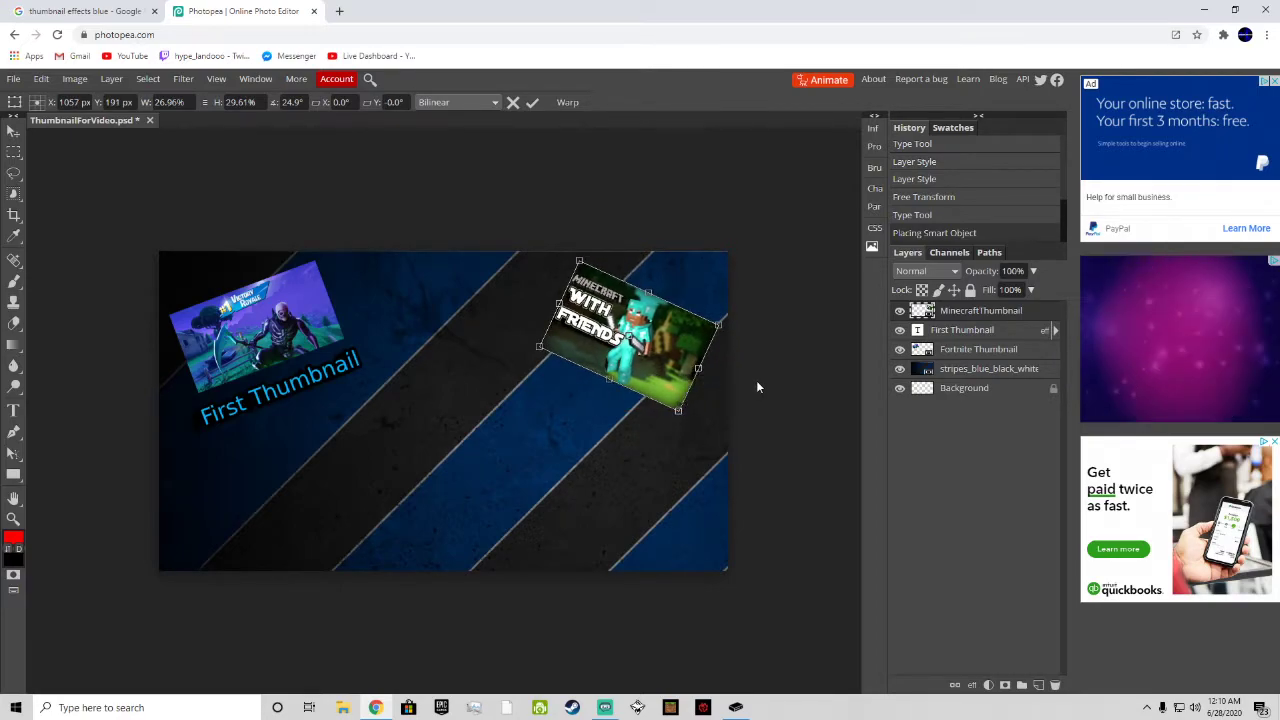
pyautogui.click(12, 410)
pyautogui.click(566, 298)
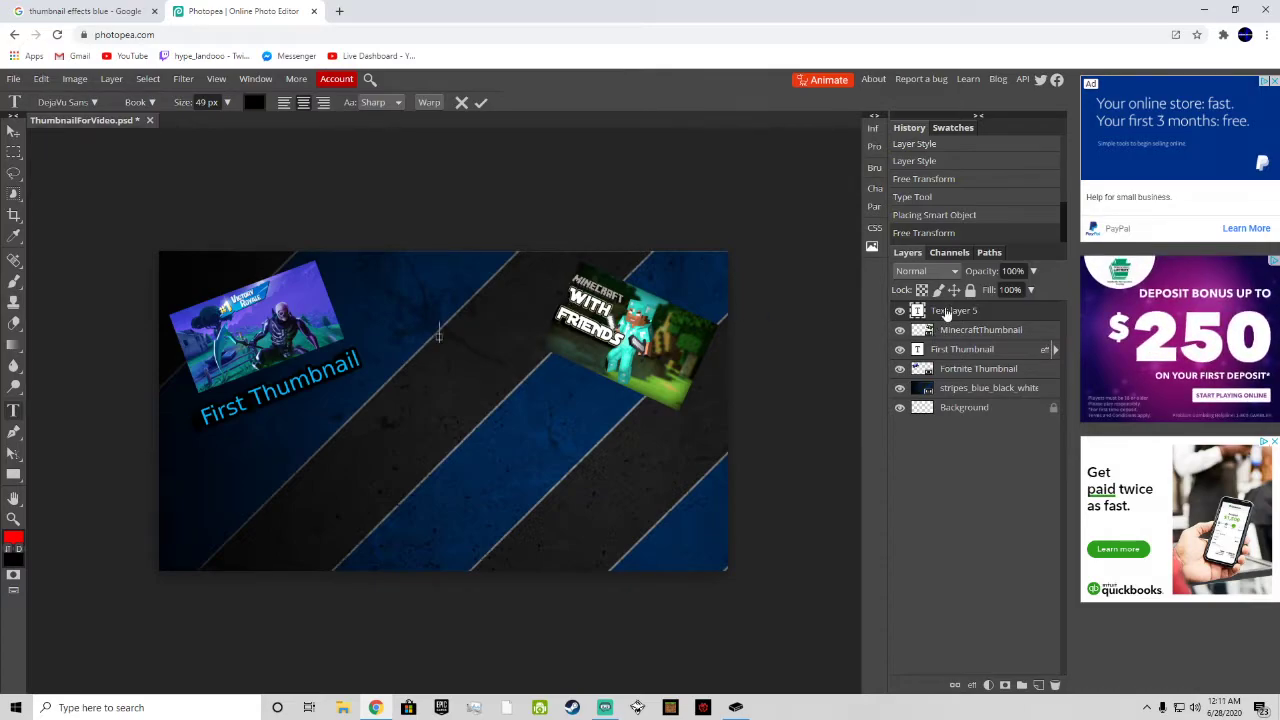
pyautogui.rightClick(915, 330)
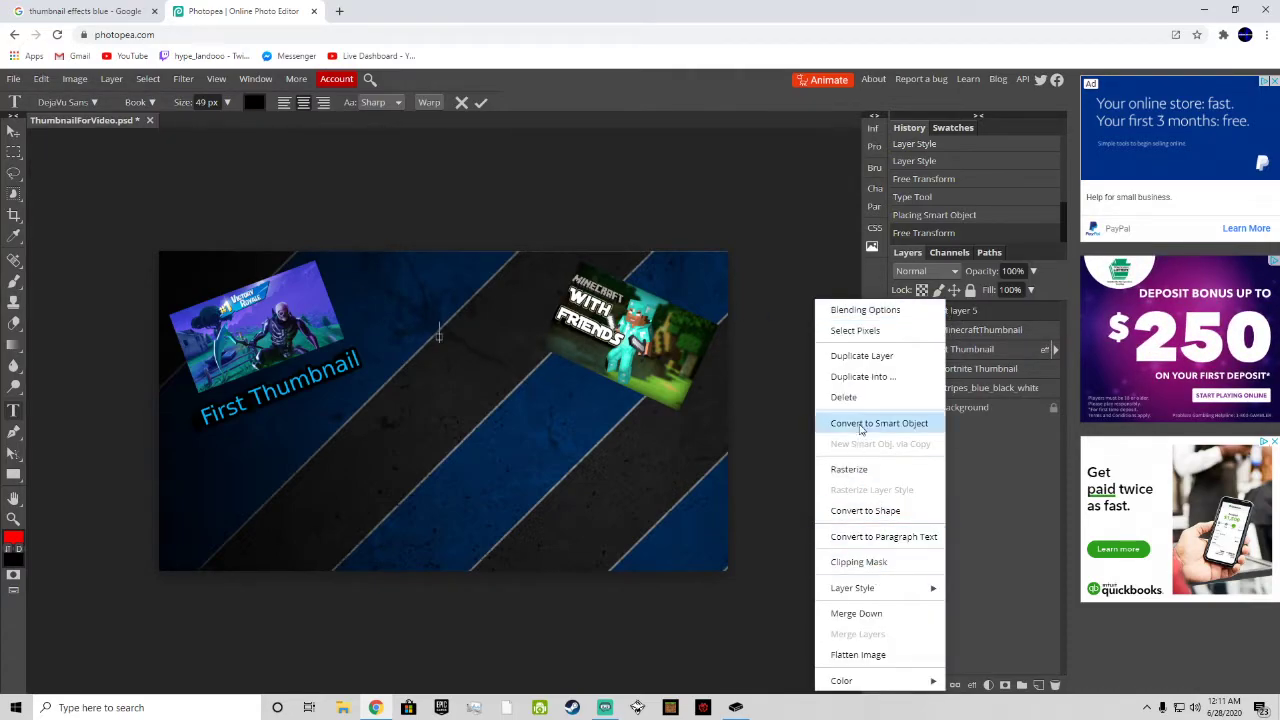
pyautogui.click(845, 397)
# Step: Add a text box over the lower part of the Minecraft image reading "Second Thumbnail"
pyautogui.moveTo(516, 364); pyautogui.dragTo(686, 388)
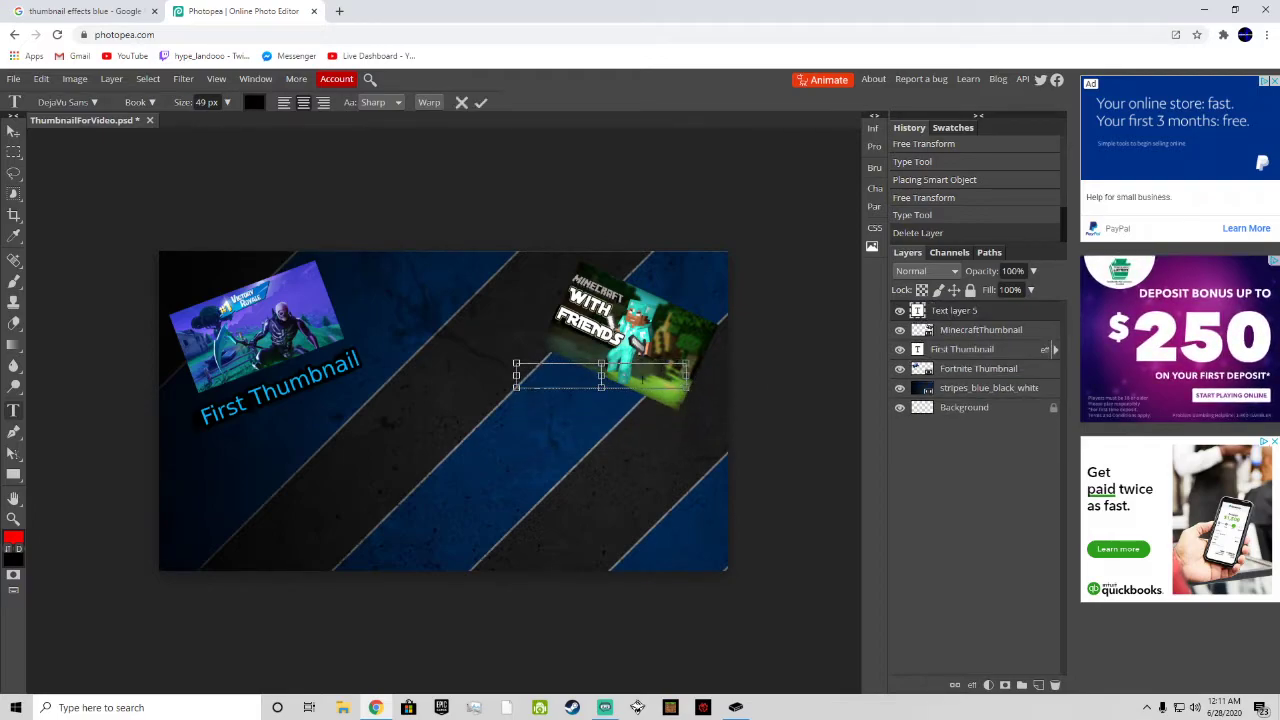
pyautogui.write('Second Thum')
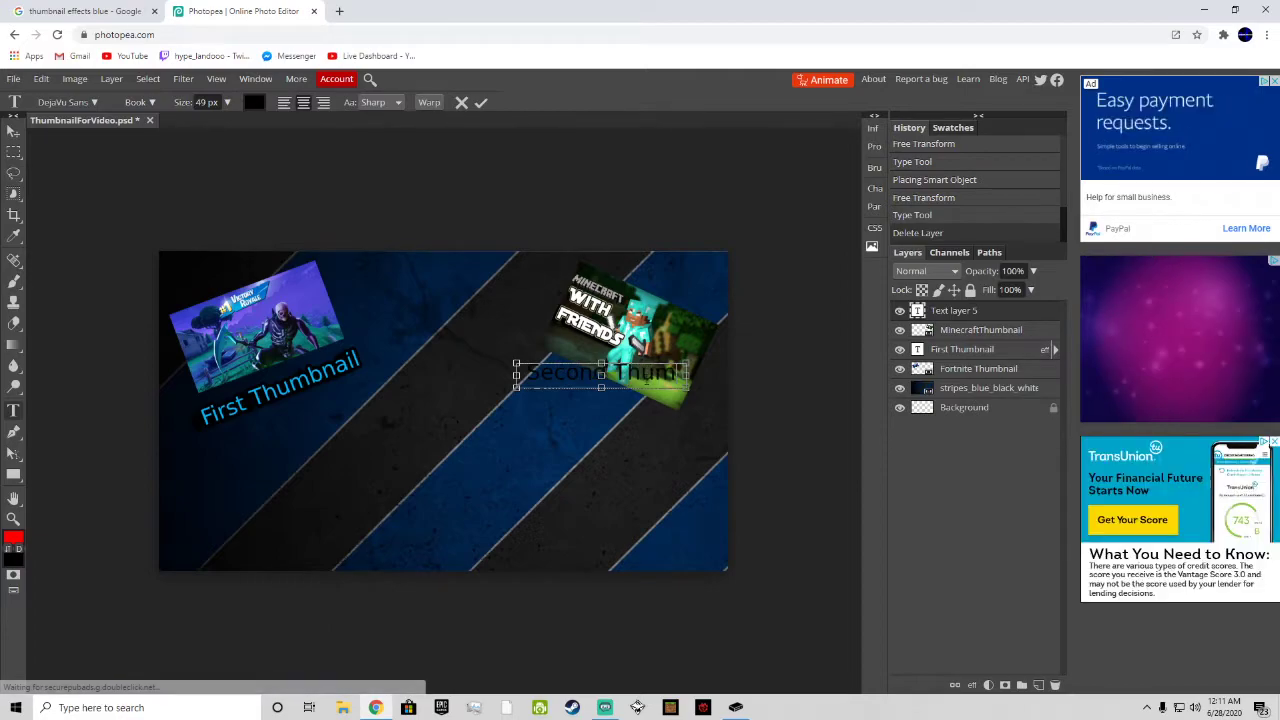
pyautogui.press('BackSpace')
pyautogui.press('BackSpace')
pyautogui.press('BackSpace')
pyautogui.press('BackSpace')
pyautogui.press('BackSpace')
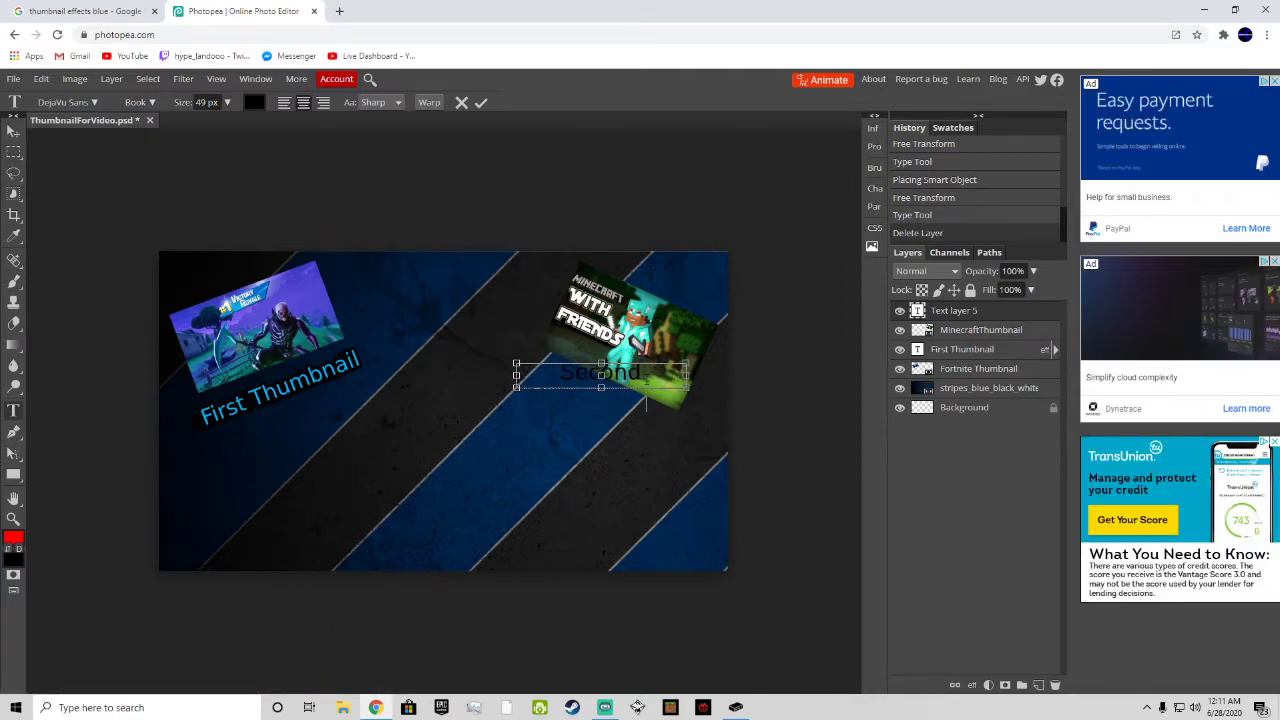
pyautogui.write('Thumbnail')
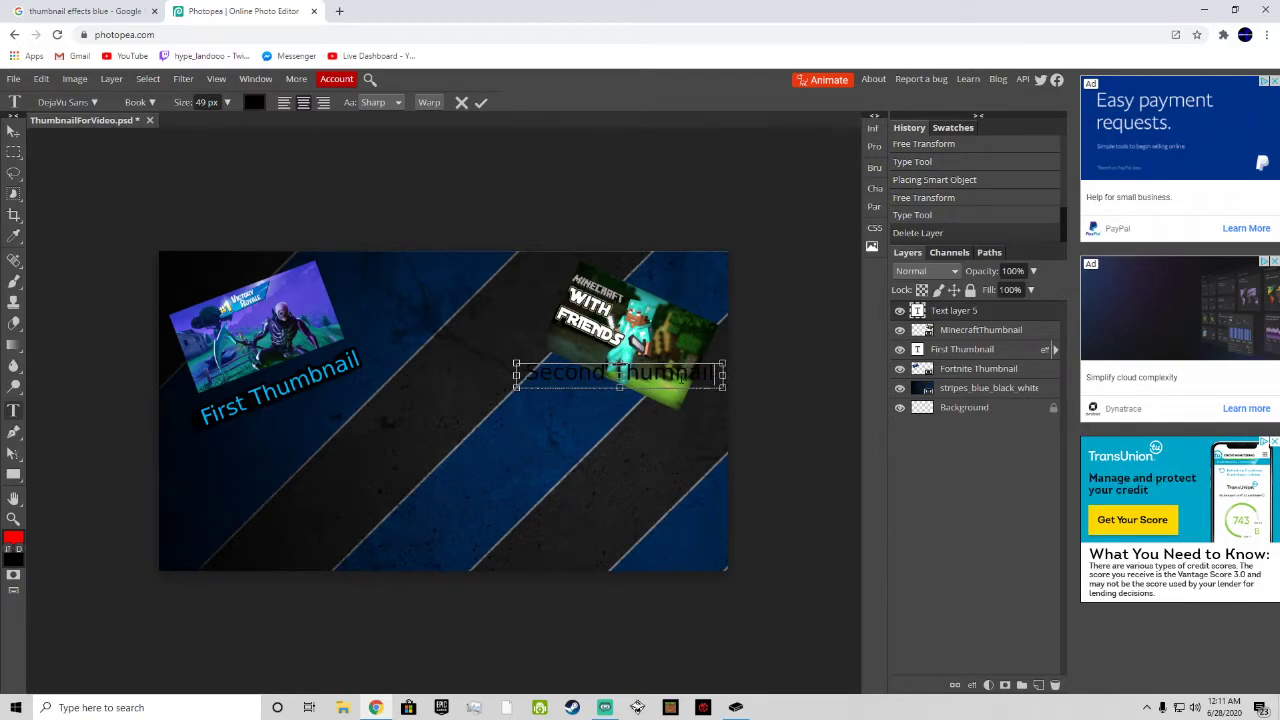
# Step: Apply Stroke, light blue Color Overlay and Drop Shadow effects to the "Second Thumbnail" text
pyautogui.rightClick(940, 316)
pyautogui.click(950, 310)
pyautogui.click(512, 253)
pyautogui.click(513, 320)
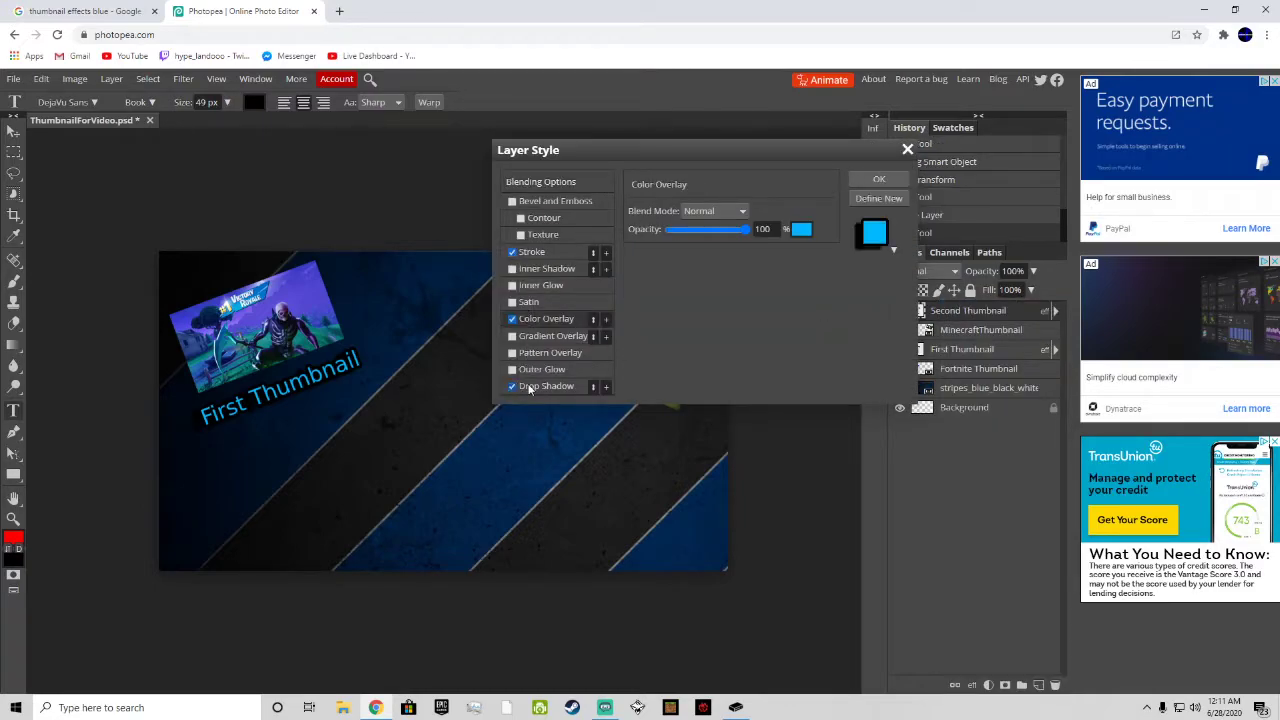
pyautogui.click(513, 387)
pyautogui.click(892, 248)
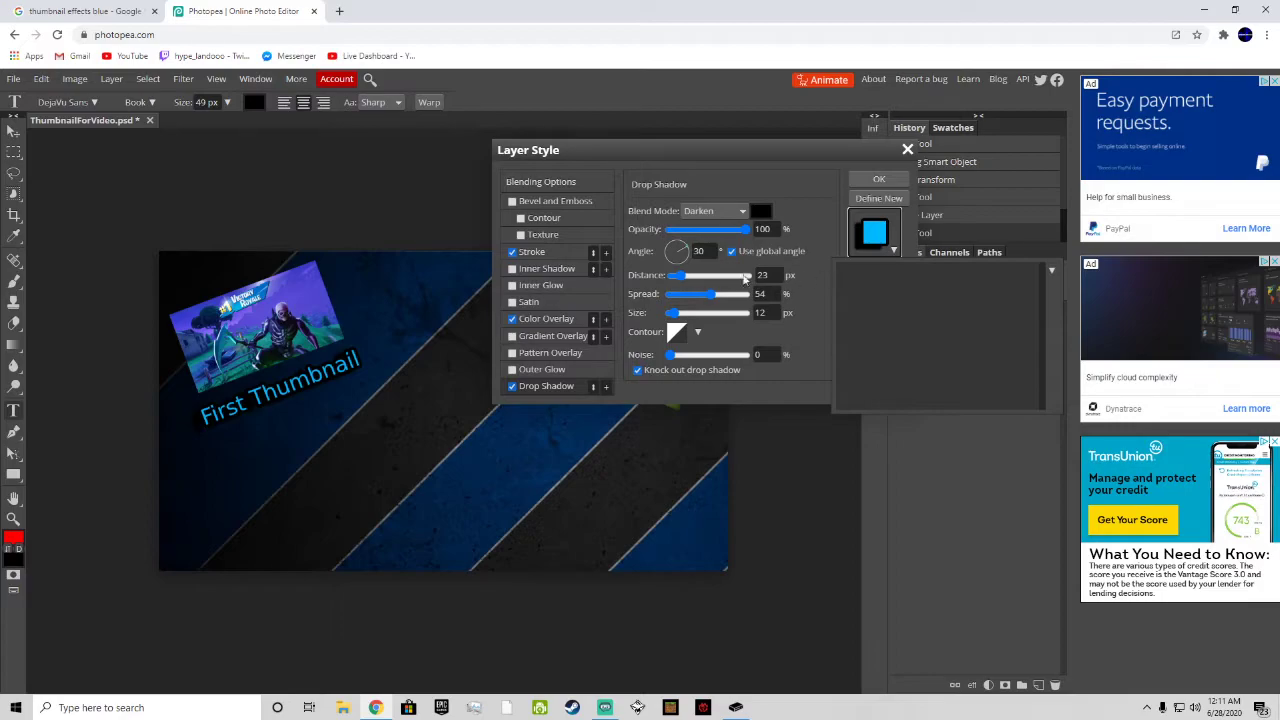
pyautogui.click(547, 318)
pyautogui.click(894, 250)
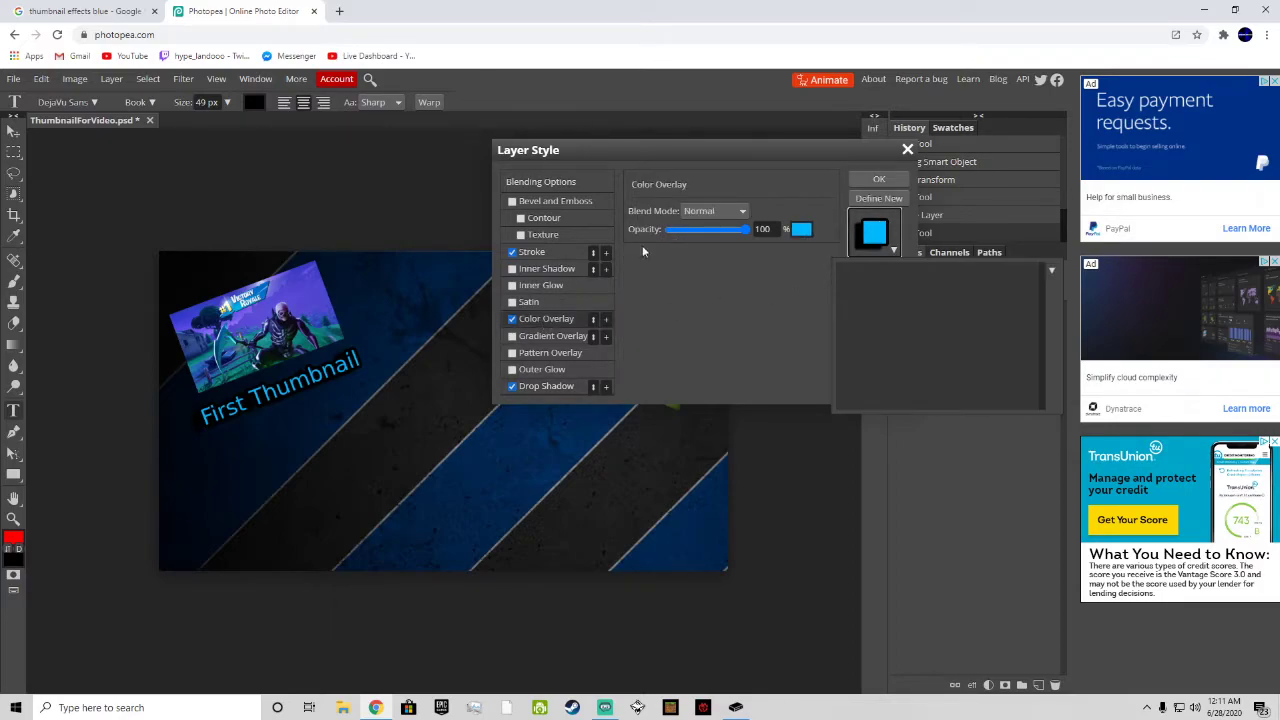
pyautogui.click(543, 256)
pyautogui.click(878, 180)
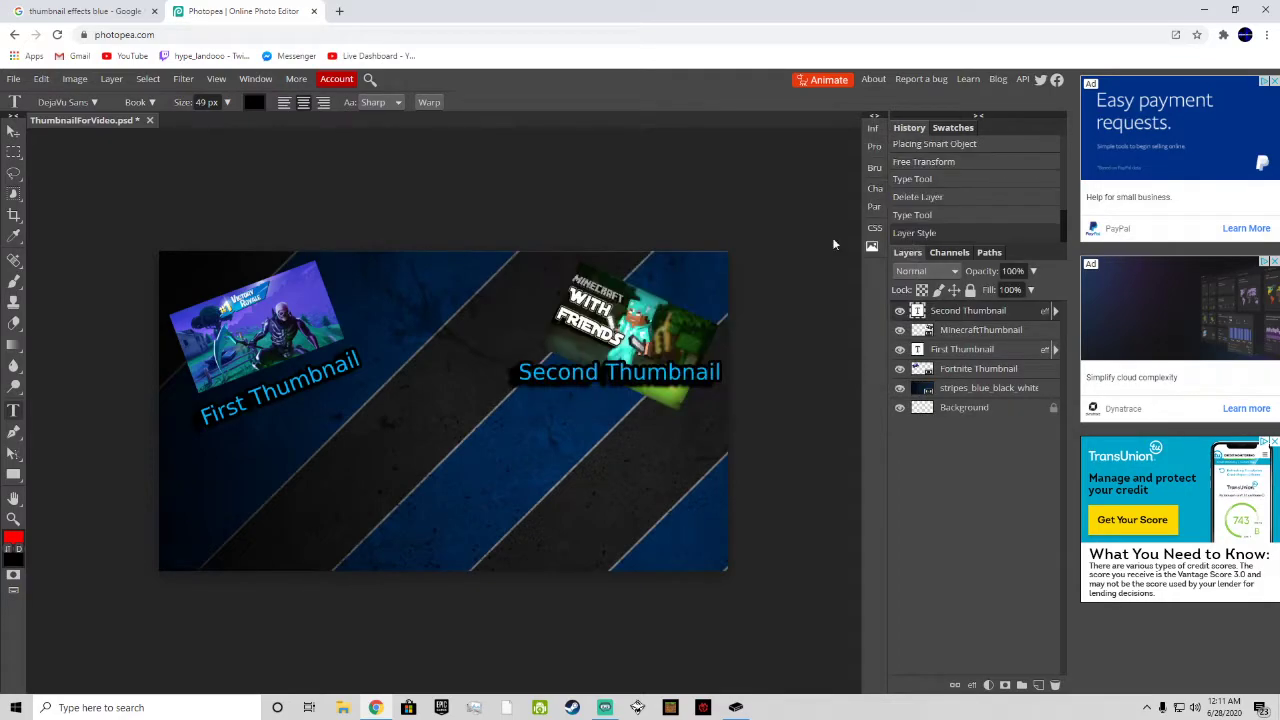
# Step: Rotate the "Second Thumbnail" text to about 26.5°, narrow it to about 83% width, and fit it beneath the Minecraft image
pyautogui.rightClick(965, 312)
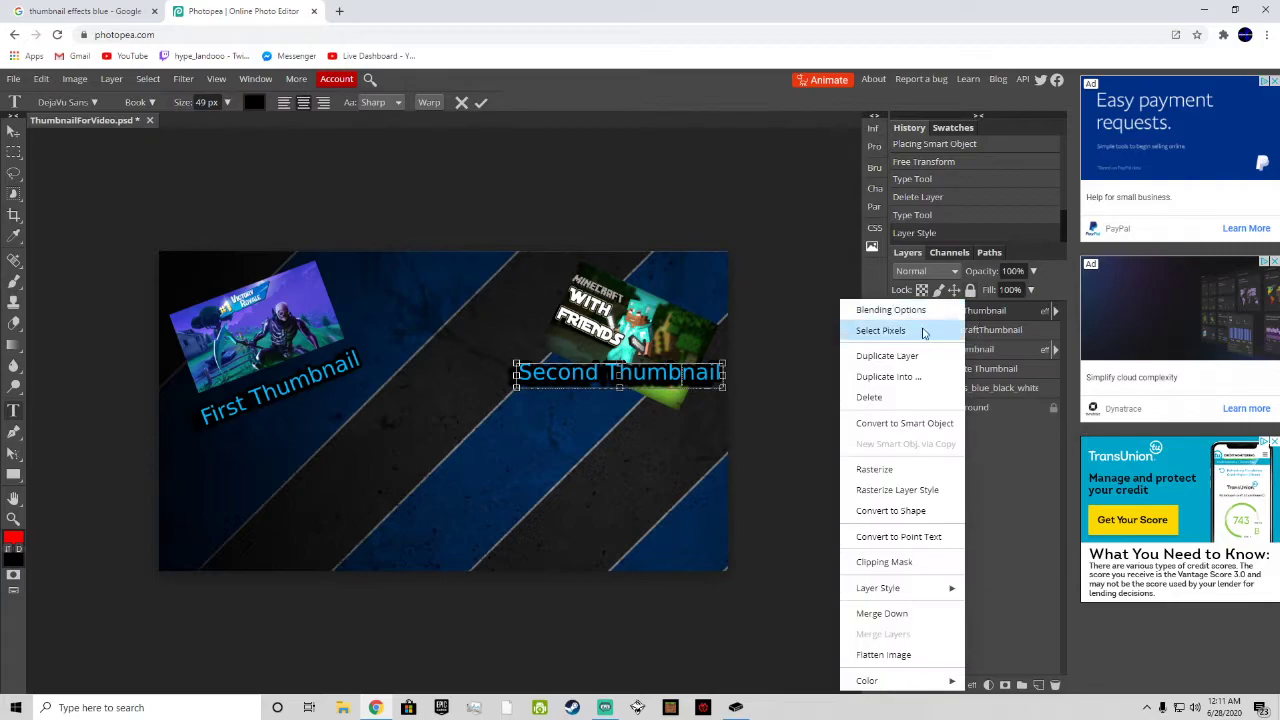
pyautogui.click(41, 80)
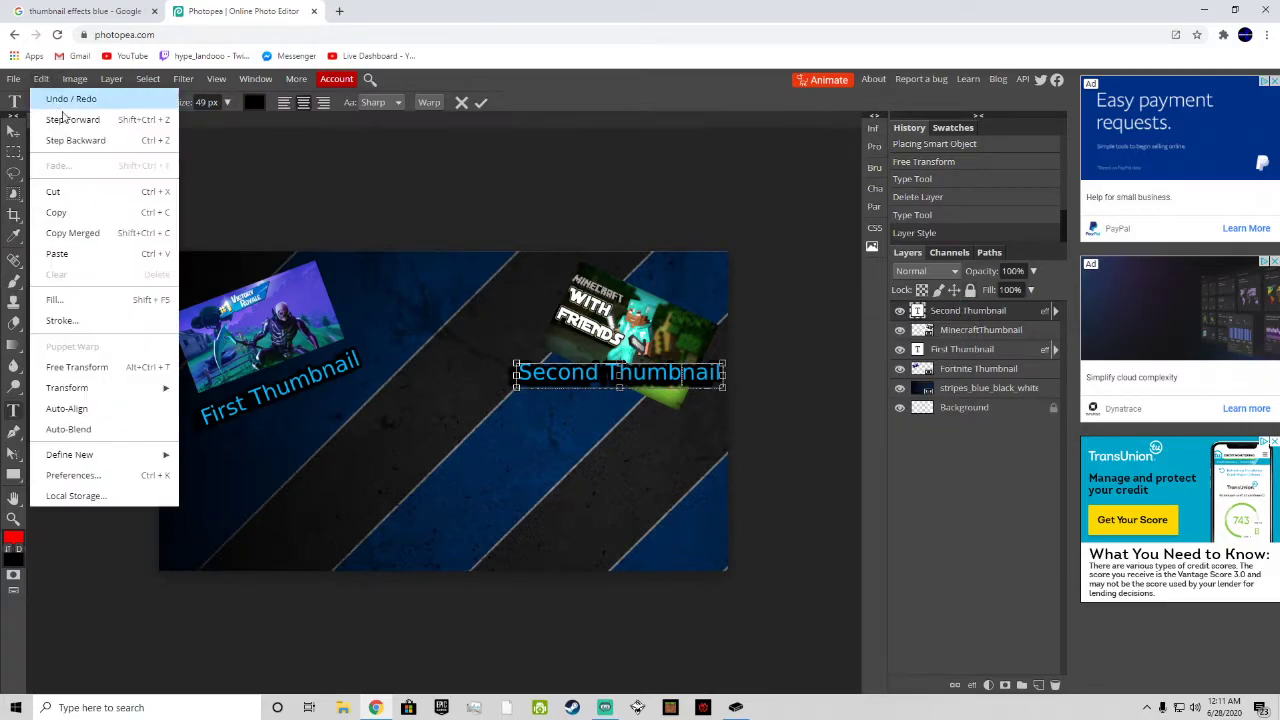
pyautogui.click(77, 367)
pyautogui.moveTo(700, 378); pyautogui.dragTo(646, 415)
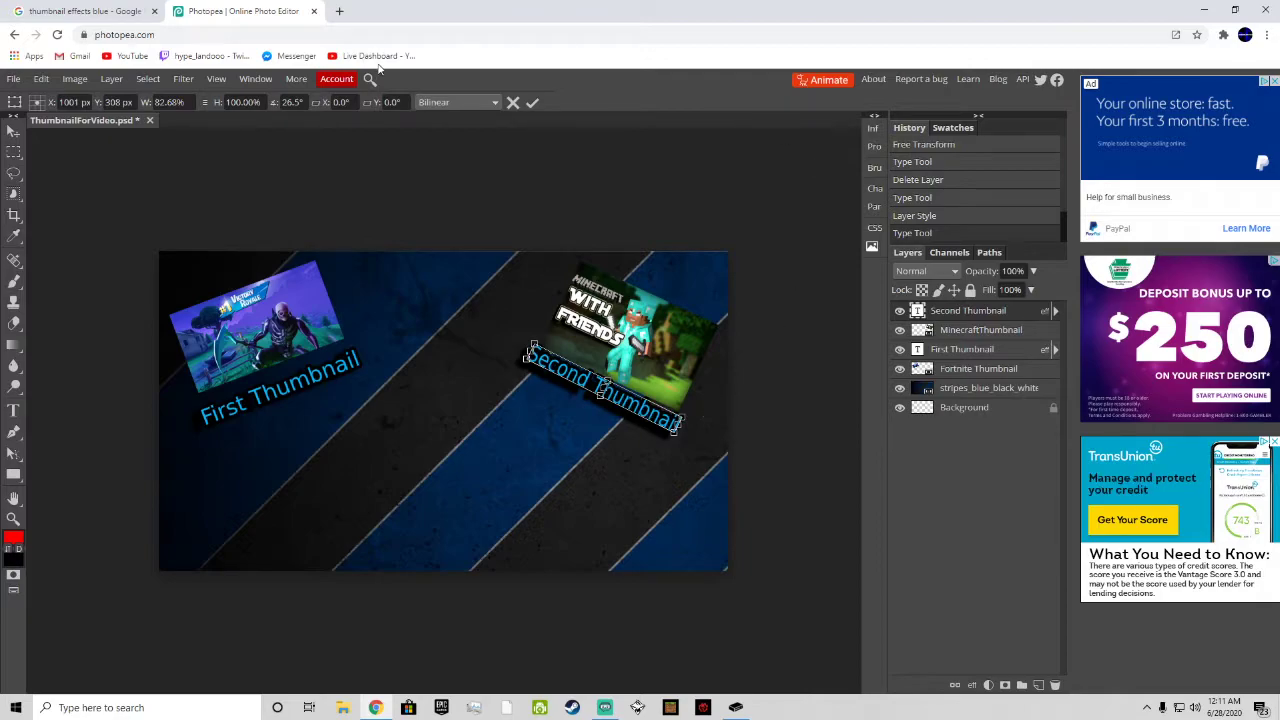
pyautogui.click(531, 104)
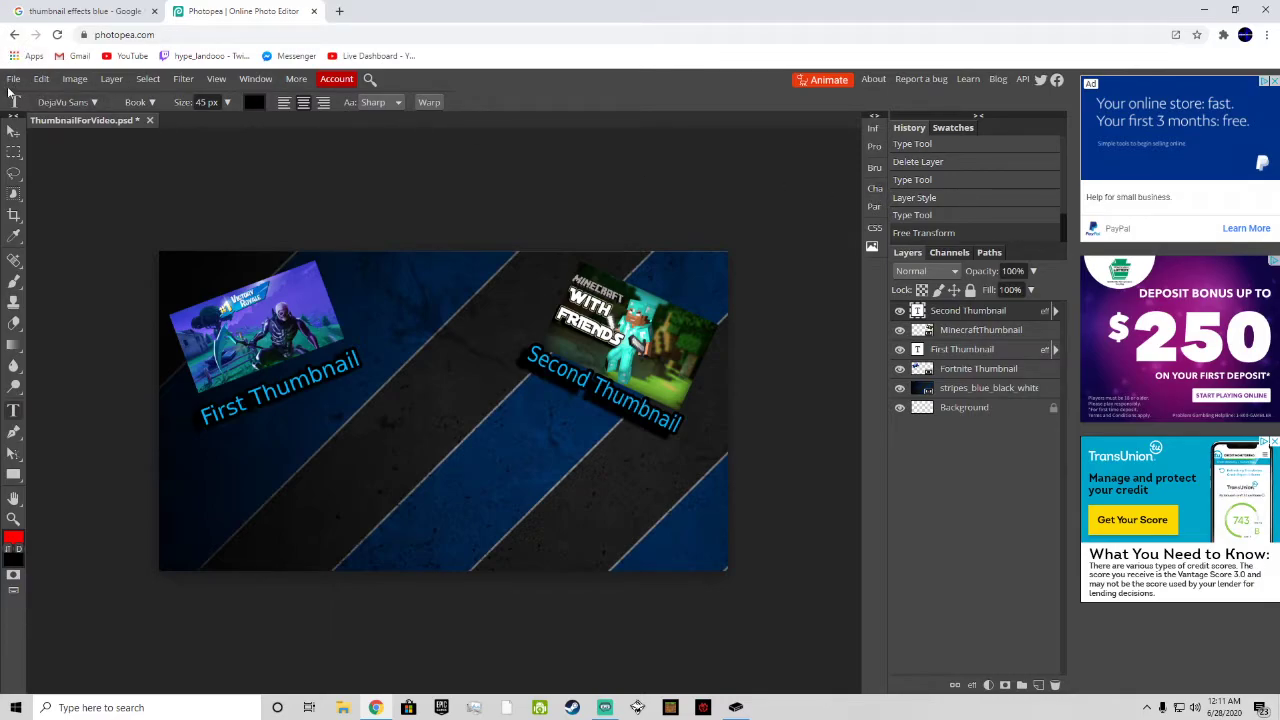
# Step: Create a wide text box across the lower part of the canvas with a font size of 150 px
pyautogui.moveTo(213, 414); pyautogui.dragTo(317, 451)
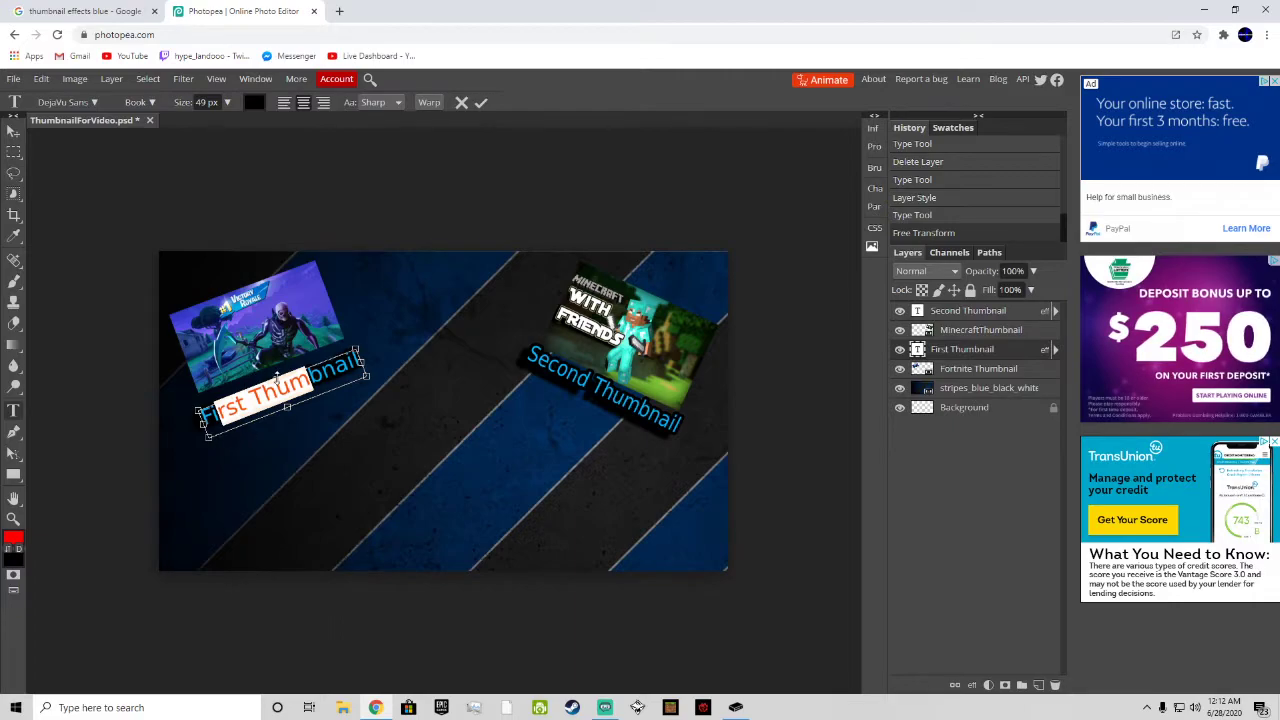
pyautogui.click(462, 133)
pyautogui.moveTo(265, 427); pyautogui.dragTo(660, 530)
pyautogui.click(208, 102)
pyautogui.click(227, 103)
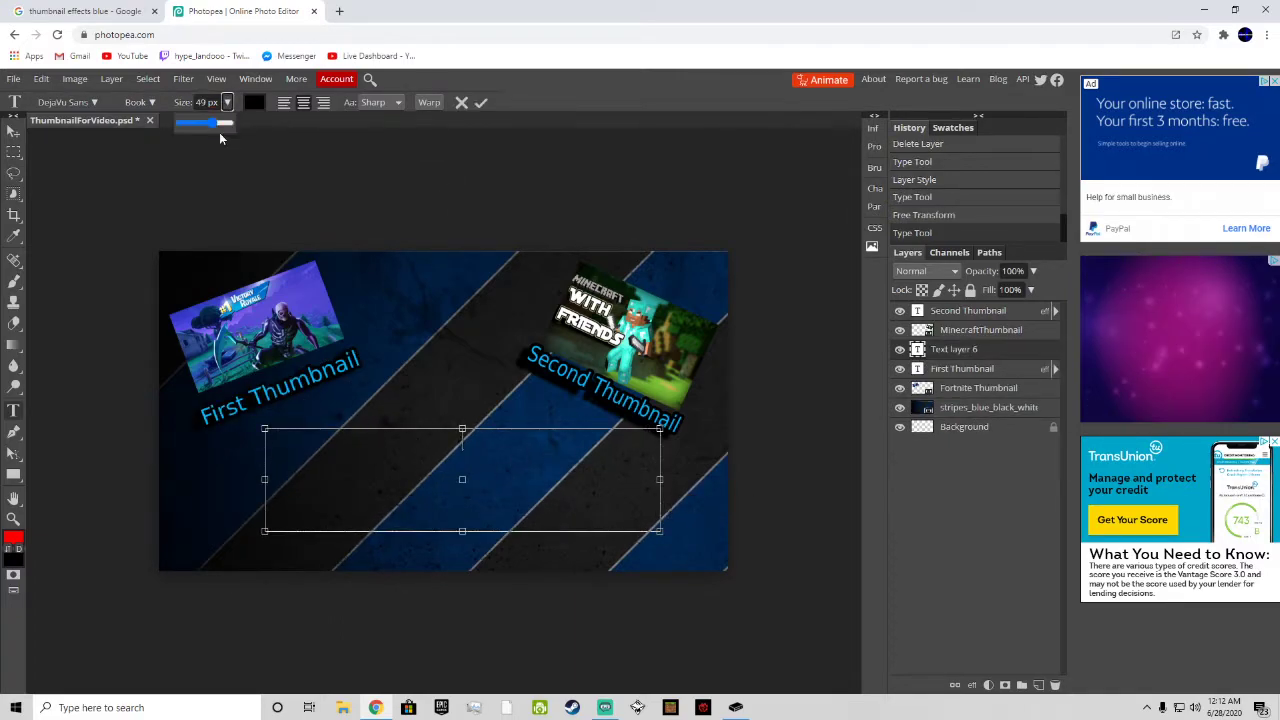
pyautogui.moveTo(214, 125); pyautogui.dragTo(244, 129)
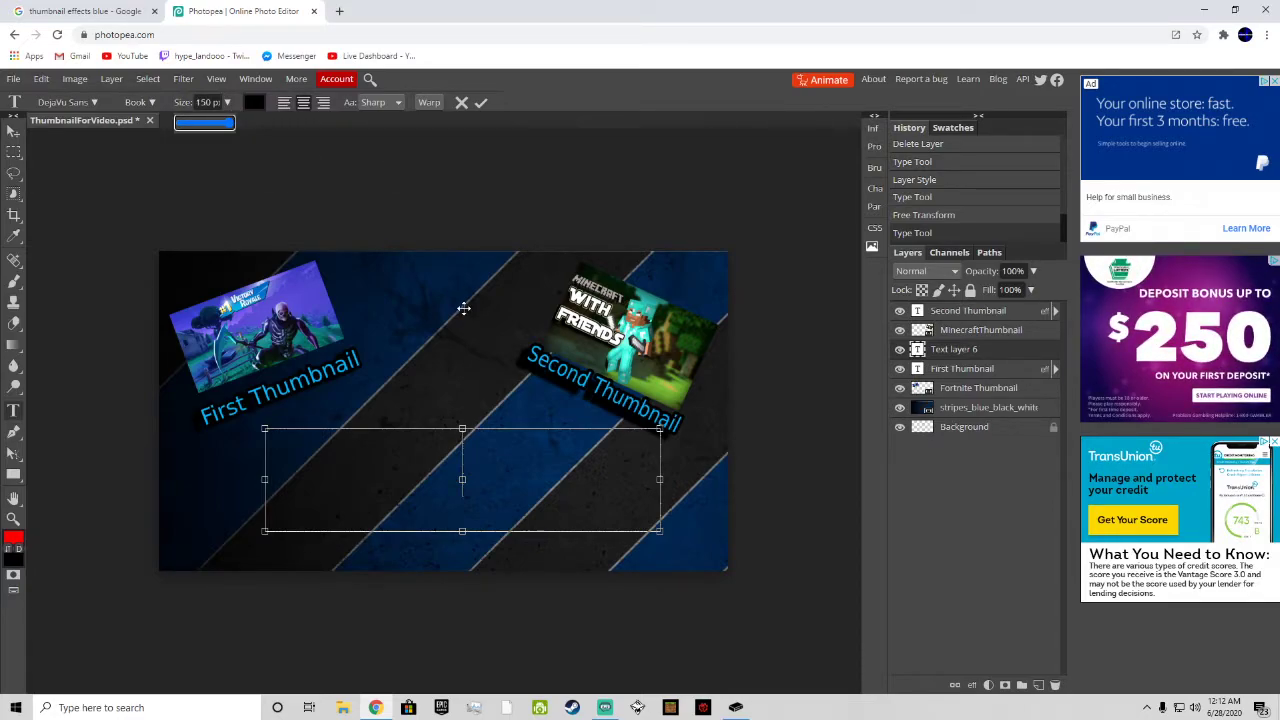
pyautogui.click(498, 472)
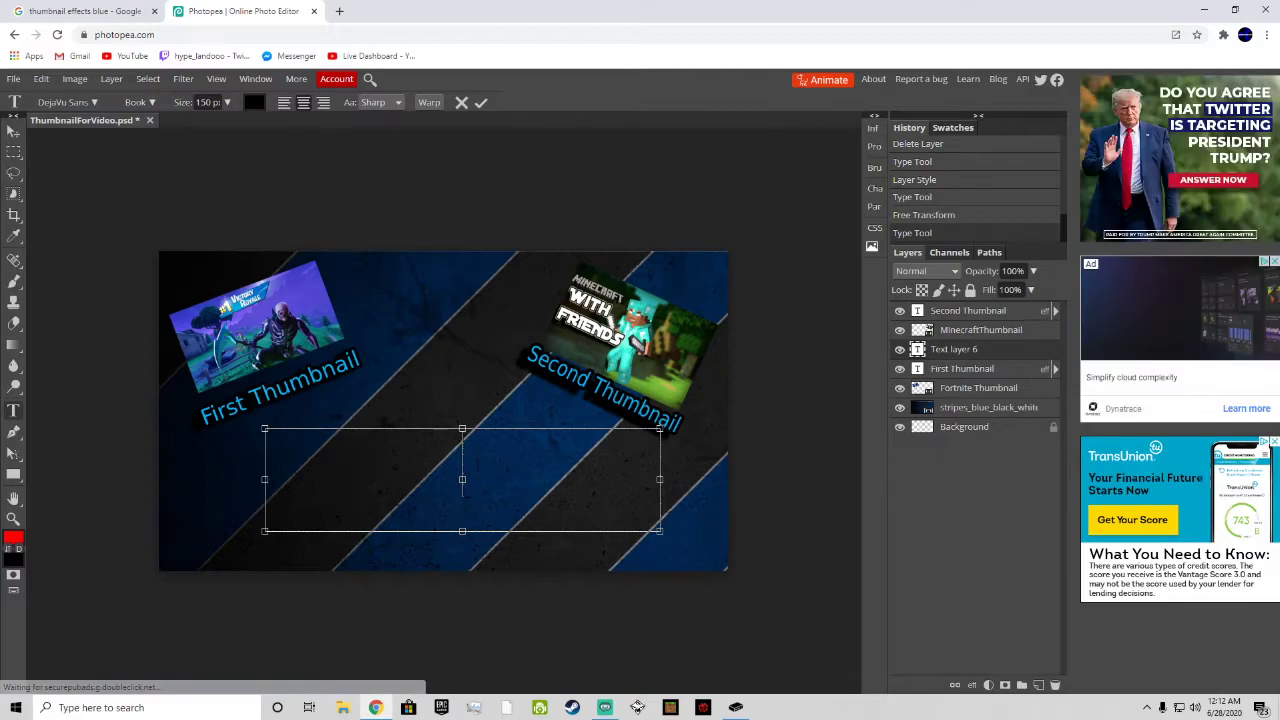
# Step: Enter a main title beginning "How to Make" in the large text box
pyautogui.write('How to ma')
pyautogui.press('BackSpace')
pyautogui.press('BackSpace')
pyautogui.press('BackSpace')
pyautogui.write('ma')
pyautogui.press('BackSpace')
pyautogui.press('BackSpace')
pyautogui.press('BackSpace')
pyautogui.press('BackSpace')
pyautogui.write('o a')
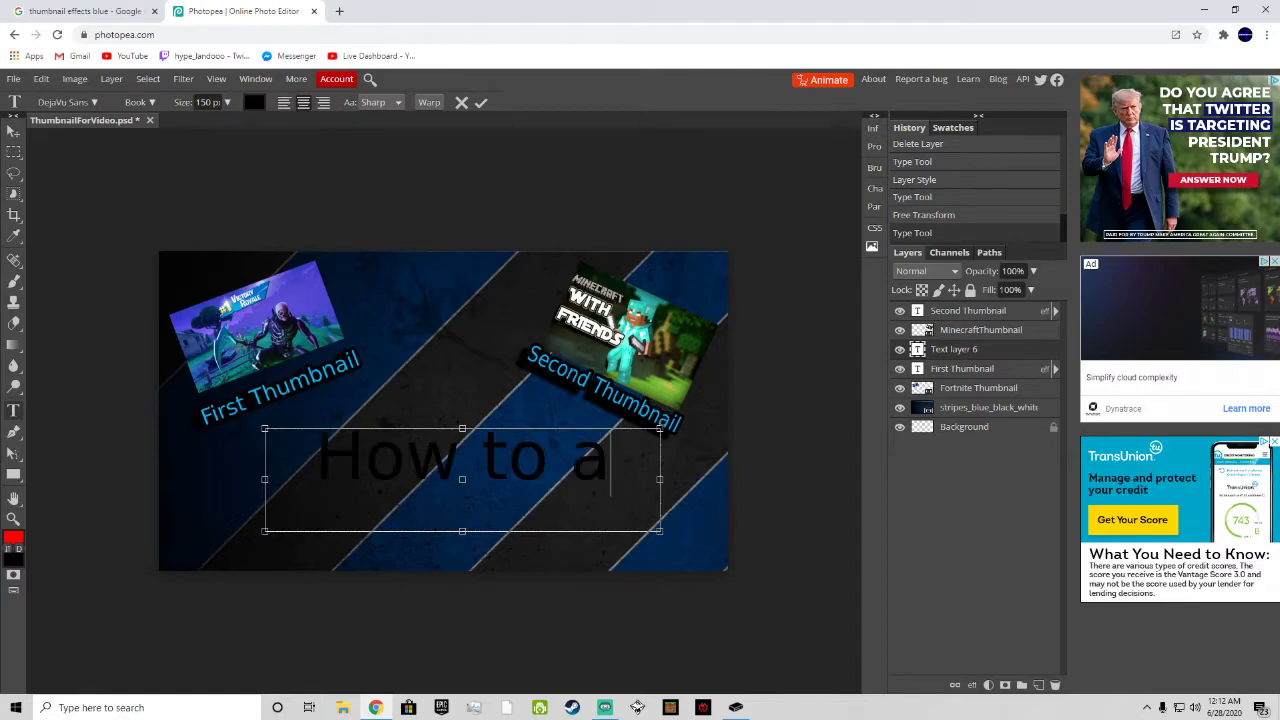
pyautogui.press('BackSpace')
pyautogui.write('M')
pyautogui.press('BackSpace')
pyautogui.press('BackSpace')
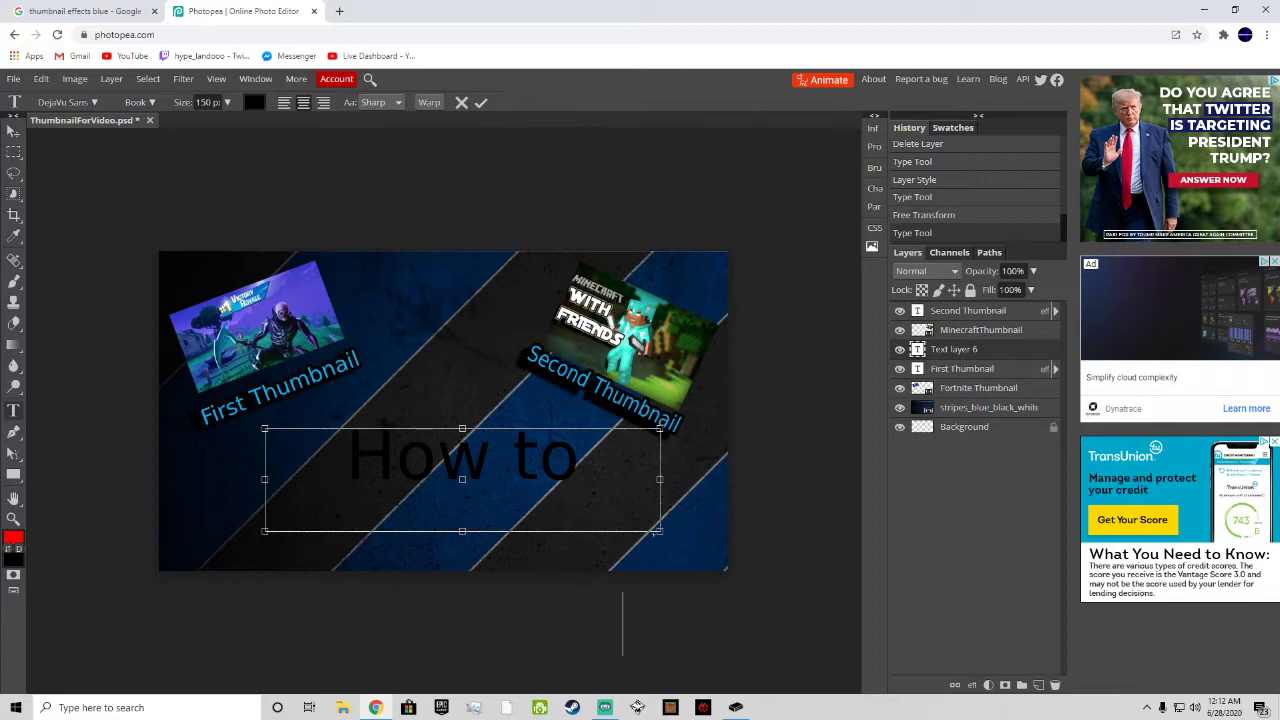
# Step: Widen the main title's text box beyond both canvas sides and capitalize the "T" of the word after "Make"
pyautogui.moveTo(669, 472); pyautogui.dragTo(907, 469)
pyautogui.moveTo(264, 479); pyautogui.dragTo(14, 479)
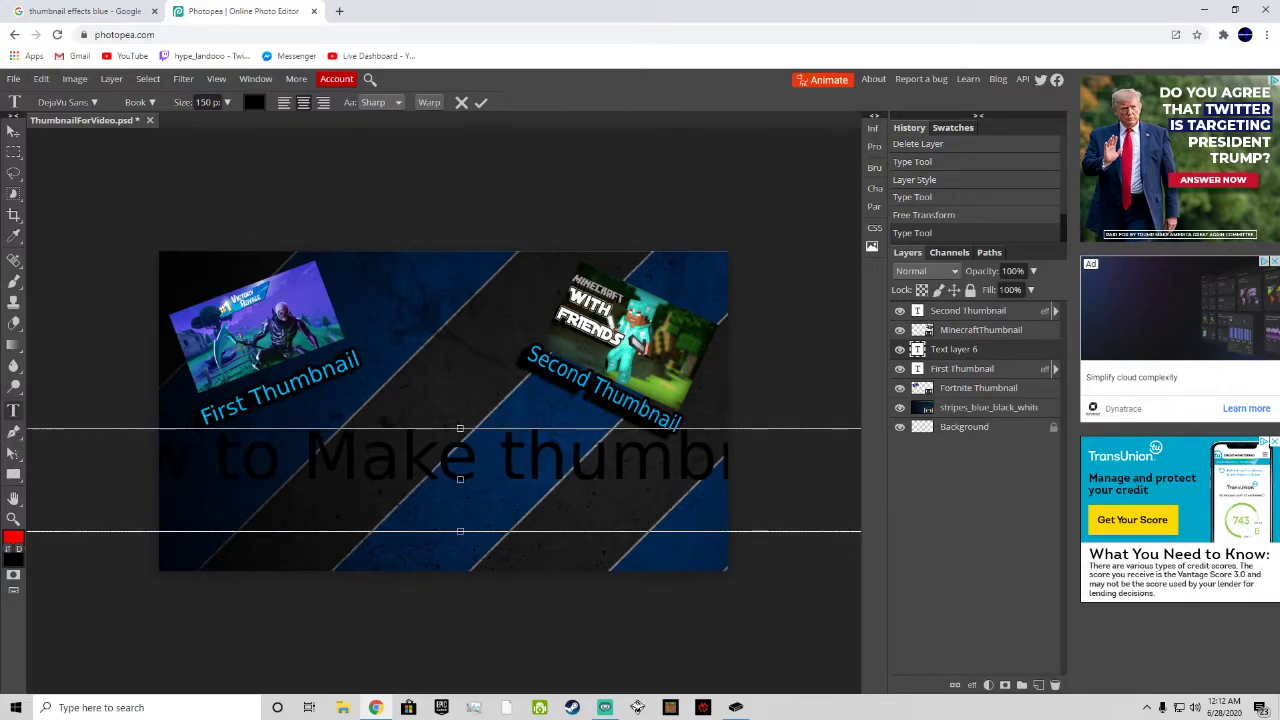
pyautogui.press('BackSpace')
pyautogui.write('T')
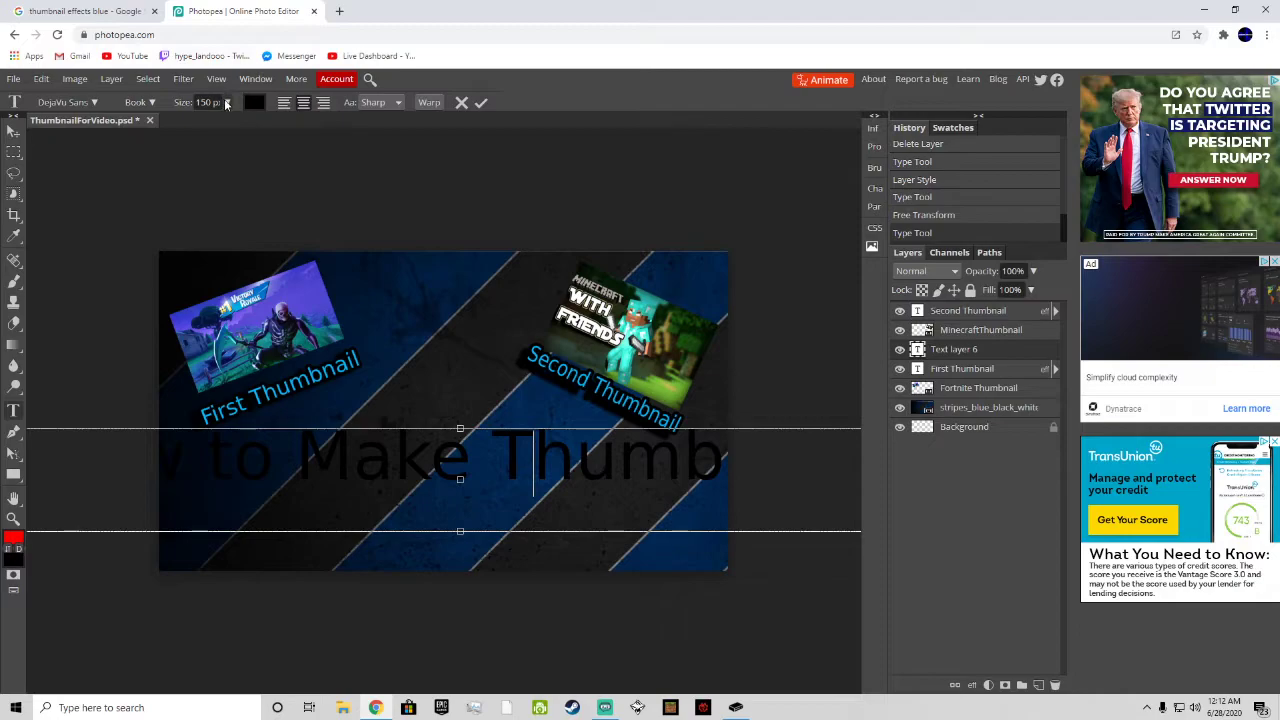
# Step: Reduce the font size of all the main title text to 98 px
pyautogui.hotkey('ctrl', 'a')
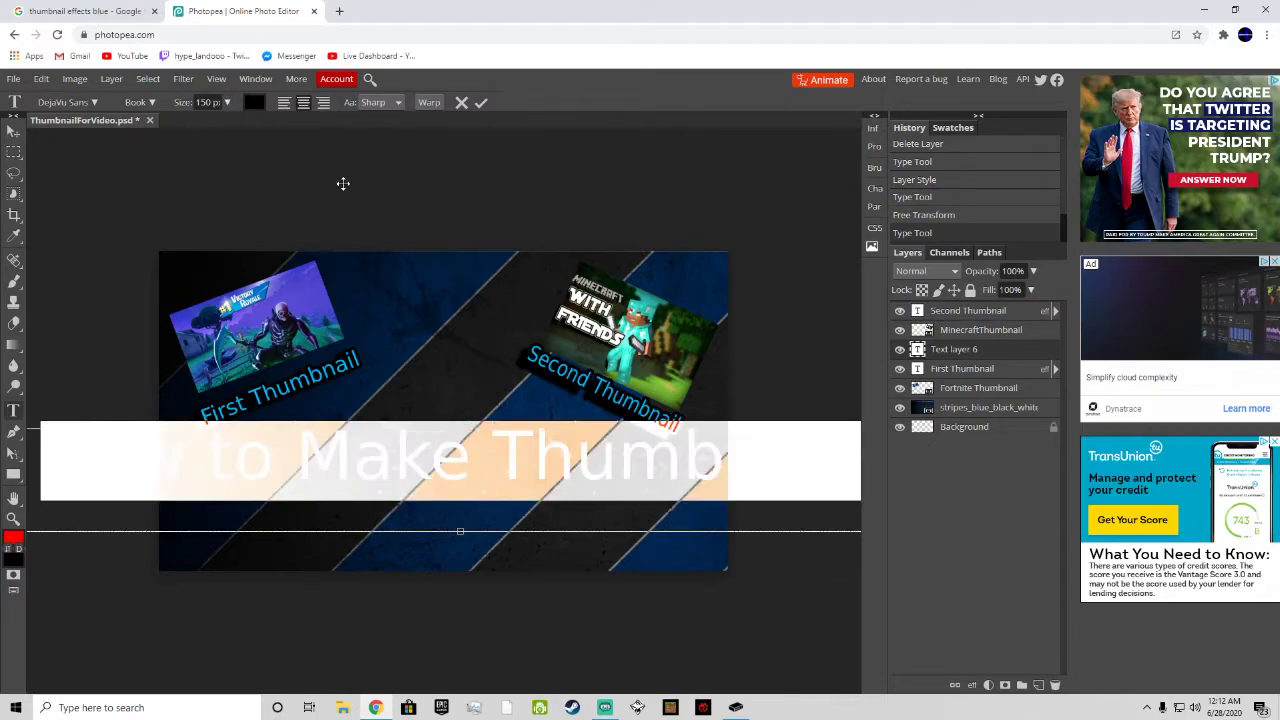
pyautogui.click(227, 102)
pyautogui.moveTo(223, 124); pyautogui.dragTo(222, 130)
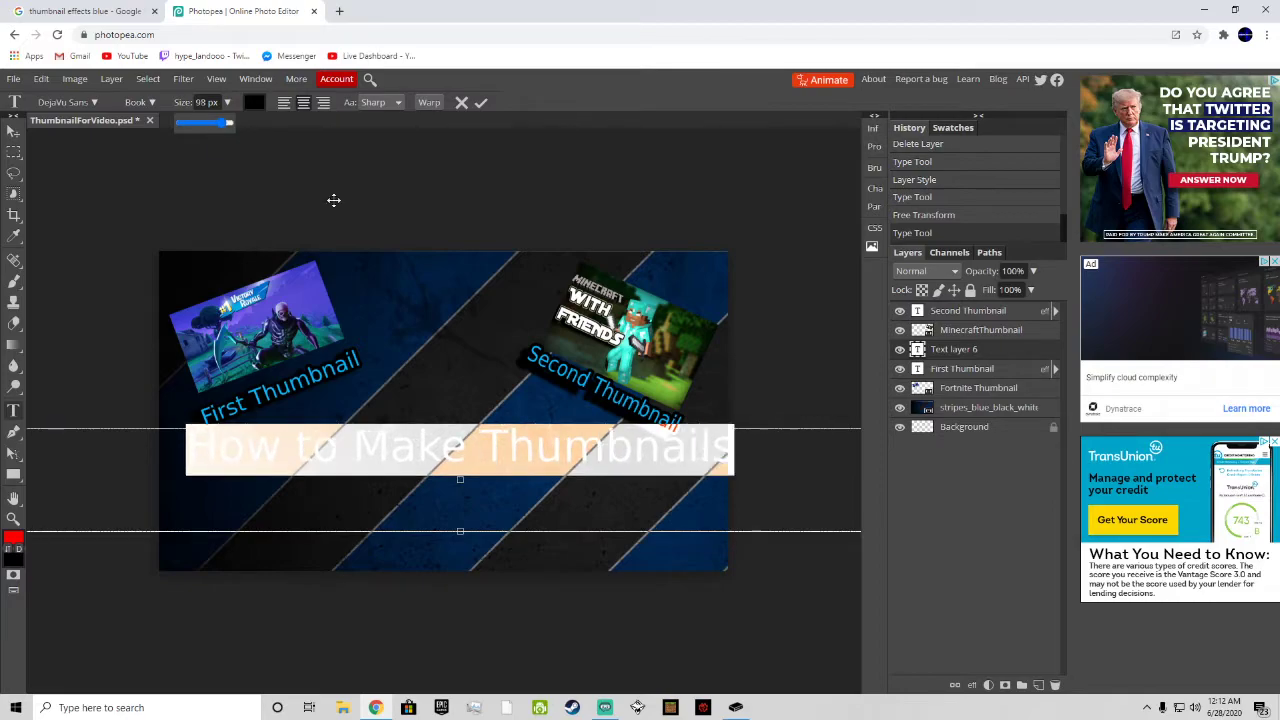
# Step: Move the main title down and slightly left with Free Transform so it sits inside the canvas below both captions
pyautogui.click(42, 79)
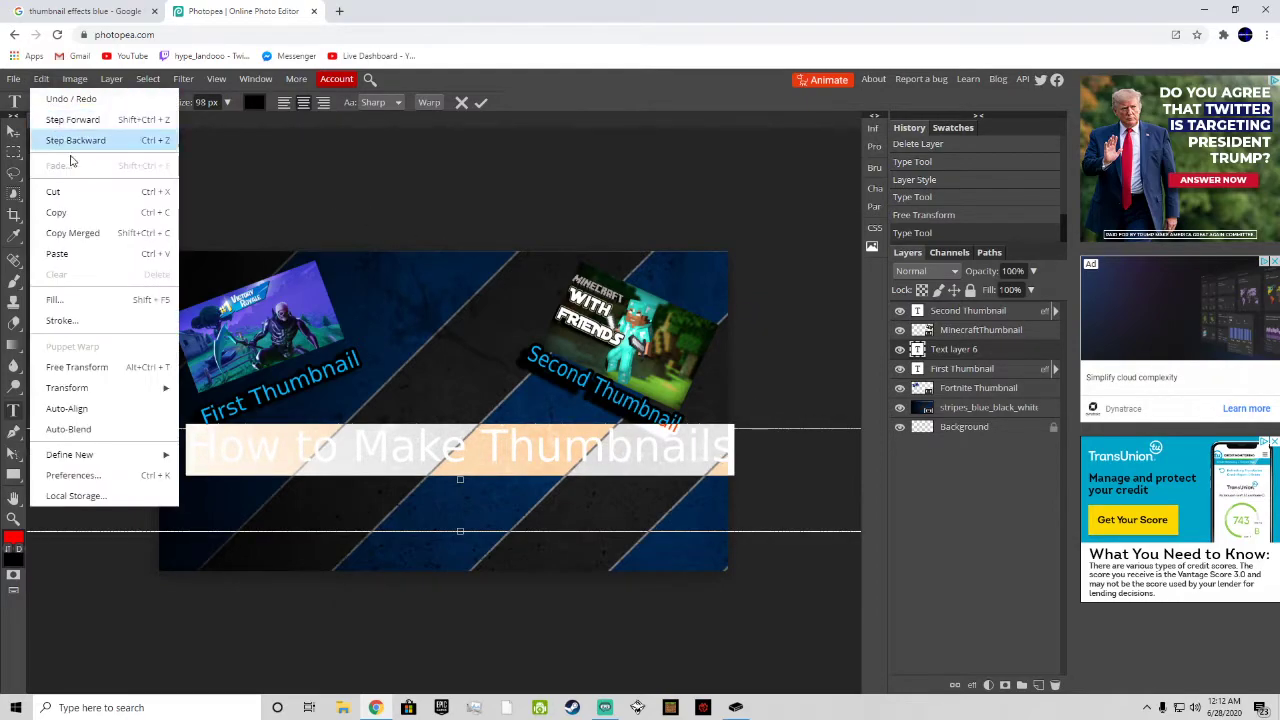
pyautogui.click(100, 368)
pyautogui.moveTo(547, 462); pyautogui.dragTo(611, 471)
pyautogui.press('Return')
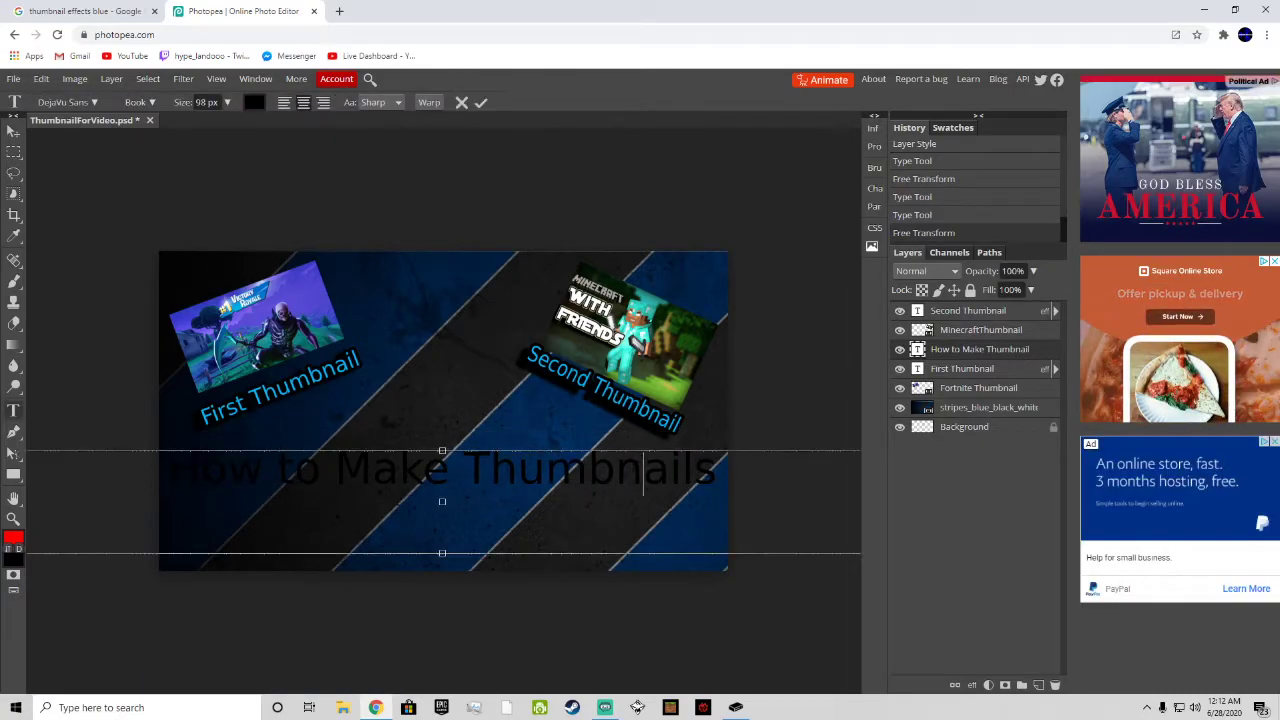
# Step: Check which layer effects are enabled on the "Second Thumbnail" caption
pyautogui.click(936, 312)
pyautogui.rightClick(937, 316)
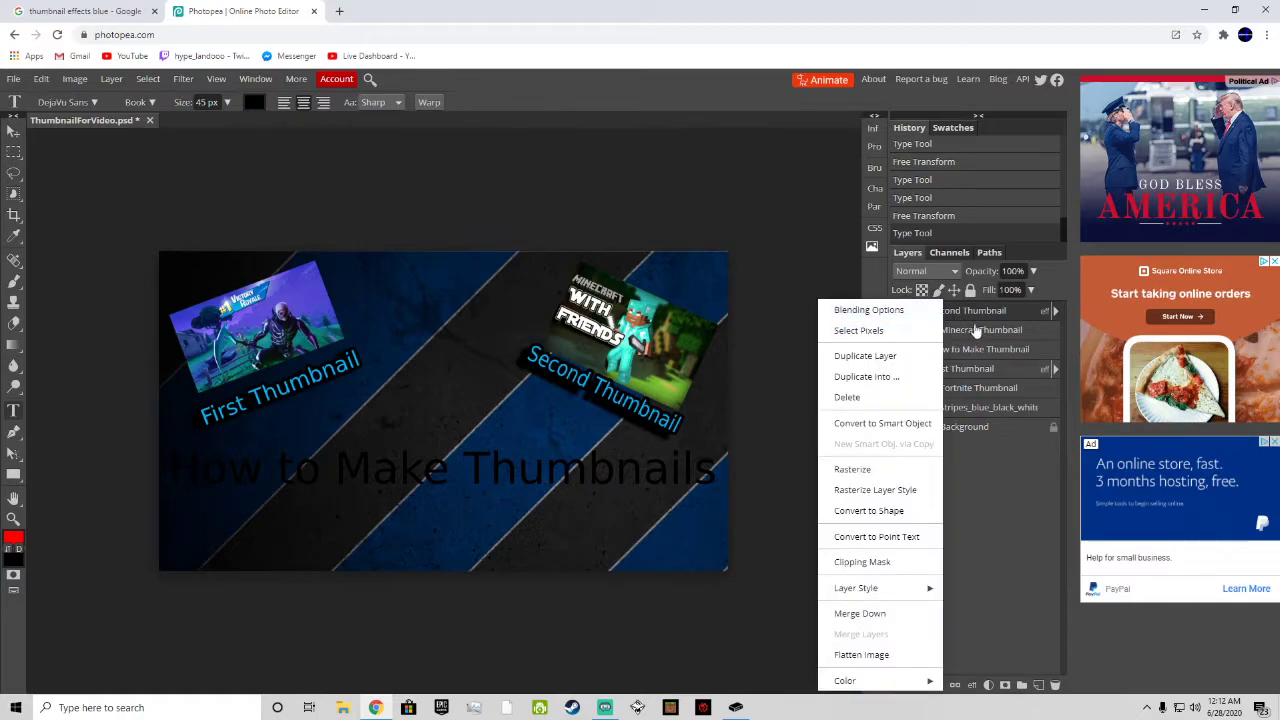
pyautogui.click(868, 310)
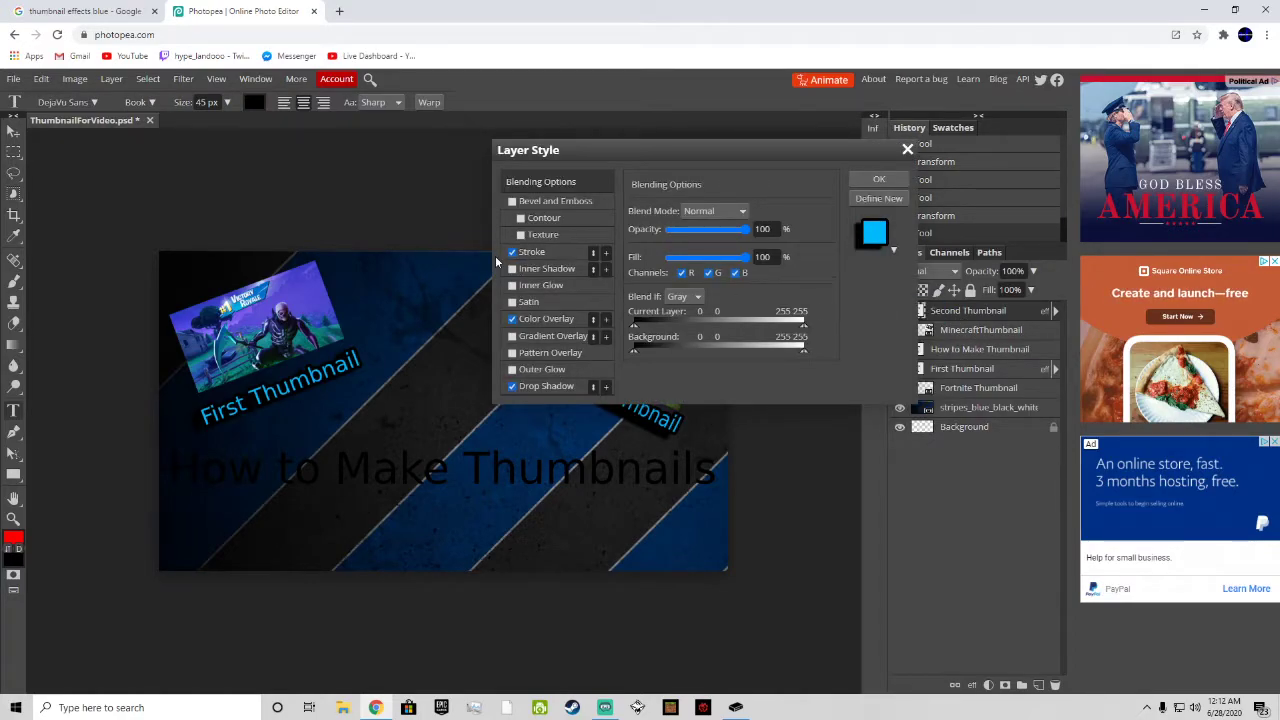
pyautogui.click(907, 150)
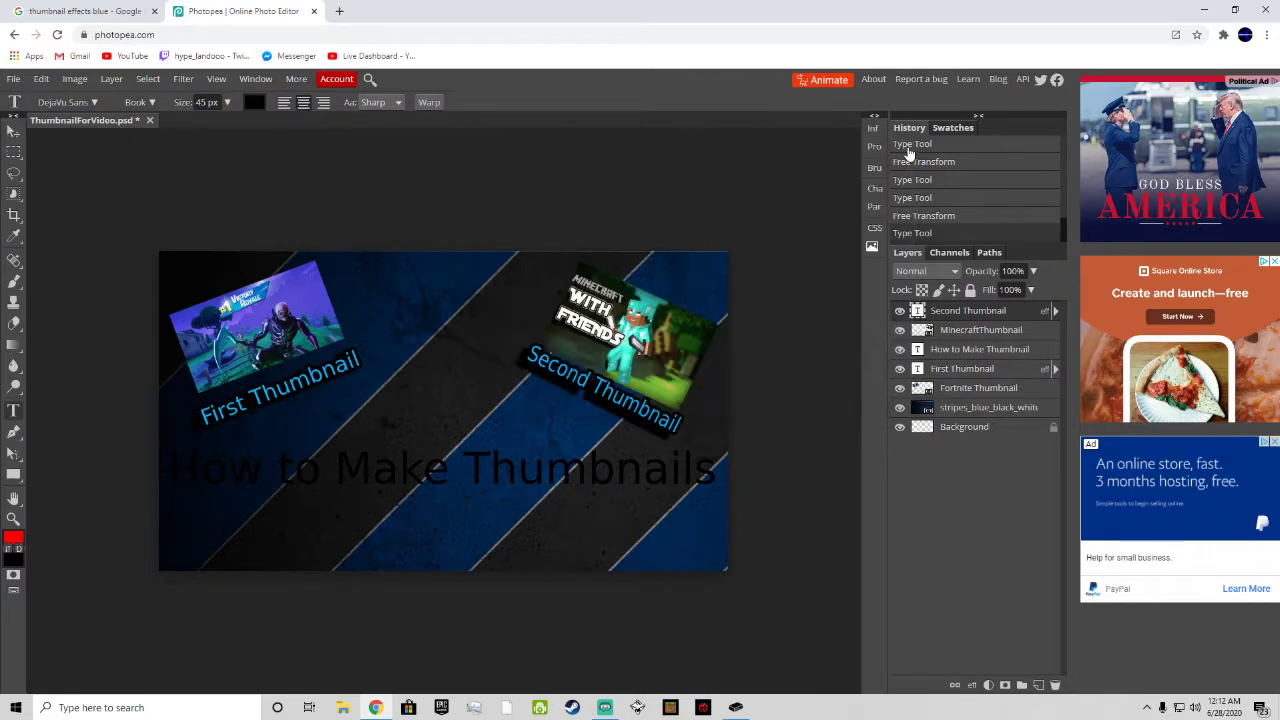
pyautogui.click(615, 472)
pyautogui.rightClick(970, 350)
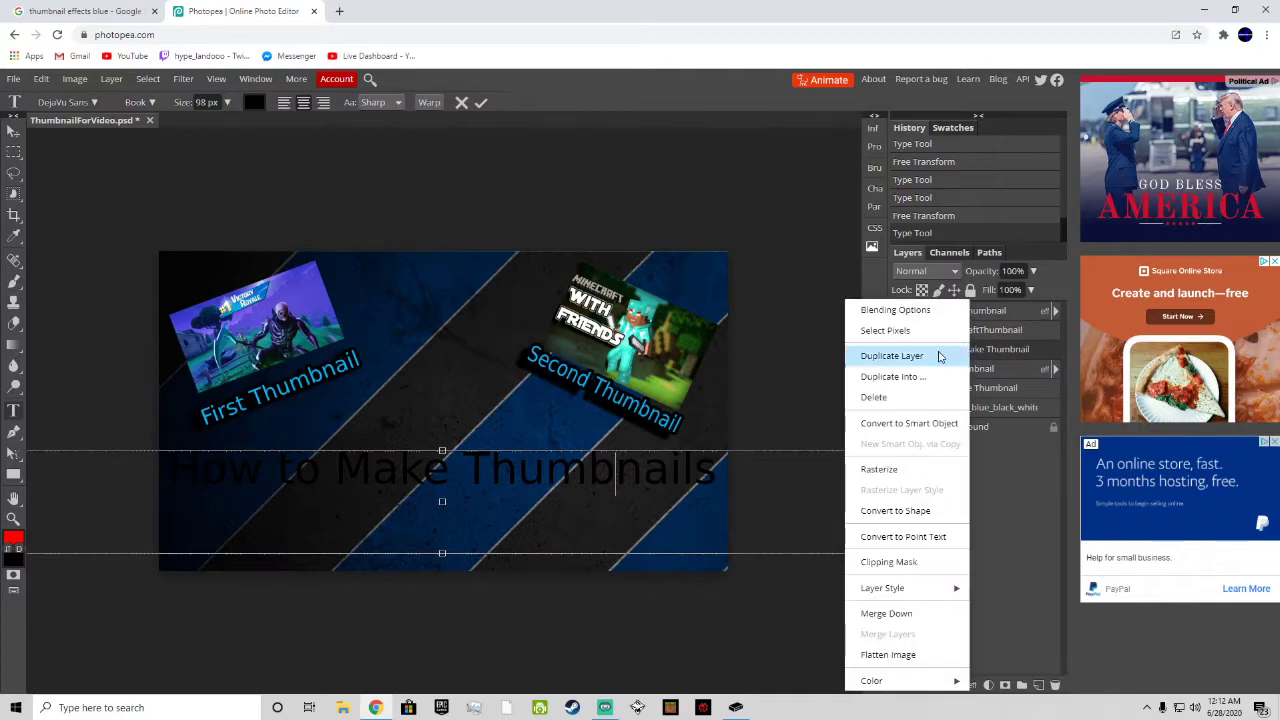
pyautogui.click(920, 356)
pyautogui.rightClick(958, 372)
pyautogui.click(922, 398)
pyautogui.rightClick(958, 372)
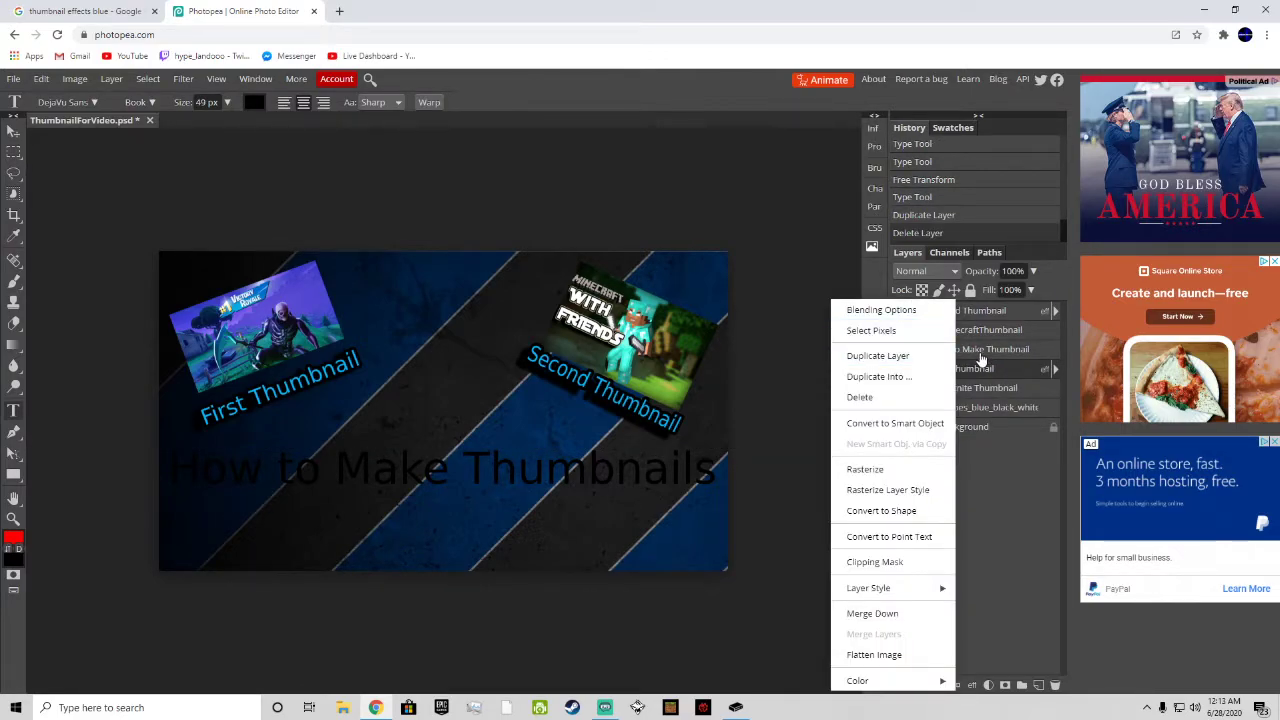
# Step: Enable Stroke, Color Overlay and Drop Shadow in the layer style of the "How to Make Thumbnails" title
pyautogui.rightClick(978, 366)
pyautogui.click(920, 312)
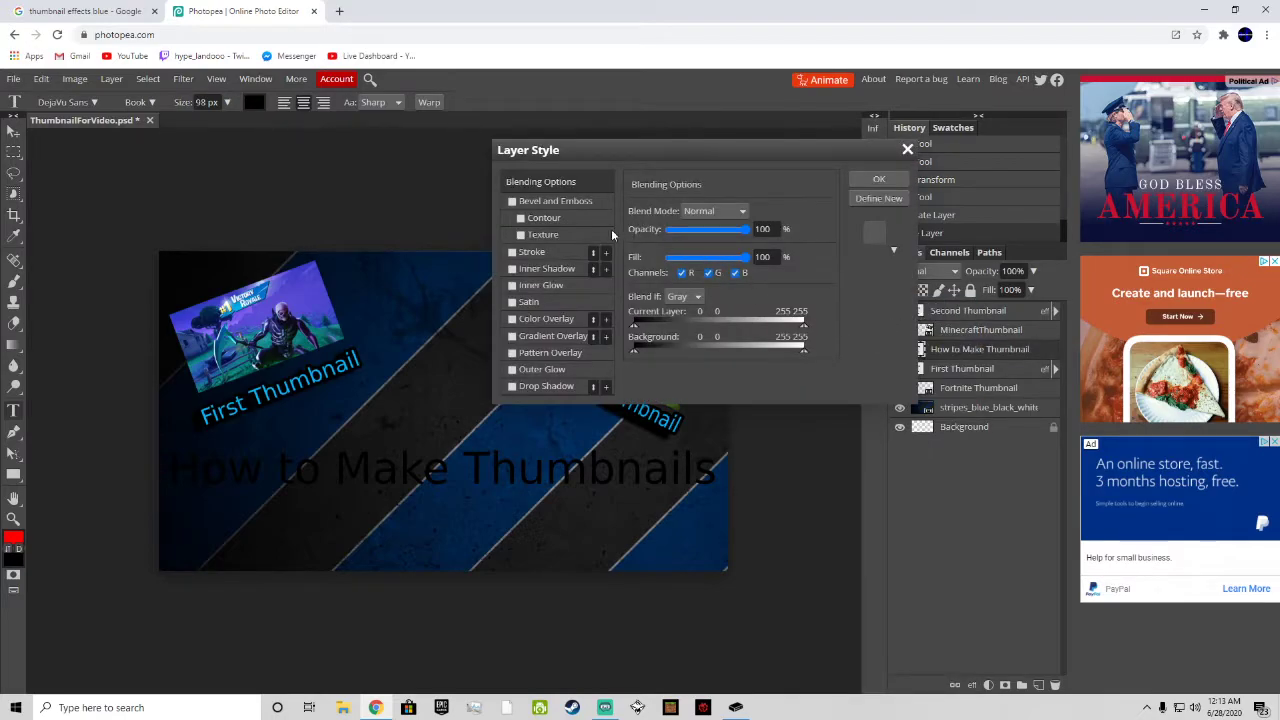
pyautogui.click(511, 252)
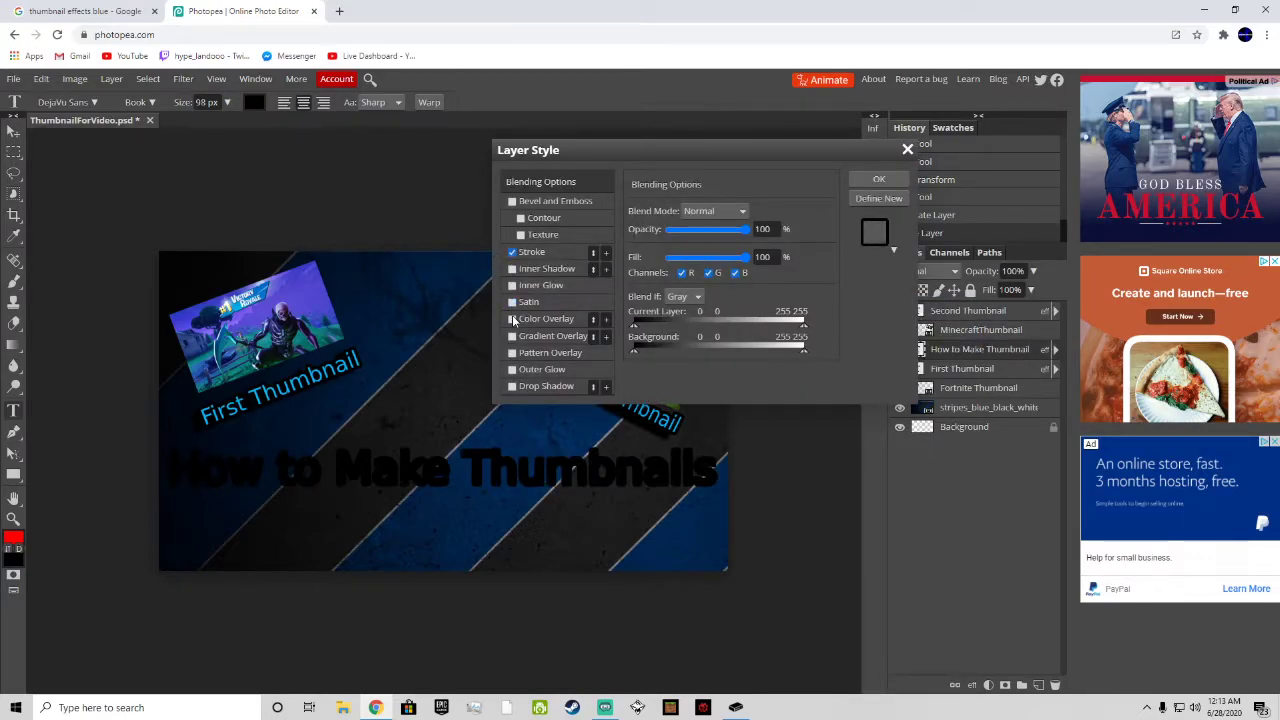
pyautogui.click(512, 318)
pyautogui.click(513, 386)
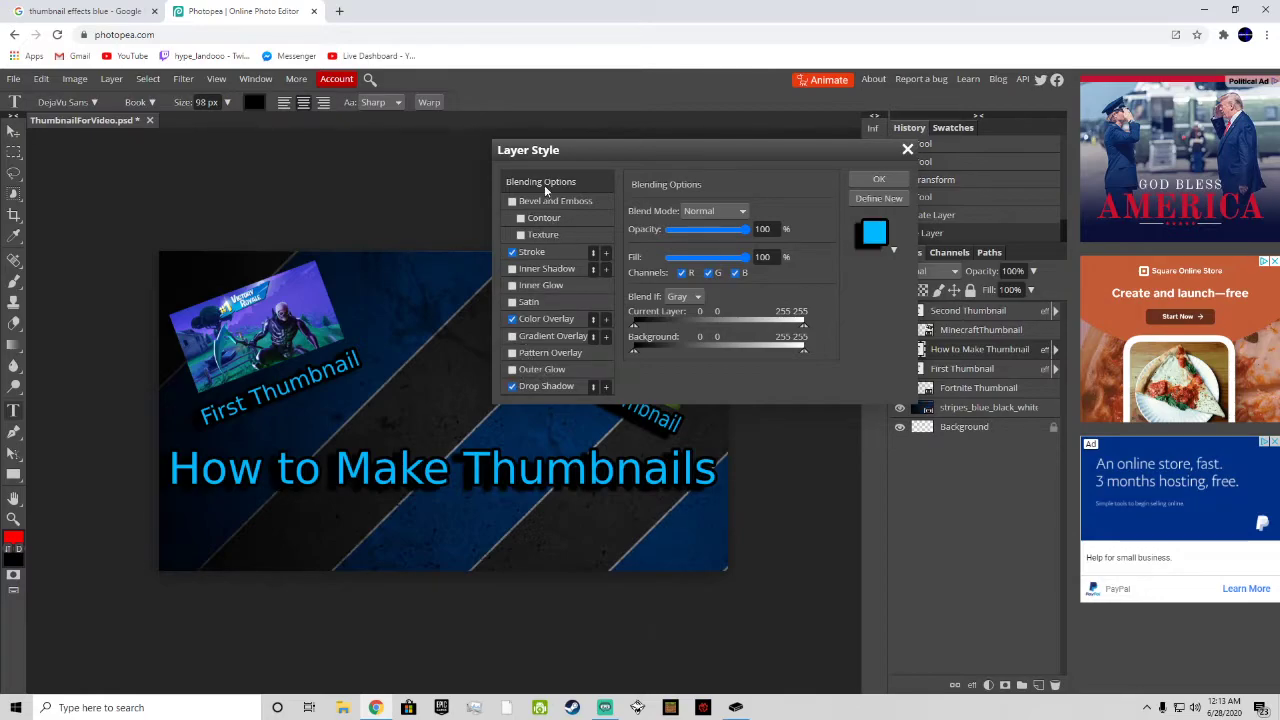
# Step: Try to switch the title's font to Distant Galaxy while its layer style is still being edited
pyautogui.click(140, 102)
pyautogui.click(68, 100)
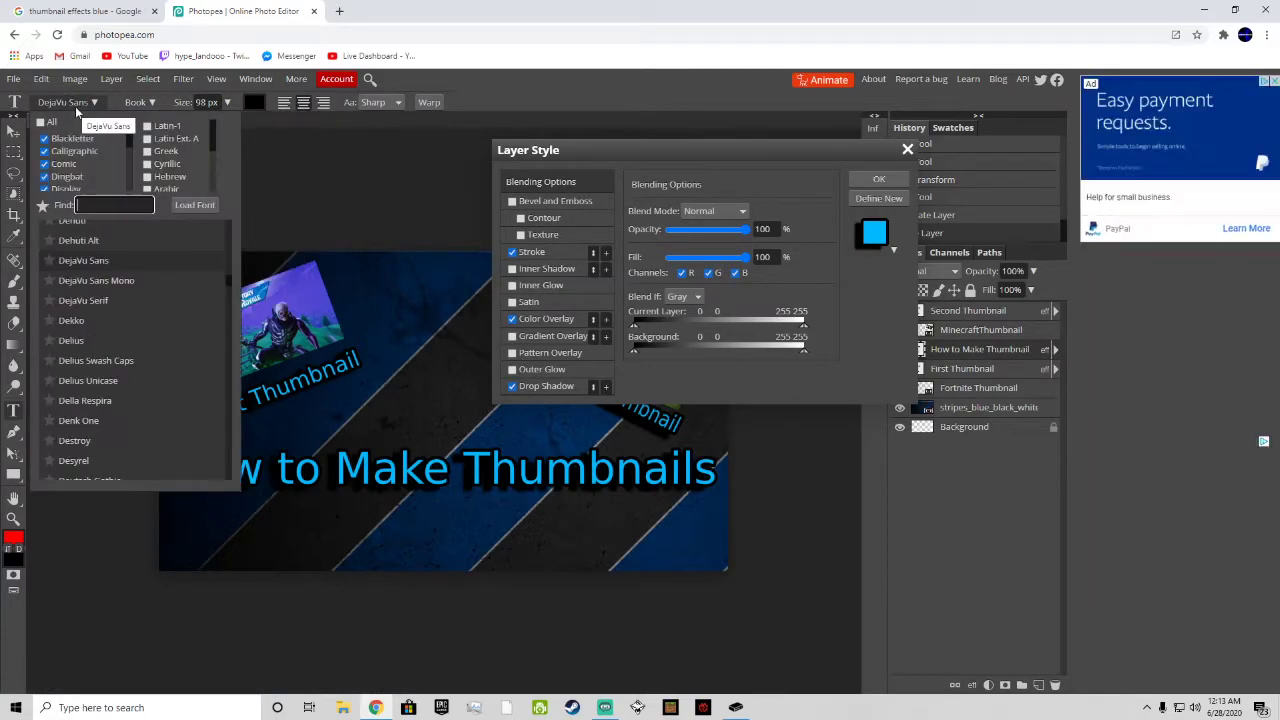
pyautogui.click(116, 205)
pyautogui.write('dancer')
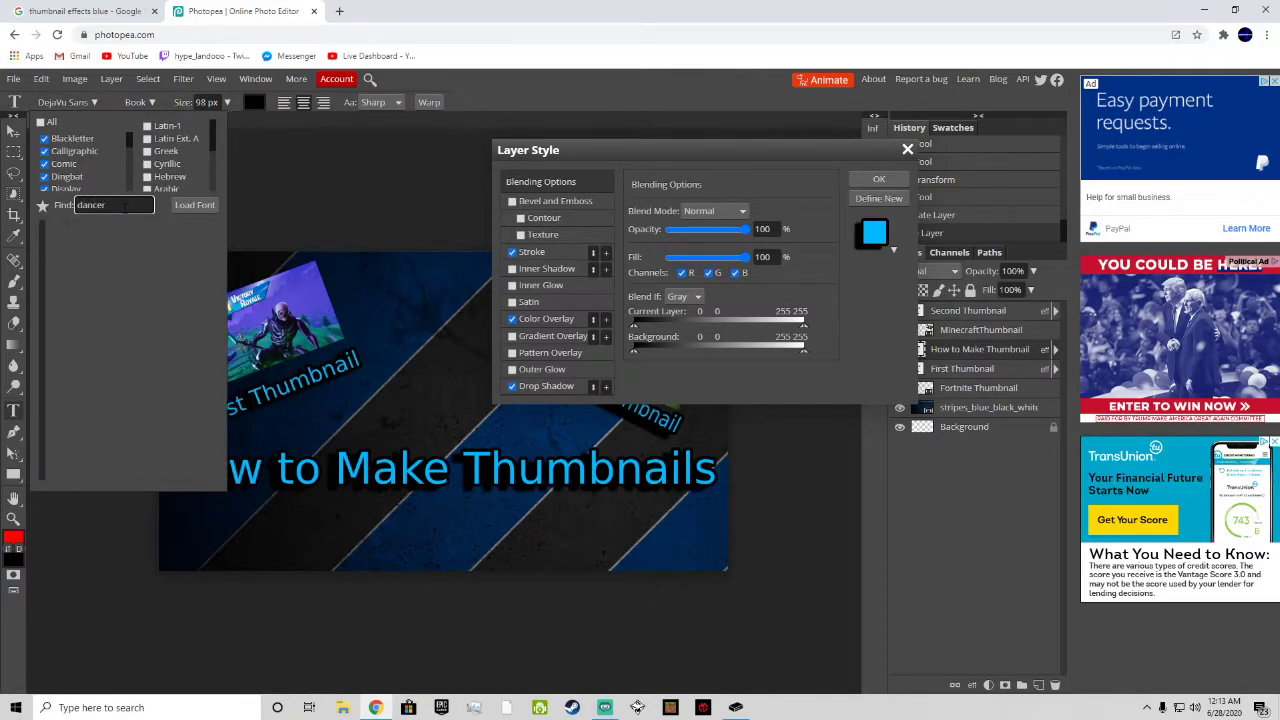
pyautogui.hotkey('ctrl', 'a')
pyautogui.press('BackSpace')
pyautogui.scroll(-5, 105, 425)
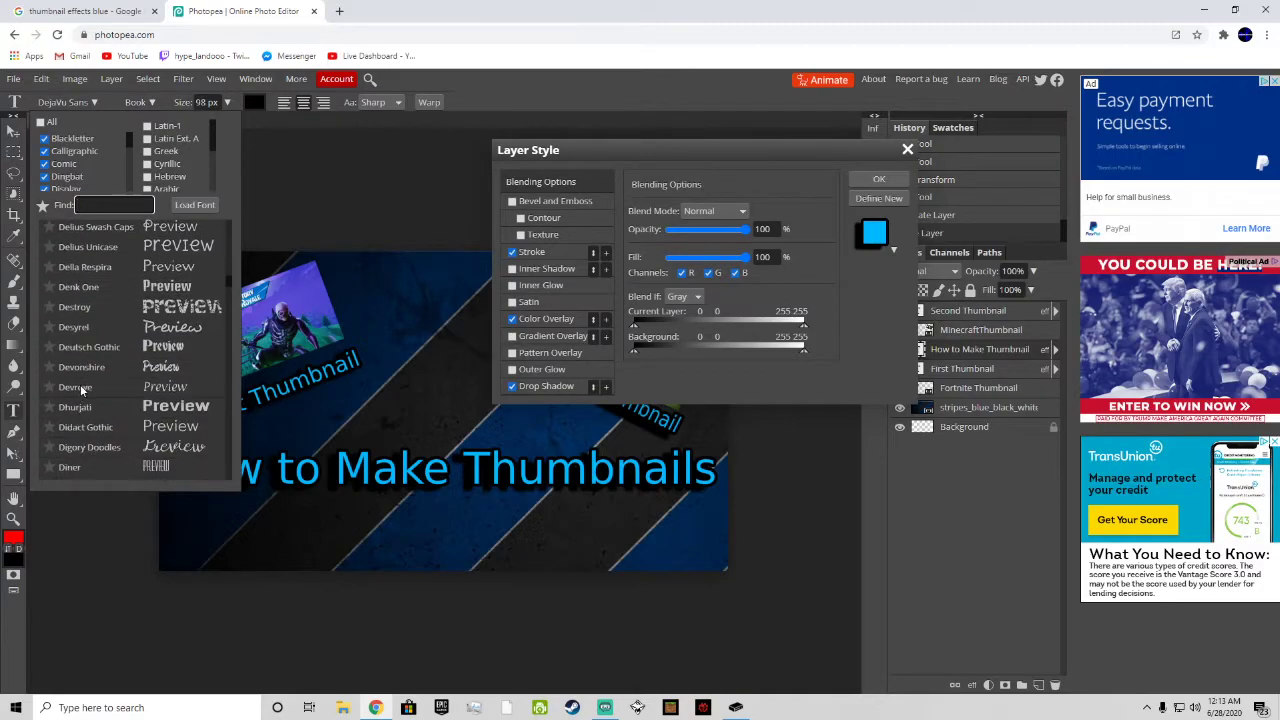
pyautogui.scroll(-2, 84, 376)
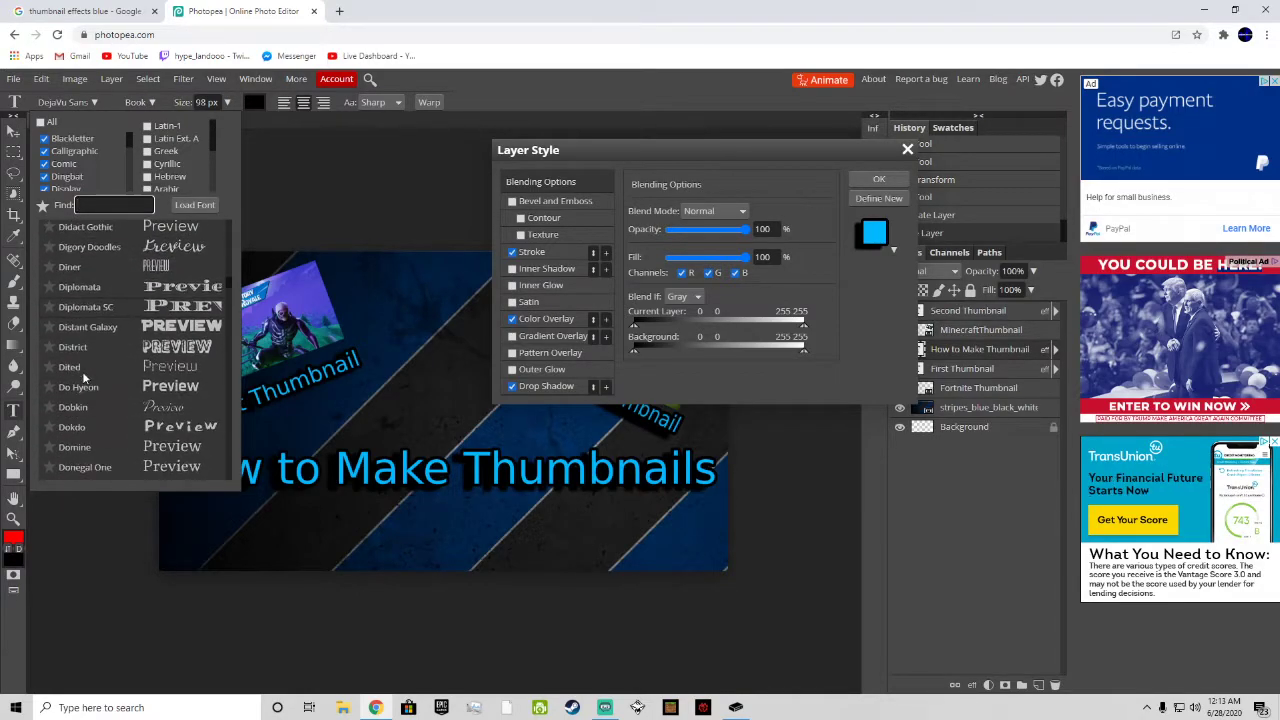
pyautogui.click(106, 329)
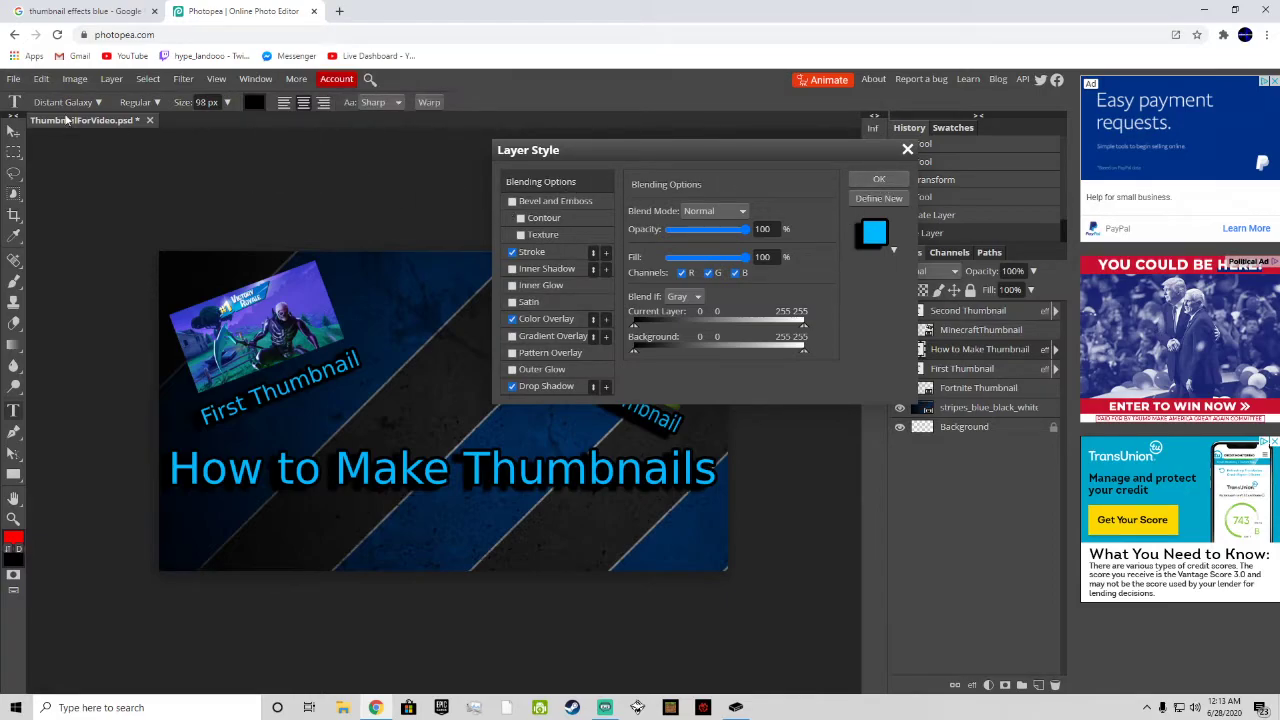
# Step: Confirm the title's layer style and set the font of all its text to Distant Galaxy
pyautogui.click(879, 179)
pyautogui.click(63, 102)
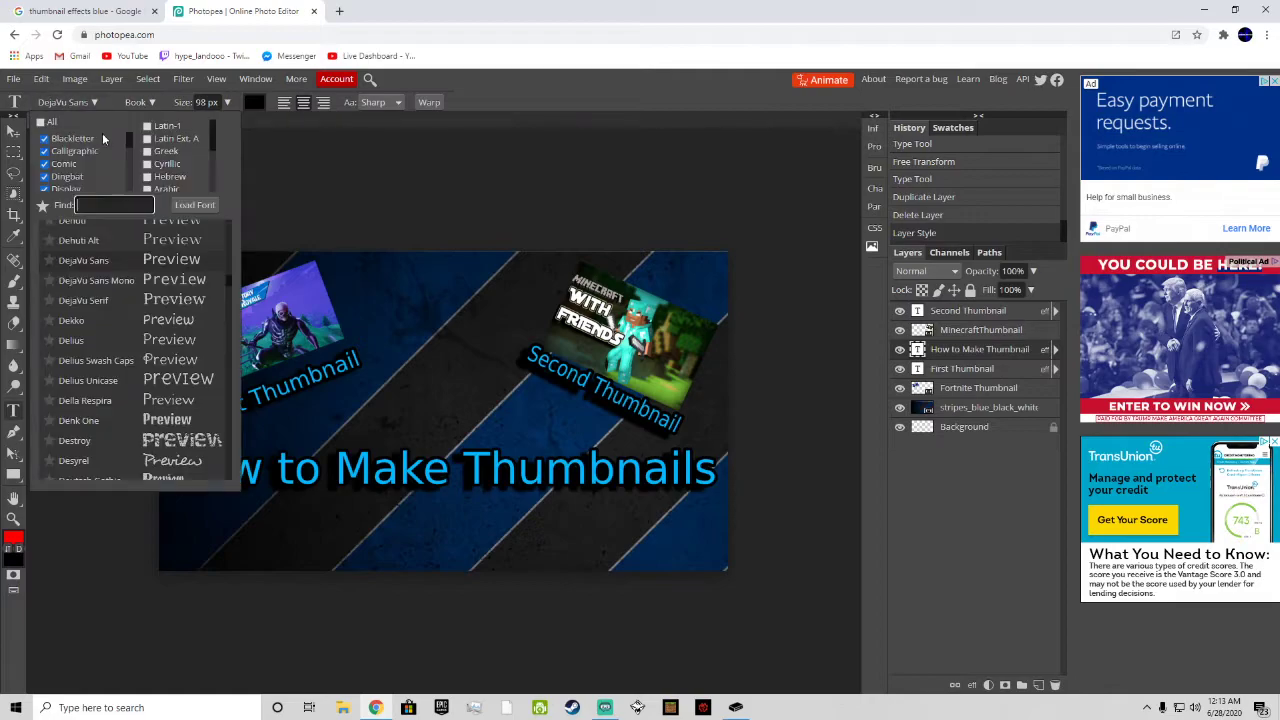
pyautogui.click(449, 466)
pyautogui.hotkey('ctrl', 'a')
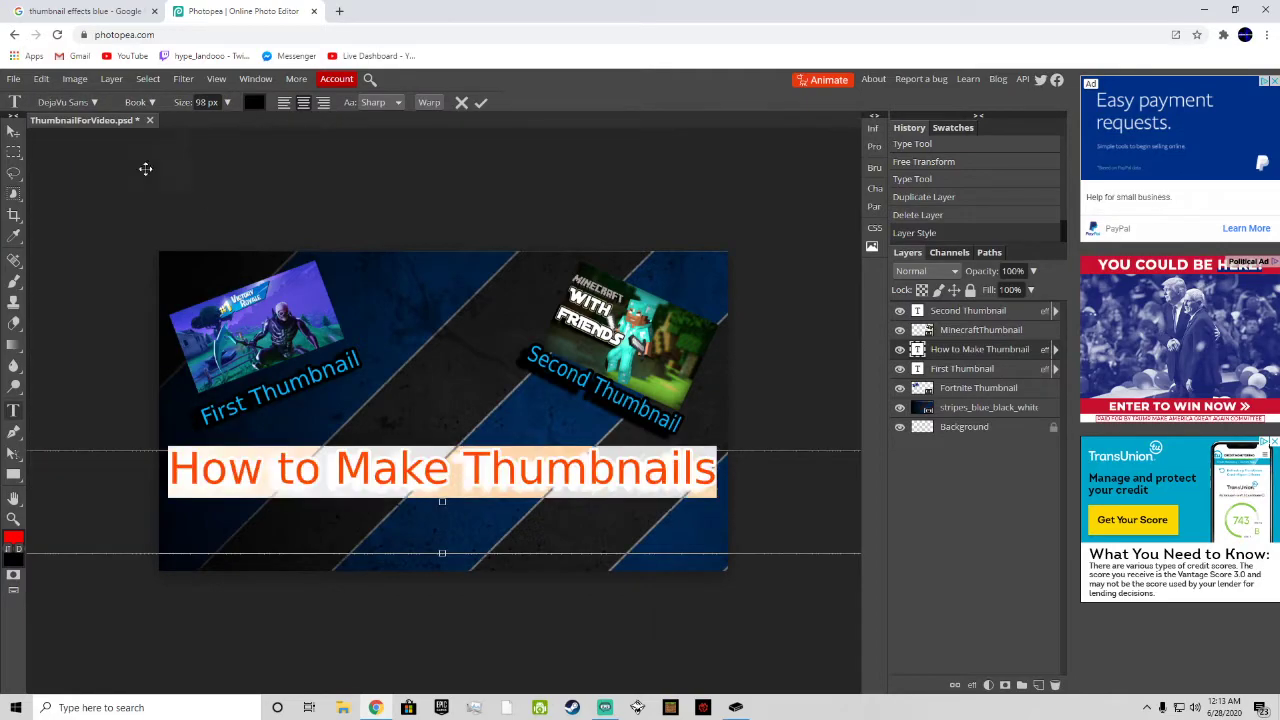
pyautogui.click(72, 102)
pyautogui.write('Dis')
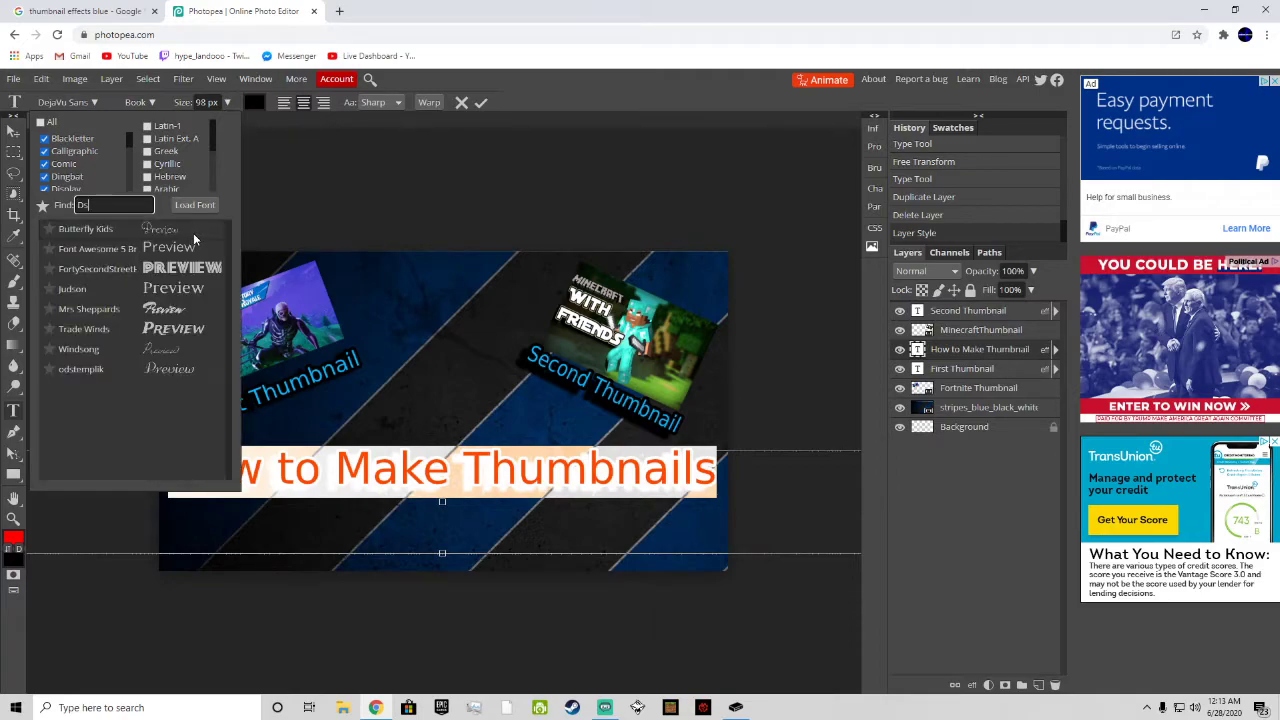
pyautogui.write('tant')
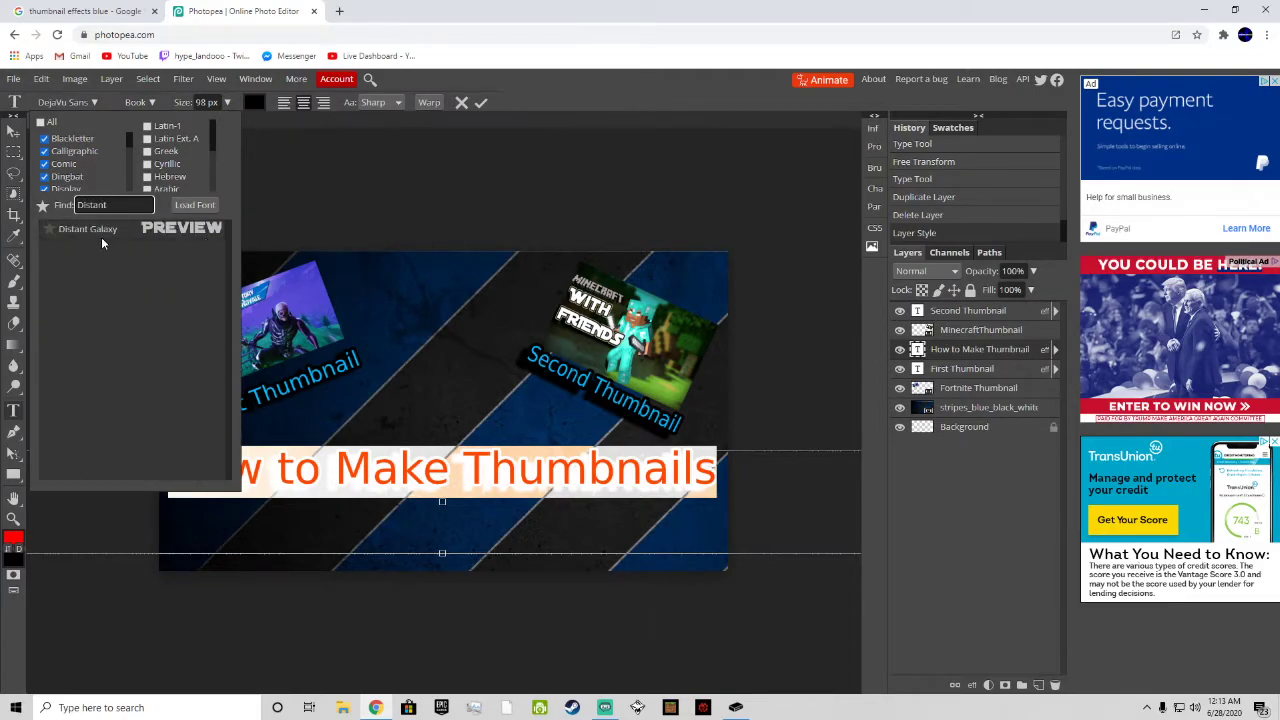
pyautogui.click(104, 236)
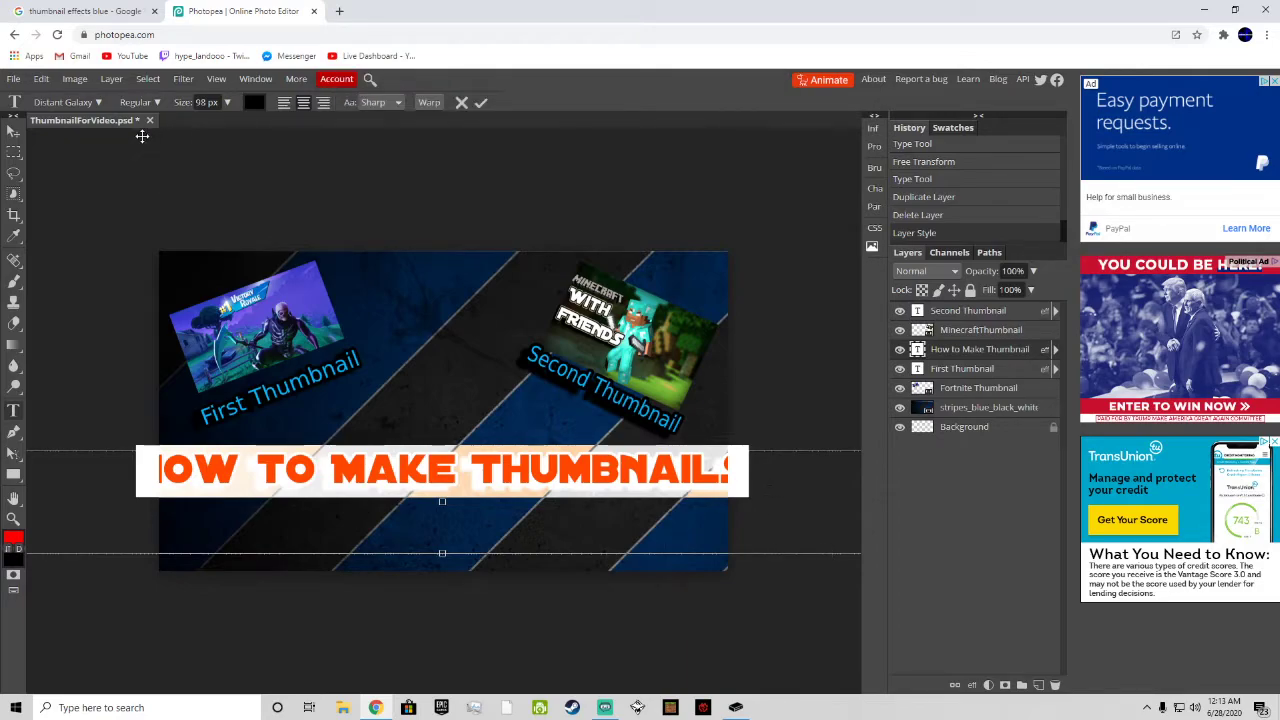
# Step: Set the title's font size to 88 px and commit the text edit
pyautogui.click(210, 102)
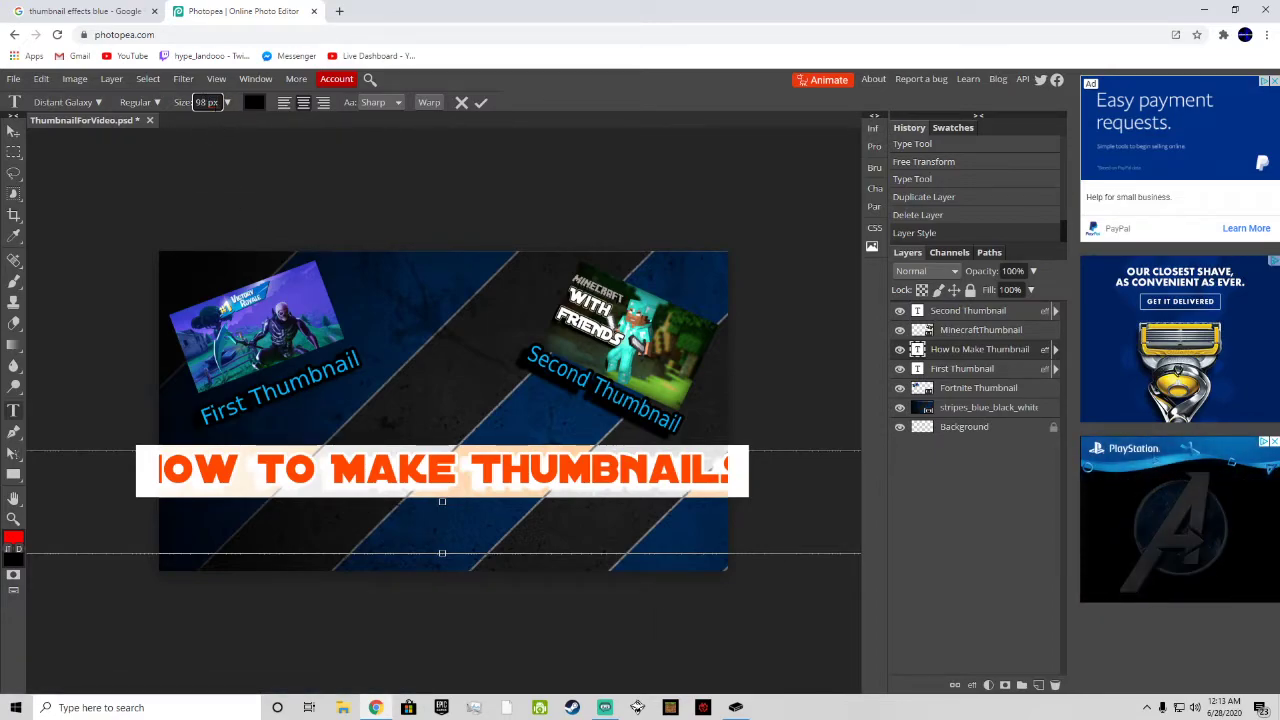
pyautogui.write('88')
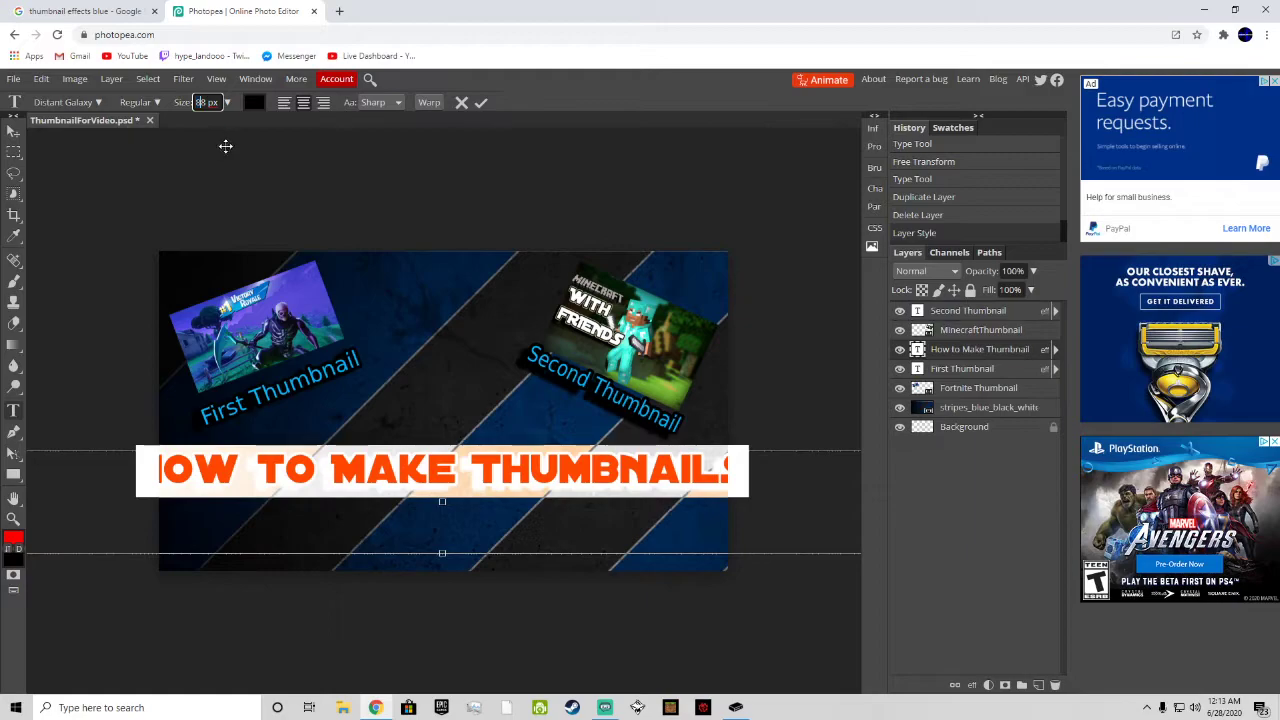
pyautogui.press('Return')
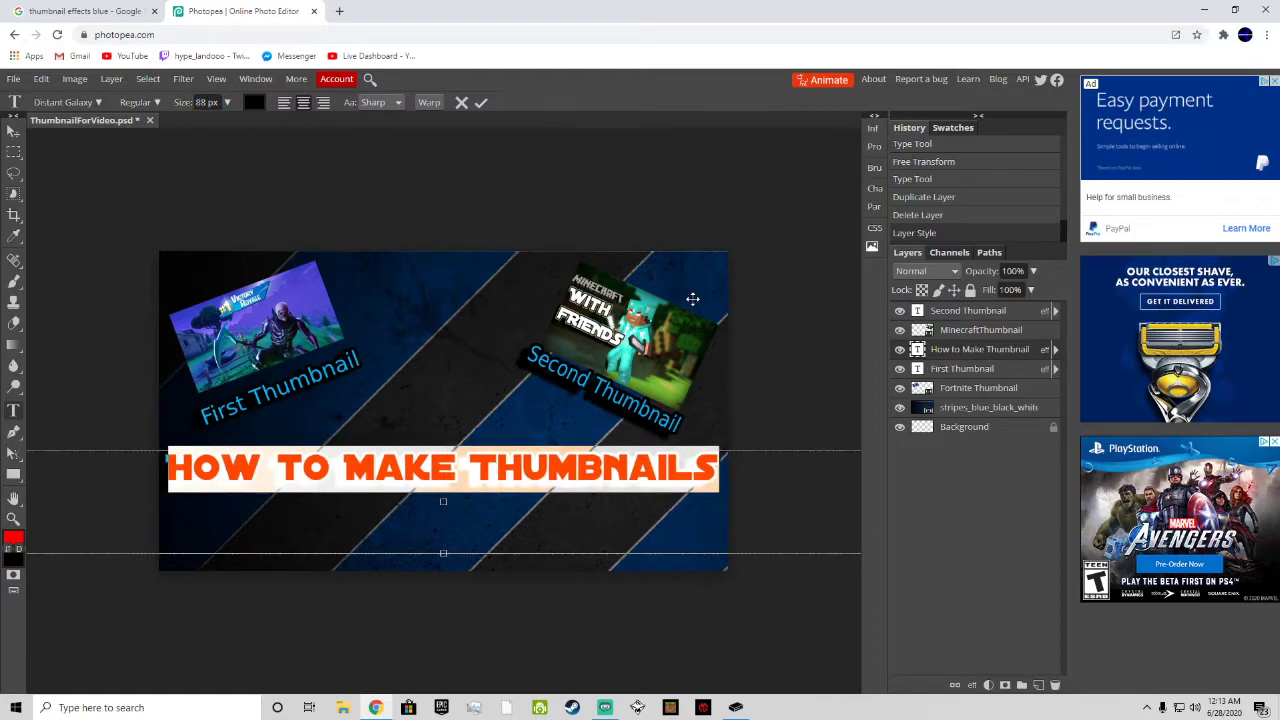
pyautogui.click(481, 103)
# Step: Open the blending options of the "How to Make Thumbnails" title layer
pyautogui.click(548, 511)
pyautogui.rightClick(963, 346)
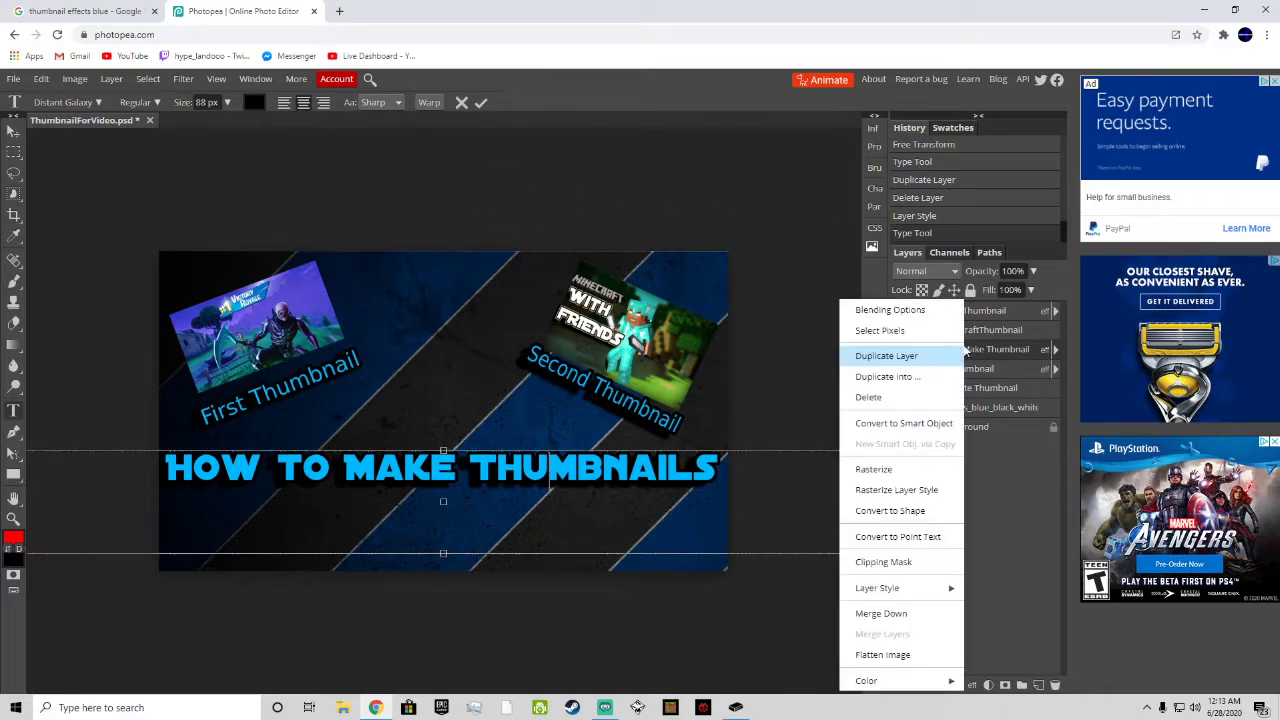
pyautogui.click(885, 309)
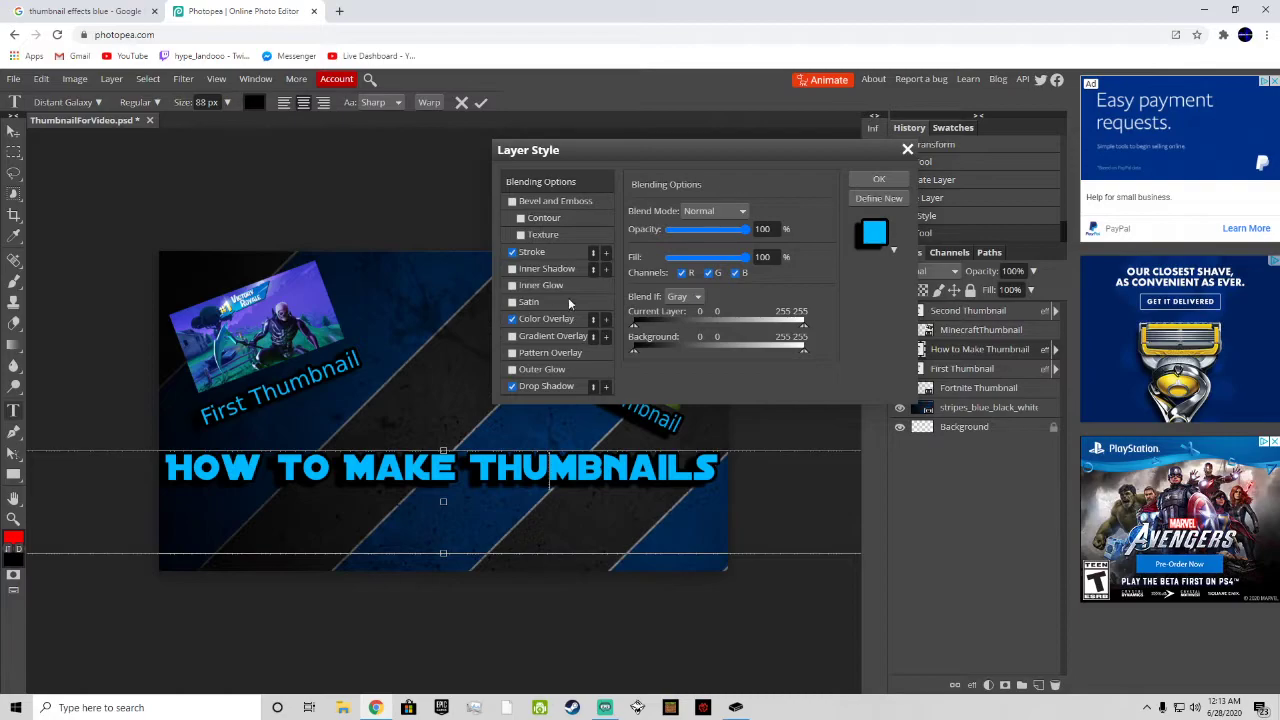
# Step: Try the Inner Glow and Satin effects on the title
pyautogui.click(512, 287)
pyautogui.click(512, 287)
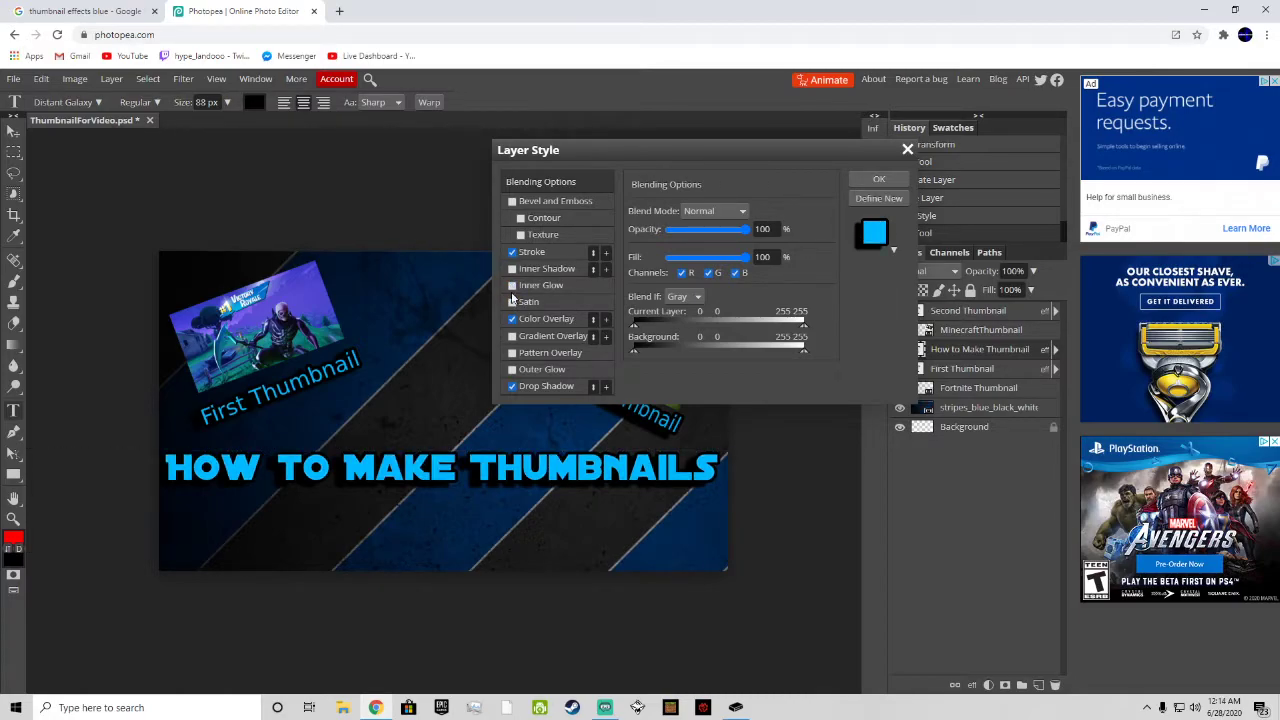
pyautogui.click(512, 302)
pyautogui.click(512, 302)
# Step: Turn off the title's Color Overlay and enable Gradient Overlay instead
pyautogui.click(514, 328)
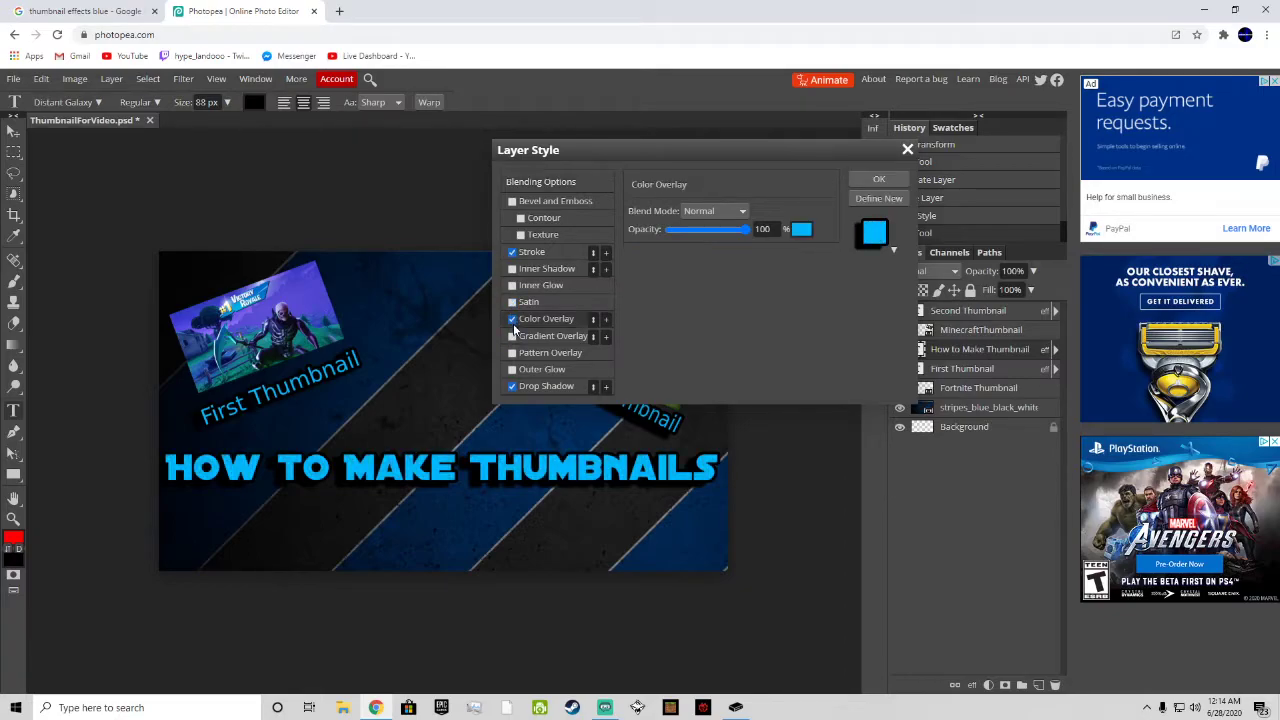
pyautogui.click(512, 319)
pyautogui.click(512, 336)
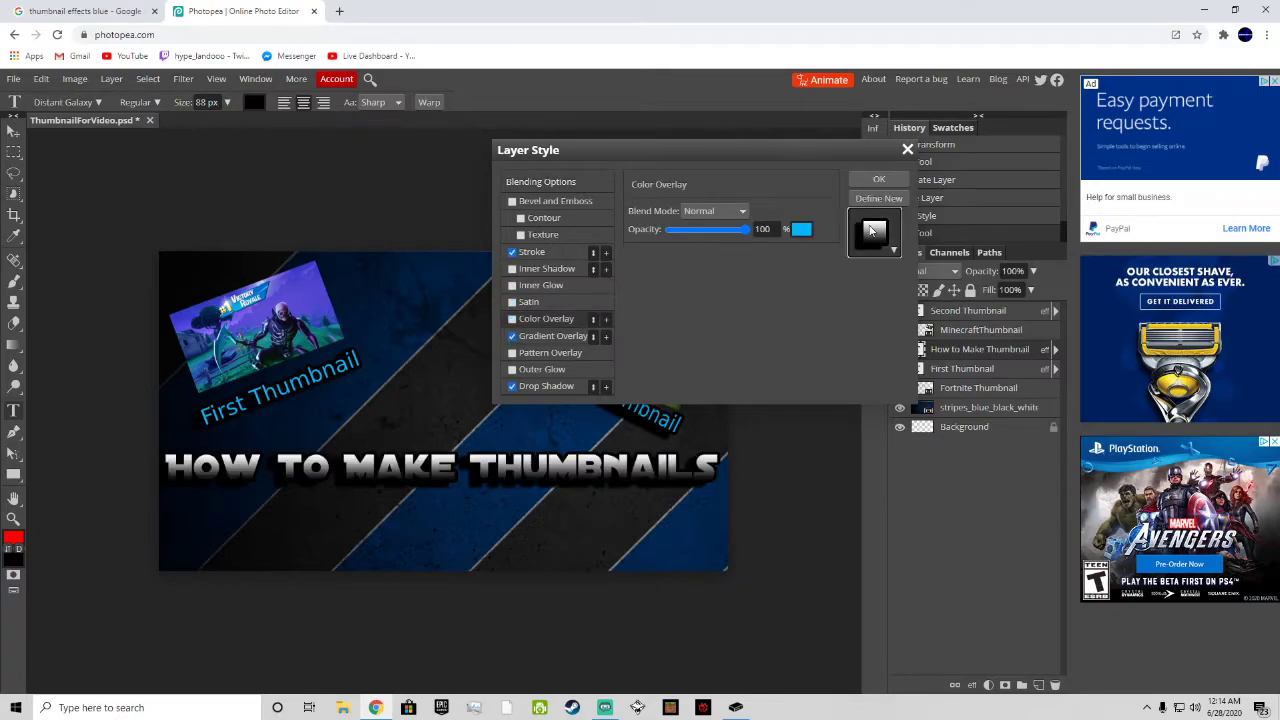
pyautogui.click(801, 229)
pyautogui.click(366, 347)
pyautogui.click(464, 458)
pyautogui.click(742, 212)
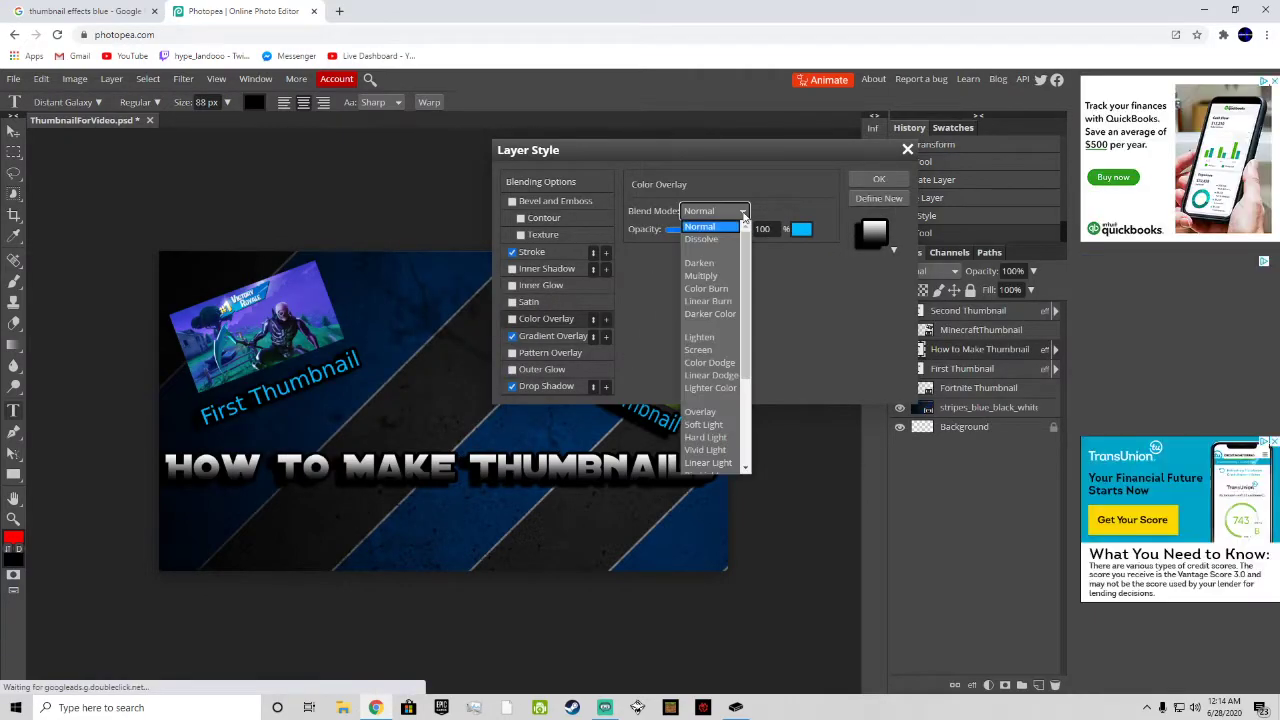
pyautogui.click(512, 319)
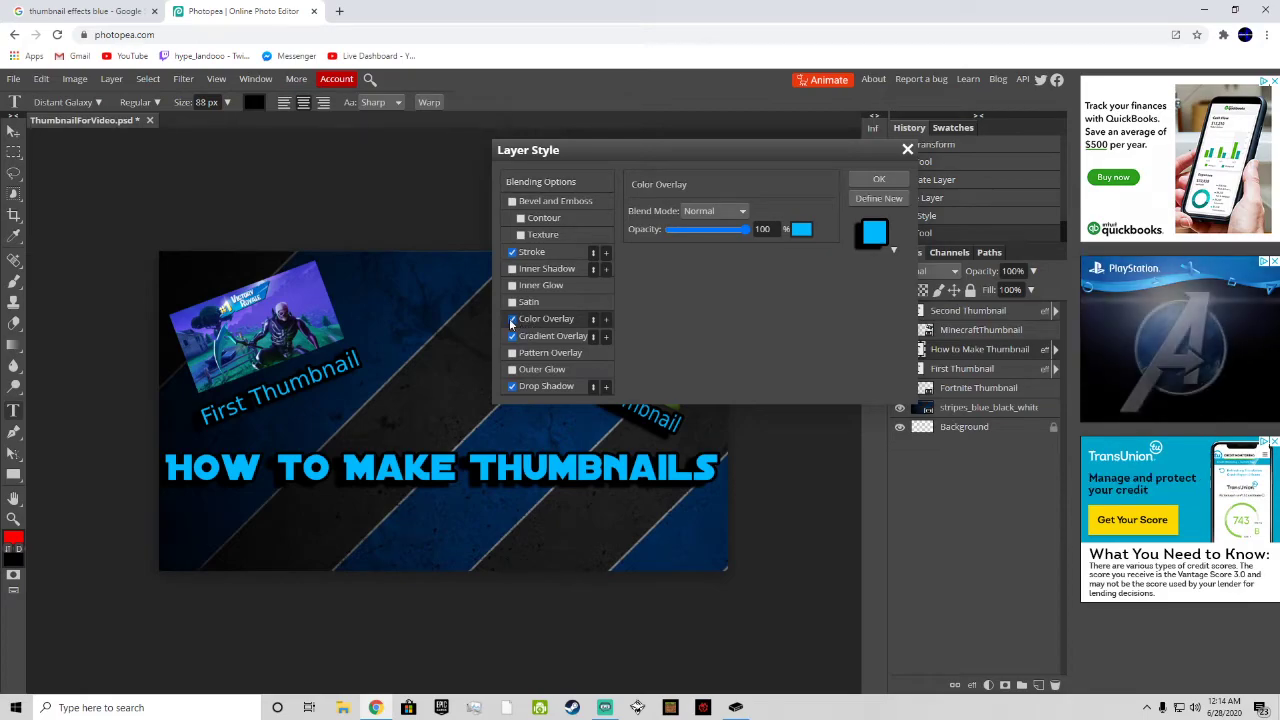
pyautogui.click(512, 319)
# Step: Edit the title's Gradient Overlay so the black-to-white gradient has an extra white stop at 48%, and apply the layer style
pyautogui.click(550, 336)
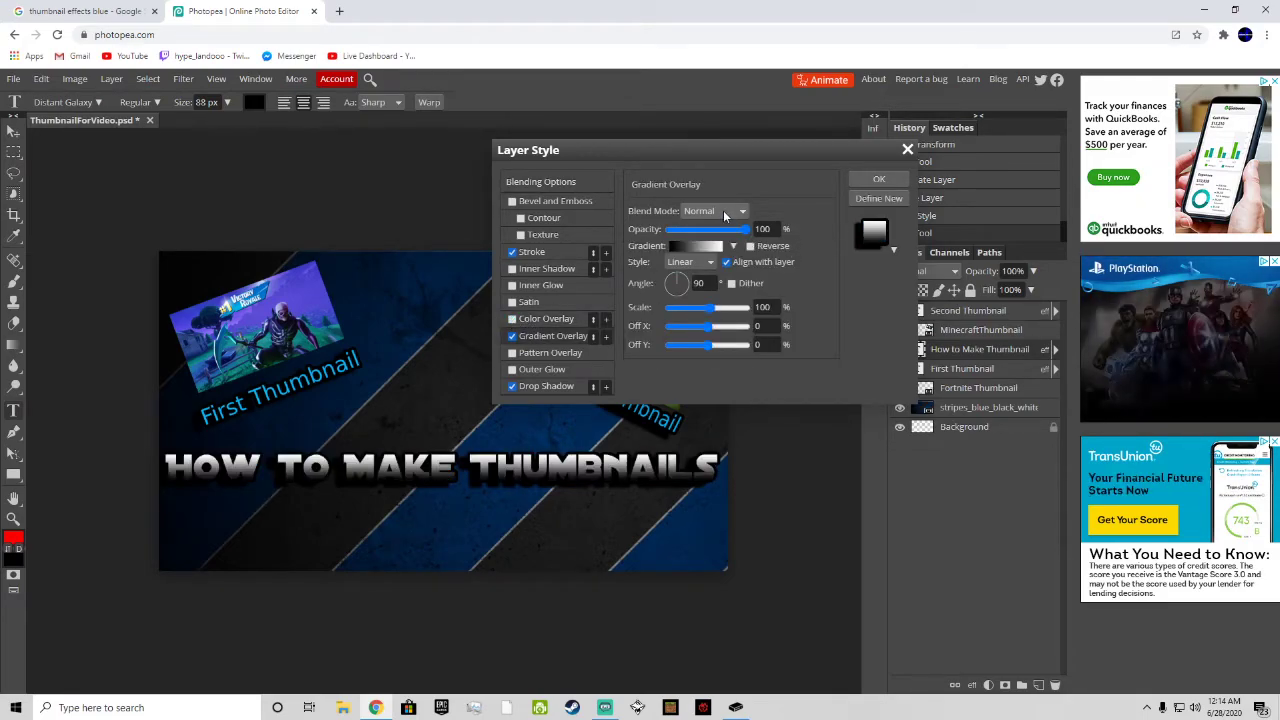
pyautogui.click(698, 246)
pyautogui.moveTo(476, 428)
pyautogui.mouseDown()
pyautogui.moveTo(409, 423)
pyautogui.moveTo(459, 422)
pyautogui.mouseUp()
pyautogui.rightClick(428, 424)
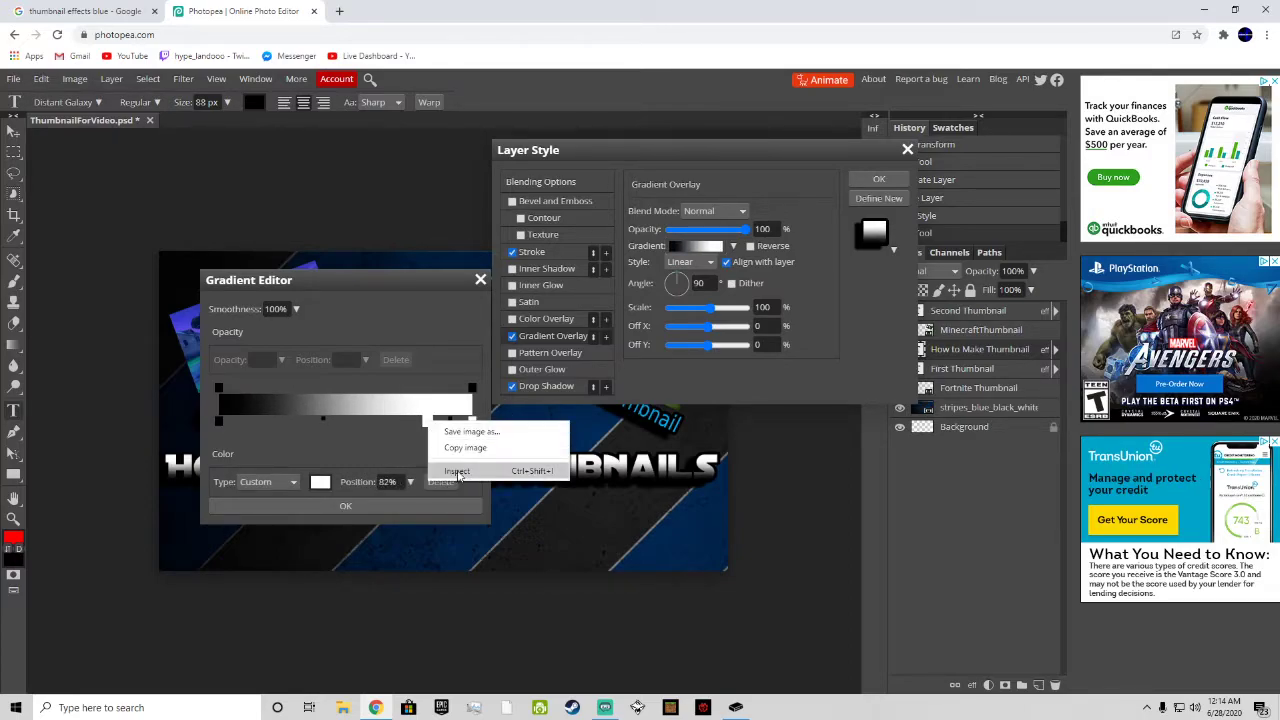
pyautogui.click(428, 423)
pyautogui.doubleClick(428, 422)
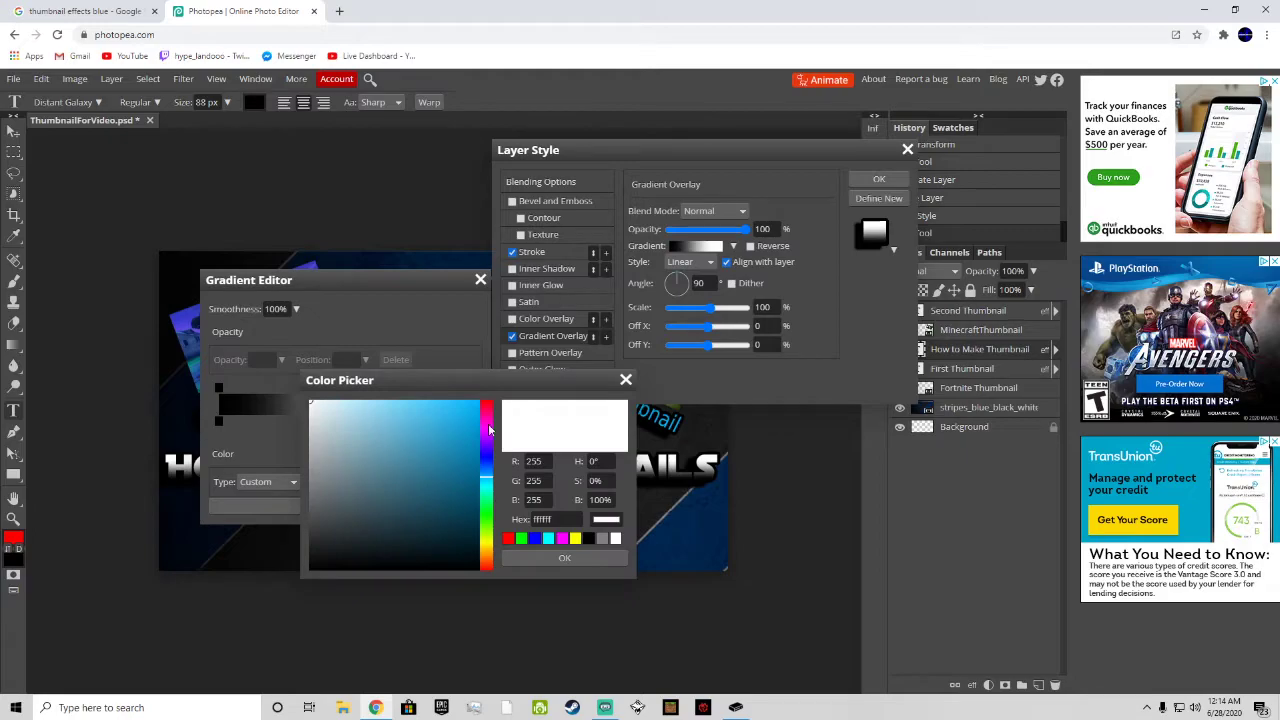
pyautogui.click(574, 559)
pyautogui.moveTo(428, 424); pyautogui.dragTo(340, 423)
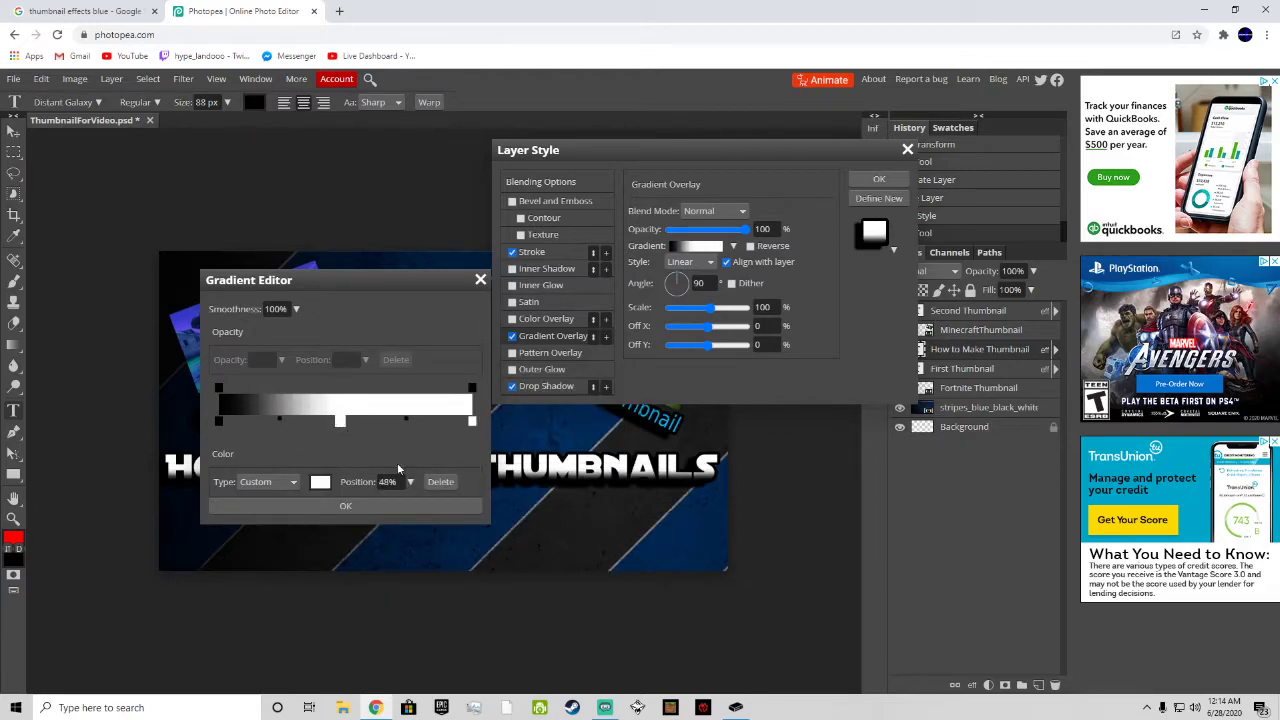
pyautogui.click(394, 508)
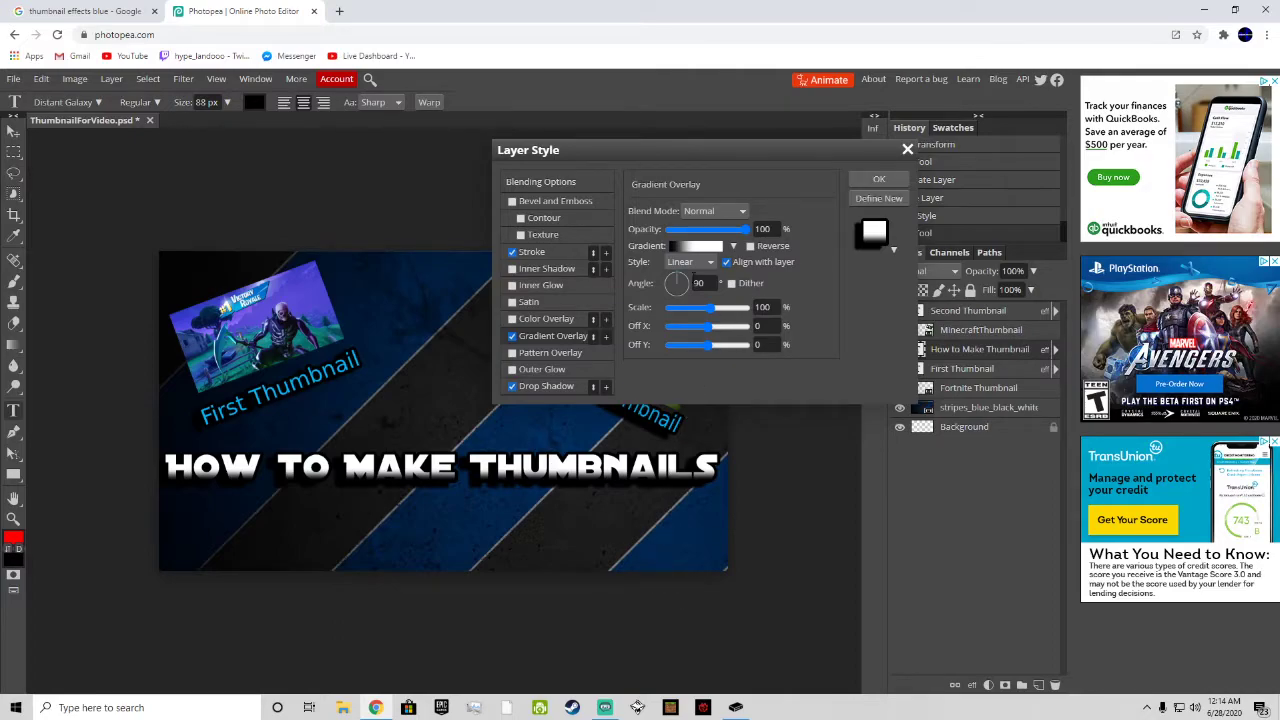
pyautogui.click(906, 181)
# Step: Free-transform the "How to Make Thumbnails" title and nudge it slightly into place below the two game images
pyautogui.click(550, 466)
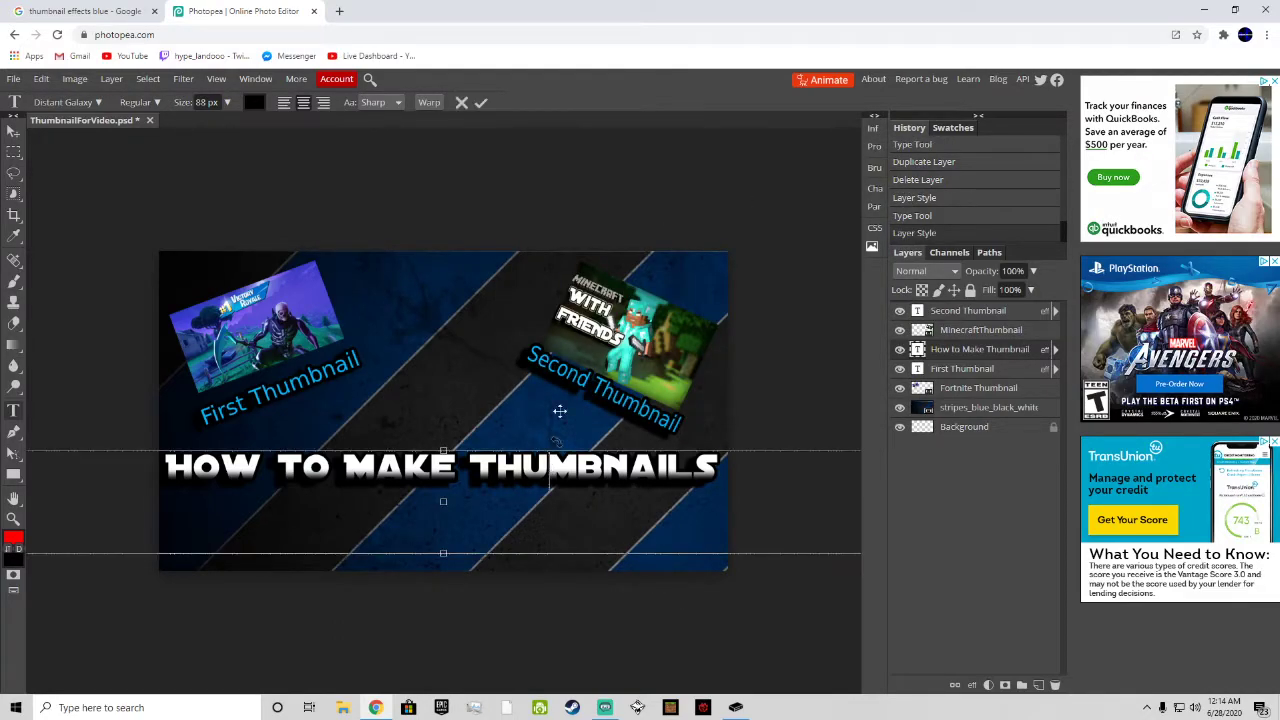
pyautogui.click(41, 79)
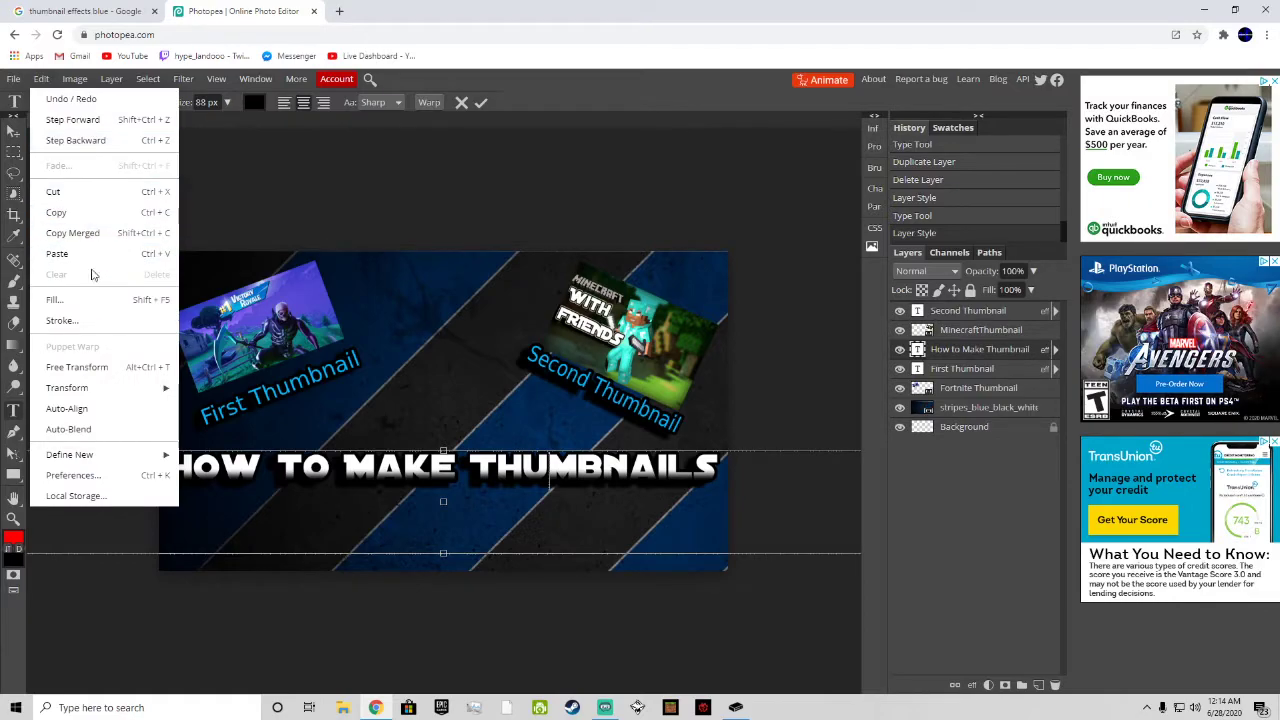
pyautogui.click(97, 366)
pyautogui.moveTo(516, 461); pyautogui.dragTo(508, 472)
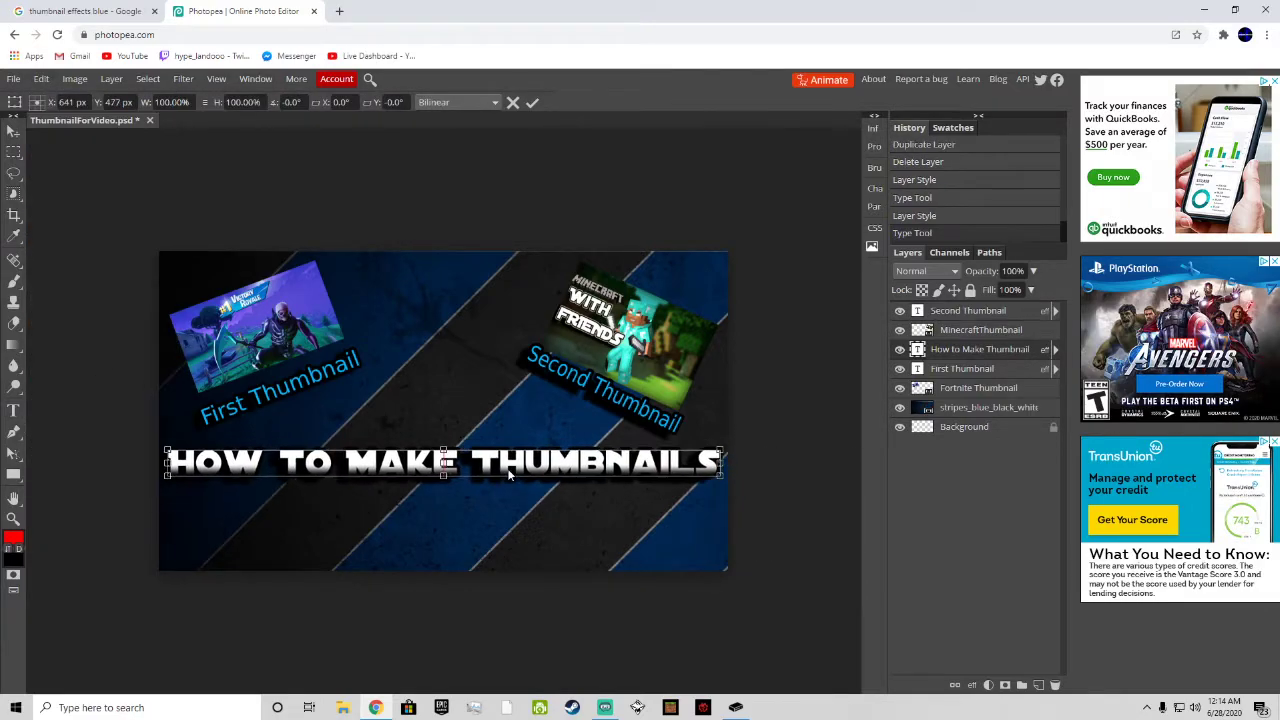
pyautogui.click(533, 103)
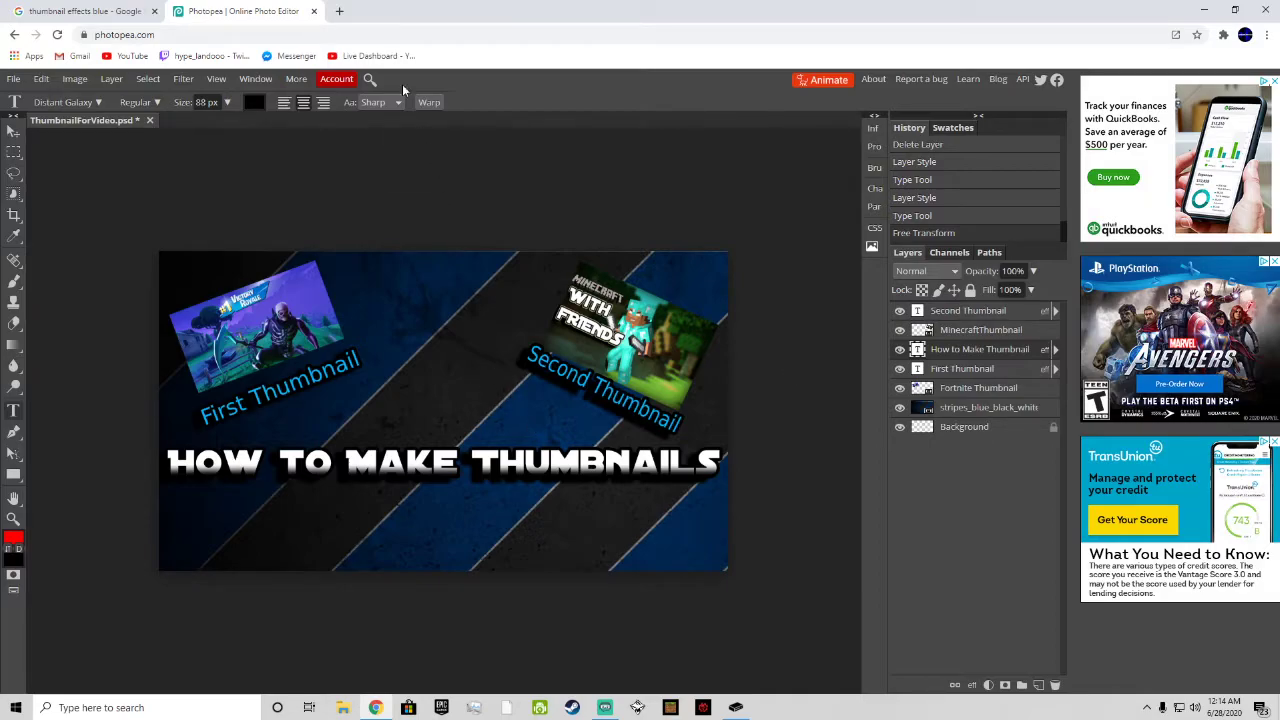
# Step: Search Google for "checkmark png" in a new browser tab
pyautogui.click(340, 11)
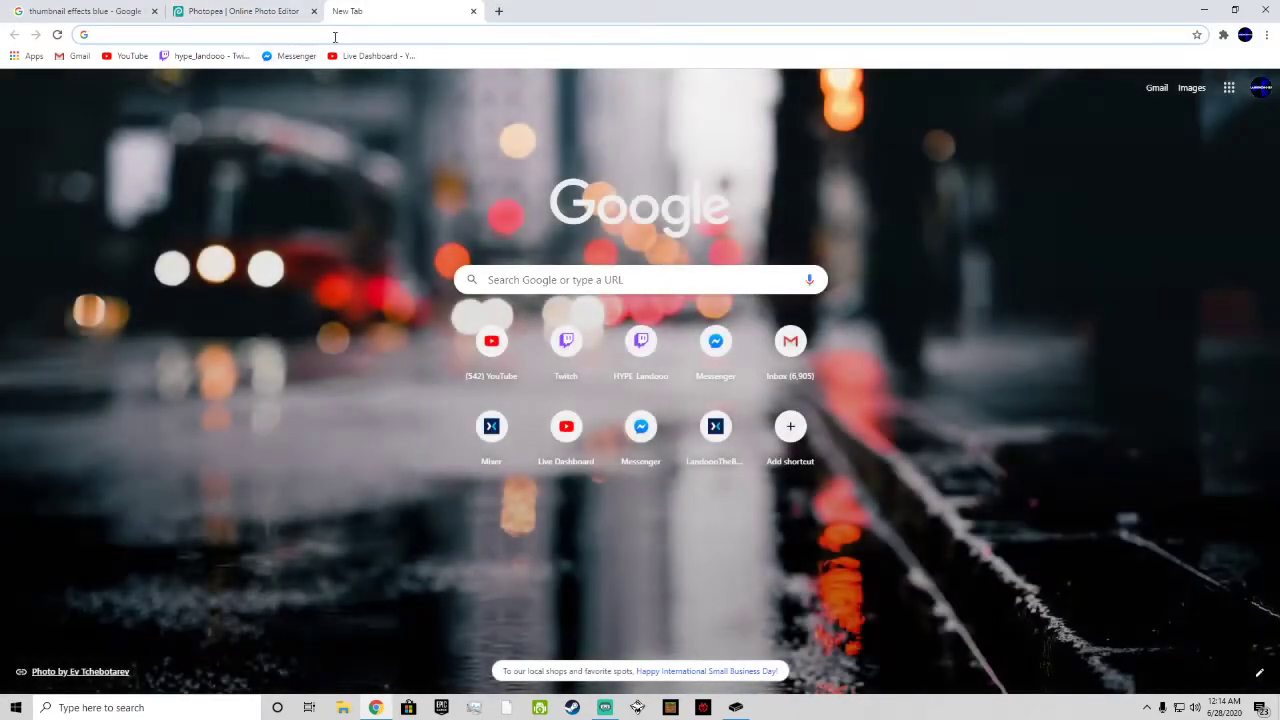
pyautogui.click(345, 34)
pyautogui.write('pers')
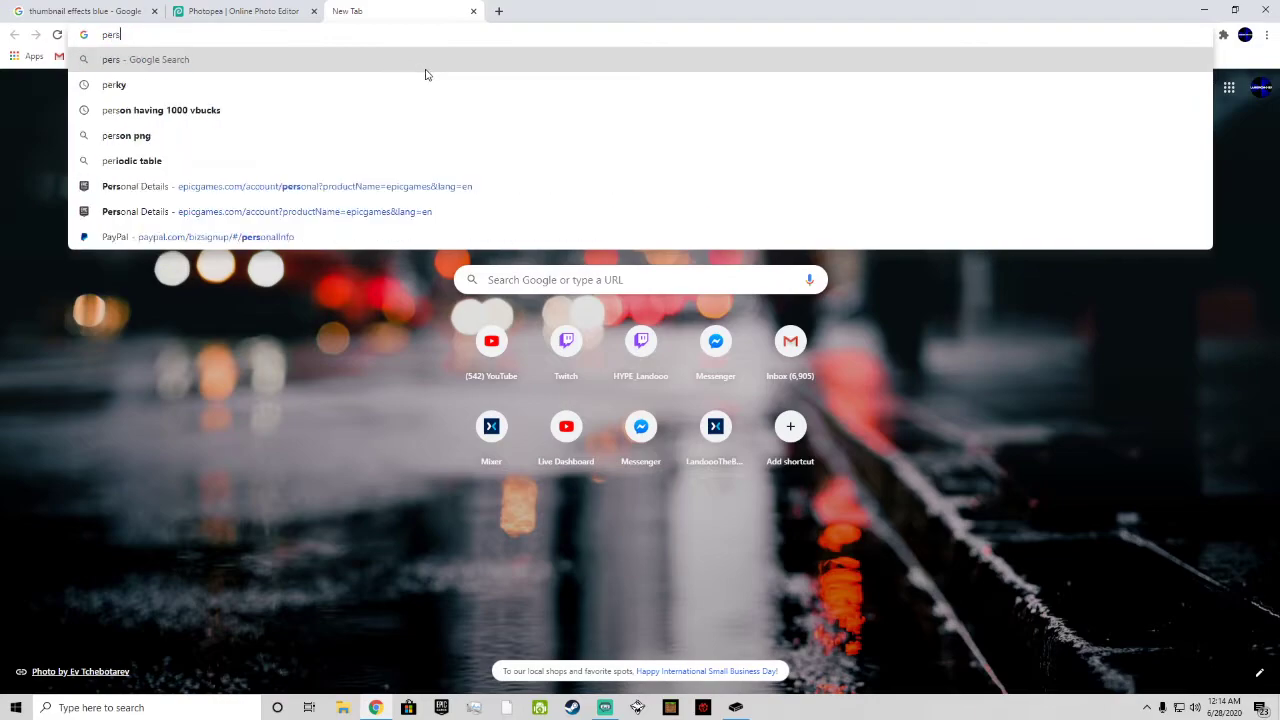
pyautogui.write('on with')
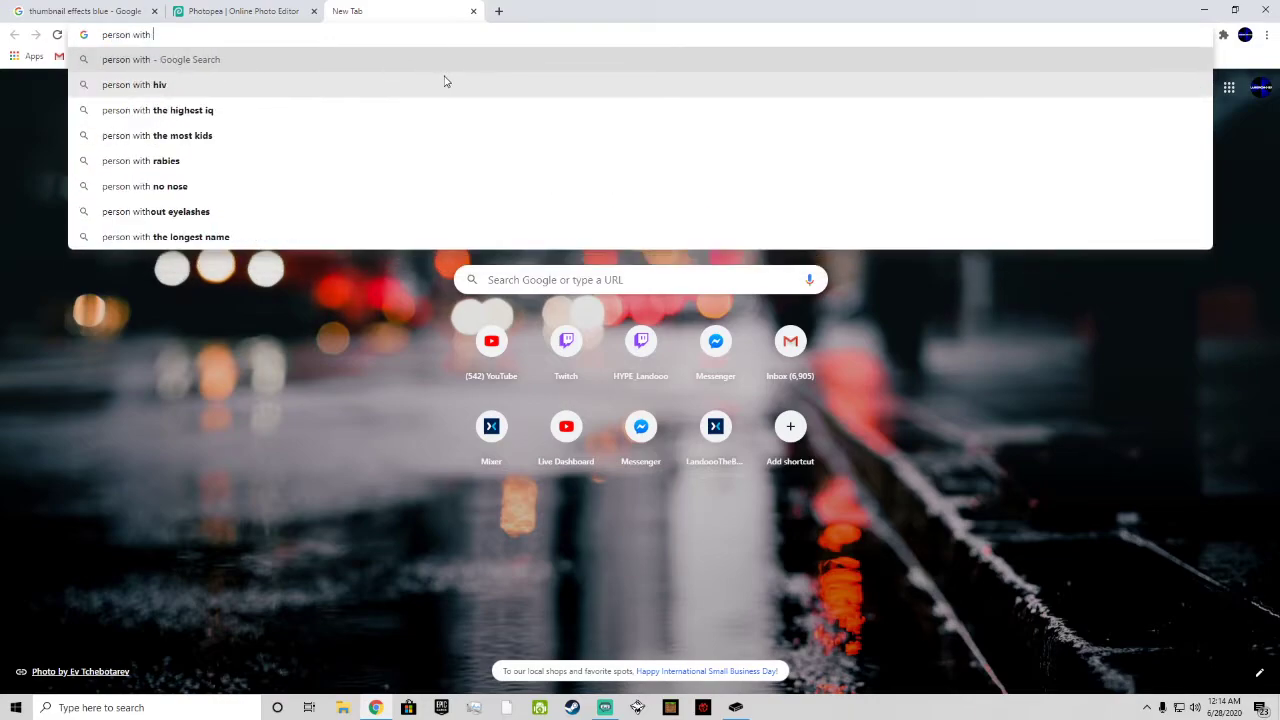
pyautogui.press('Escape')
pyautogui.write('check')
pyautogui.press('BackSpace')
pyautogui.press('BackSpace')
pyautogui.press('BackSpace')
pyautogui.press('BackSpace')
pyautogui.press('BackSpace')
pyautogui.press('BackSpace')
pyautogui.write('checkmark png')
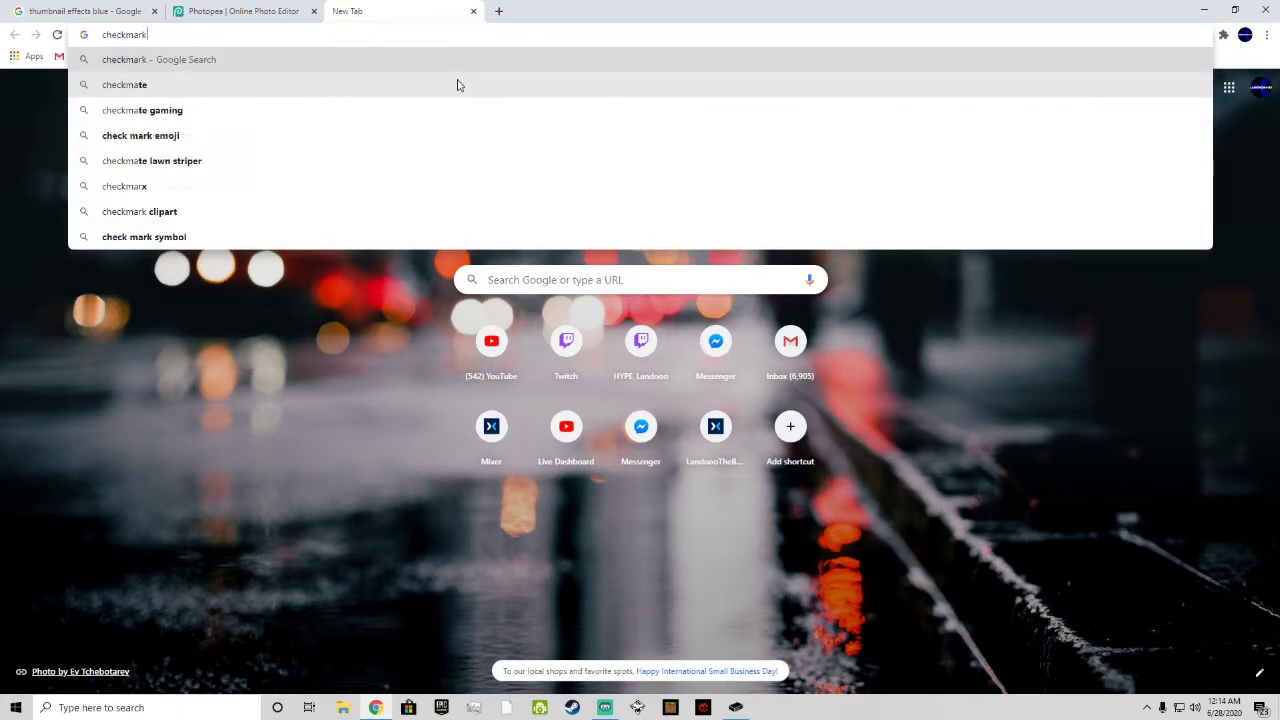
pyautogui.press('Return')
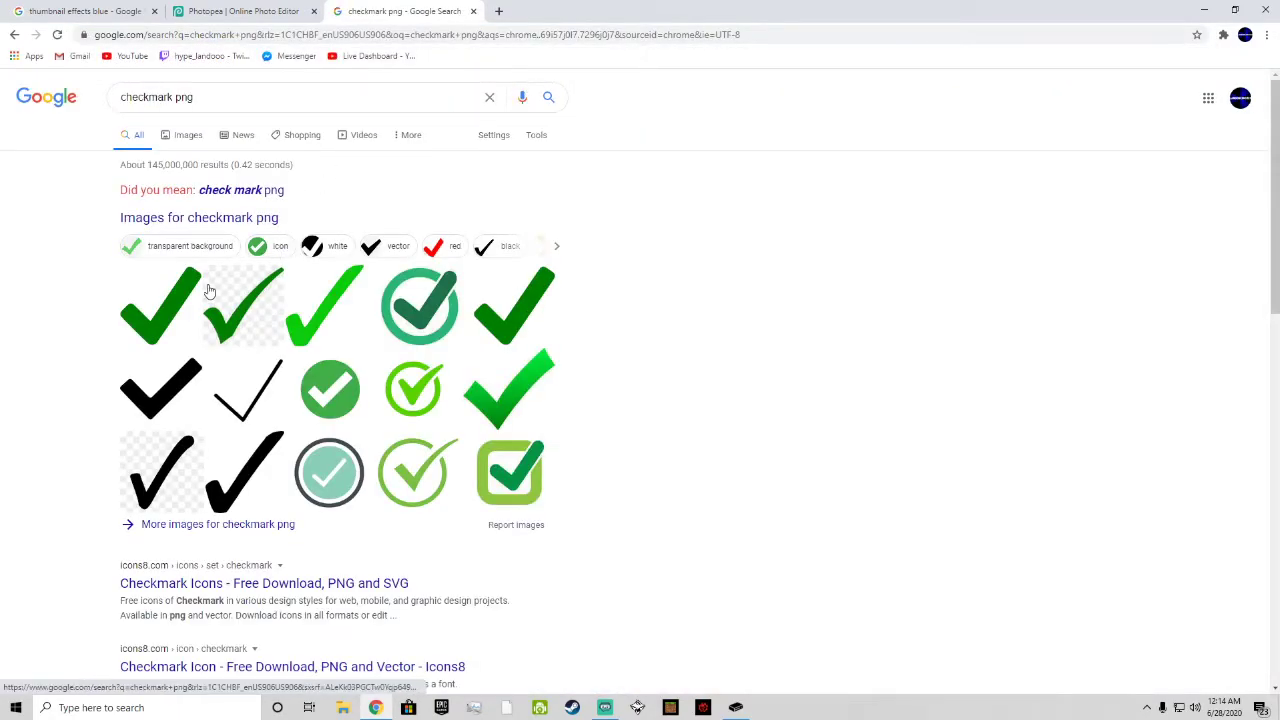
# Step: Preview several check mark images and save the transparent green circle one from Iconfinder as Tick_Mark_Dark-512 in Downloads
pyautogui.click(184, 300)
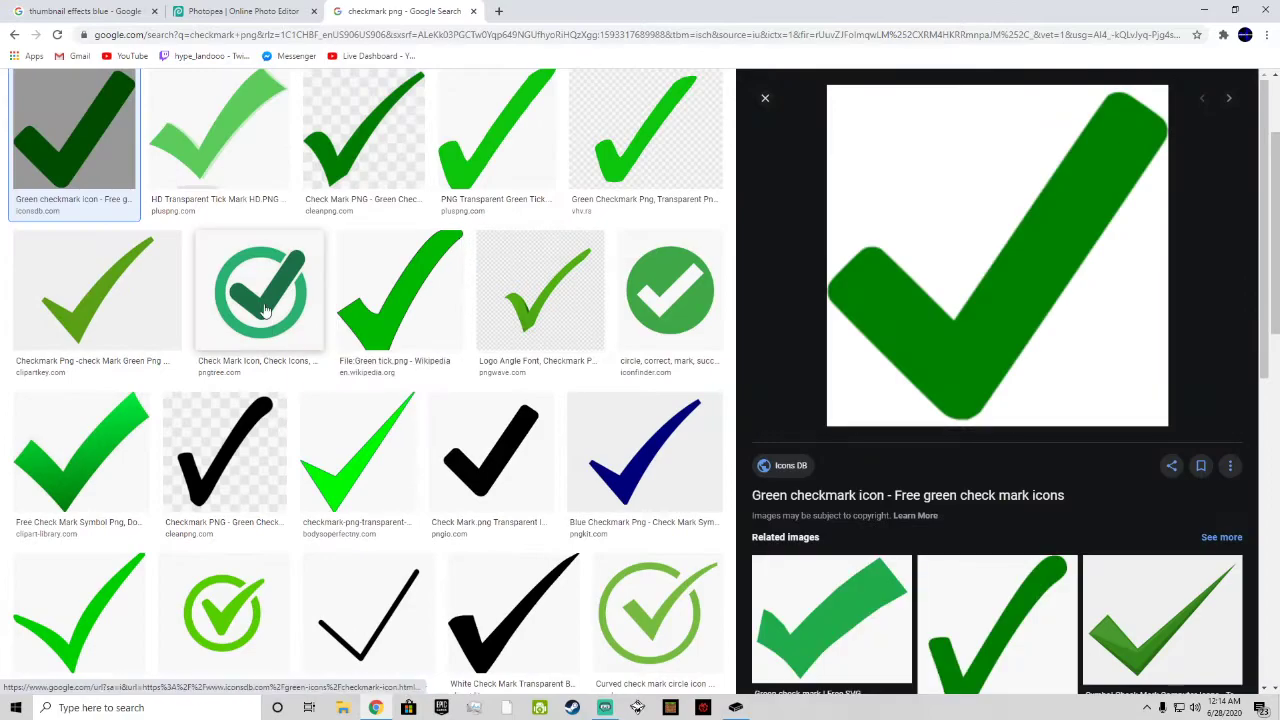
pyautogui.click(259, 290)
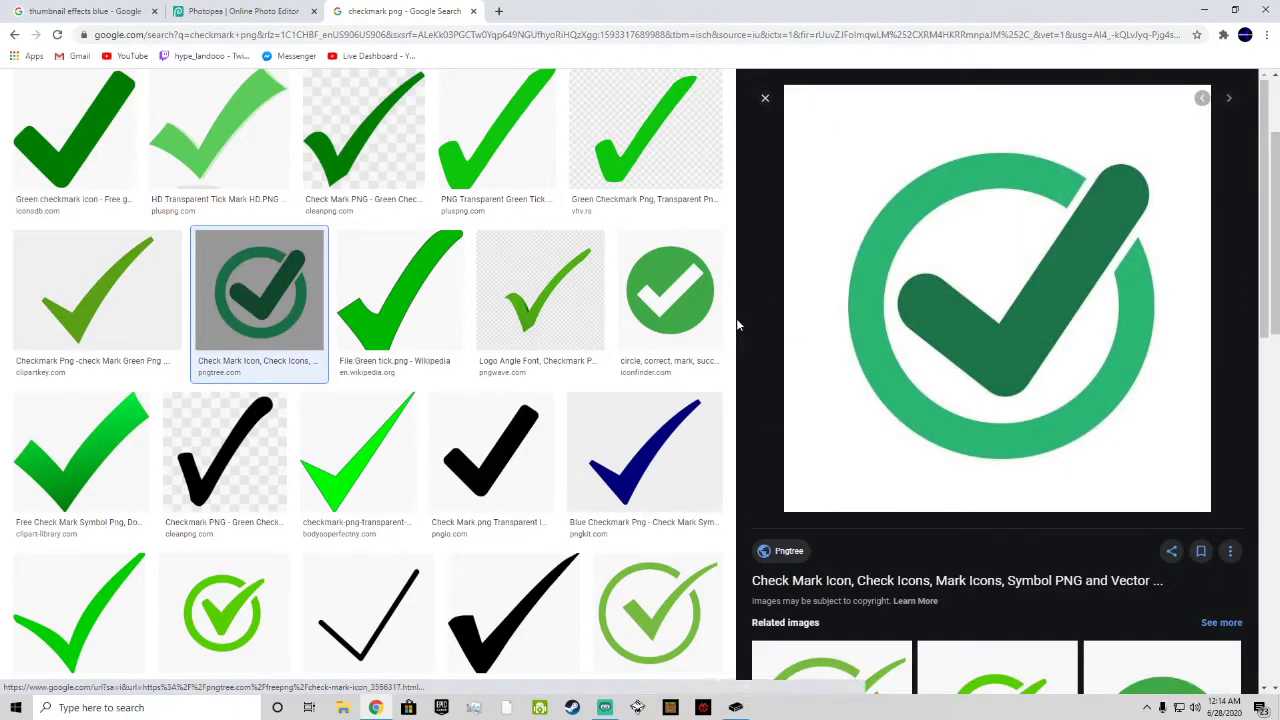
pyautogui.click(676, 366)
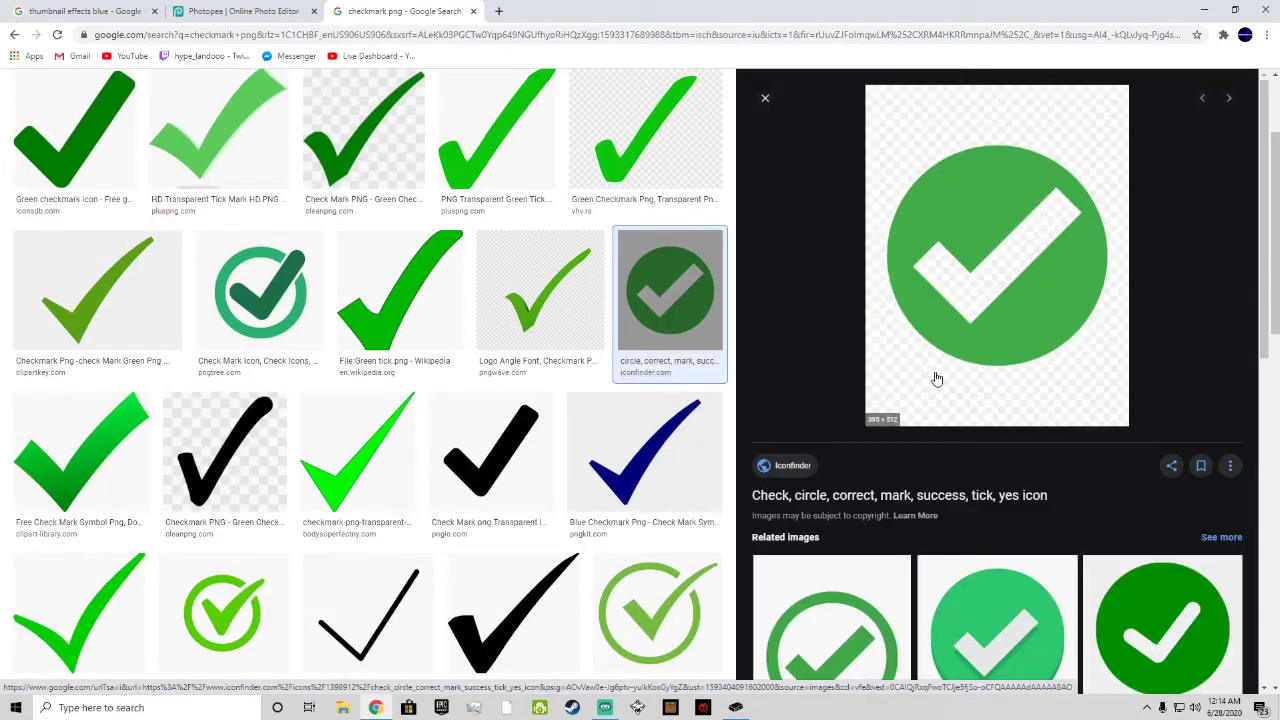
pyautogui.rightClick(933, 372)
pyautogui.click(934, 467)
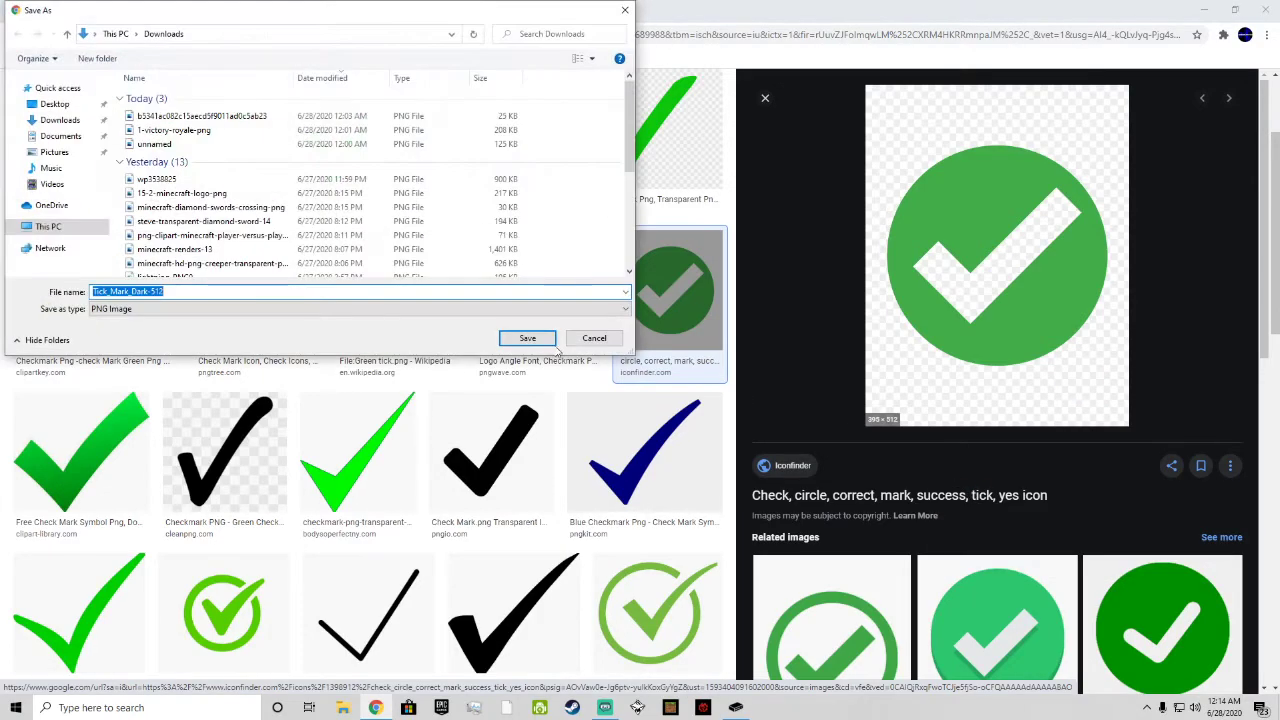
pyautogui.press('Return')
# Step: Find the transparent curved check mark circle icon from Vexels and save it as a PNG
pyautogui.scroll(-1, 570, 370)
pyautogui.scroll(-1, 437, 463)
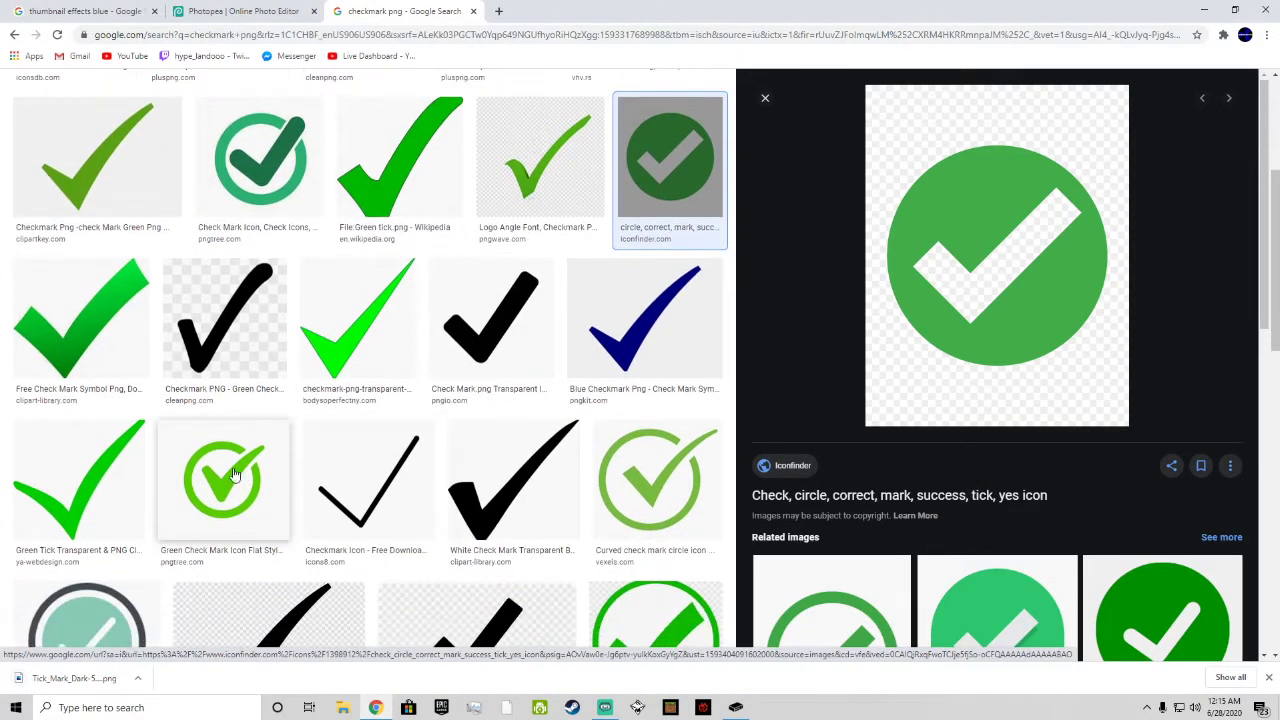
pyautogui.click(224, 480)
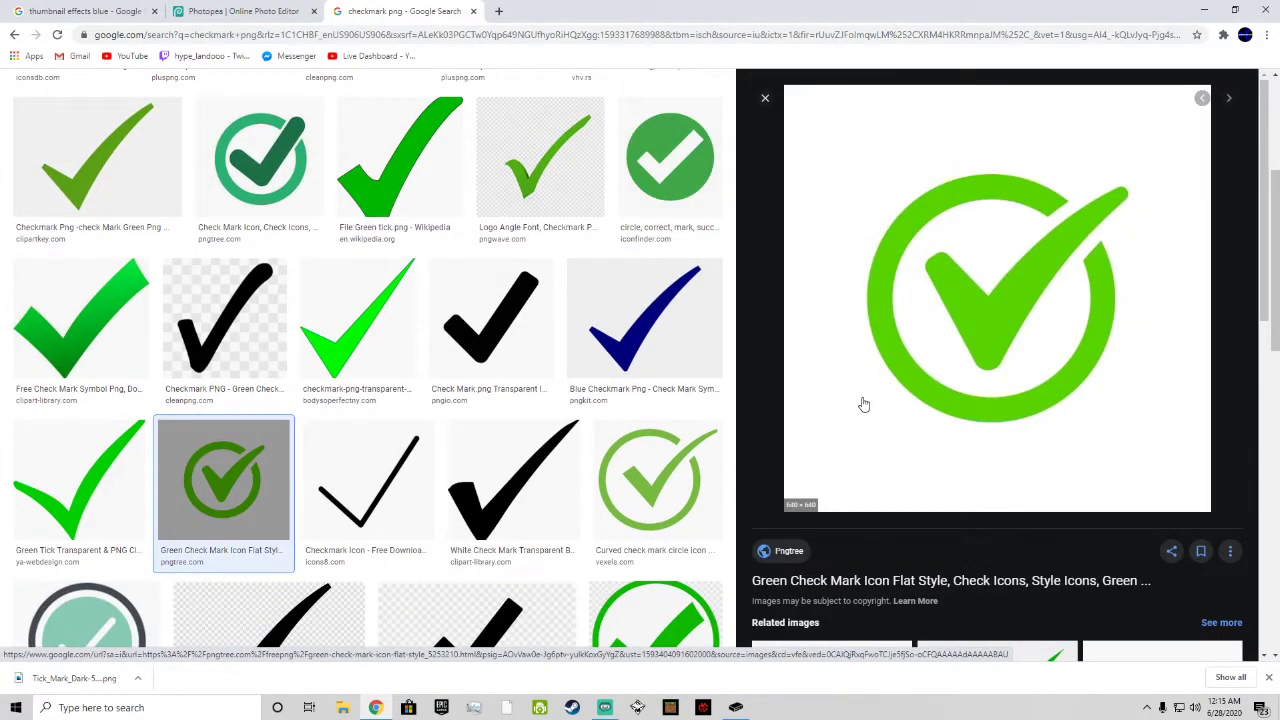
pyautogui.click(663, 458)
pyautogui.rightClick(876, 337)
pyautogui.click(917, 455)
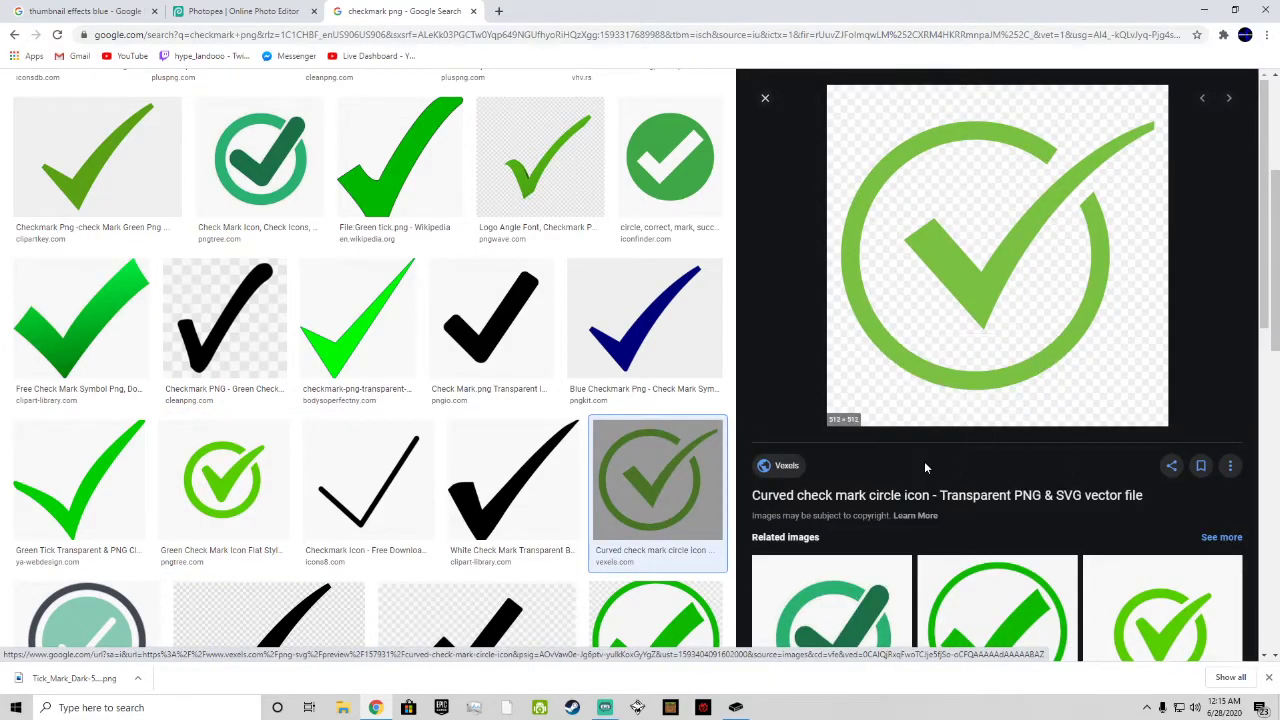
pyautogui.click(606, 255)
# Step: Switch to Photopea and place the downloaded curved check mark in the thumbnail, scaled to about 54% and centred between the two game images
pyautogui.click(195, 10)
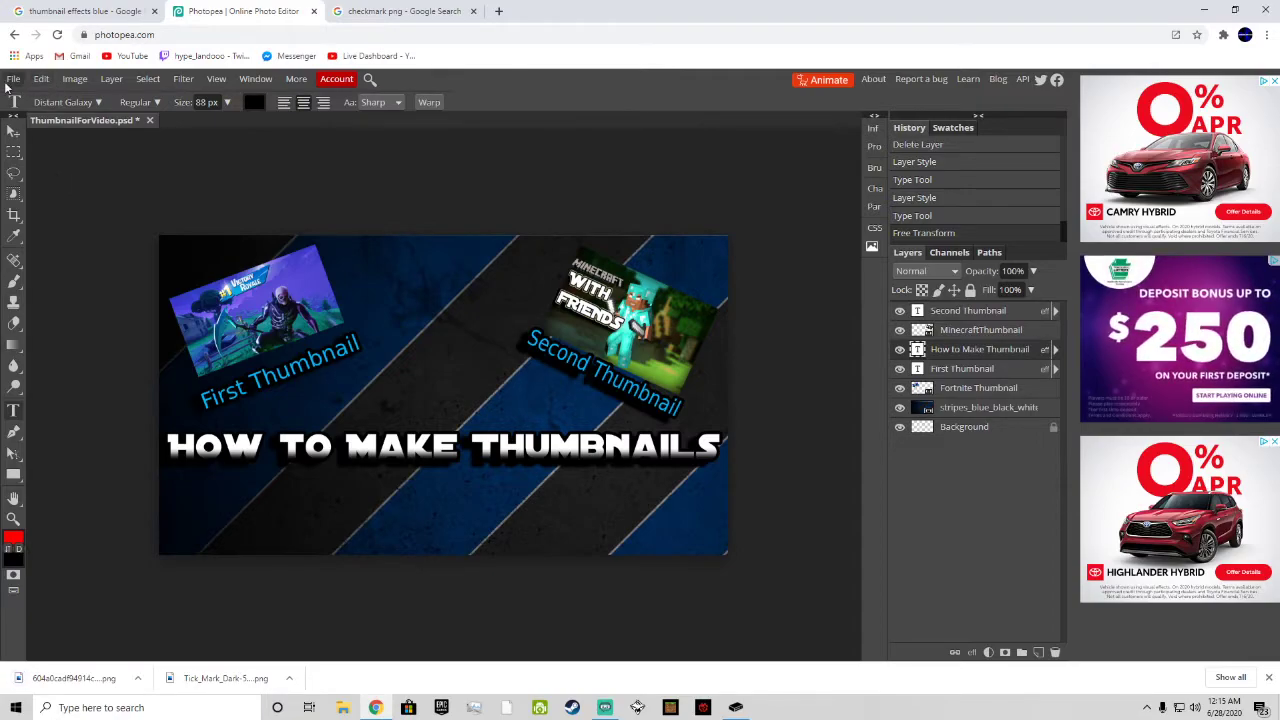
pyautogui.click(13, 79)
pyautogui.click(49, 141)
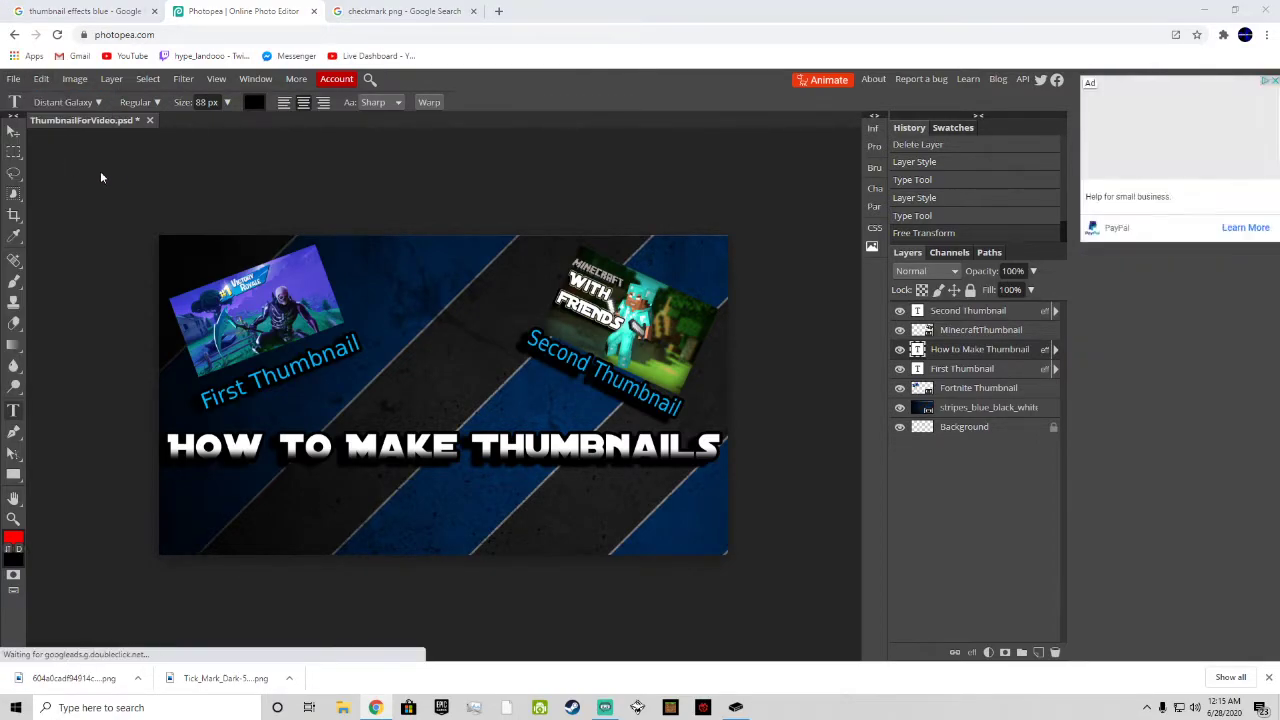
pyautogui.doubleClick(149, 117)
pyautogui.moveTo(323, 326); pyautogui.dragTo(468, 337)
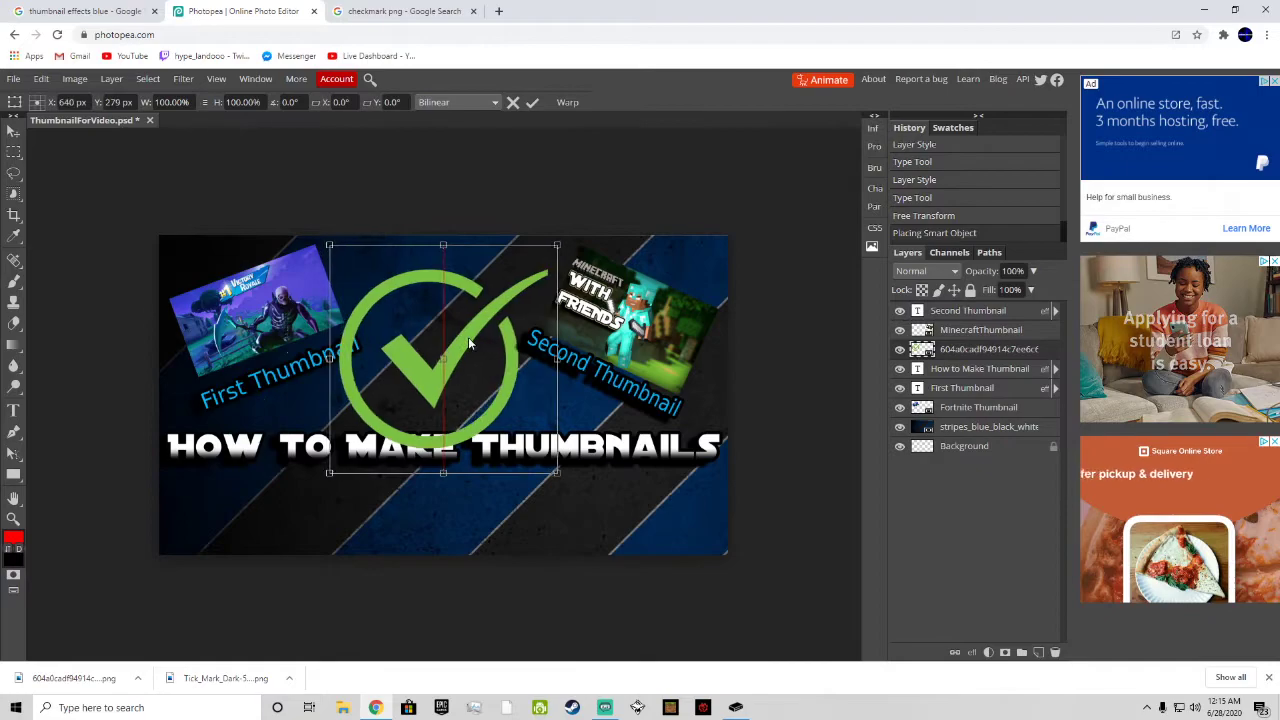
pyautogui.moveTo(556, 463); pyautogui.dragTo(494, 379)
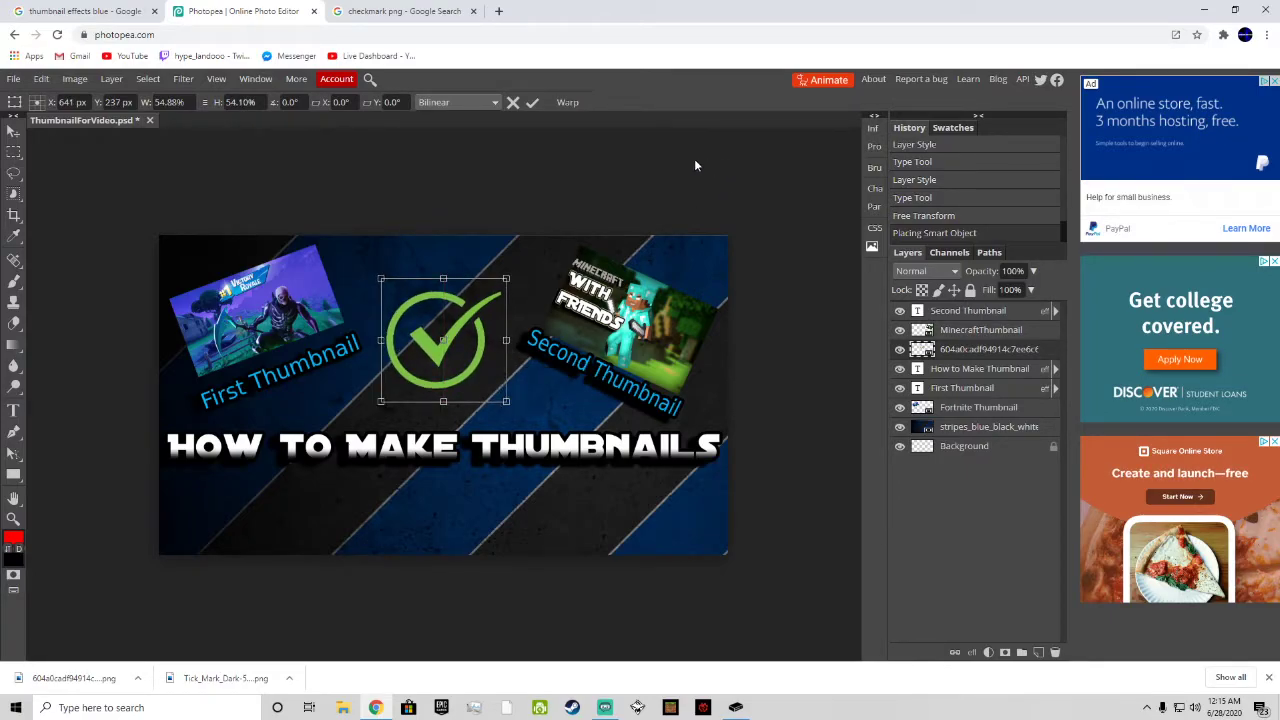
pyautogui.click(532, 102)
# Step: Export the thumbnail as a 1280x720 px JPG at maximum quality
pyautogui.click(14, 79)
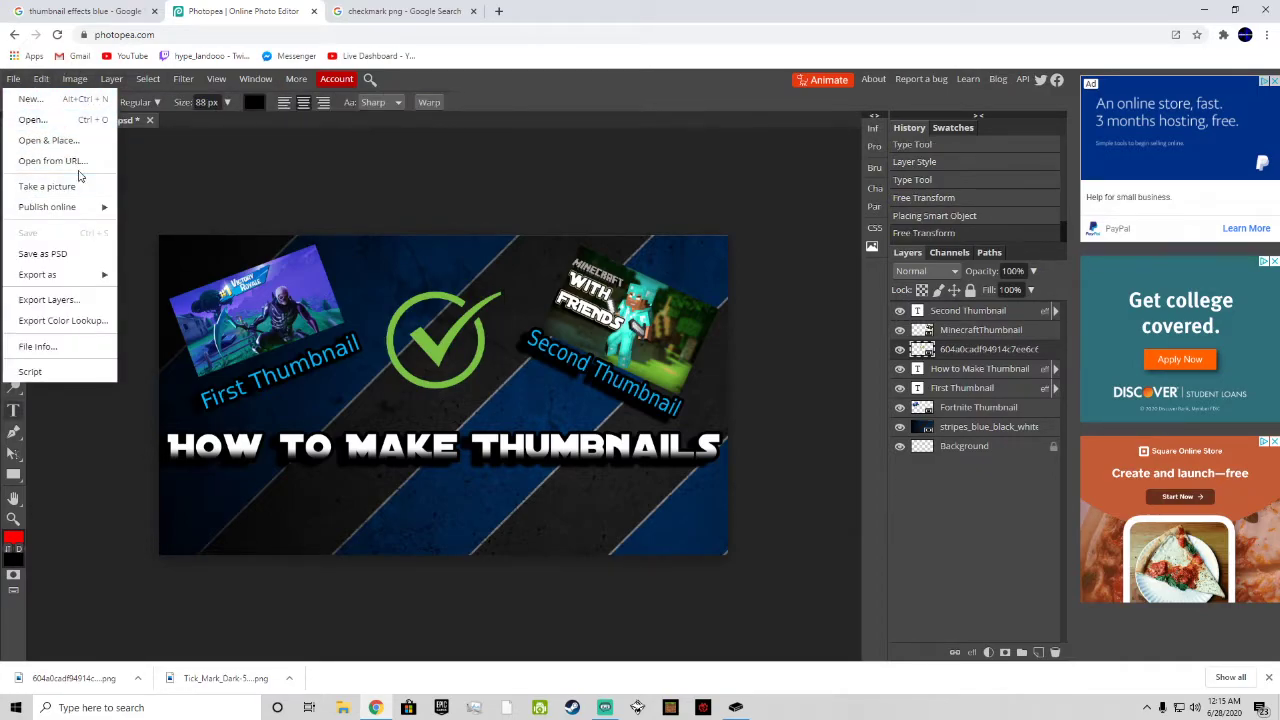
pyautogui.moveTo(97, 273)
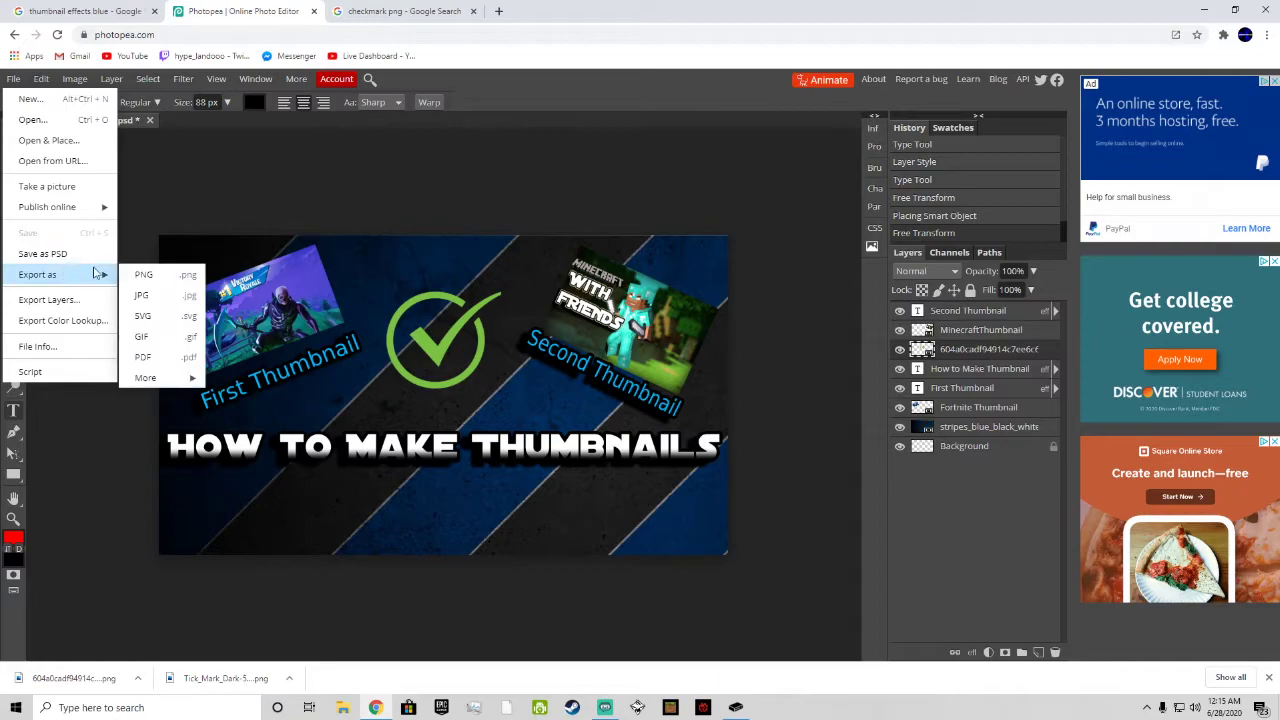
pyautogui.click(143, 294)
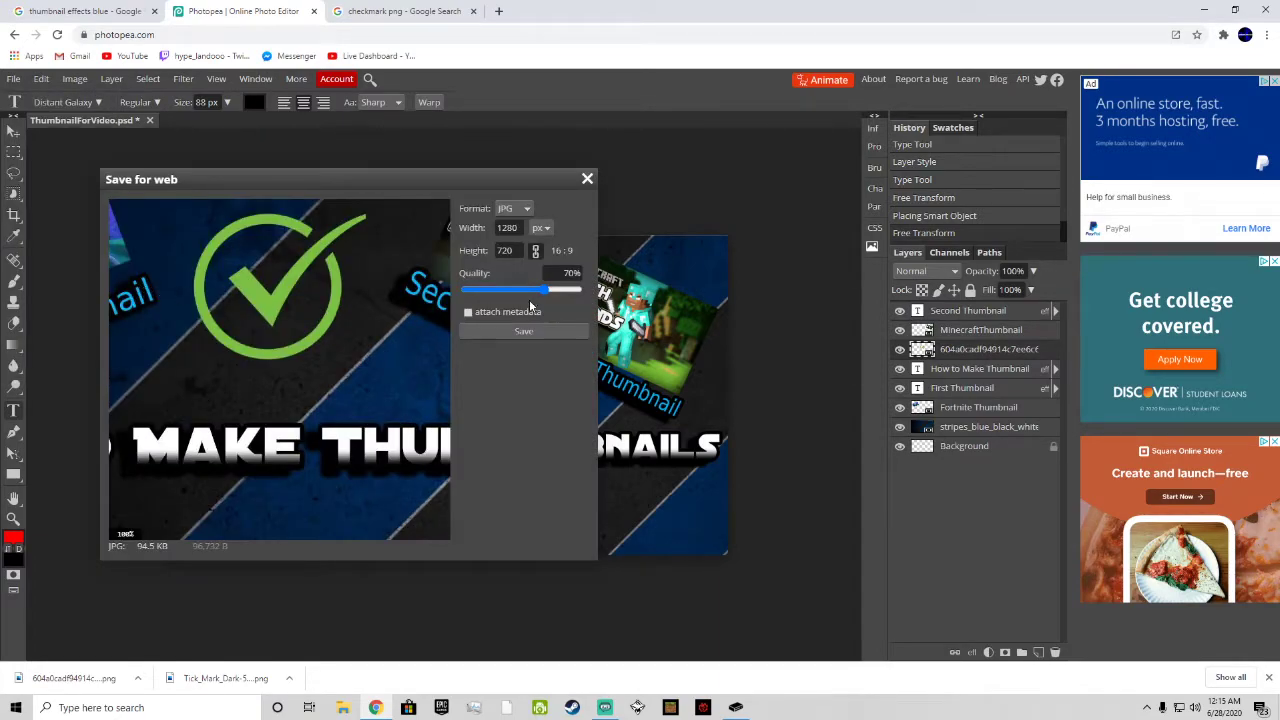
pyautogui.moveTo(544, 289); pyautogui.dragTo(590, 290)
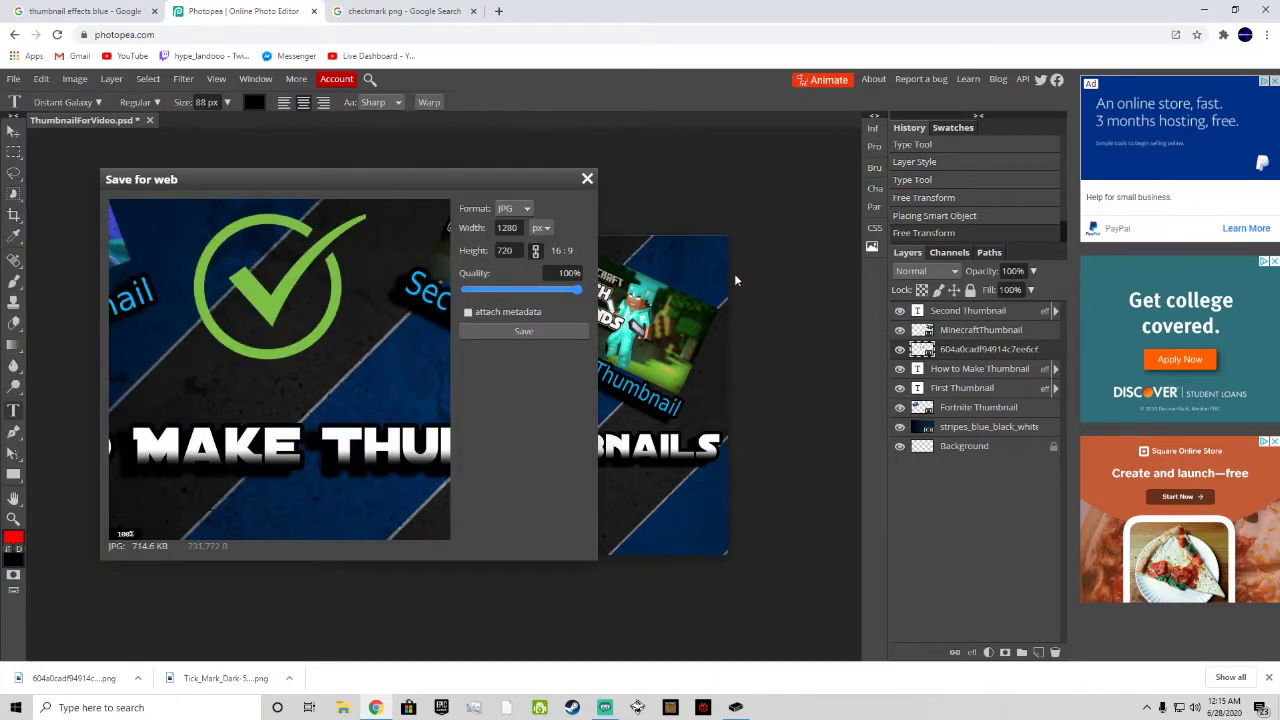
pyautogui.click(540, 229)
pyautogui.click(541, 246)
pyautogui.click(523, 210)
pyautogui.click(518, 238)
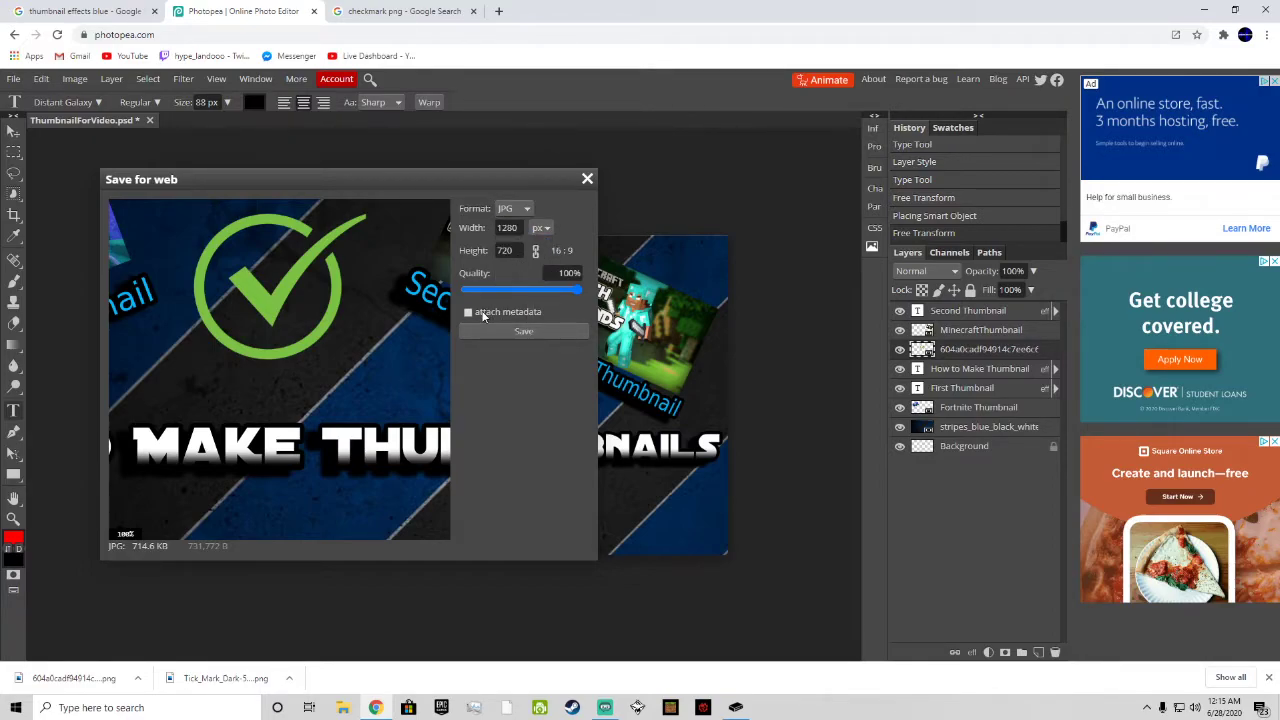
pyautogui.click(488, 331)
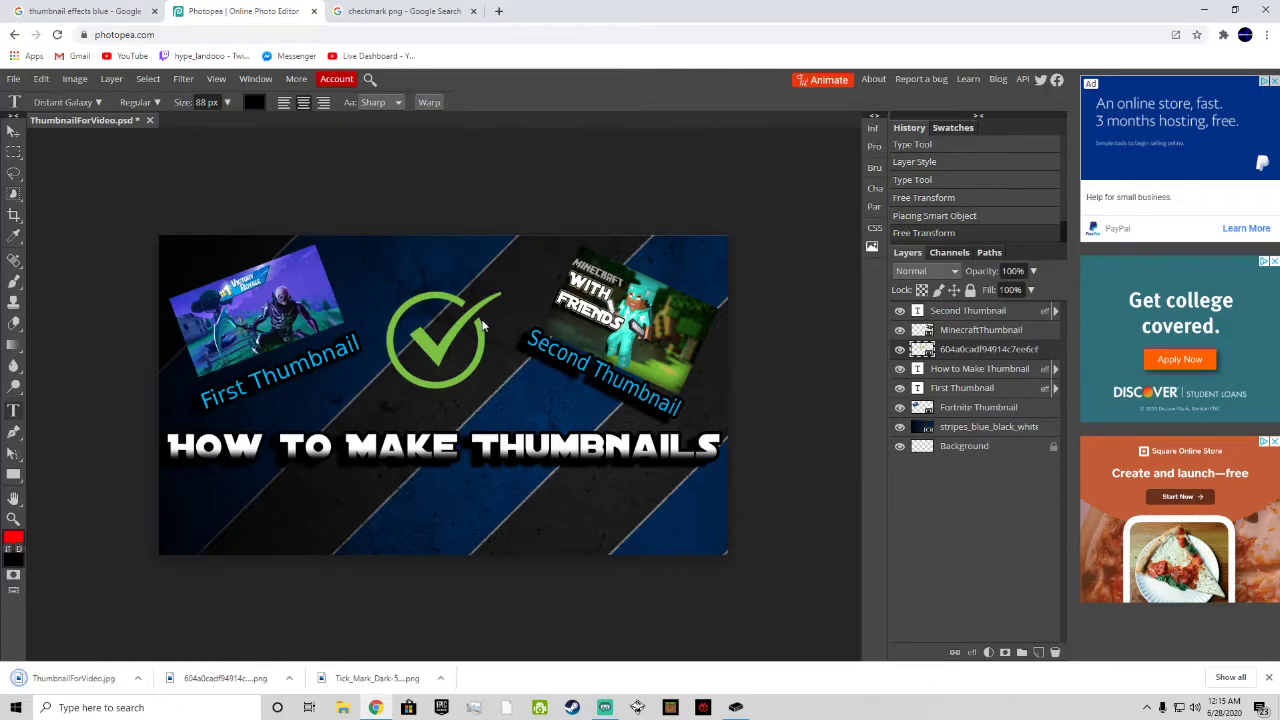
# Step: Open YouTube in a new browser tab and go to the signed-in account's own channel page
pyautogui.click(498, 11)
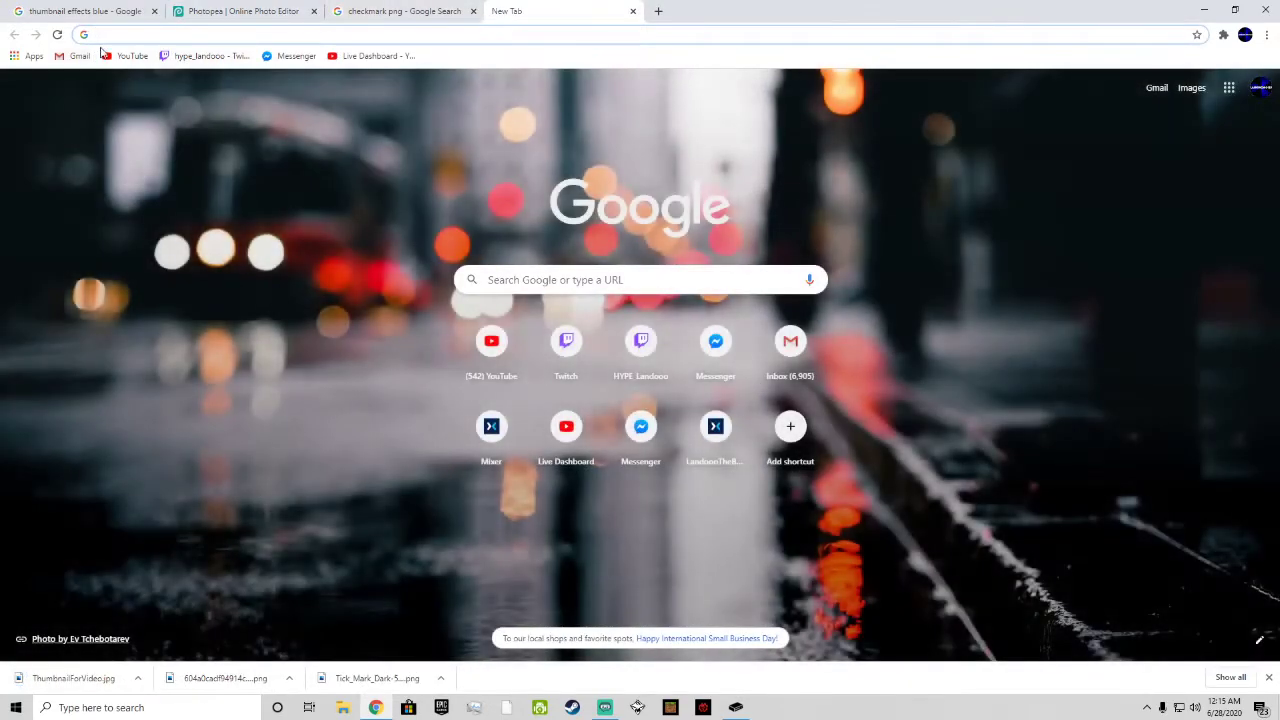
pyautogui.click(118, 55)
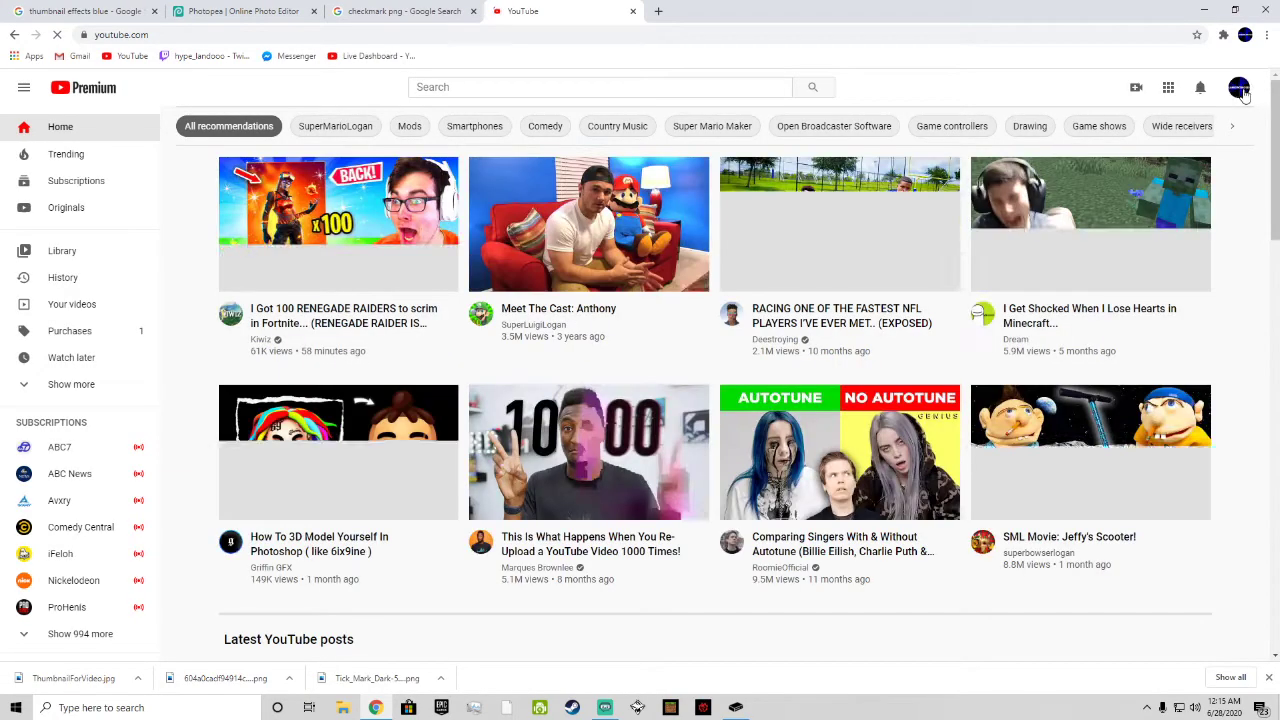
pyautogui.click(1239, 88)
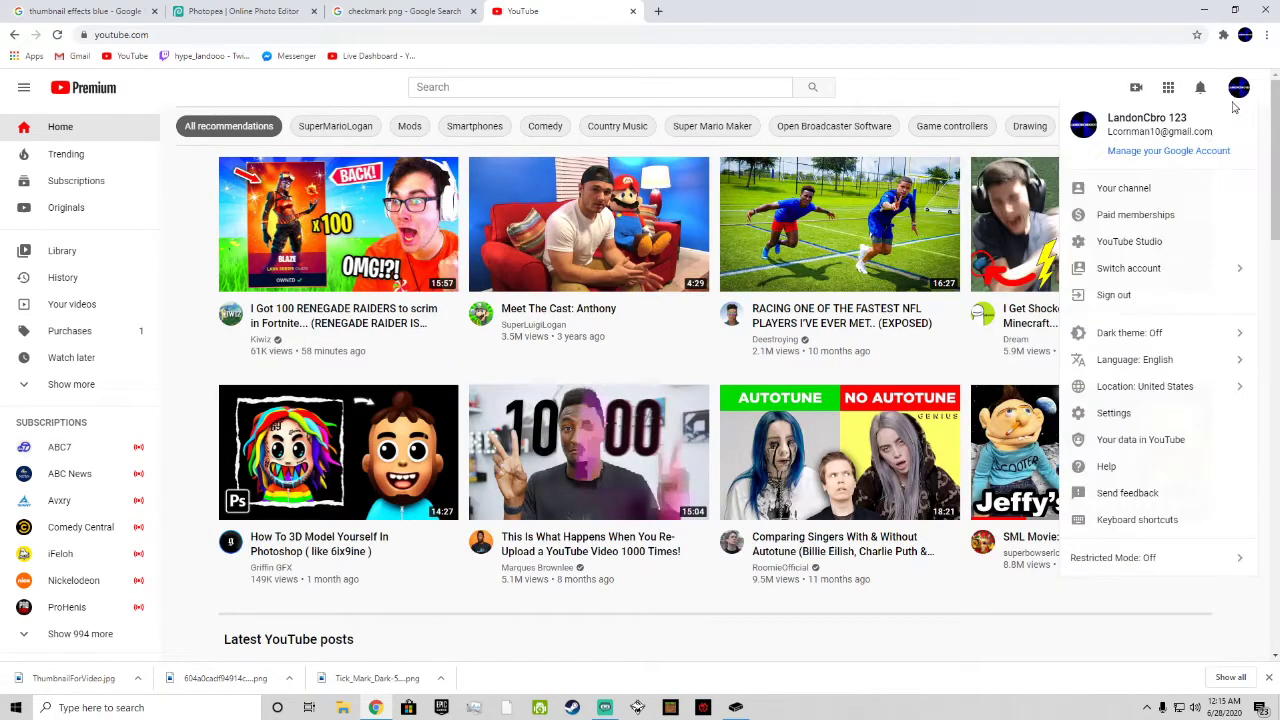
pyautogui.click(1152, 190)
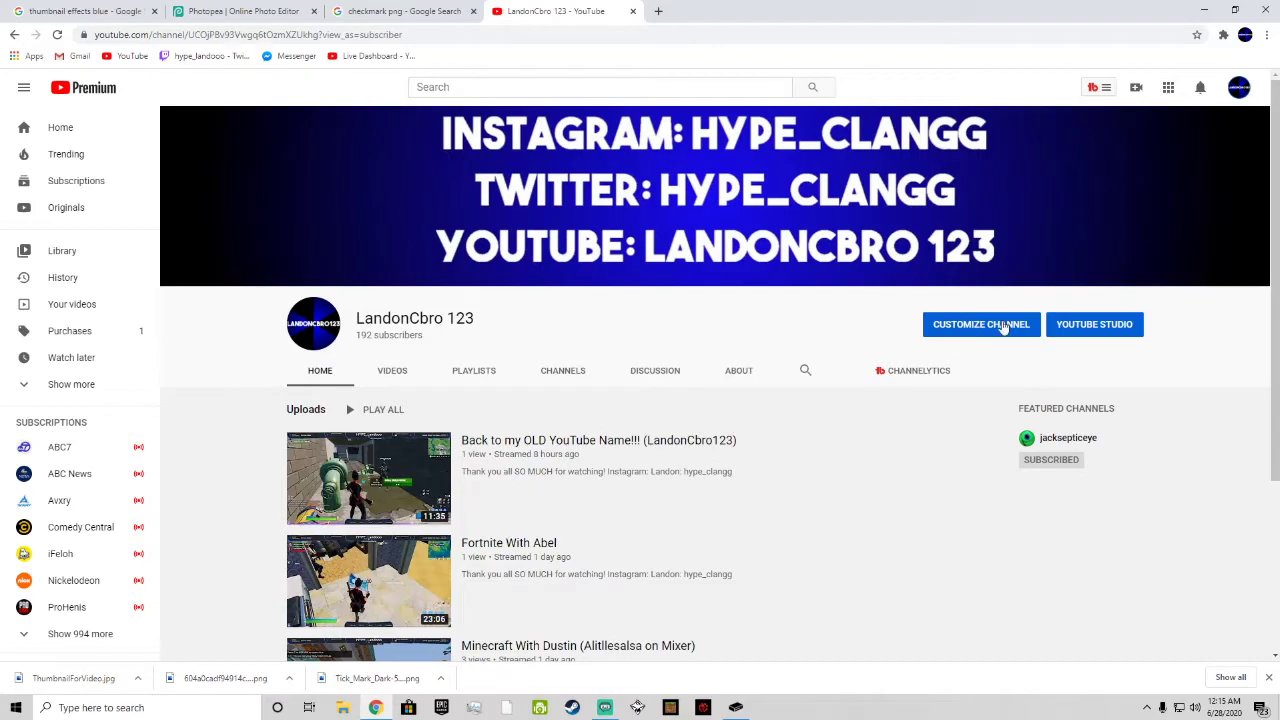
# Step: Open the YouTube Studio video upload, try to upload the ThumbnailForVideo JPG, and close the upload dialog
pyautogui.click(1136, 88)
pyautogui.click(1138, 118)
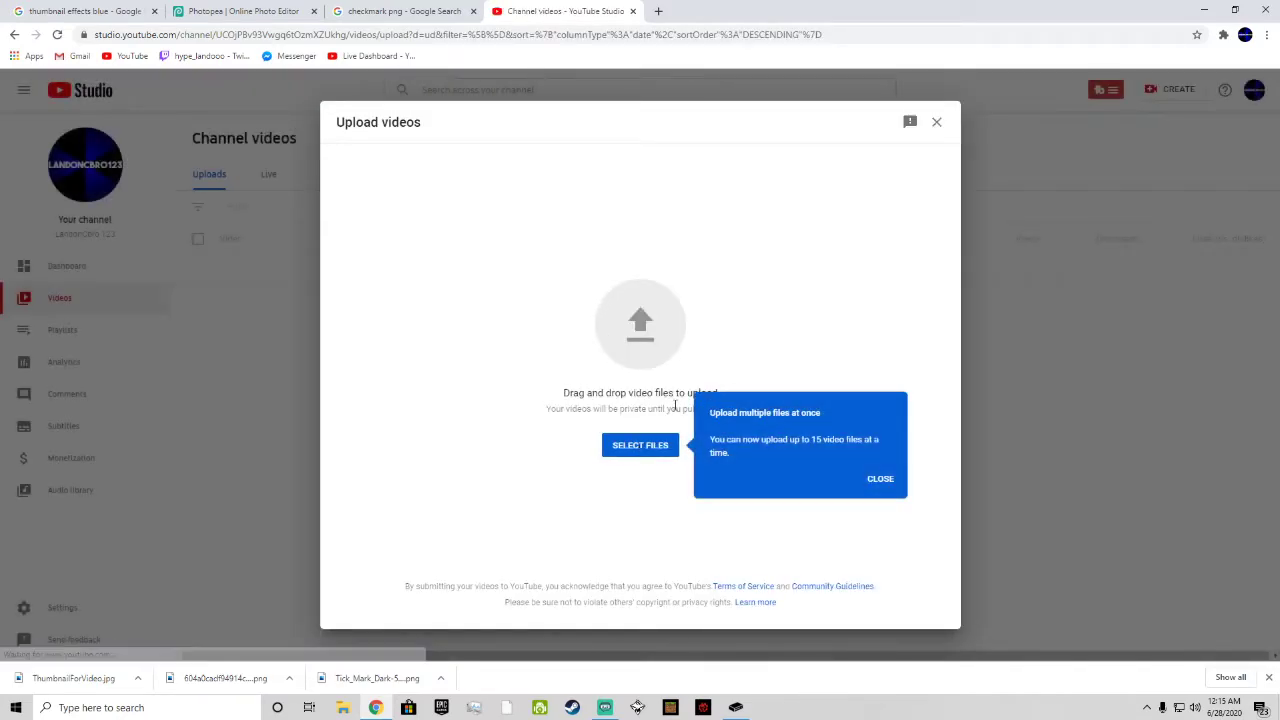
pyautogui.click(640, 446)
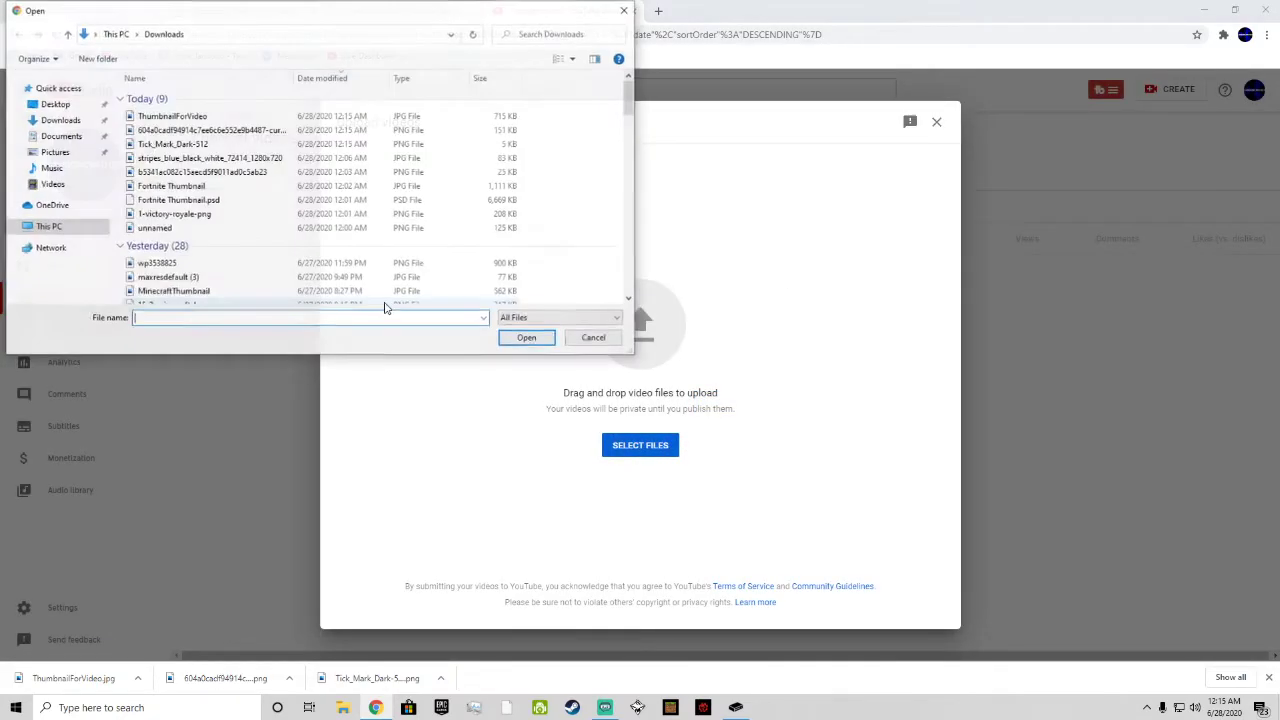
pyautogui.doubleClick(163, 117)
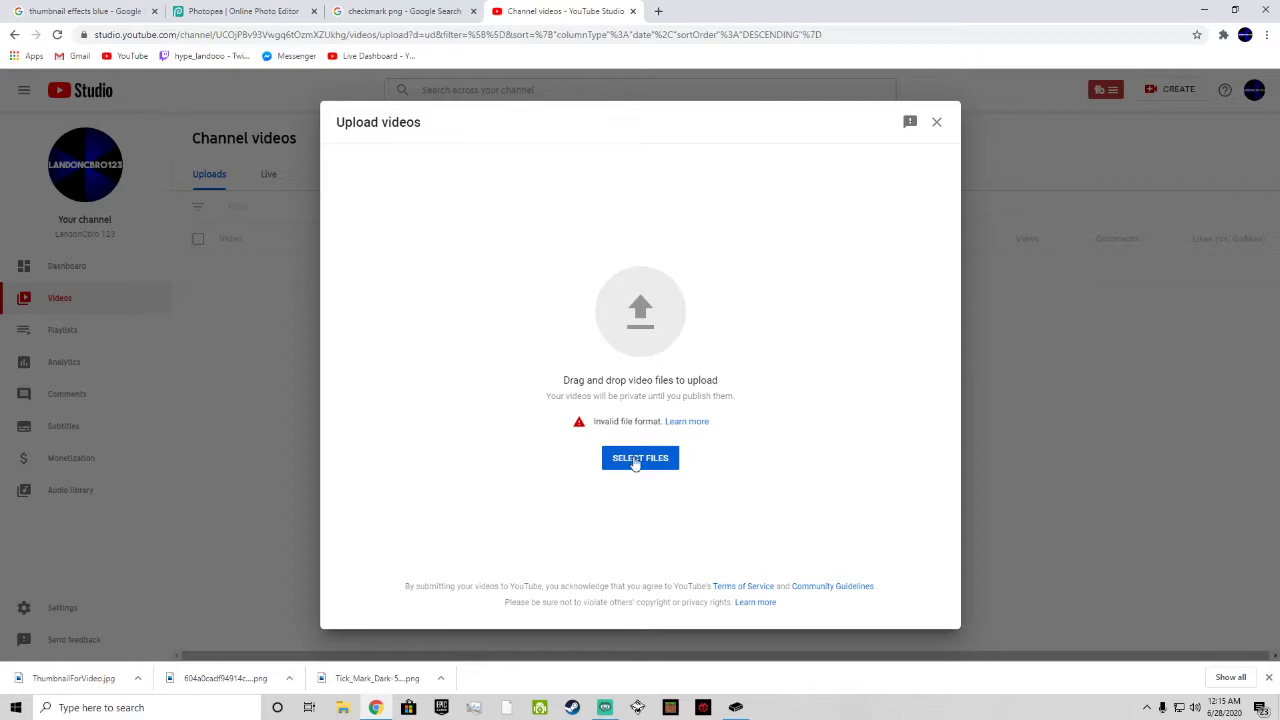
pyautogui.click(936, 123)
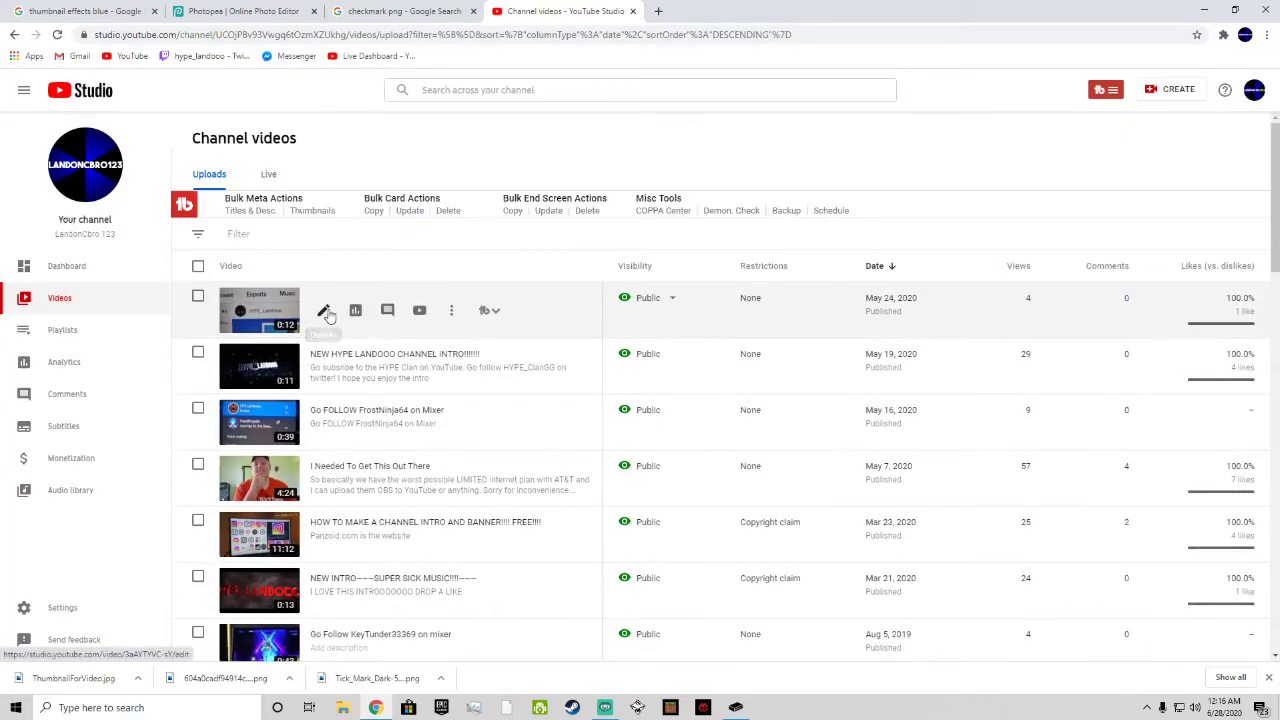
# Step: Open the details of the newest uploaded video, look at its additional options, and return to the basic details
pyautogui.click(327, 314)
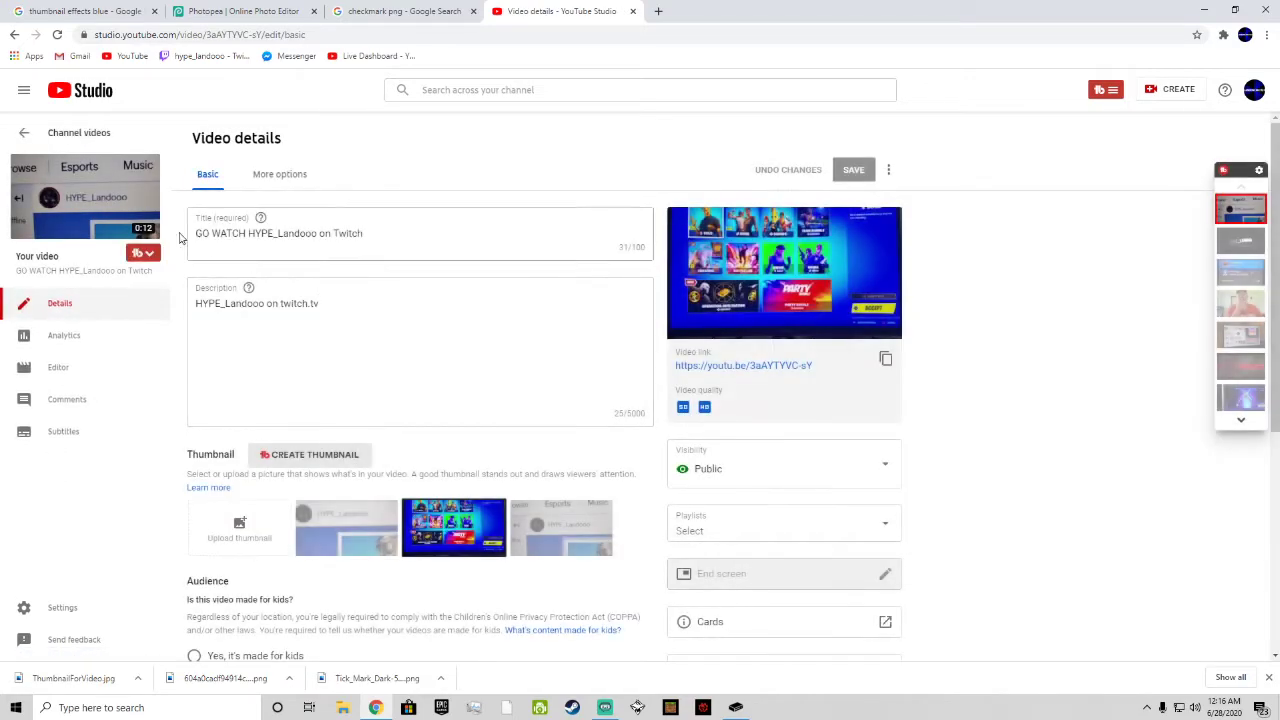
pyautogui.click(261, 180)
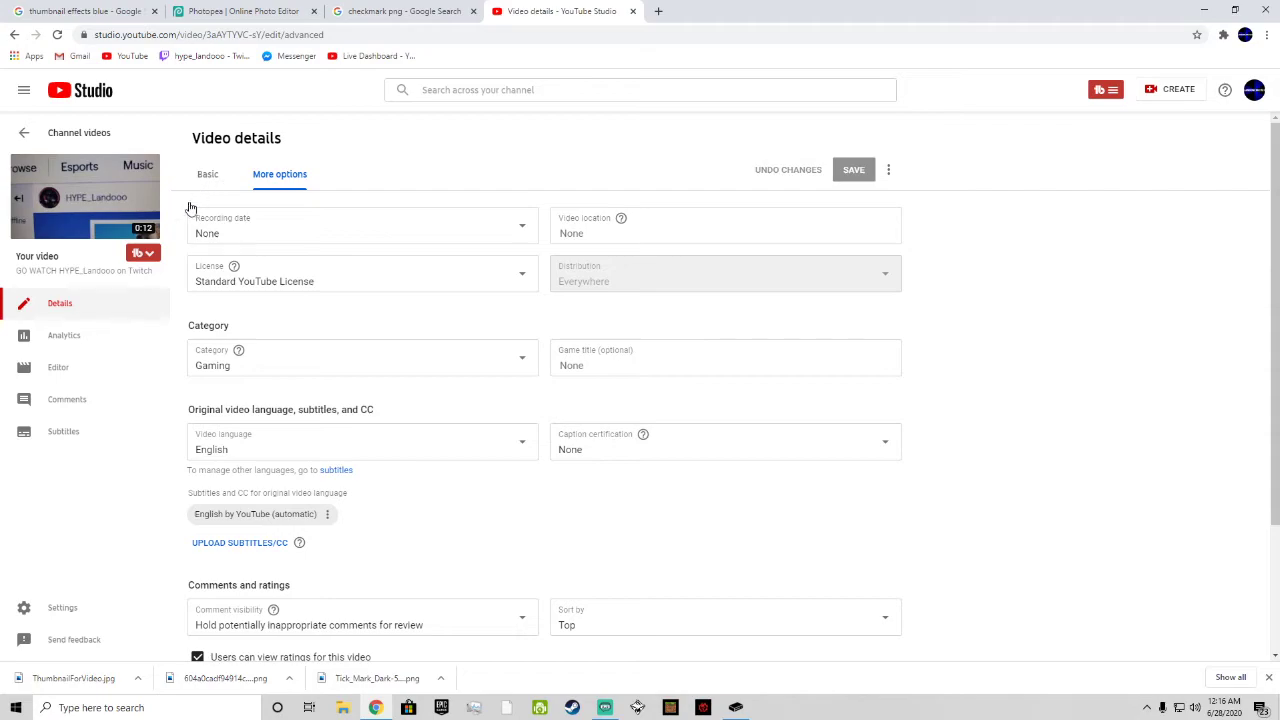
pyautogui.click(205, 180)
pyautogui.moveTo(143, 257)
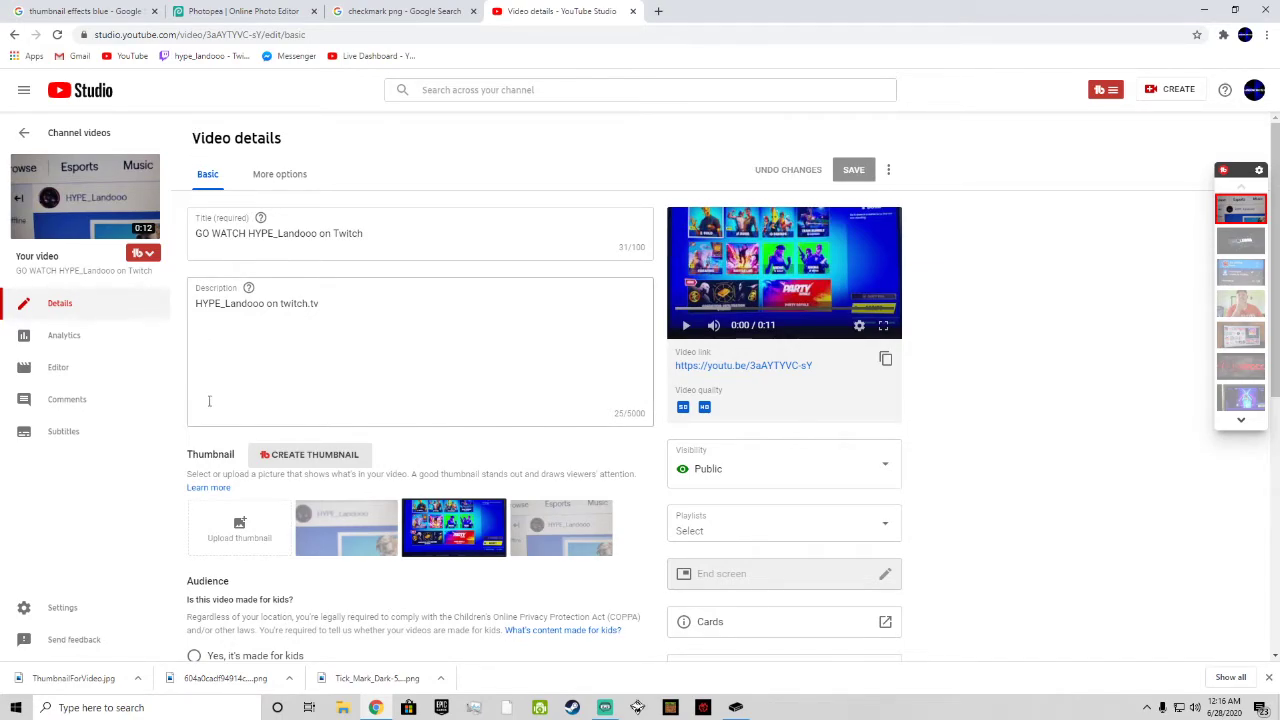
# Step: Look through the image backgrounds in the video's Thumbnail Generator and close it without creating a thumbnail
pyautogui.click(263, 459)
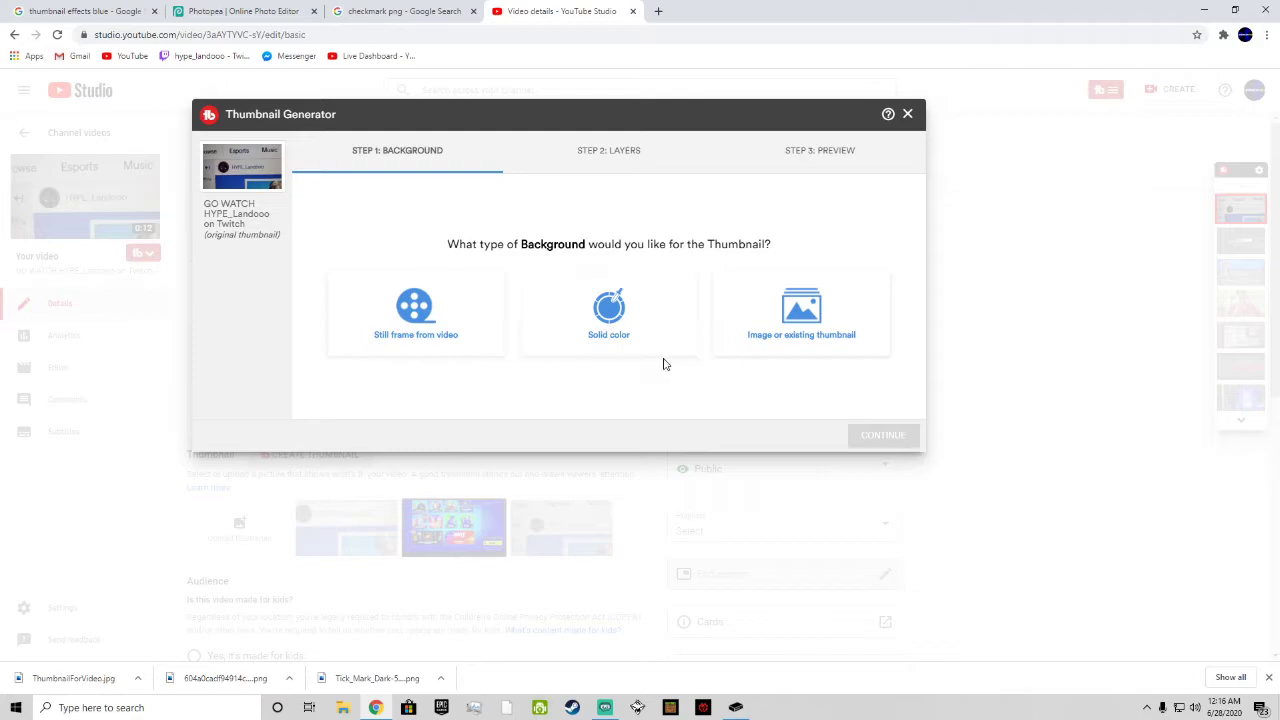
pyautogui.click(806, 308)
pyautogui.scroll(-3, 820, 300)
pyautogui.scroll(3, 794, 329)
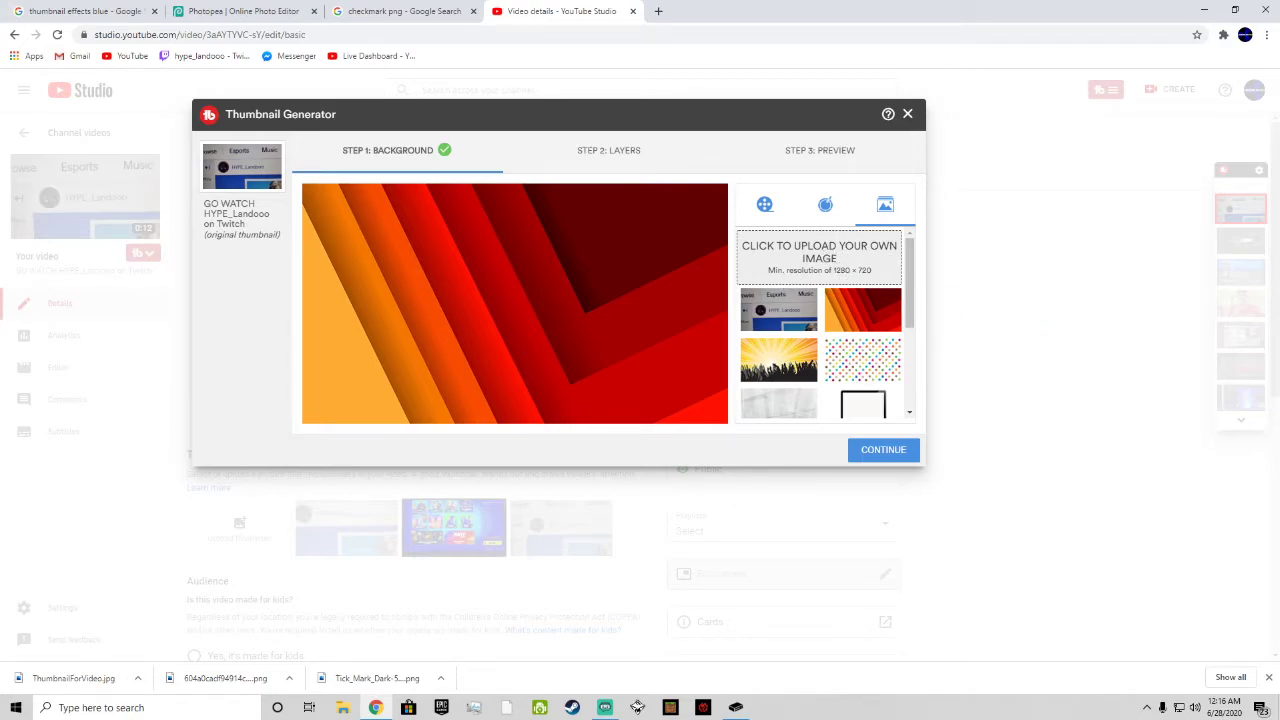
pyautogui.click(906, 115)
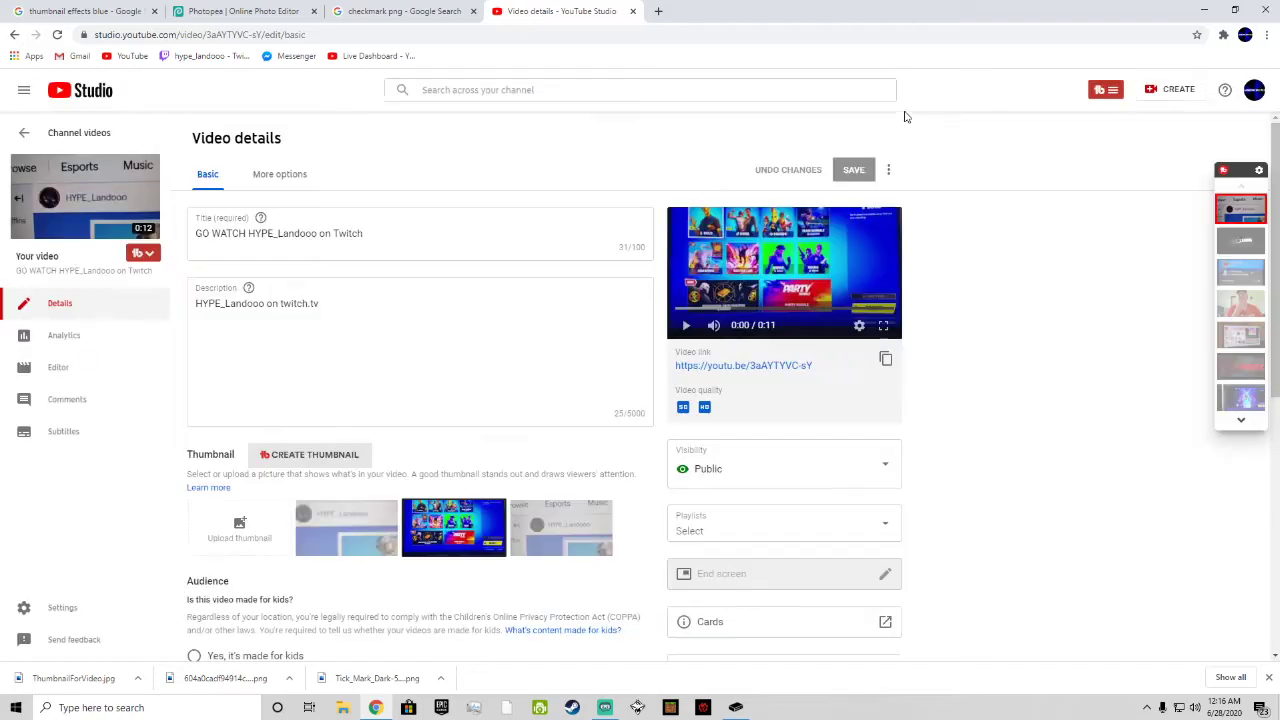
# Step: Close the YouTube tab and the browser's downloads bar to return to the thumbnail project in Photopea
pyautogui.click(633, 11)
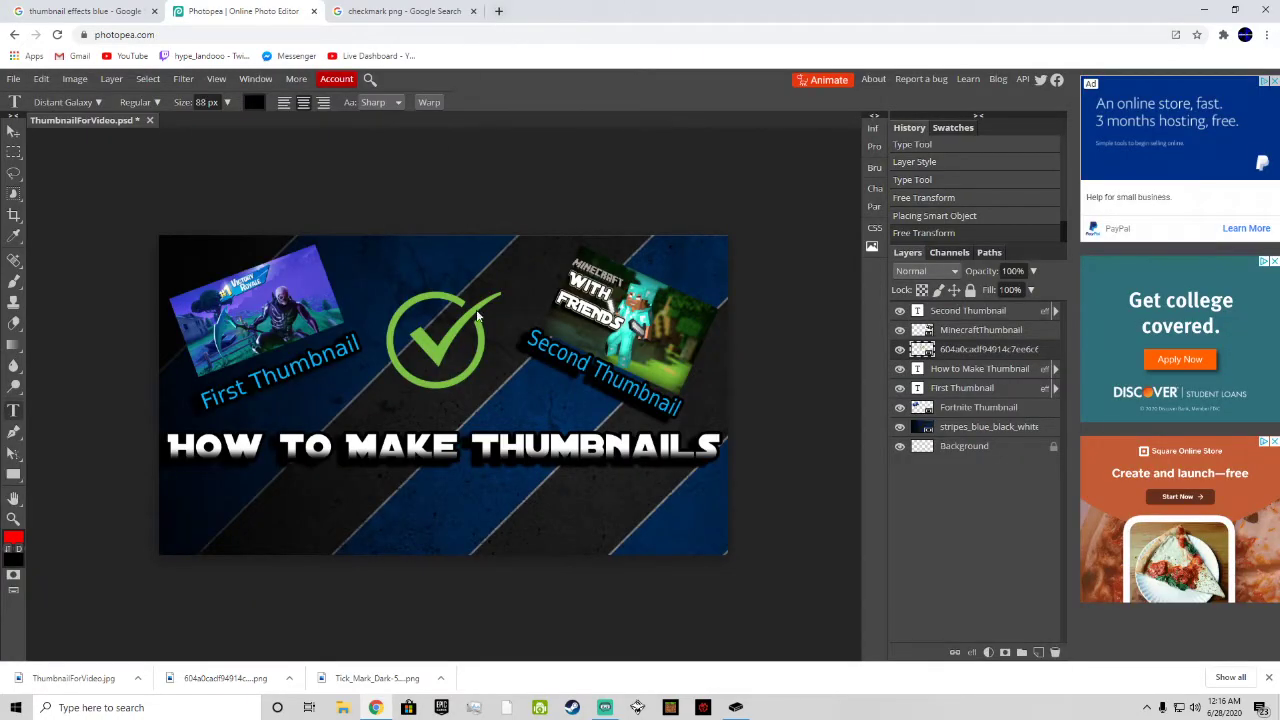
pyautogui.click(1268, 678)
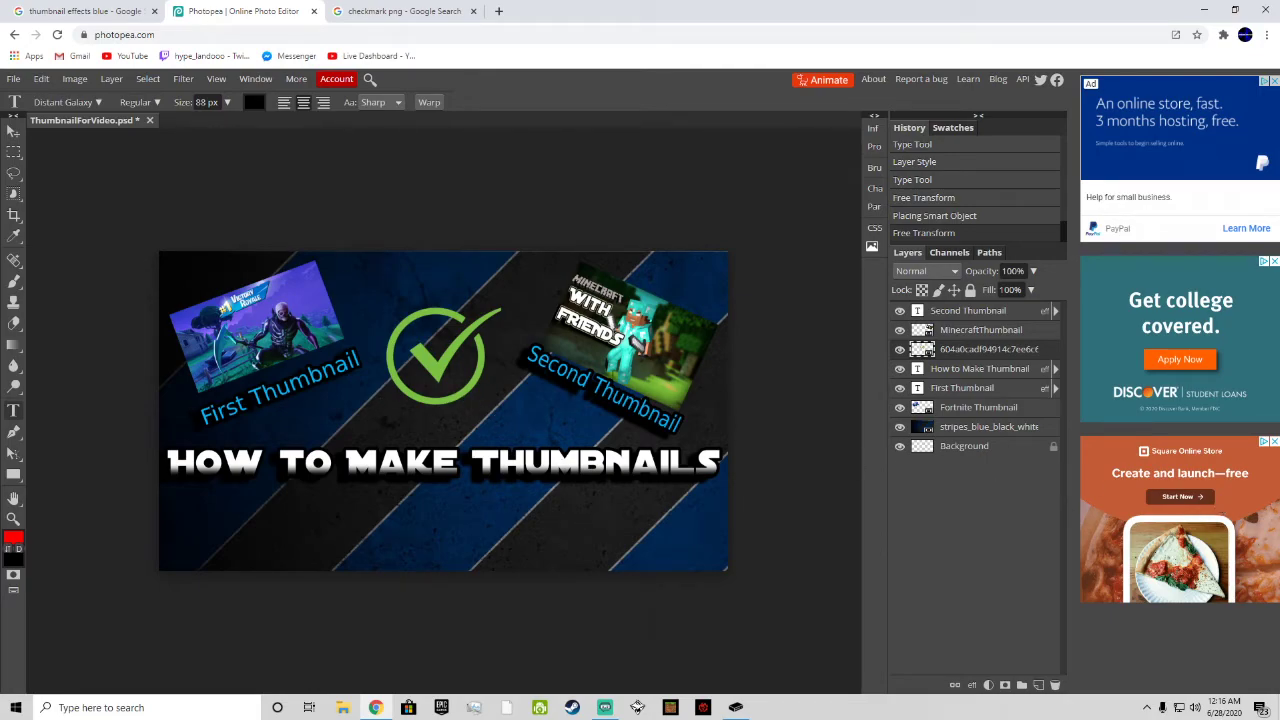
pyautogui.click(473, 512)
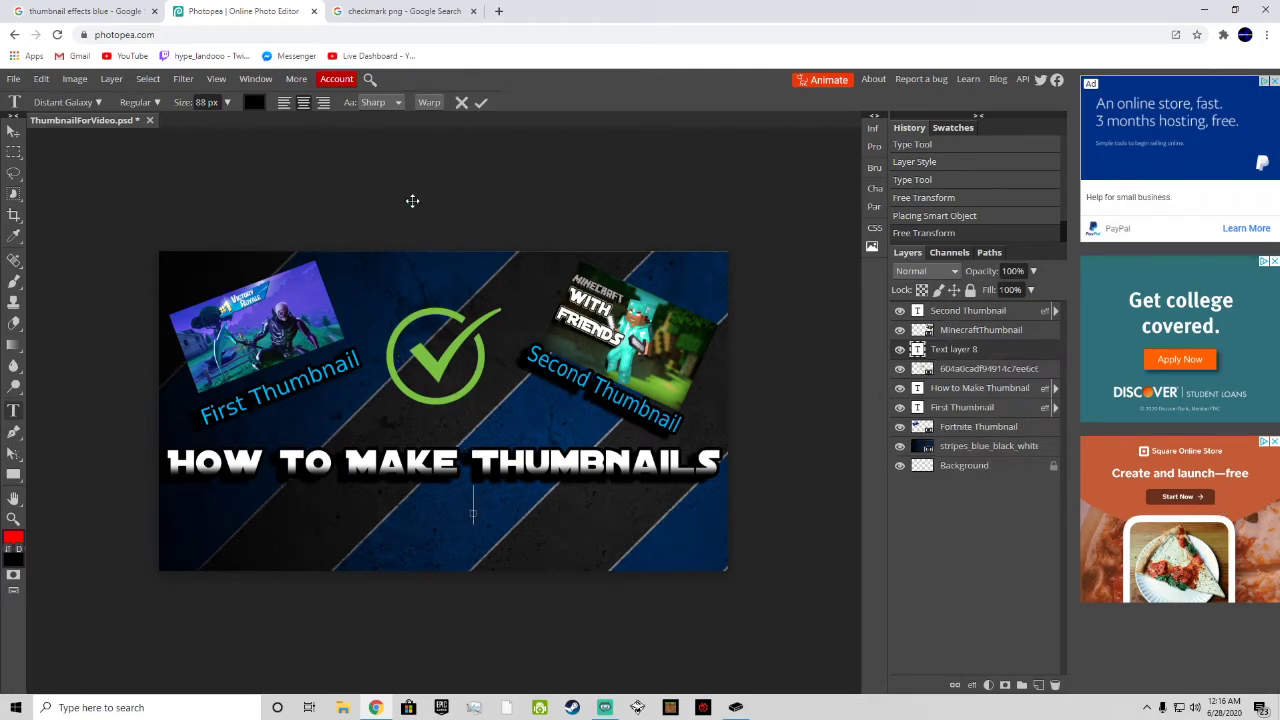
pyautogui.click(11, 419)
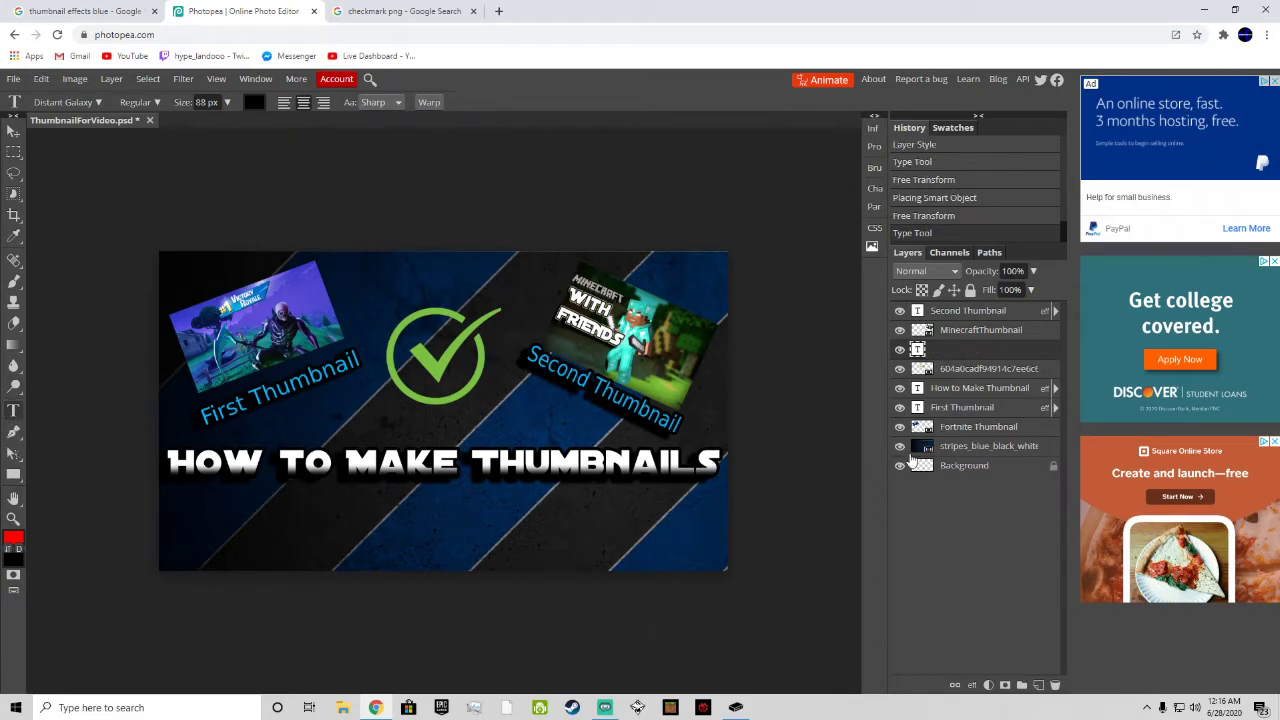
# Step: Start a Gaussian Blur on the blue and black striped background layer and preview radii up to 400 px
pyautogui.click(921, 449)
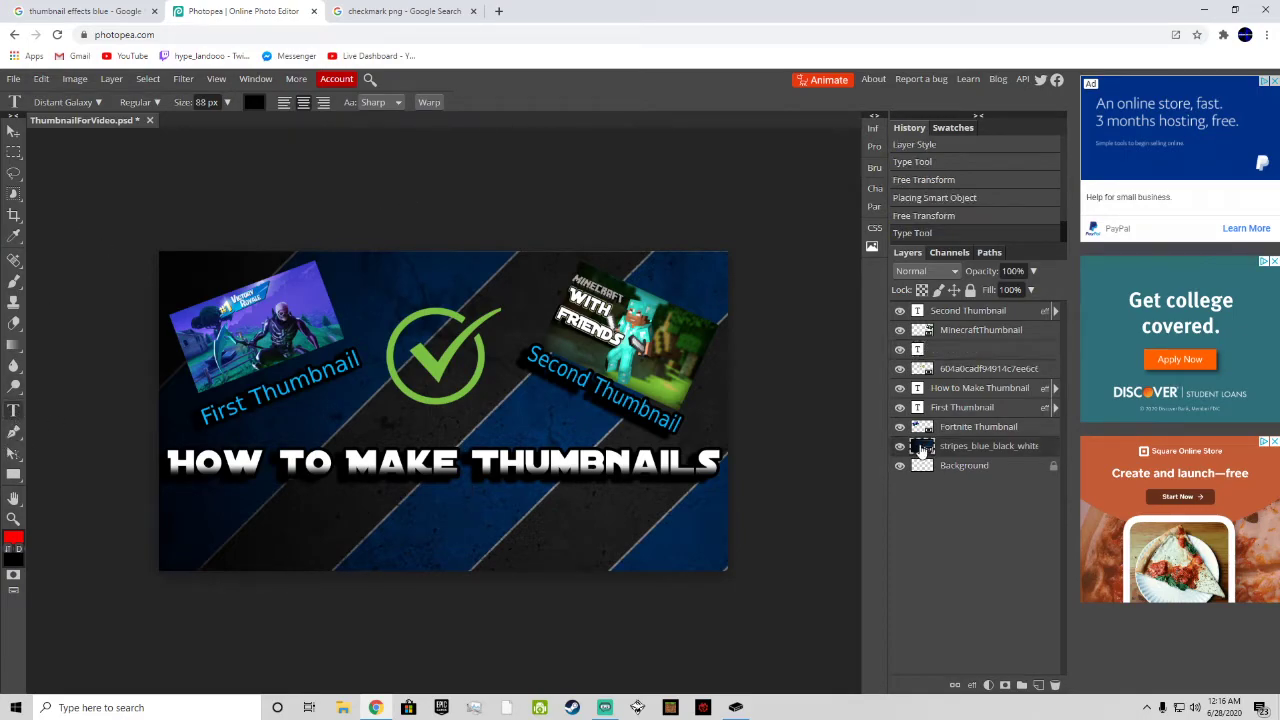
pyautogui.click(41, 79)
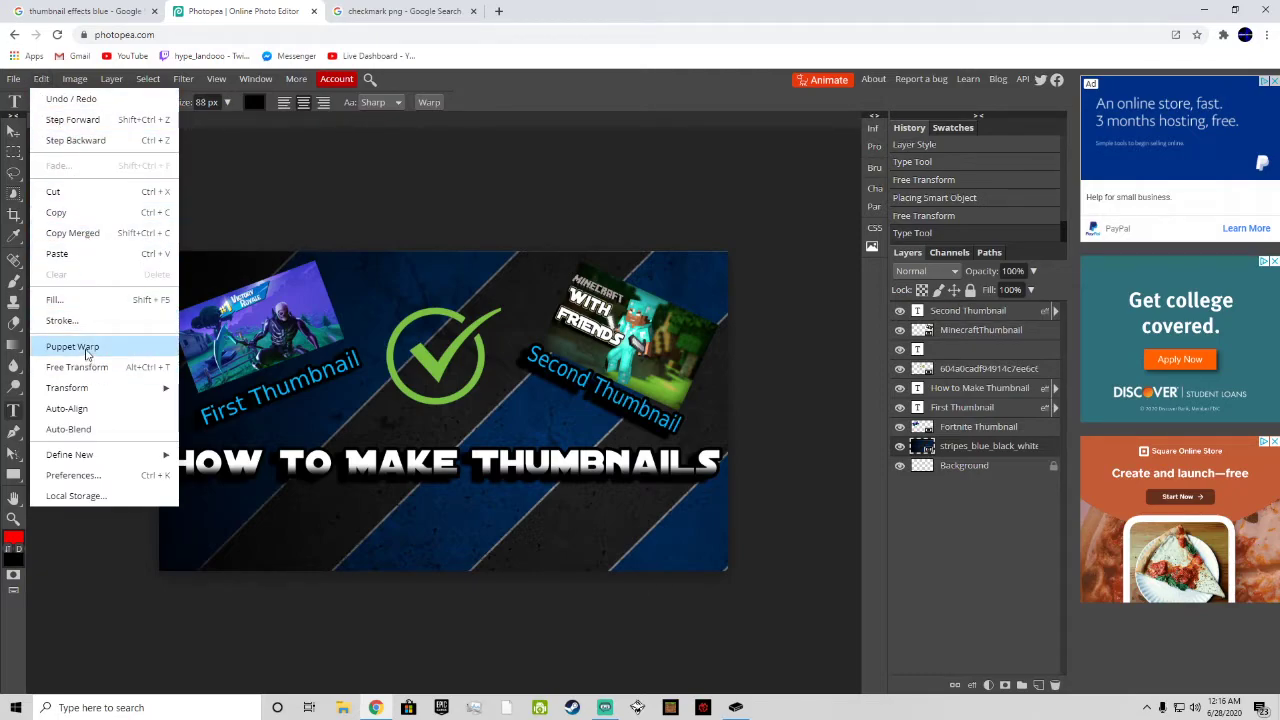
pyautogui.moveTo(88, 389)
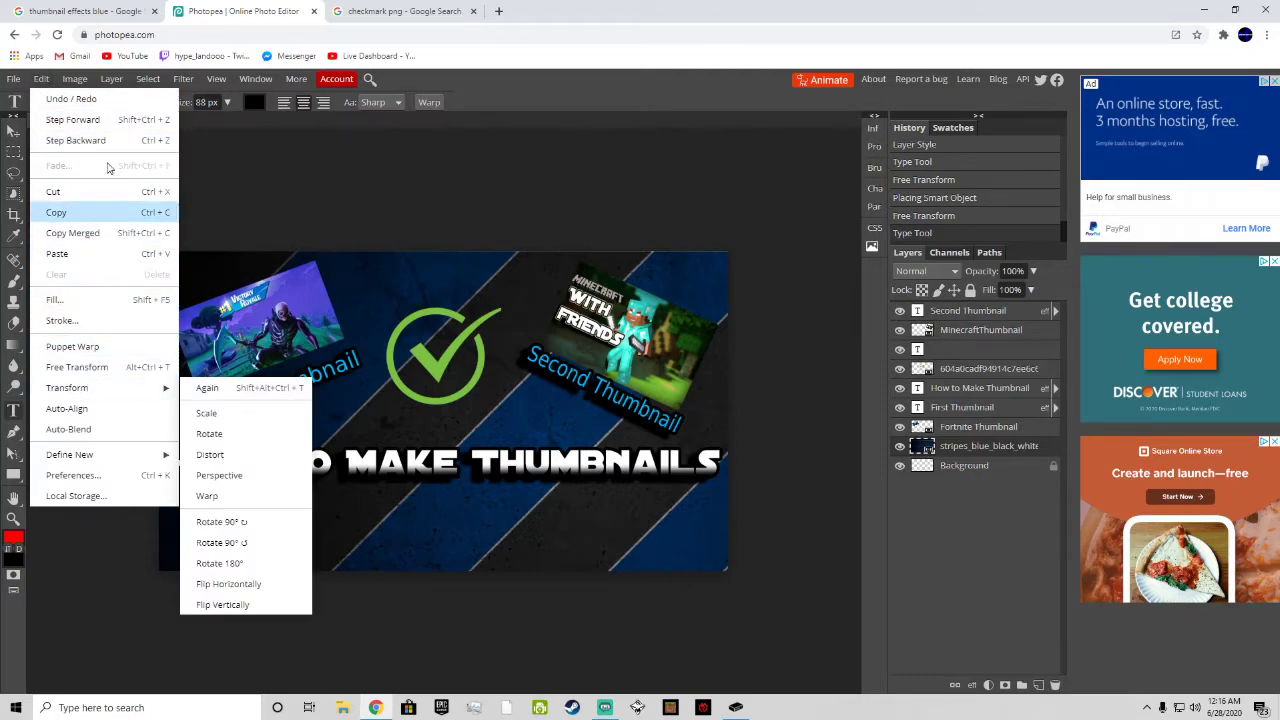
pyautogui.moveTo(85, 84)
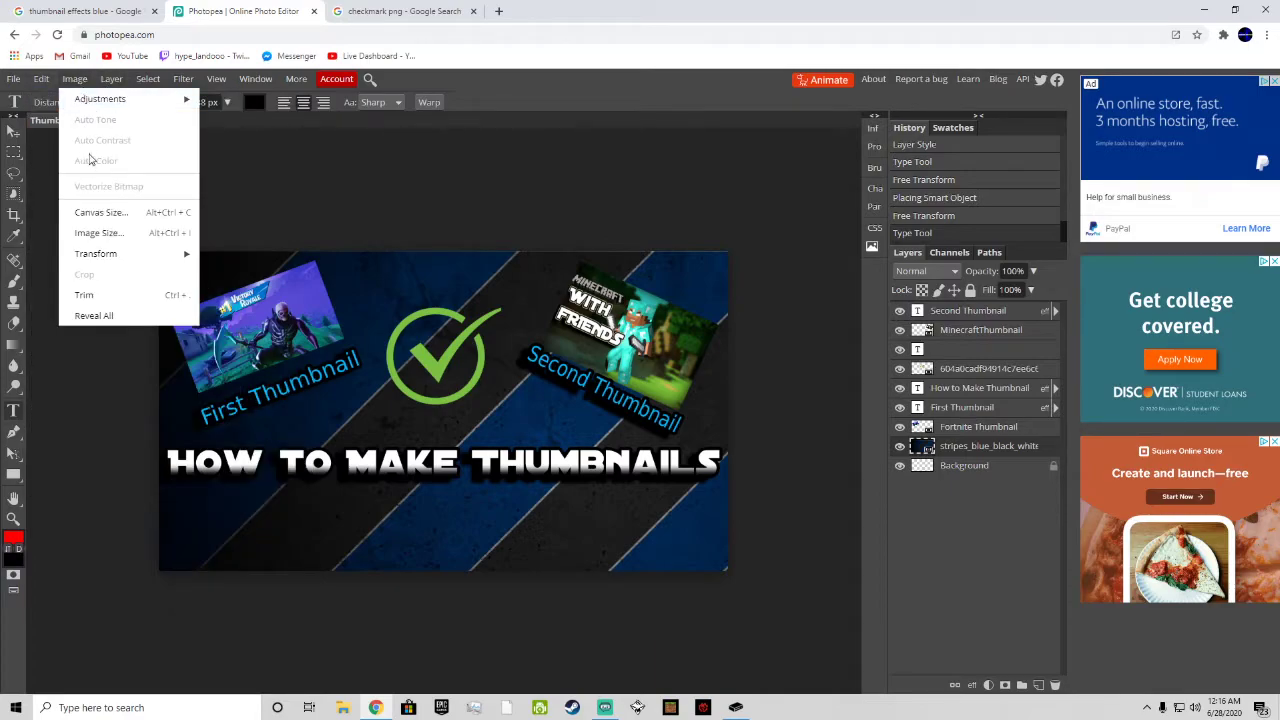
pyautogui.moveTo(183, 79)
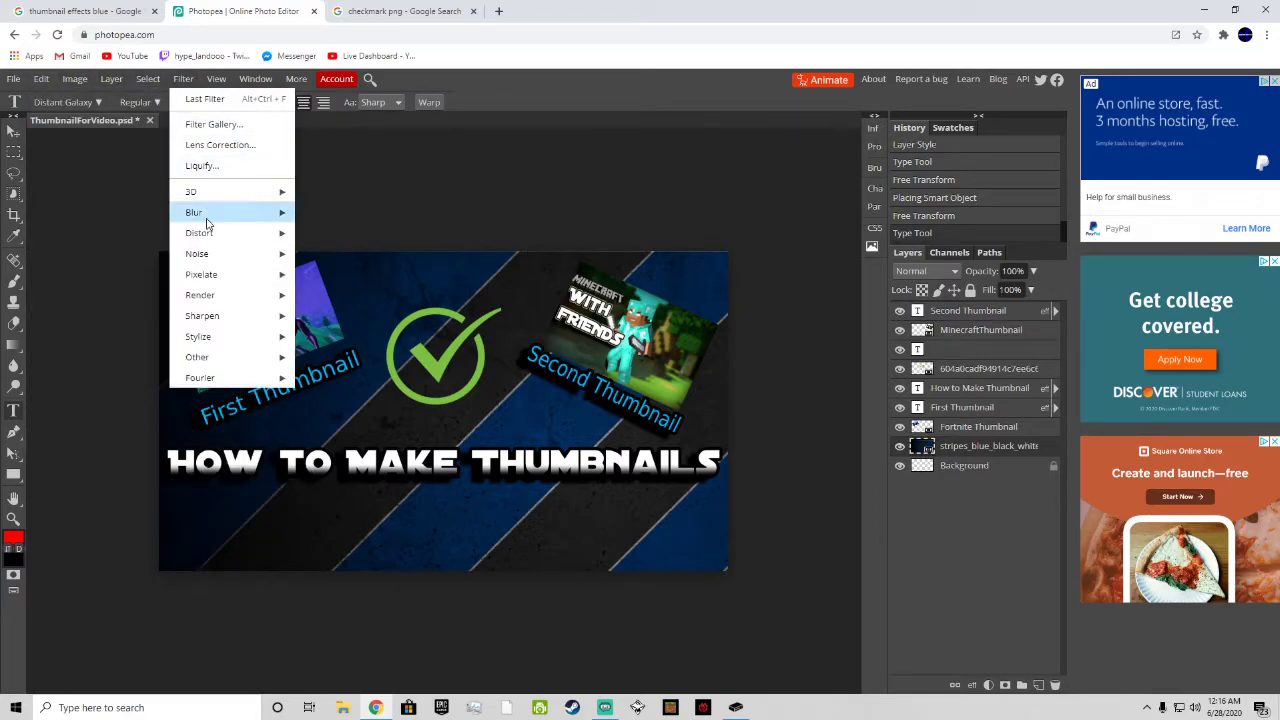
pyautogui.moveTo(208, 222)
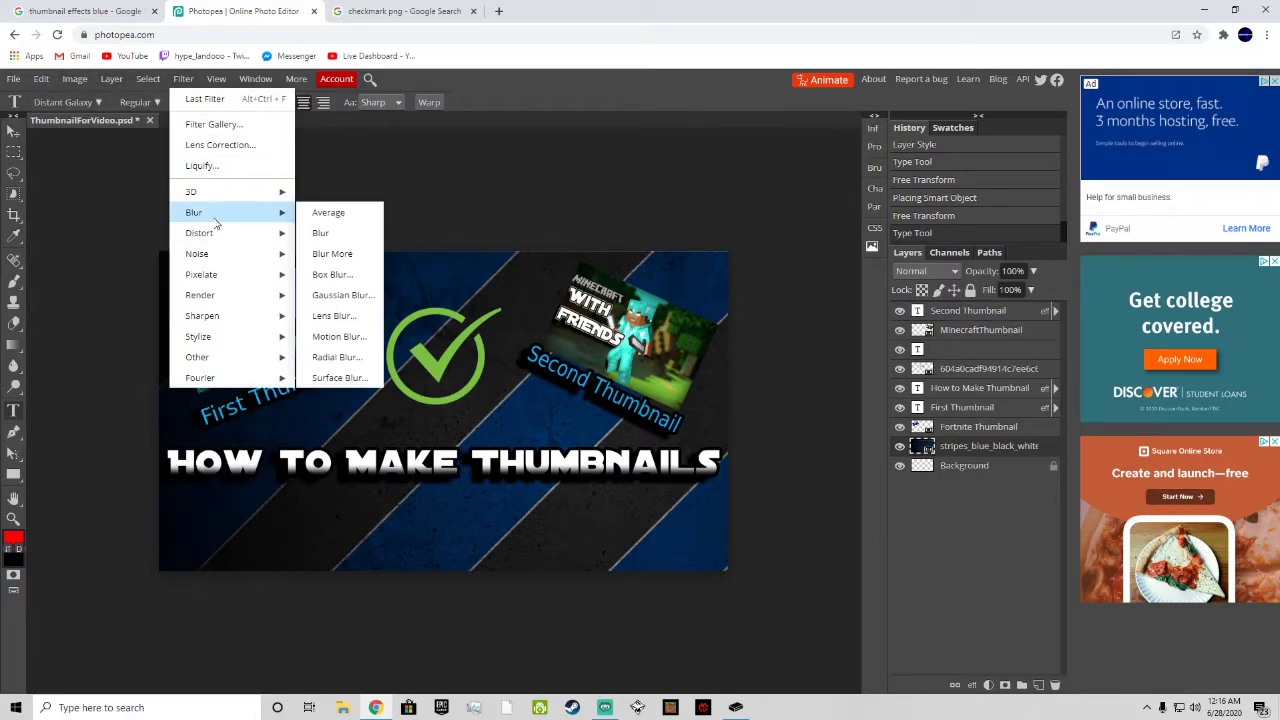
pyautogui.click(343, 295)
pyautogui.moveTo(158, 226); pyautogui.dragTo(374, 229)
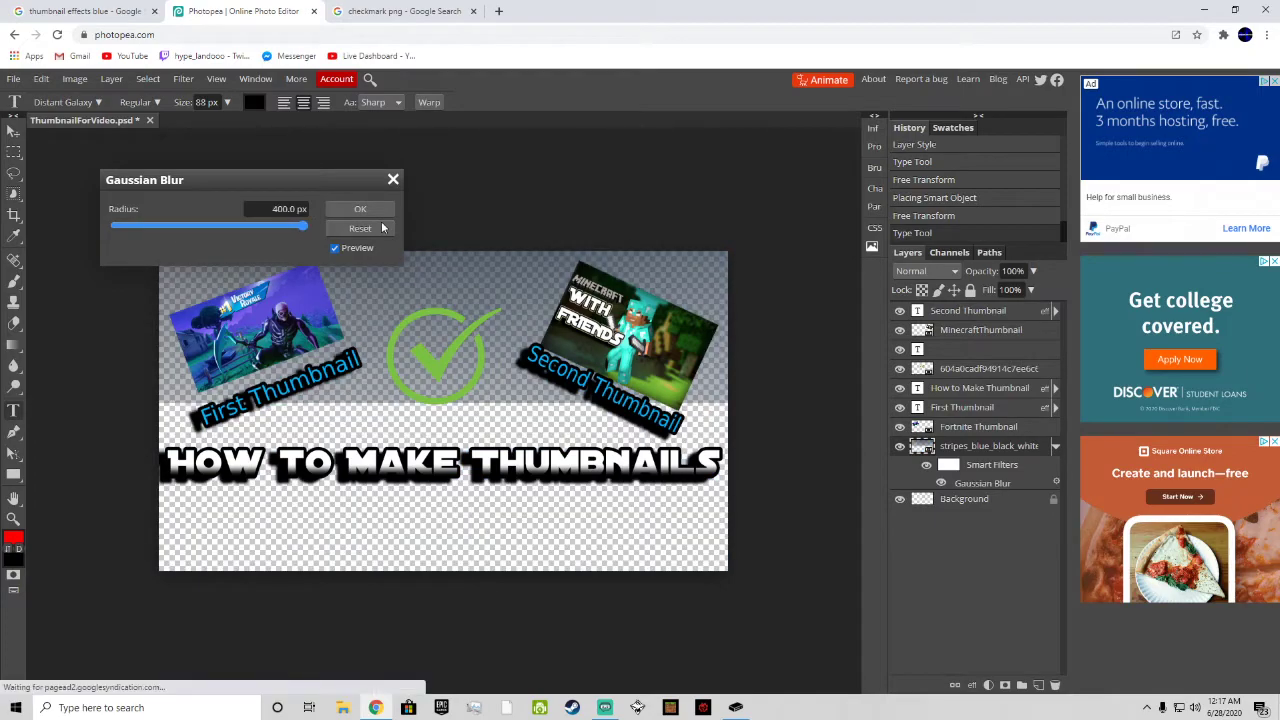
pyautogui.moveTo(198, 238); pyautogui.dragTo(95, 238)
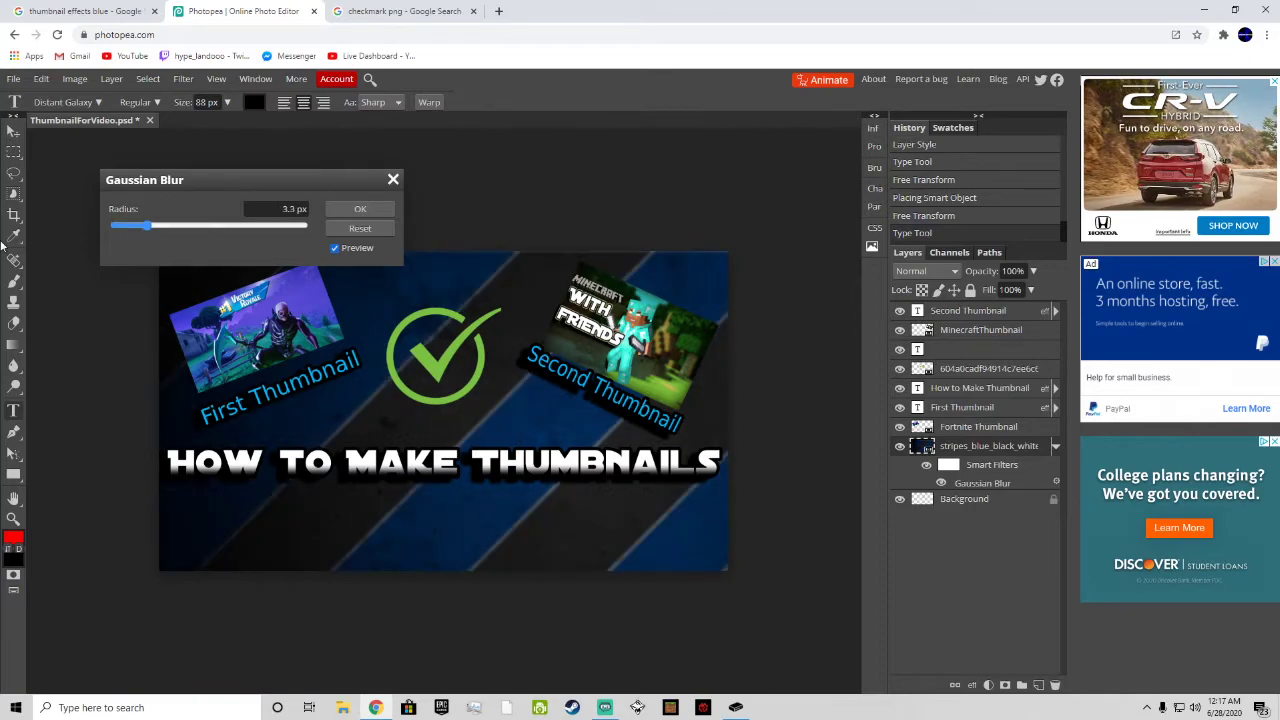
# Step: Compare weaker blur strengths on the striped background, lower the radius to the 0.1 px minimum, and apply the Gaussian Blur
pyautogui.click(376, 233)
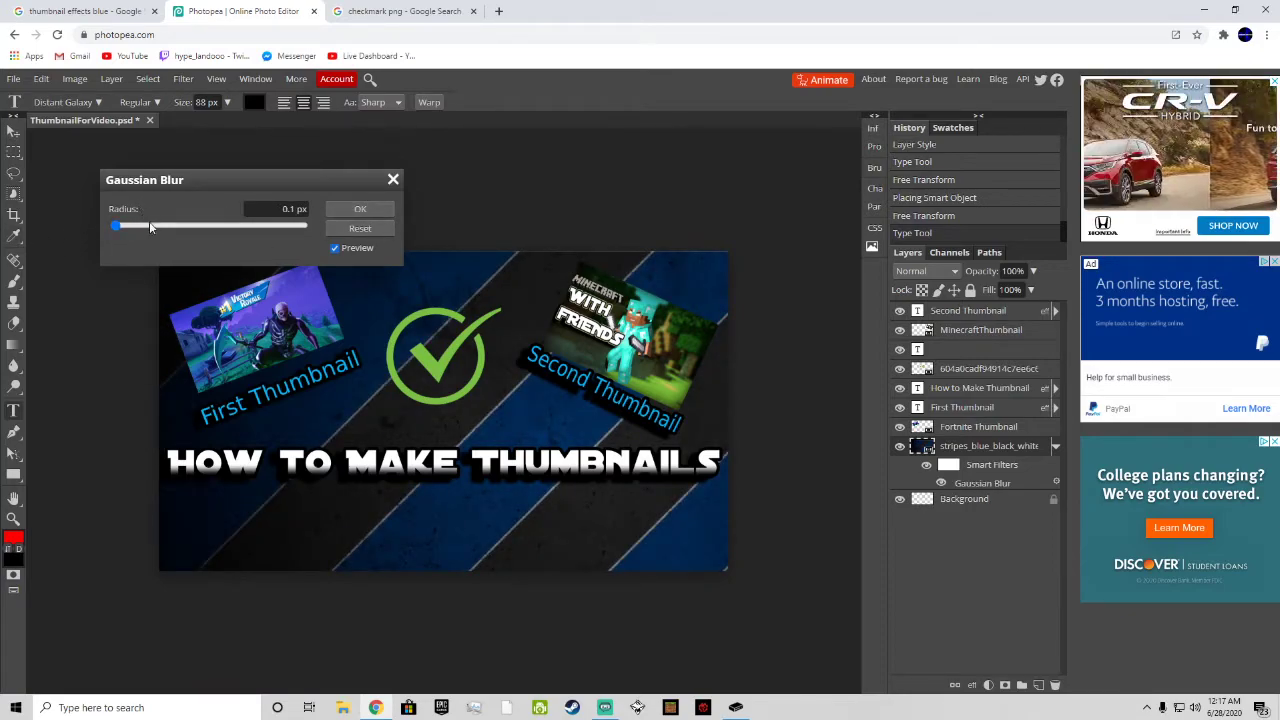
pyautogui.moveTo(149, 228); pyautogui.dragTo(75, 230)
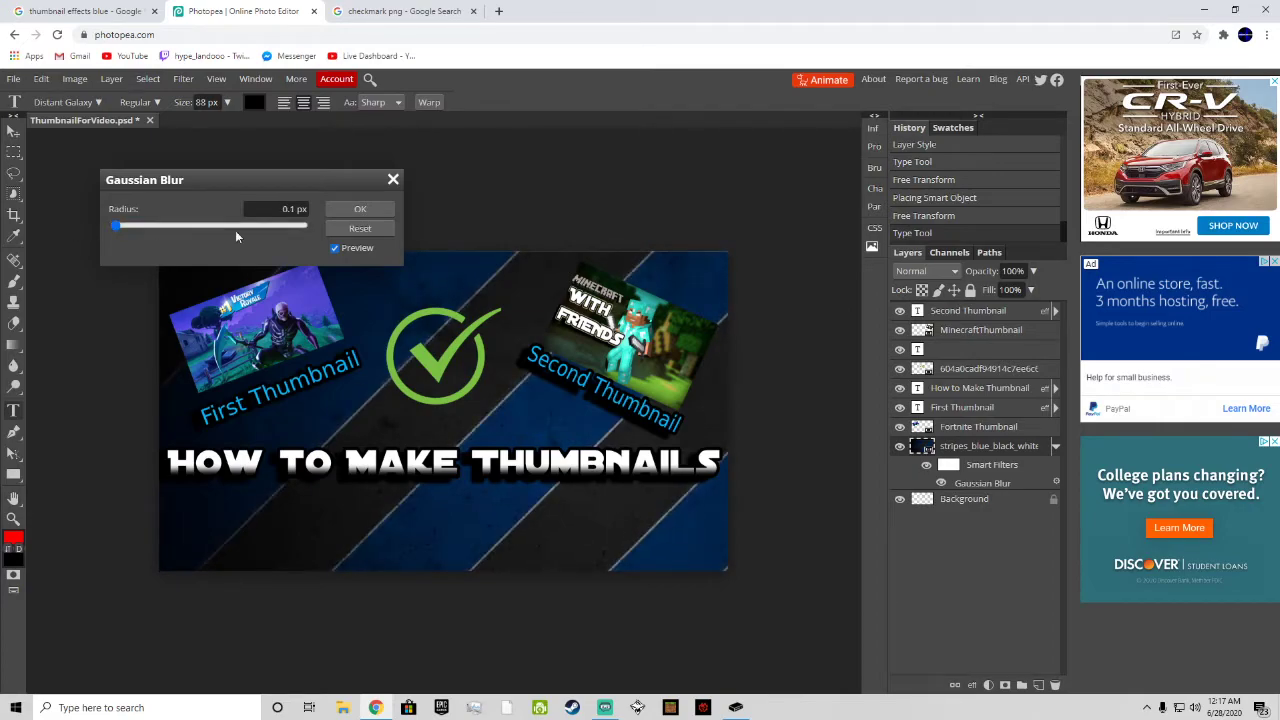
pyautogui.moveTo(155, 227); pyautogui.dragTo(77, 223)
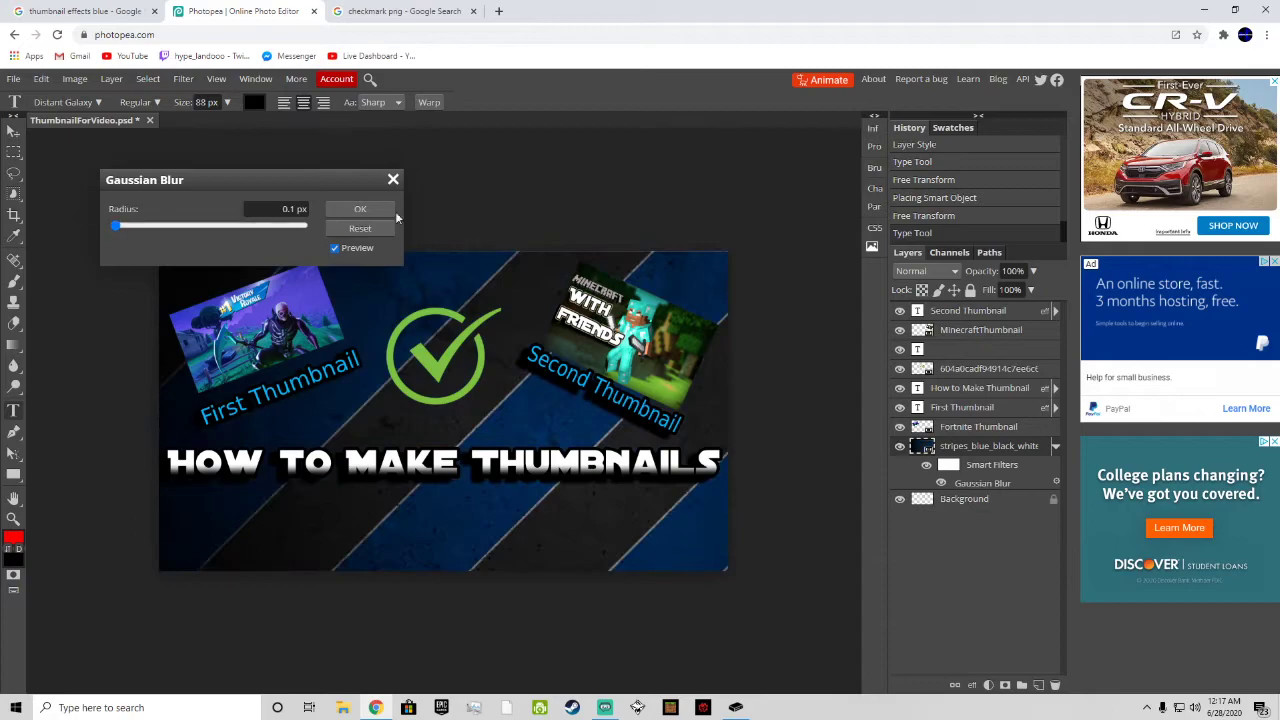
pyautogui.click(359, 228)
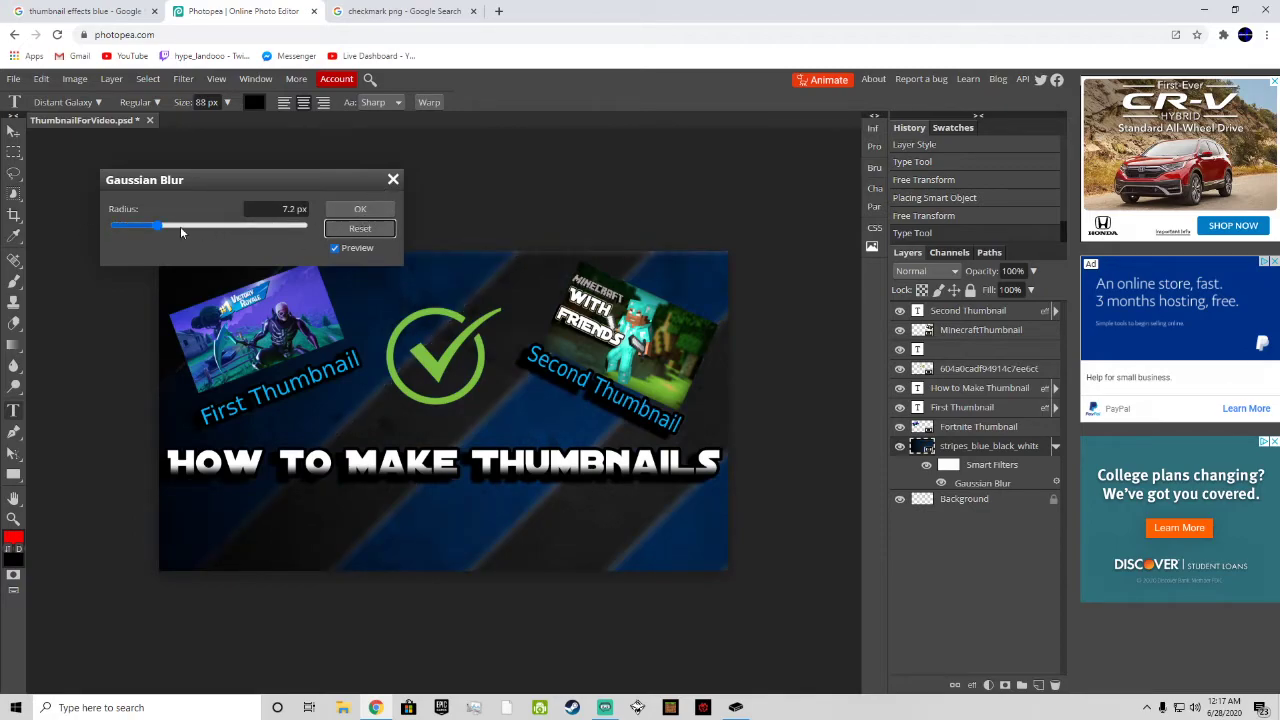
pyautogui.click(372, 213)
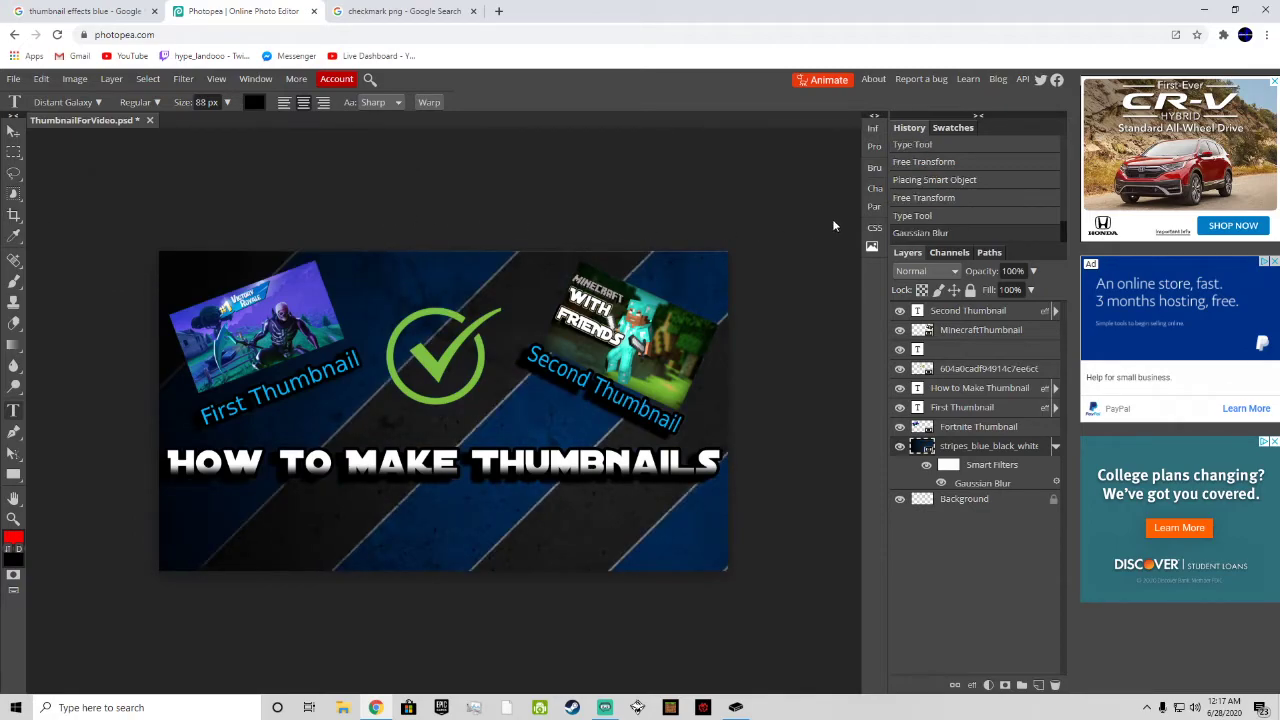